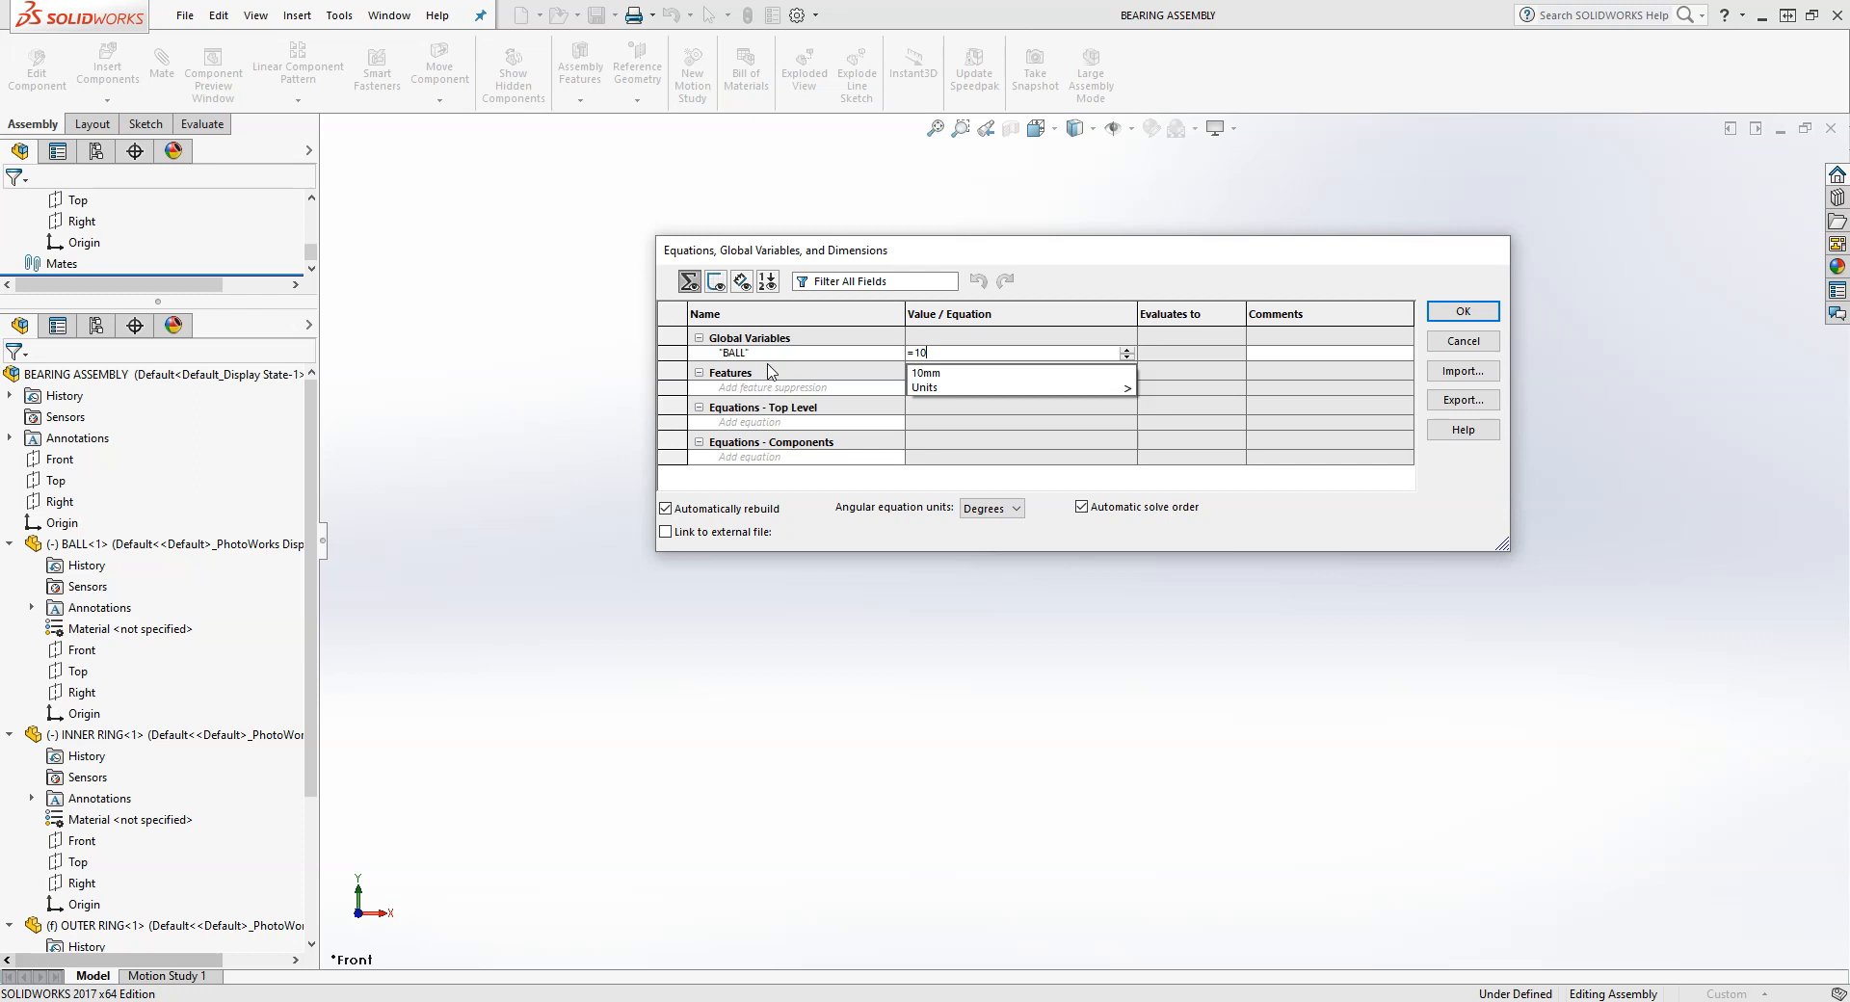
- Define the global variables BALL as 10 mm, Radius as 50 mm and Width as 30 mm, and accept the equations
key(Return)
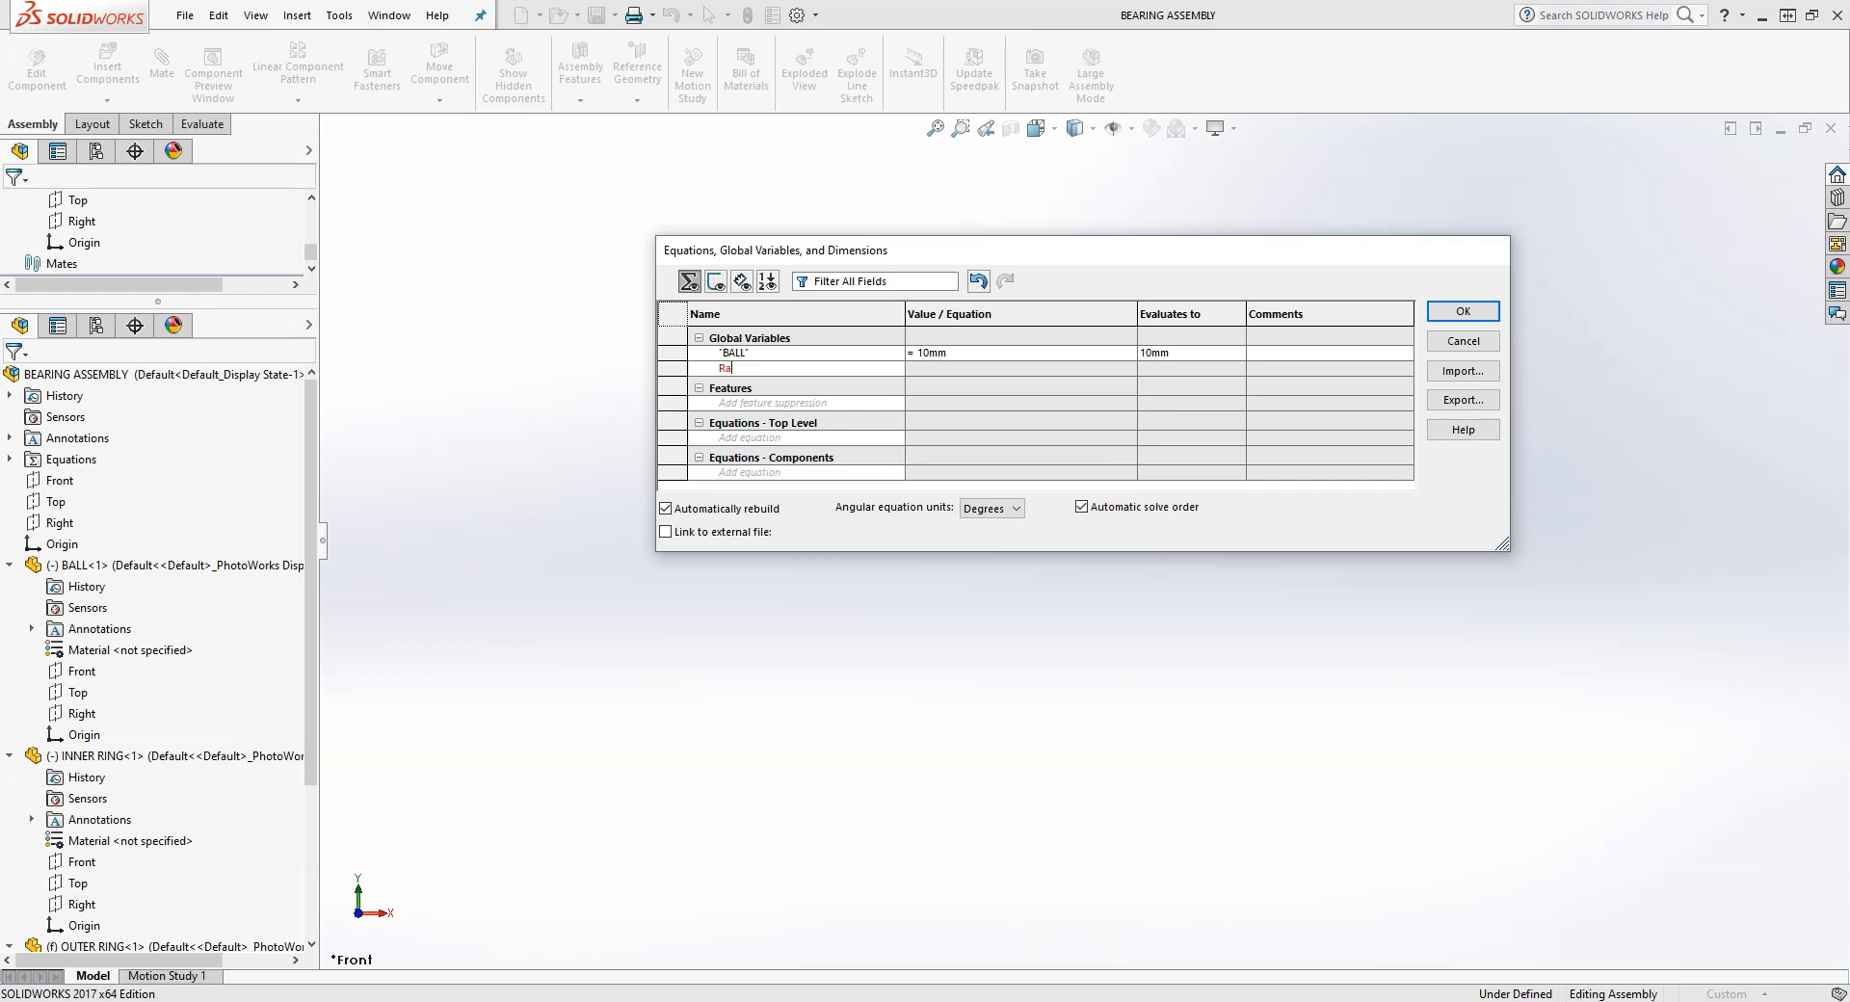
key(Tab)
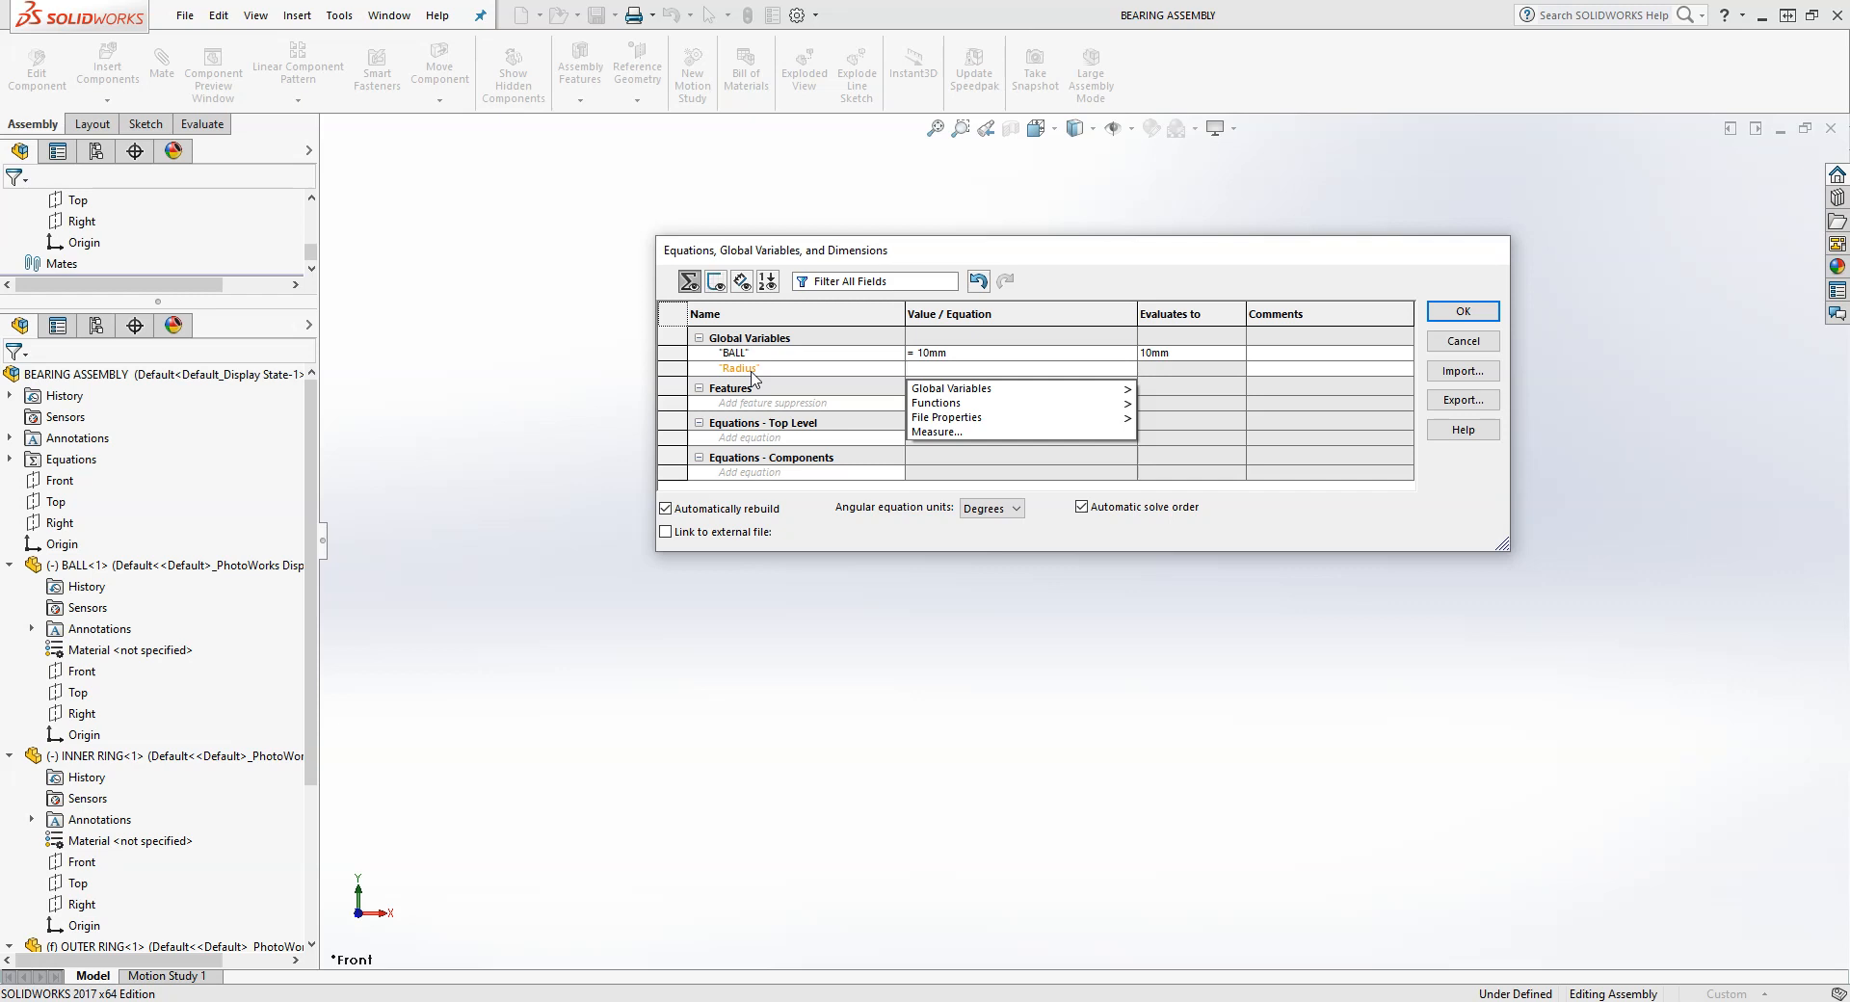
text(=50)
key(Tab)
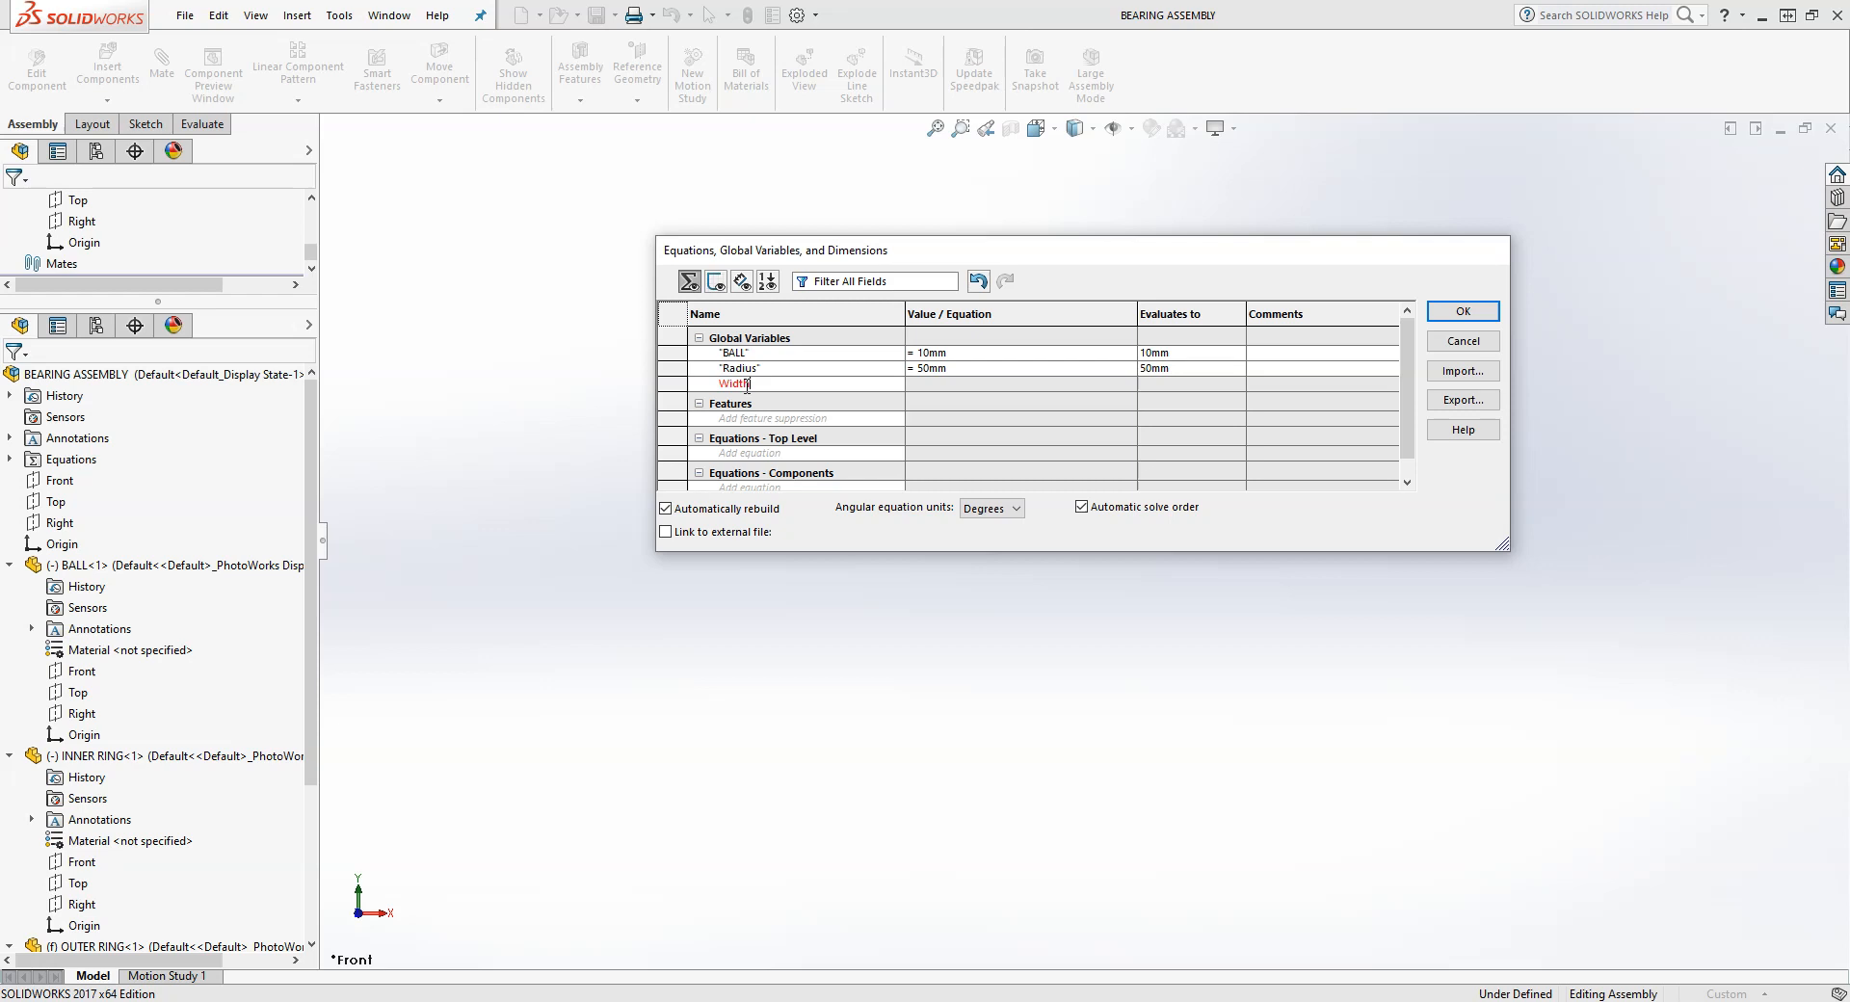
key(Tab)
text(30)
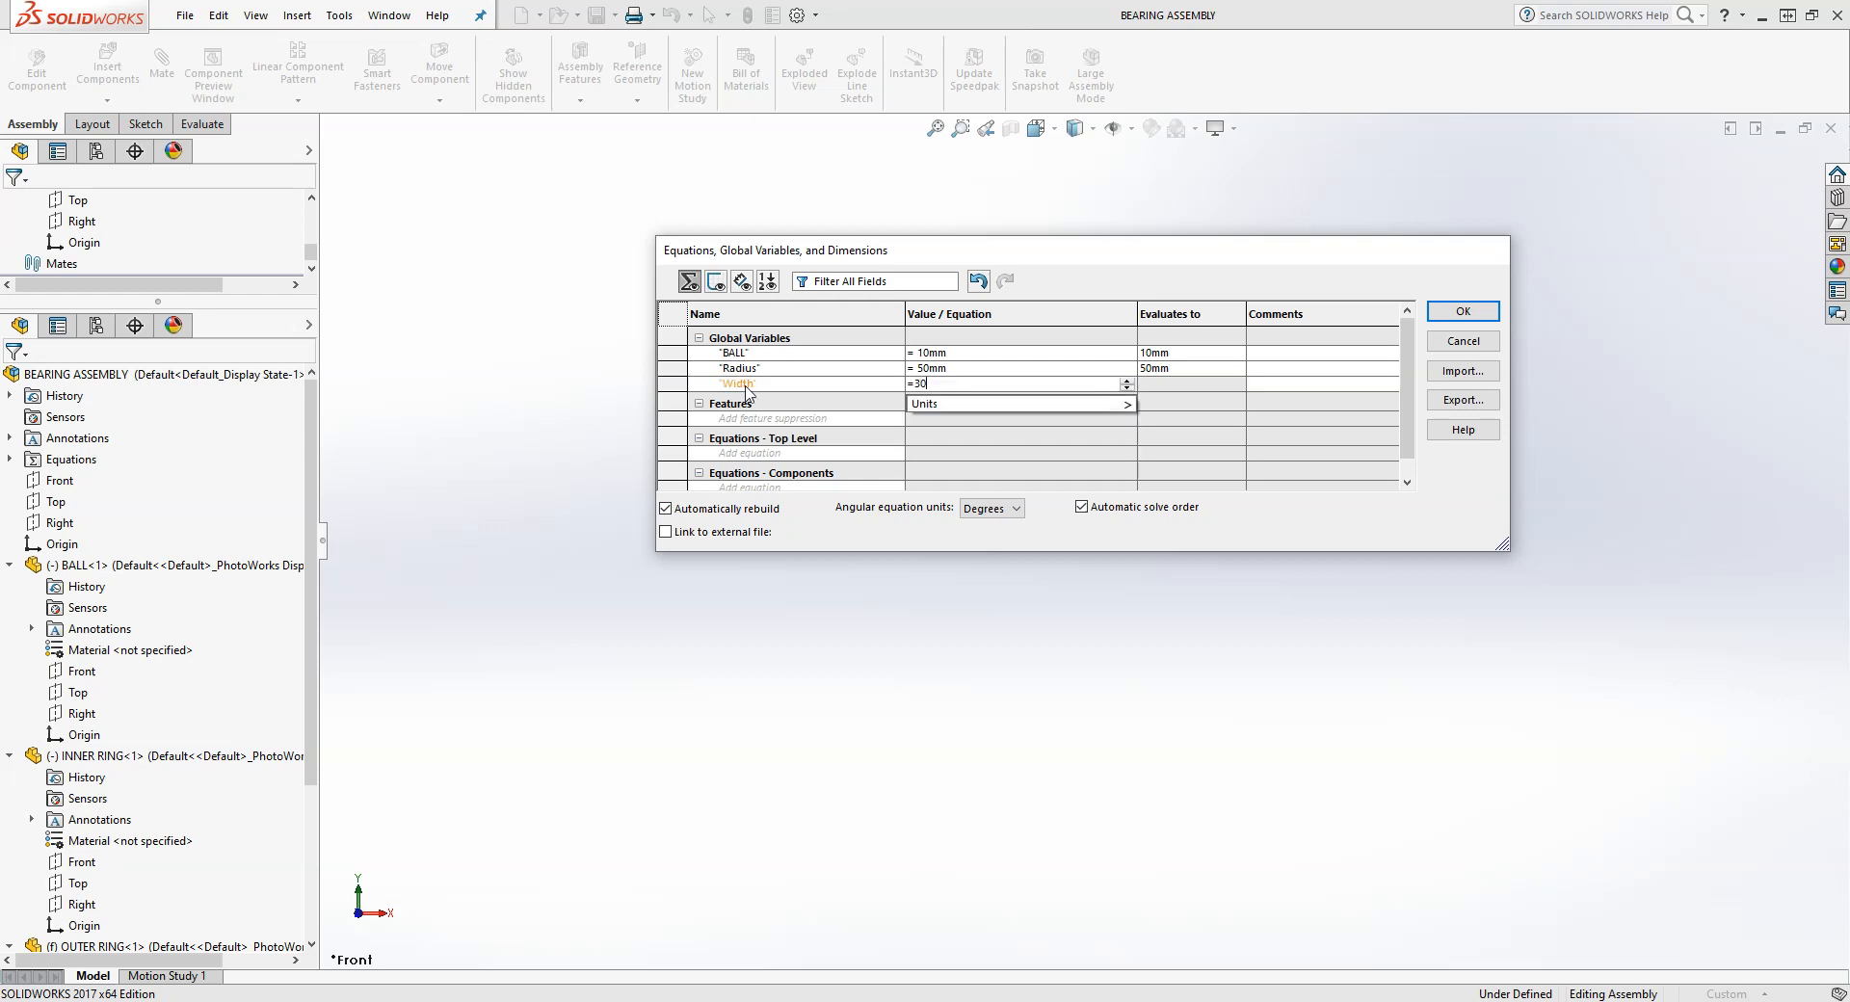
key(Tab)
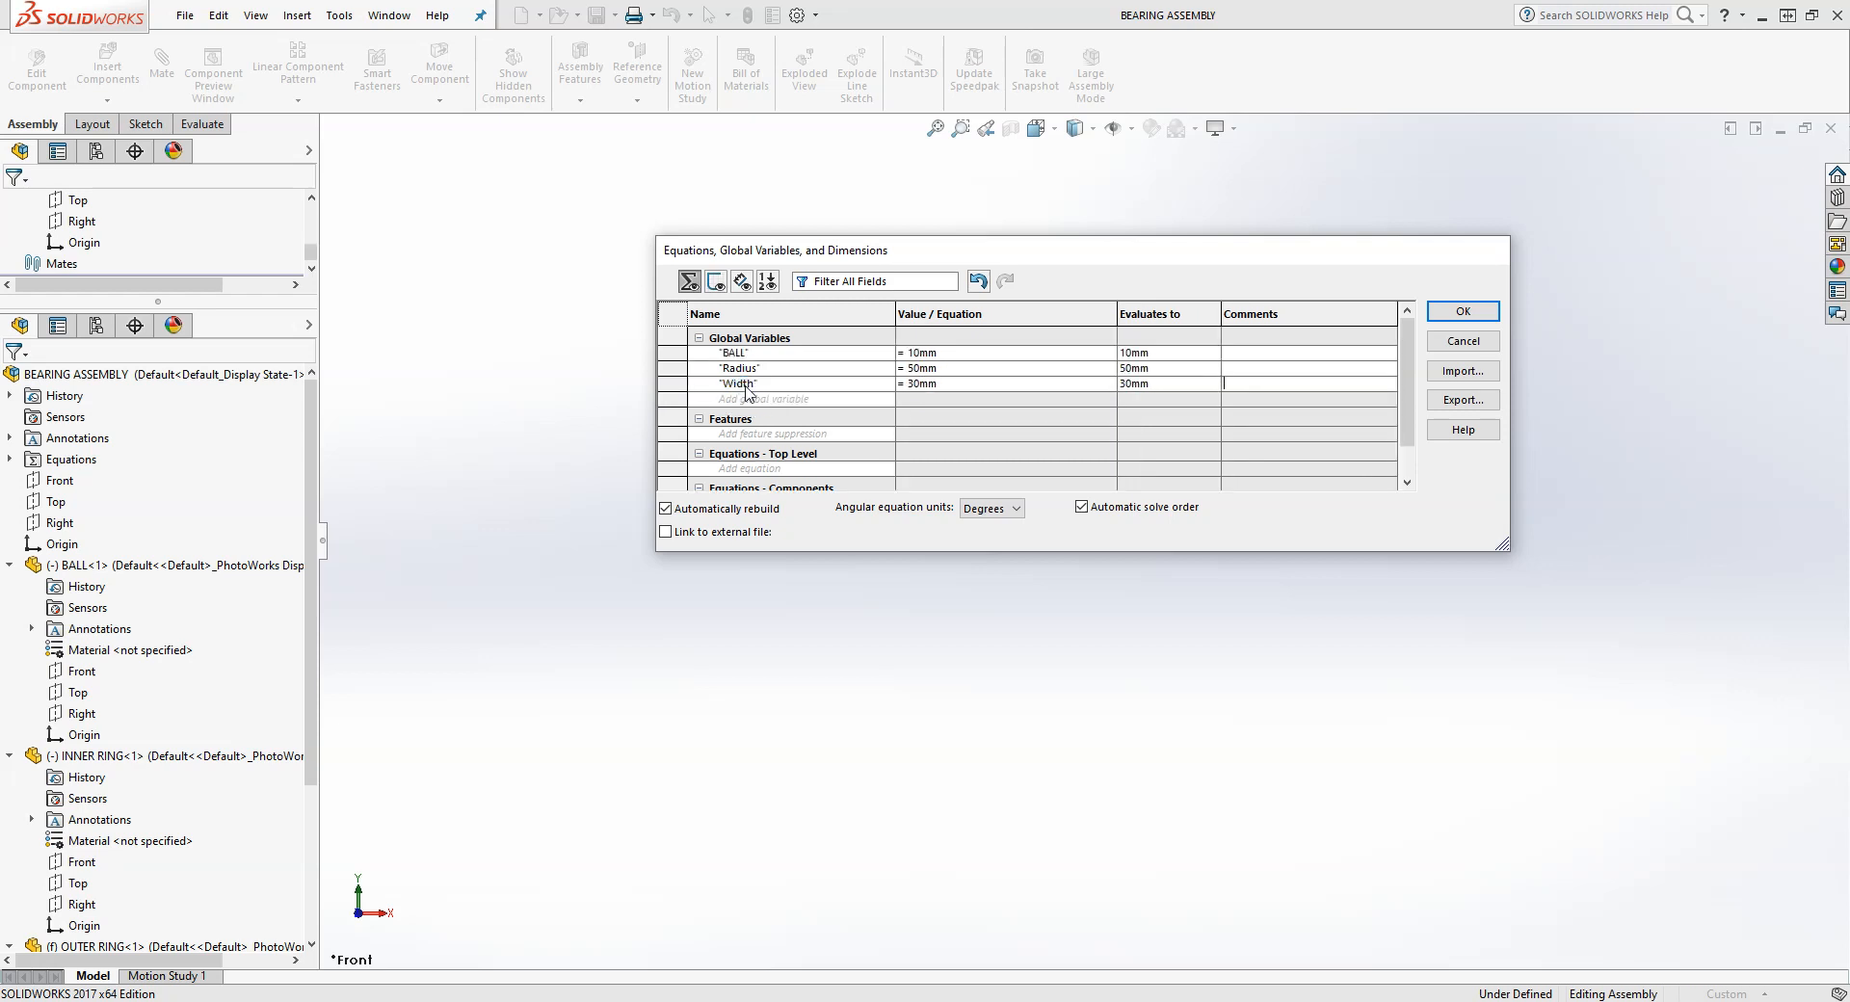
click(1480, 316)
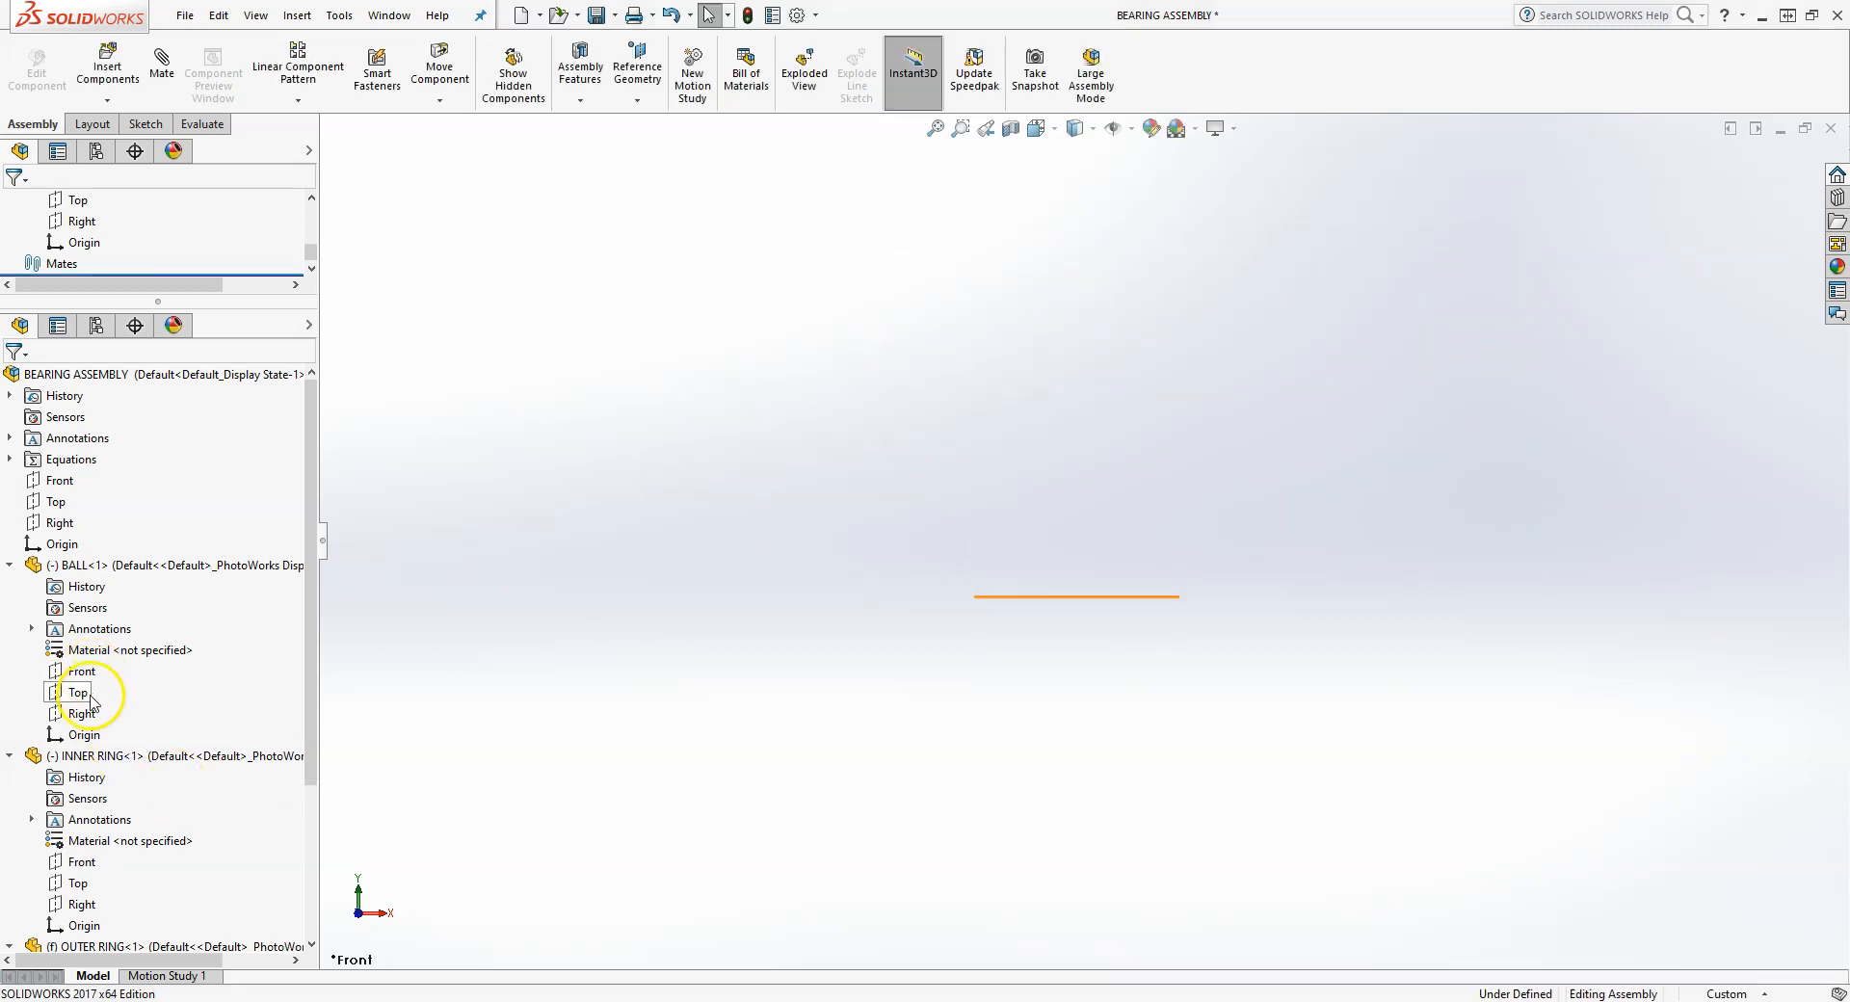
- Edit the BALL part within the assembly and open a new sketch on its Front plane
click(86, 563)
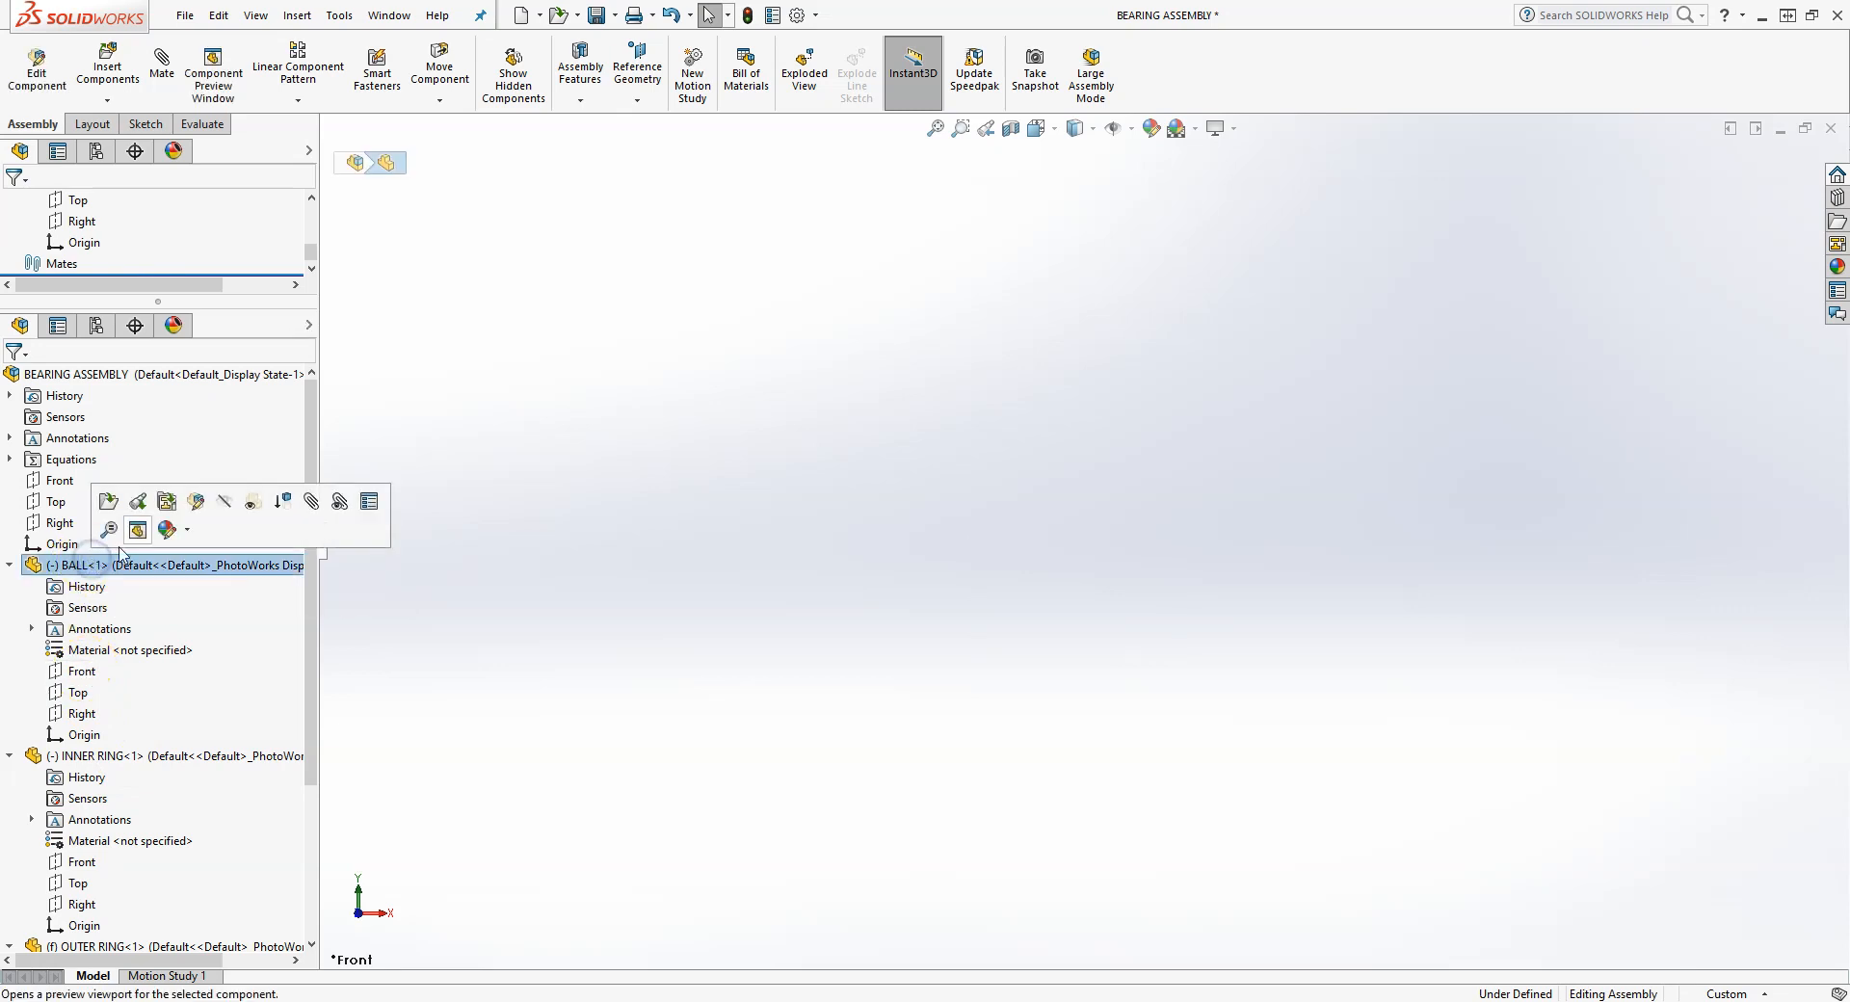
click(194, 502)
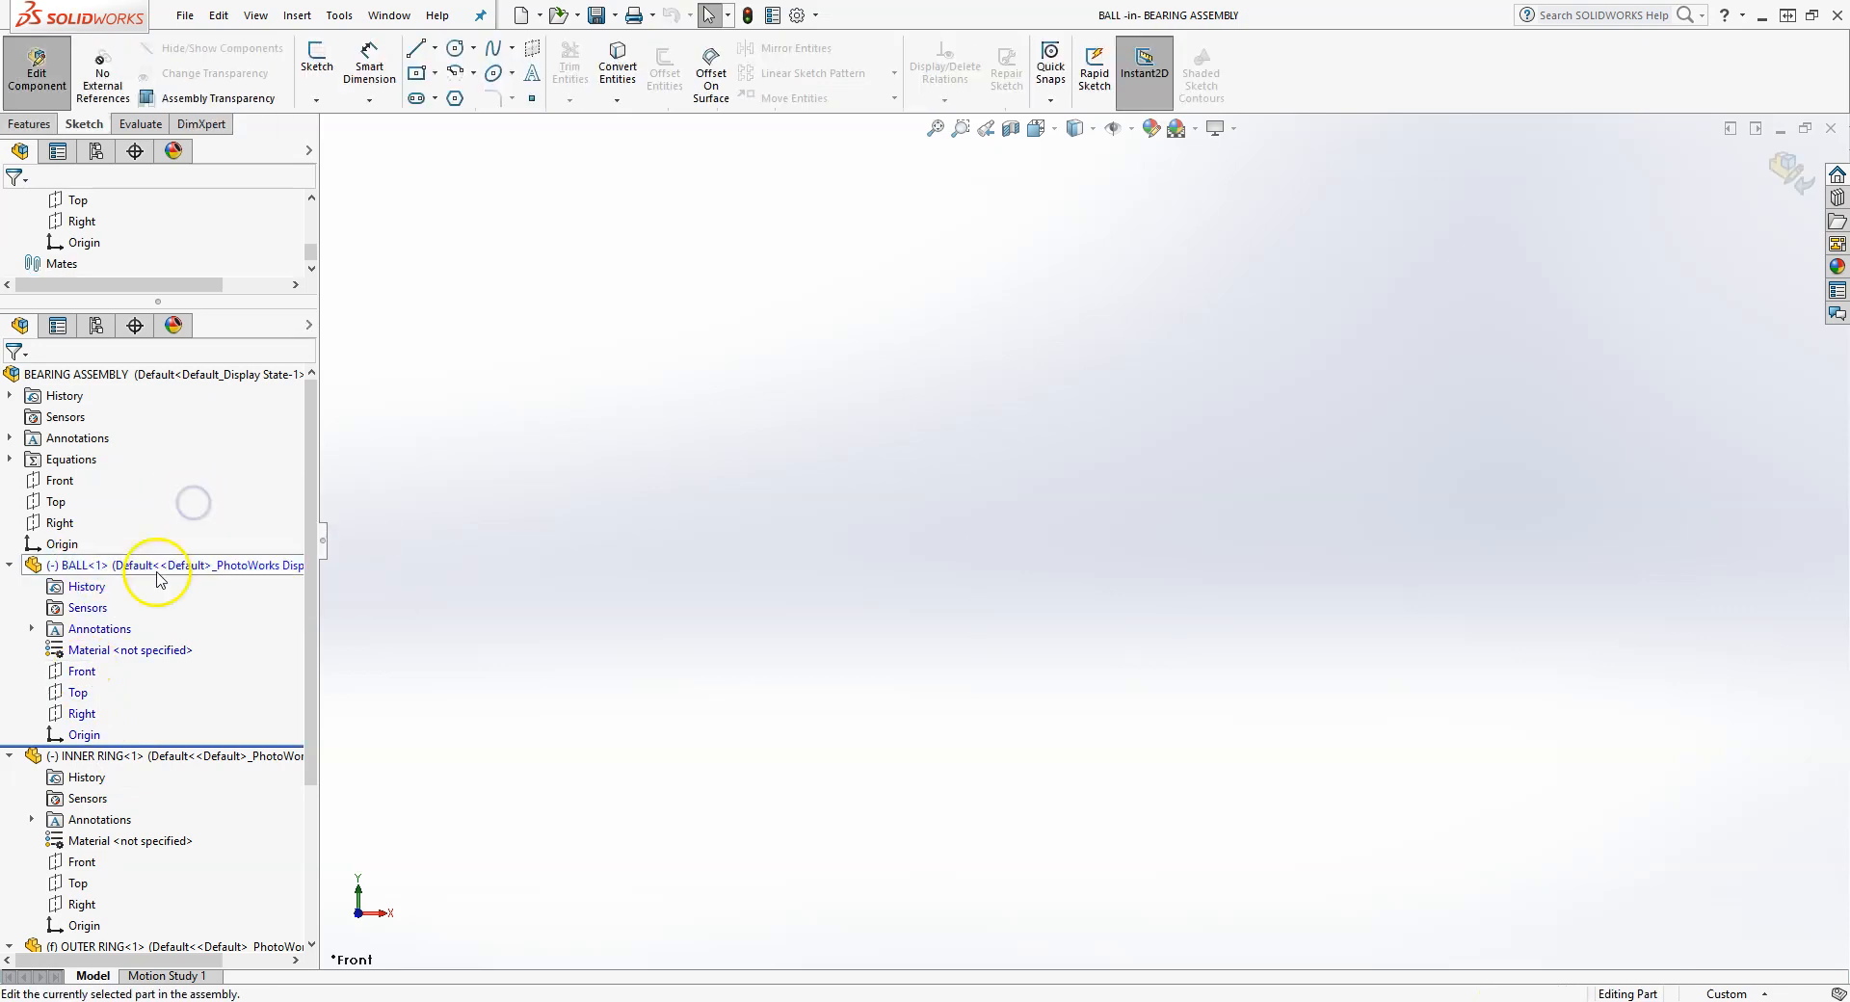
click(83, 672)
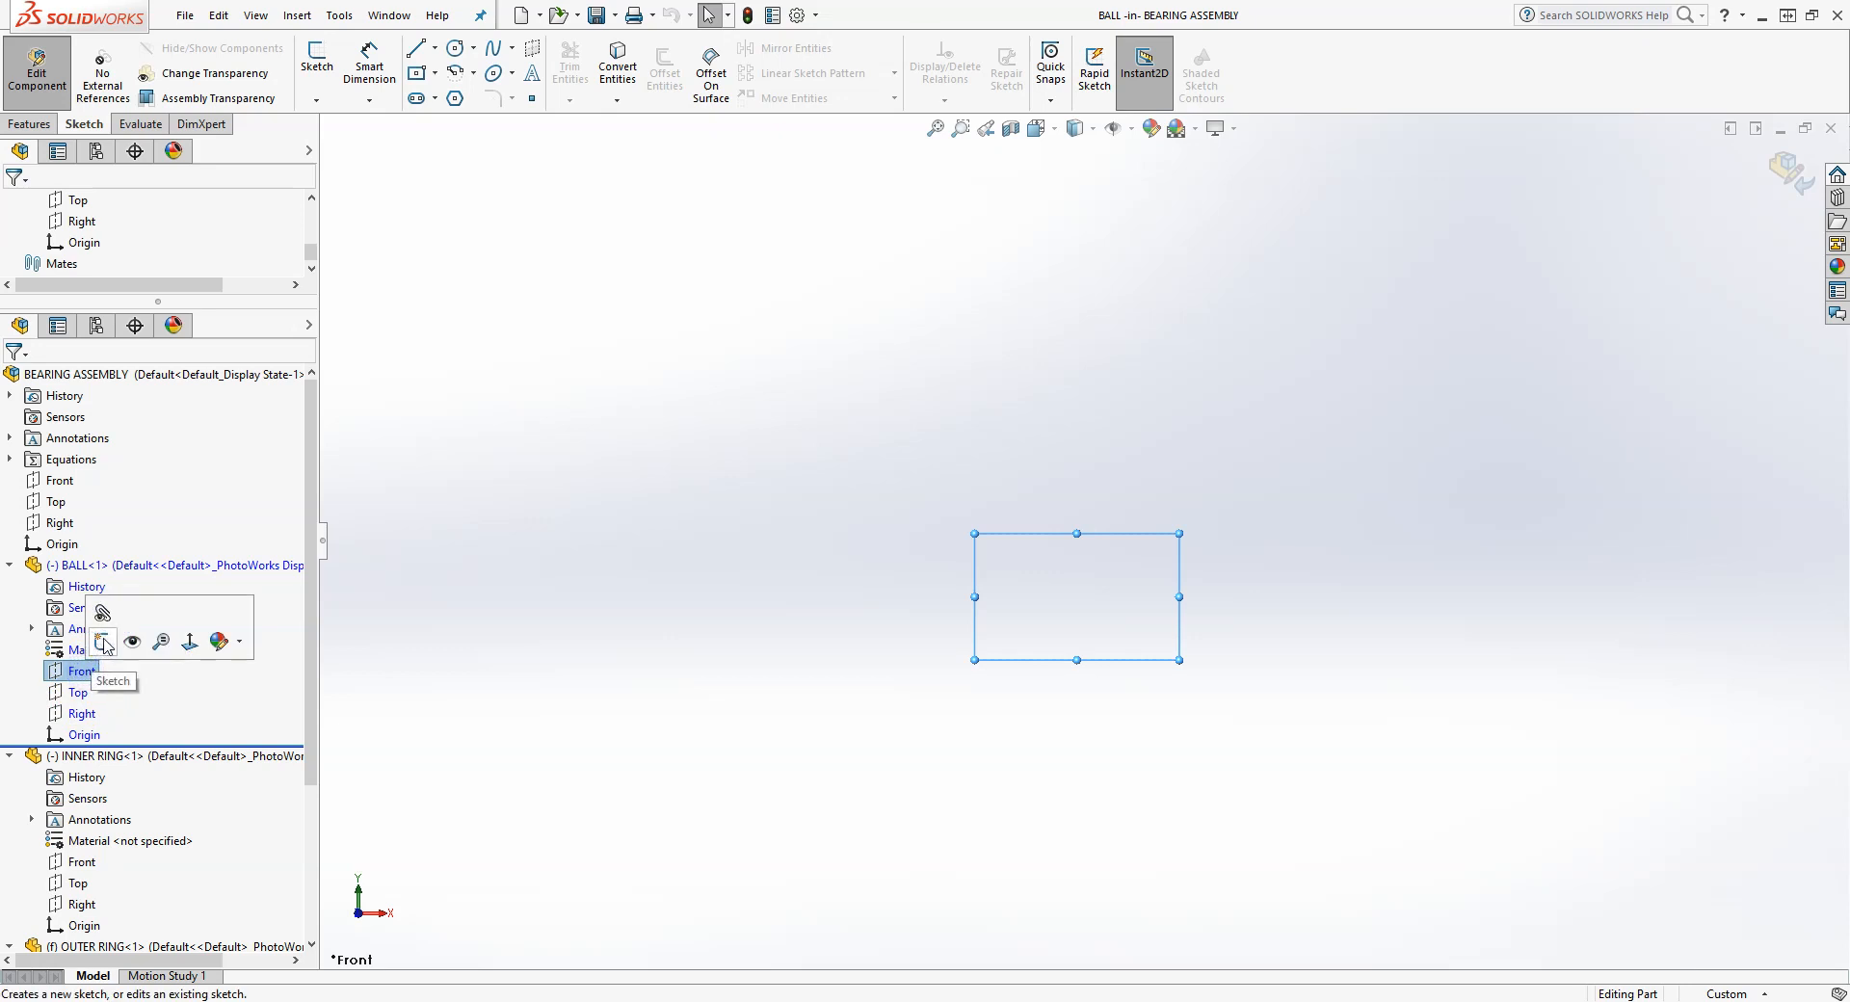
click(102, 641)
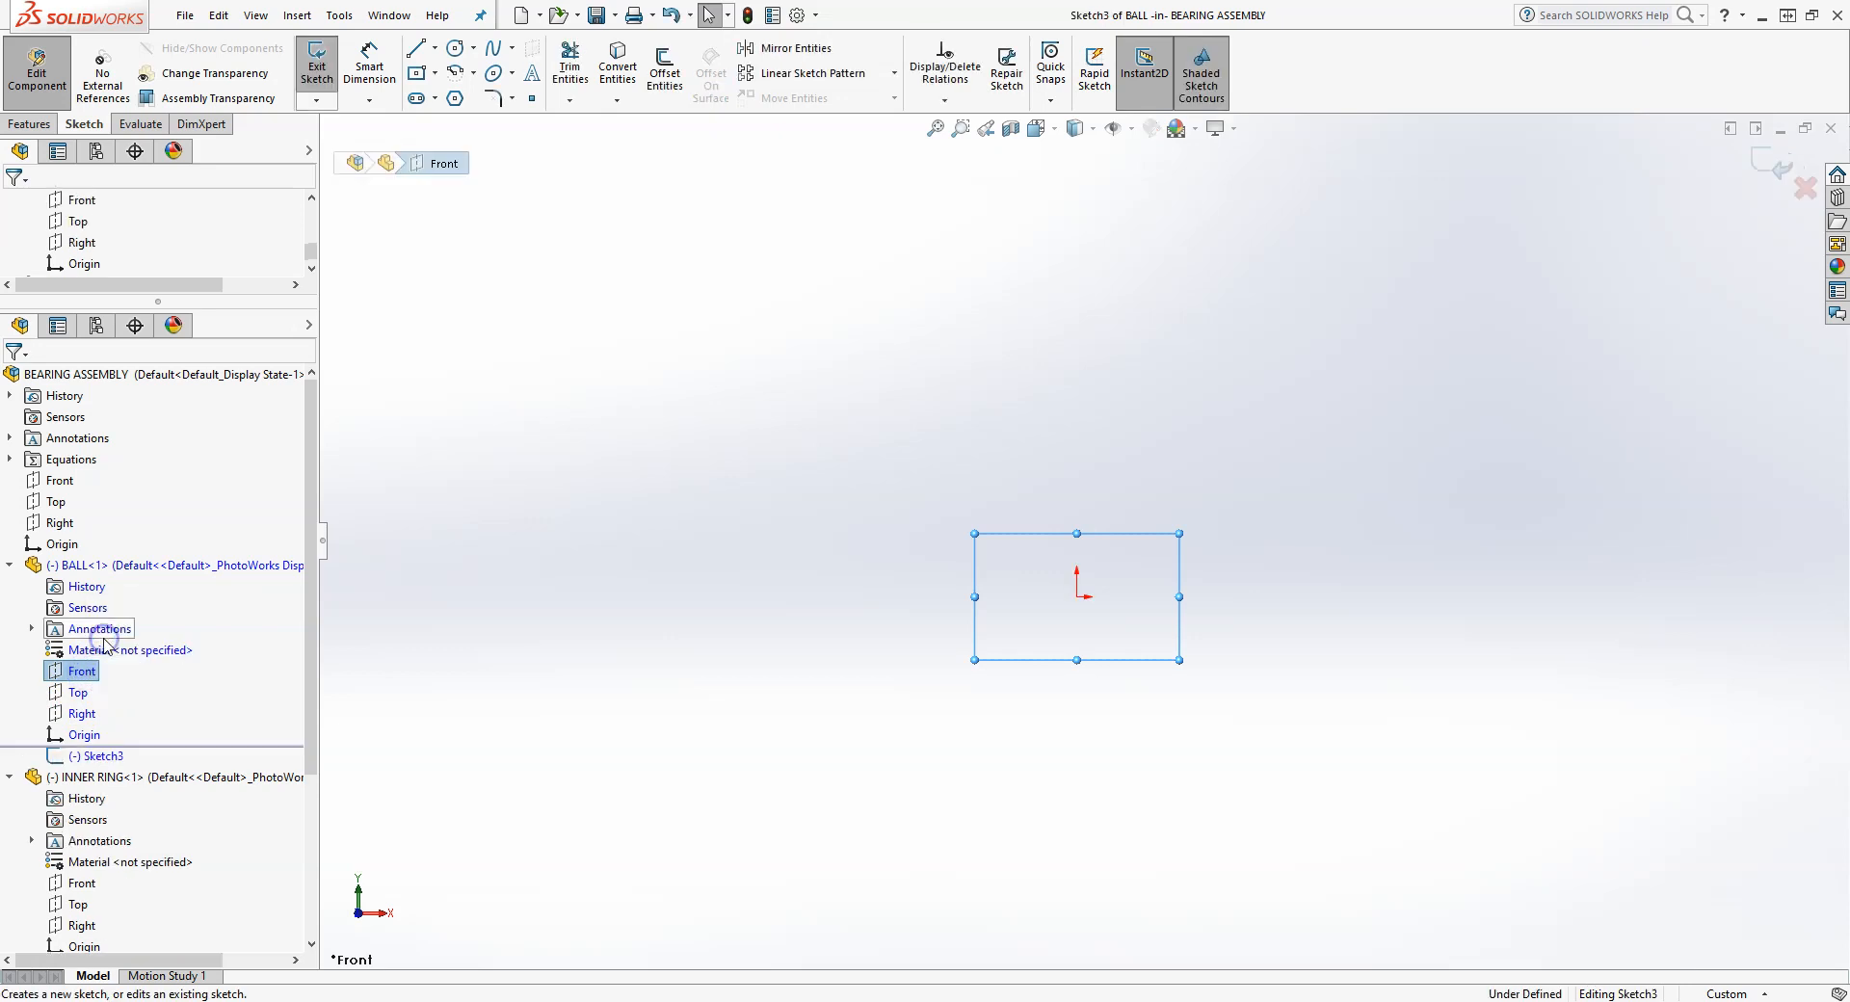
- Sketch a horizontal construction line with its midpoint on the origin and end the line command
click(434, 47)
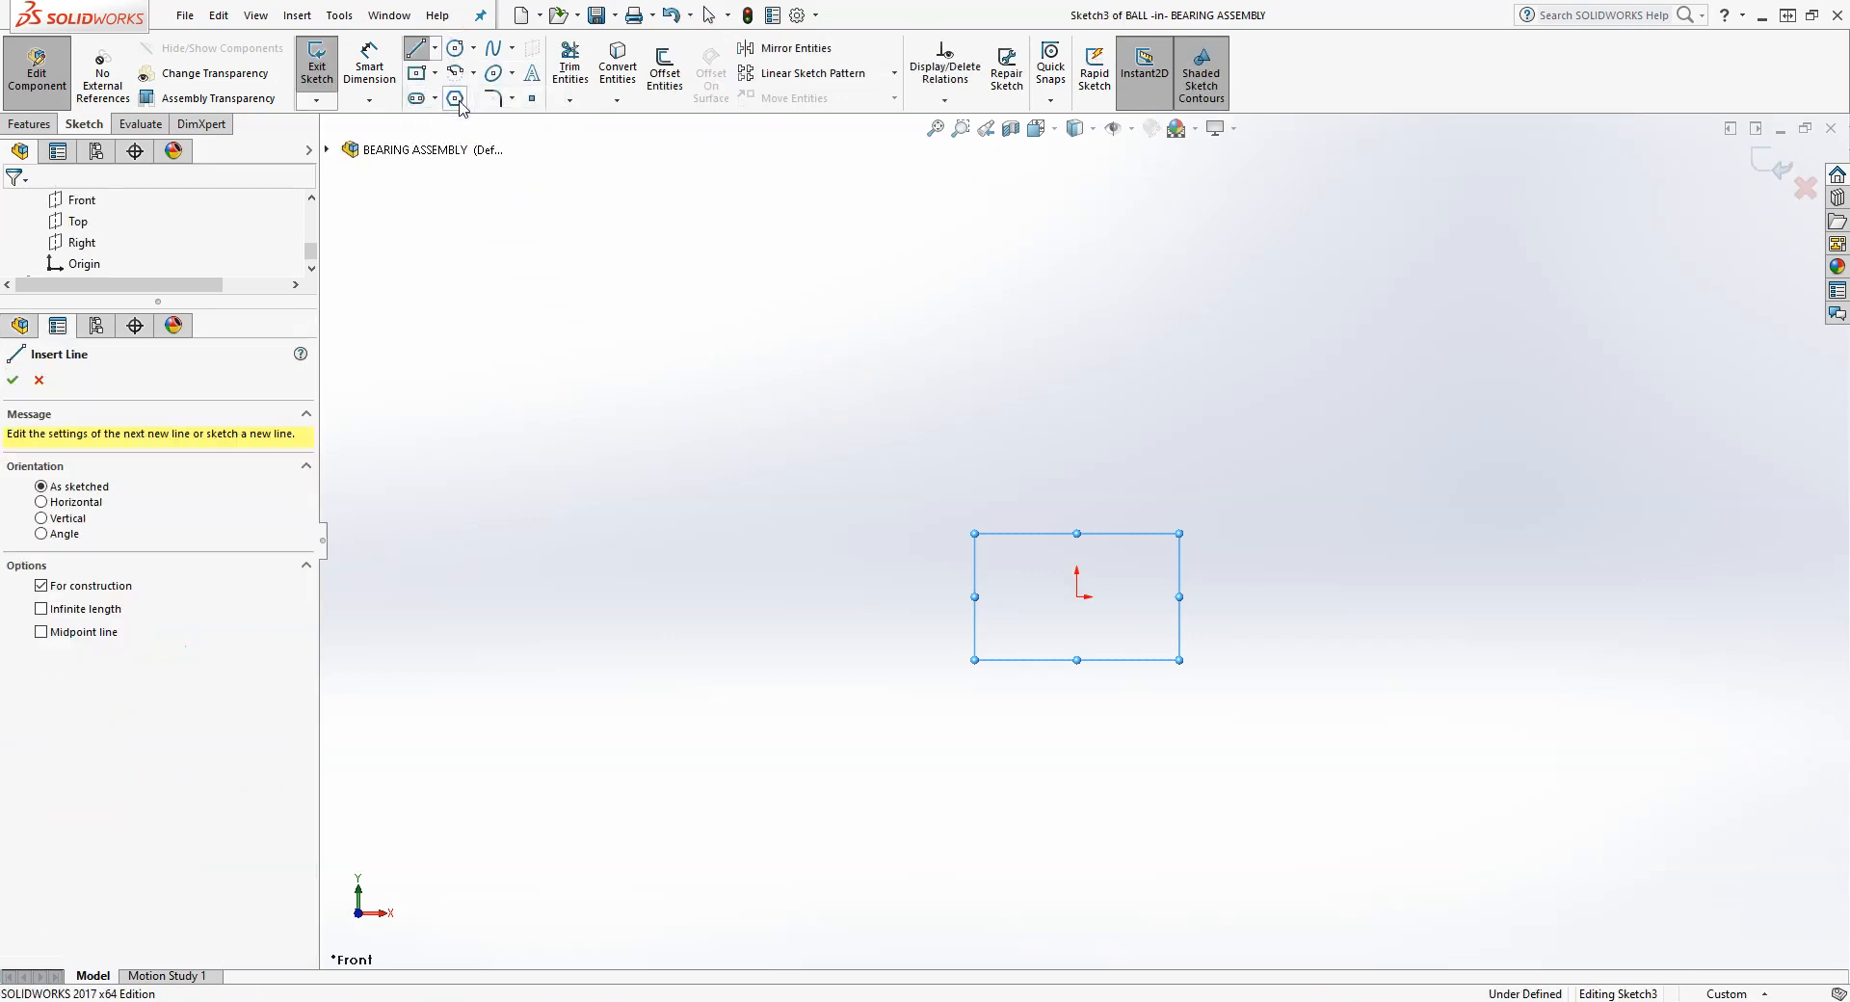
click(41, 633)
click(1076, 598)
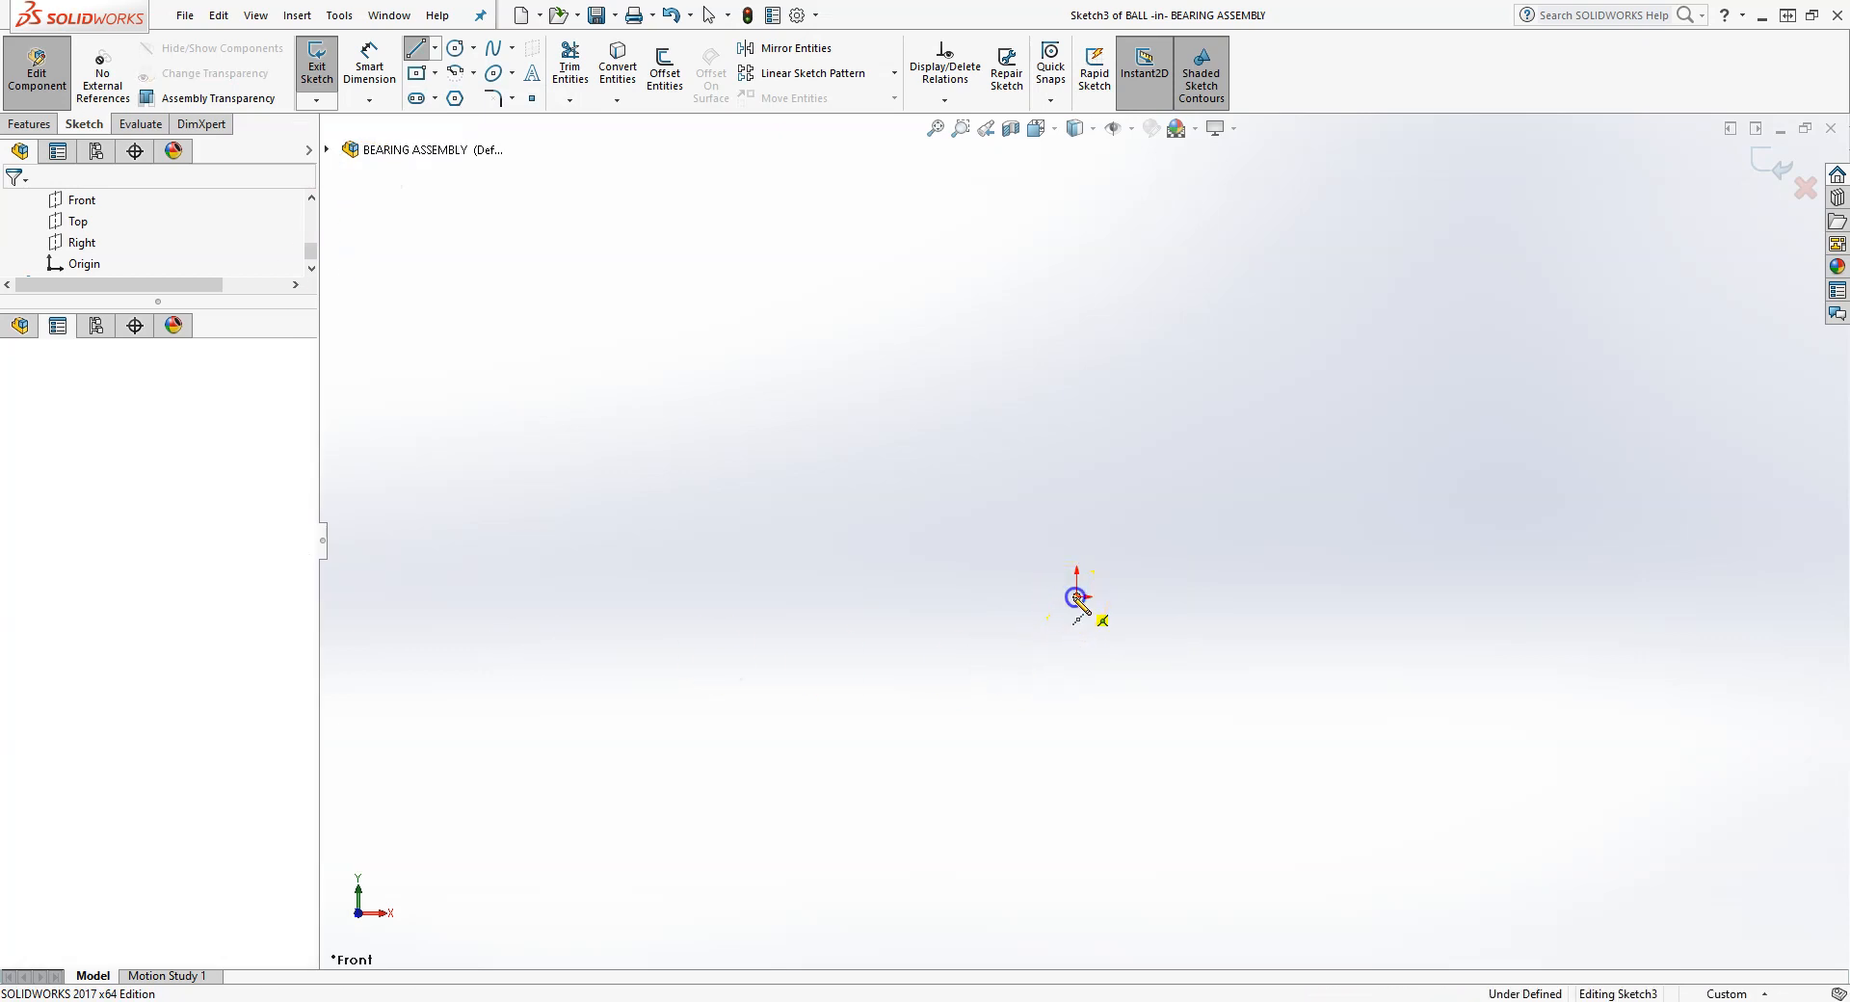
click(658, 597)
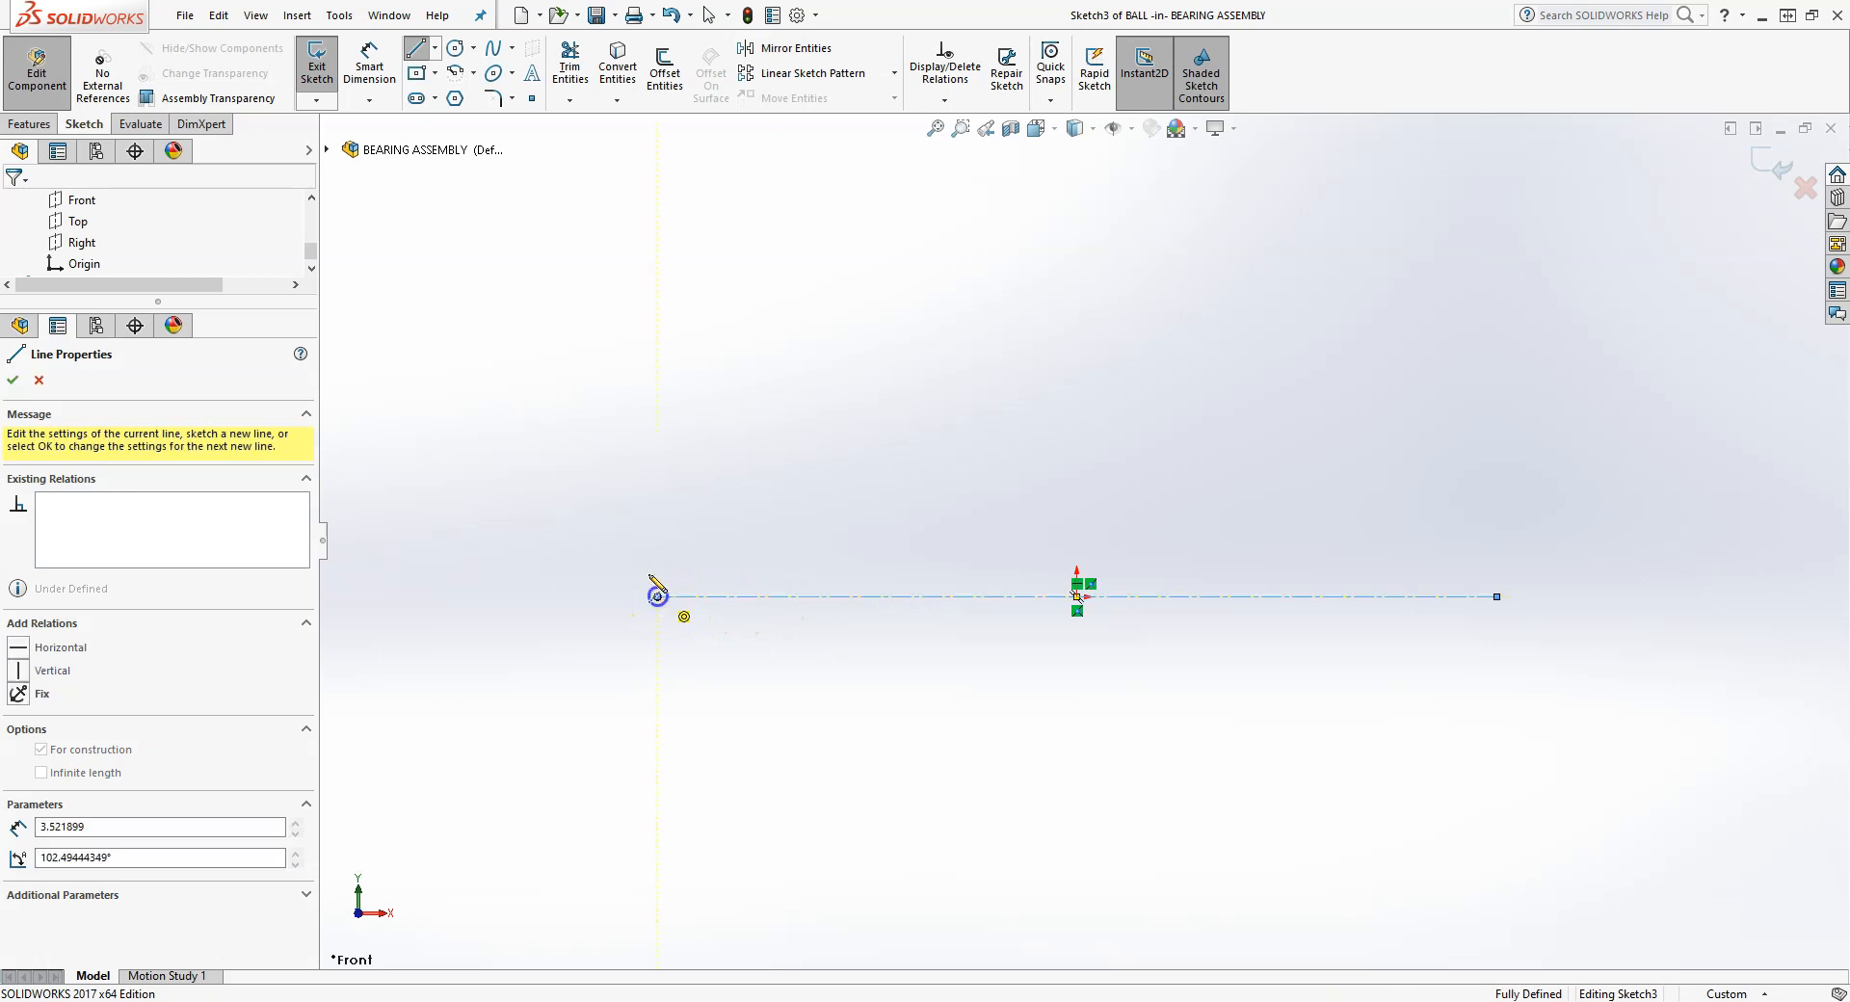
right_click(557, 464)
click(609, 479)
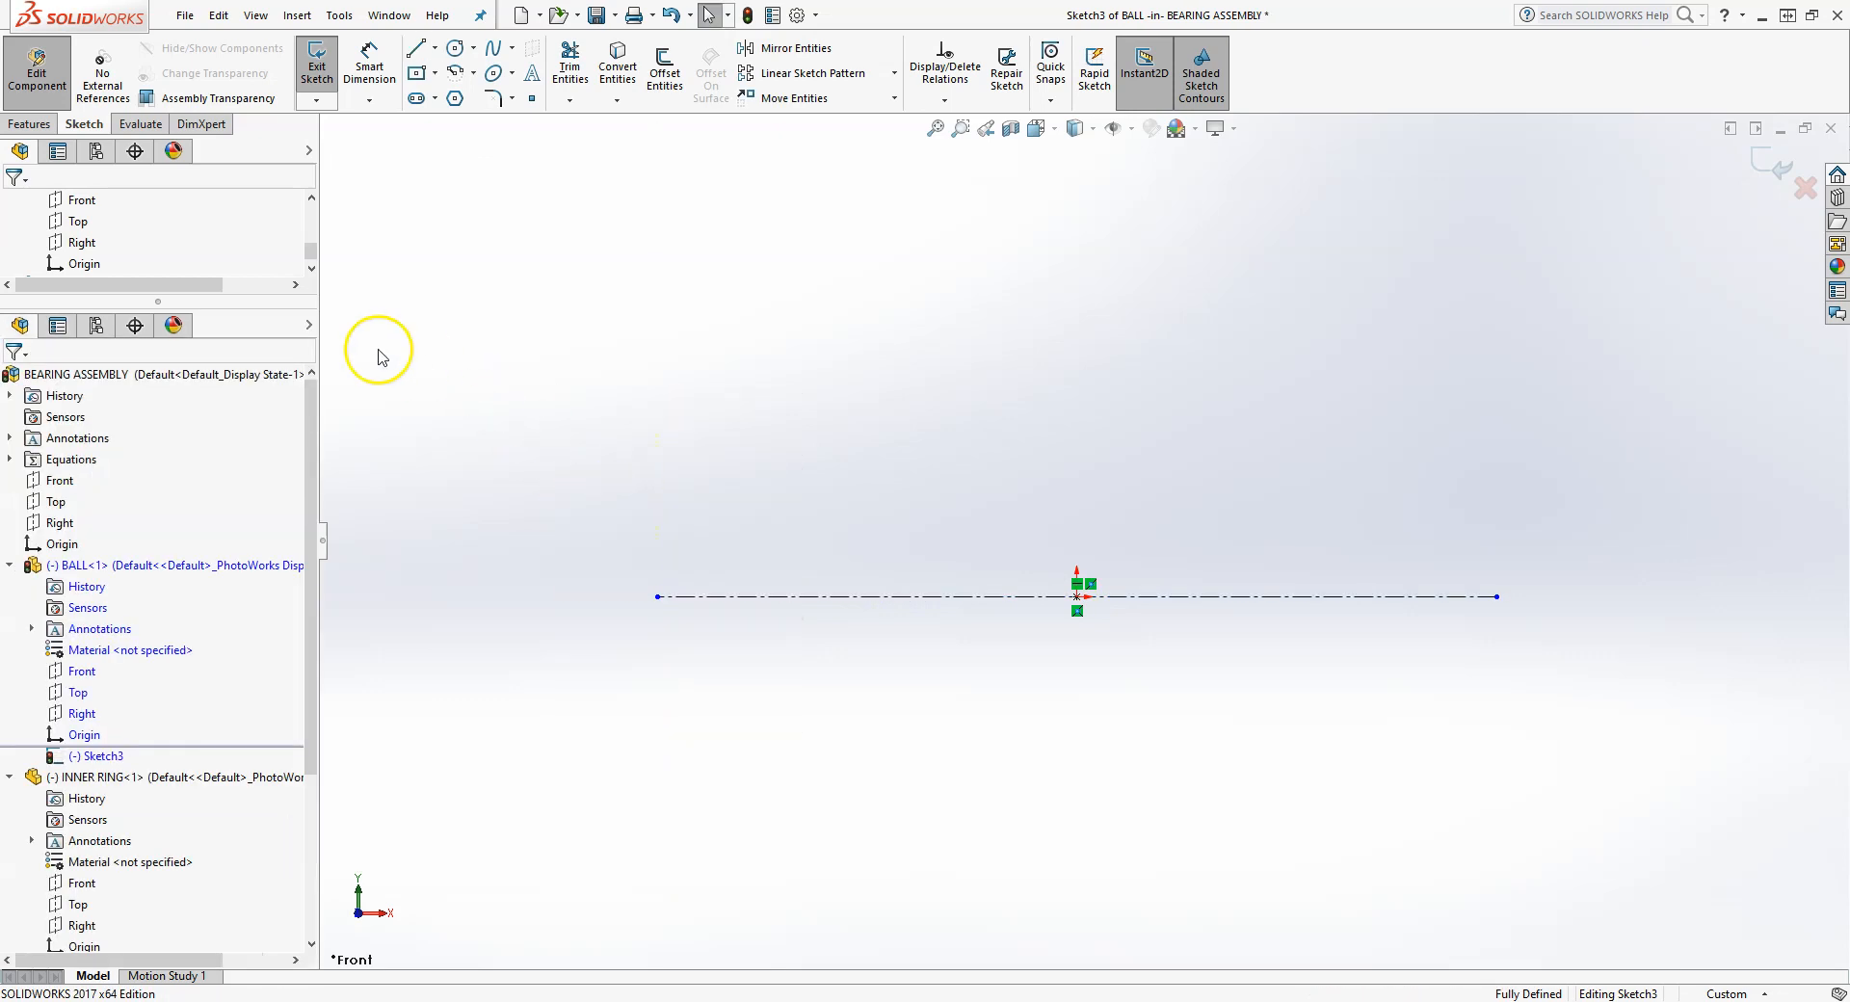
- Sketch a circle of about 207 mm radius centred on the origin and make it construction geometry
click(455, 48)
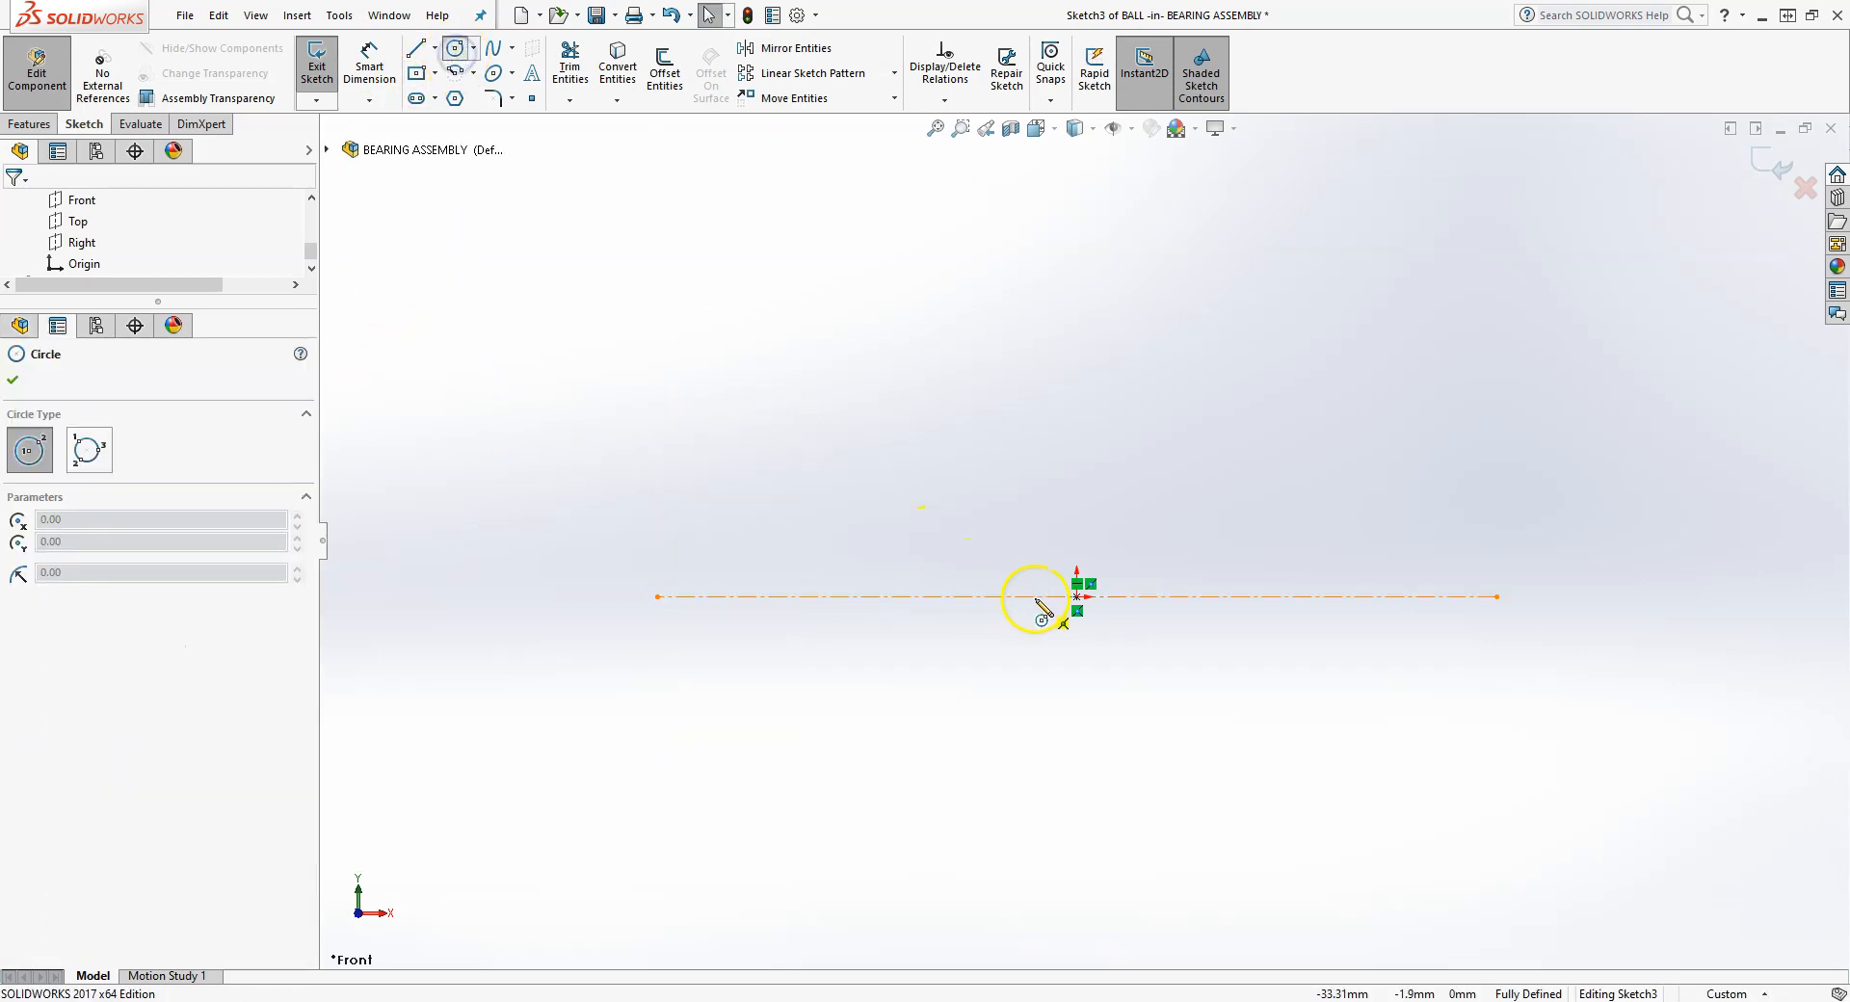
click(1077, 596)
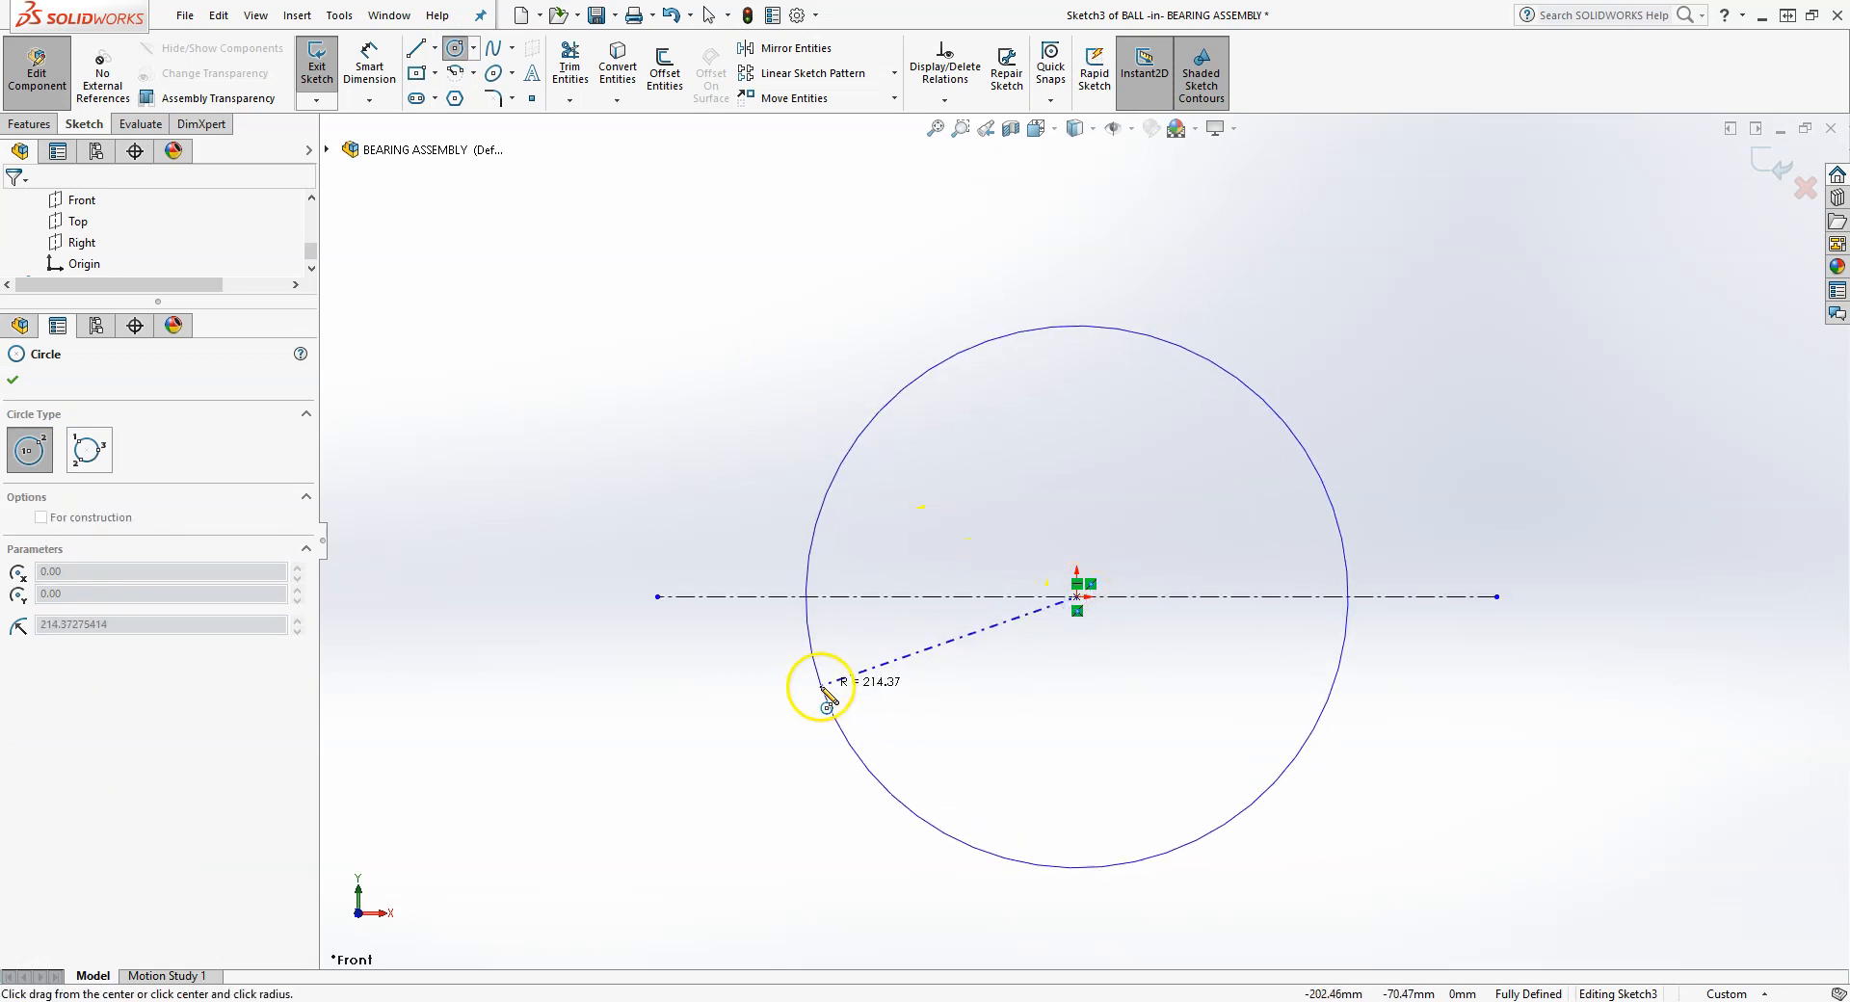
click(830, 684)
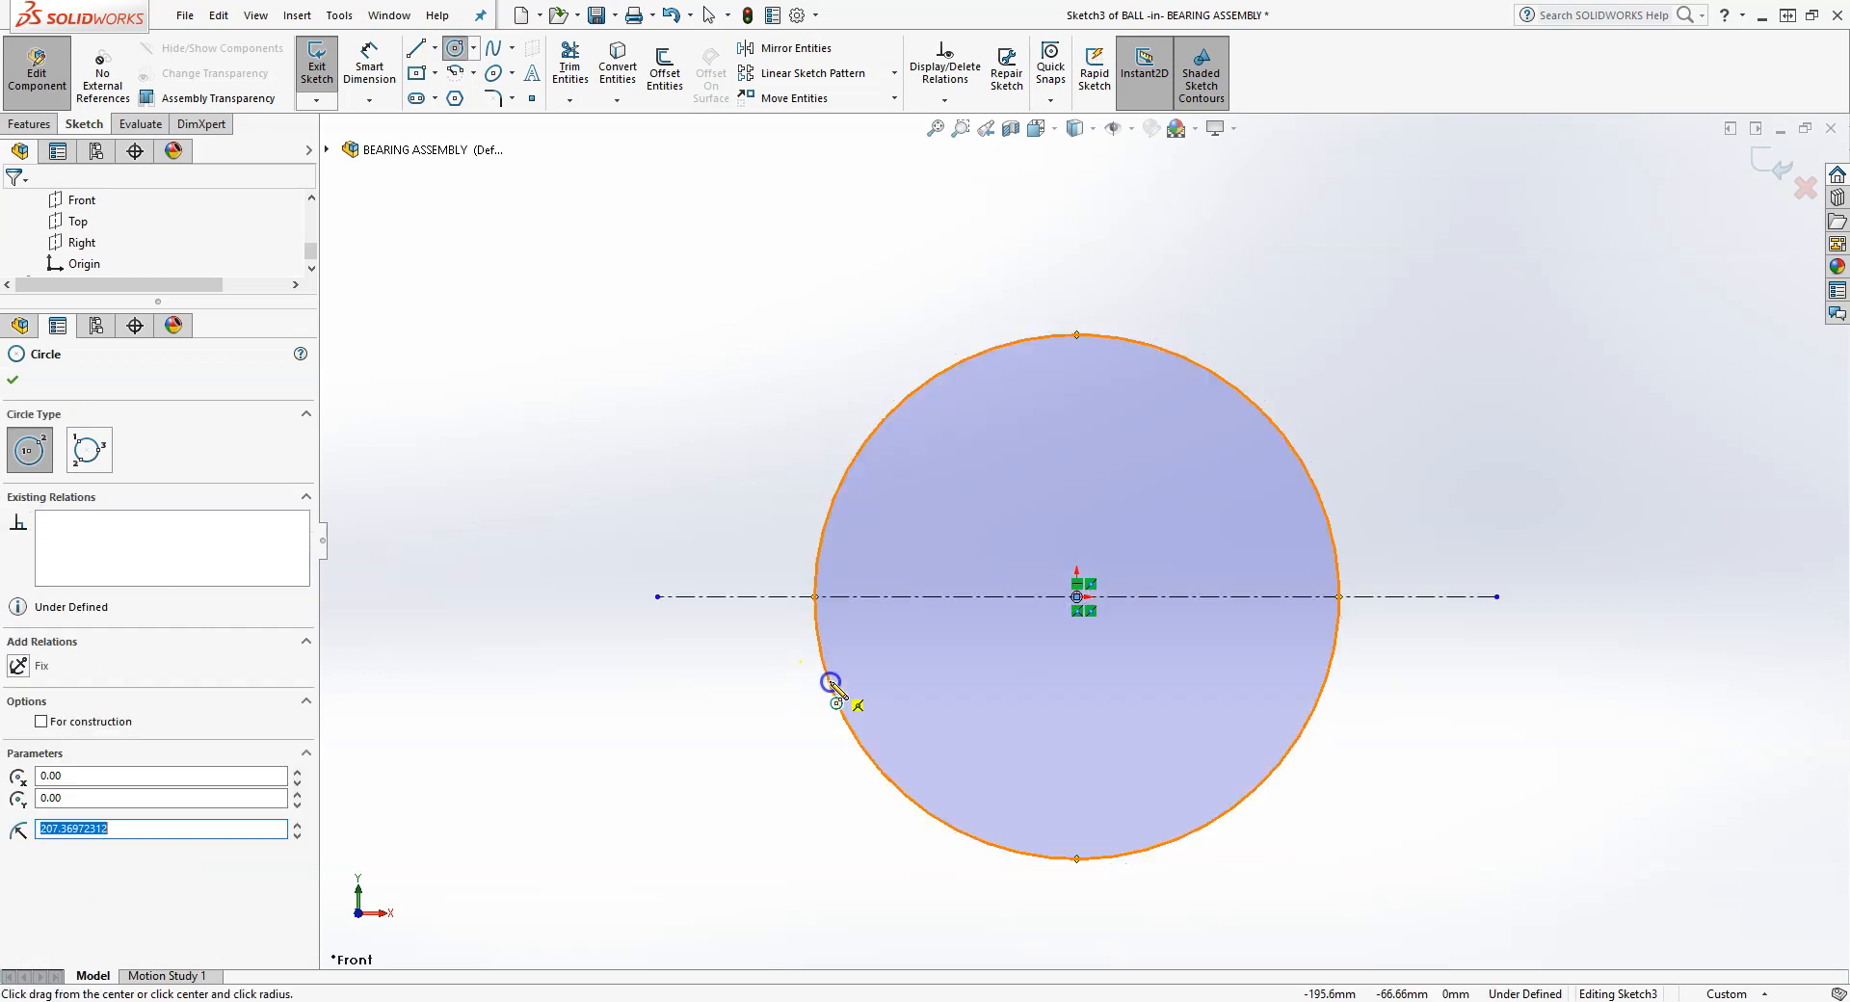
click(40, 722)
click(13, 379)
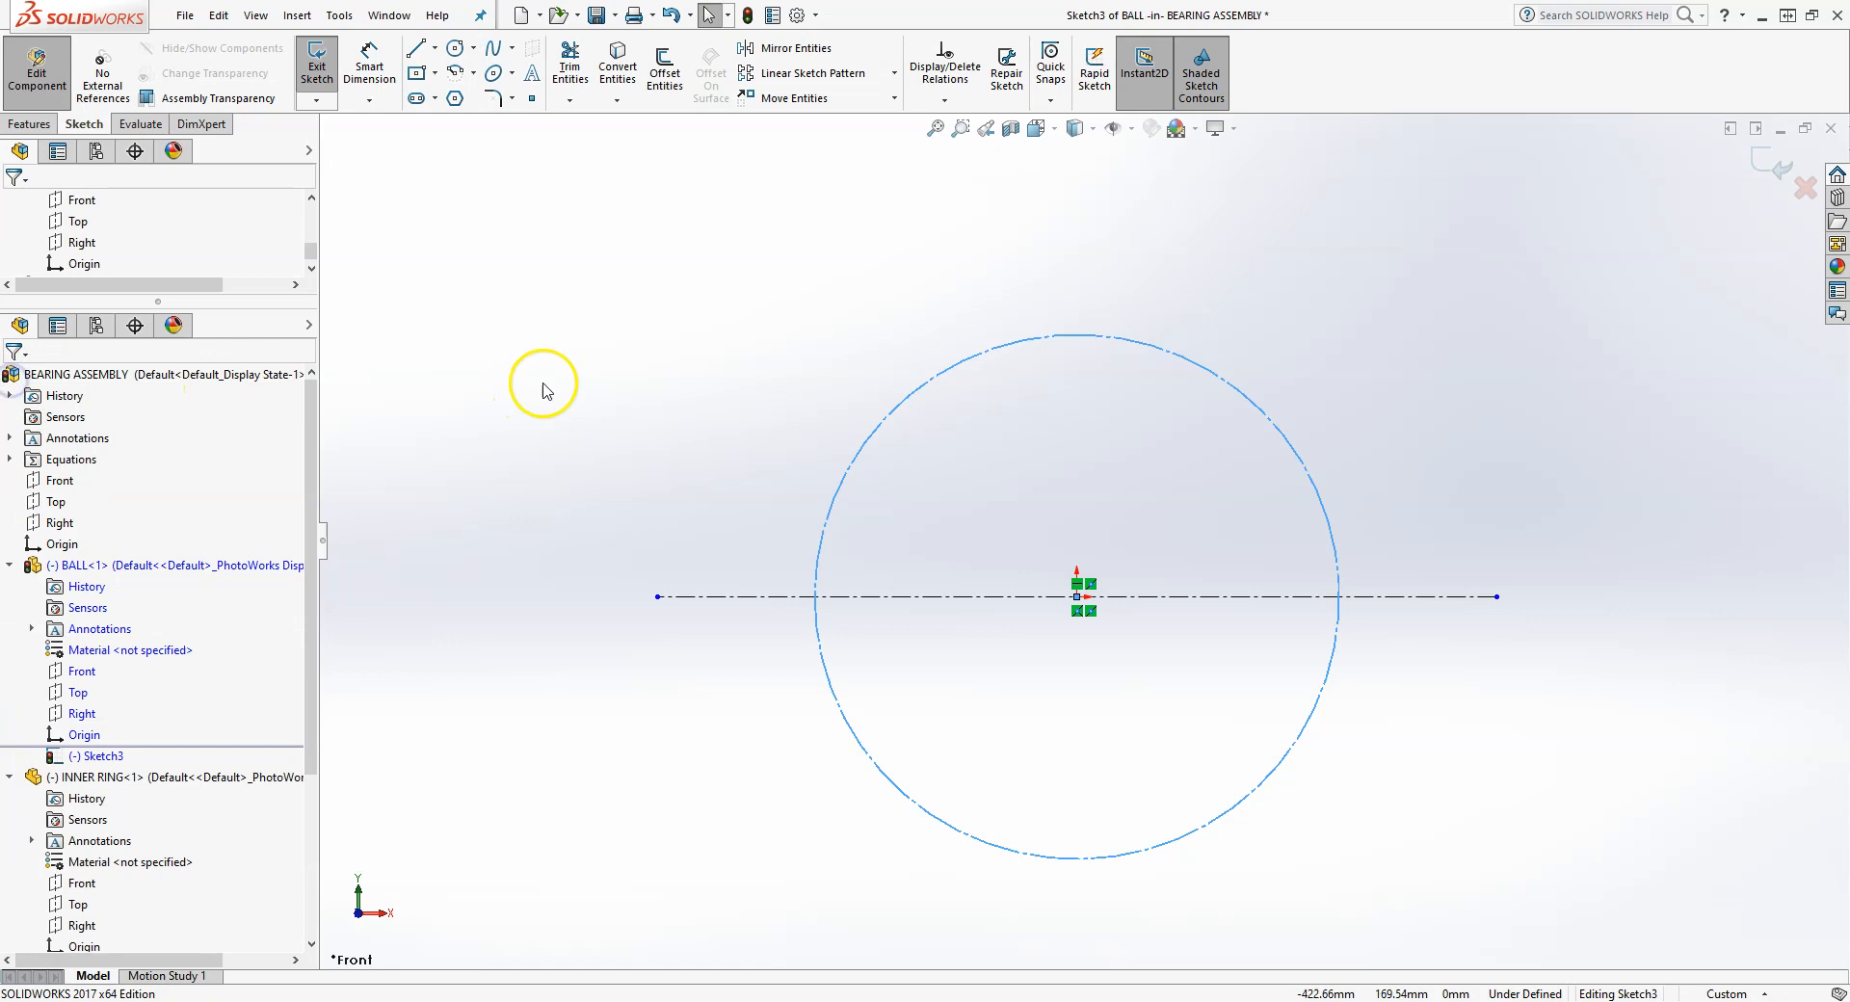
click(550, 334)
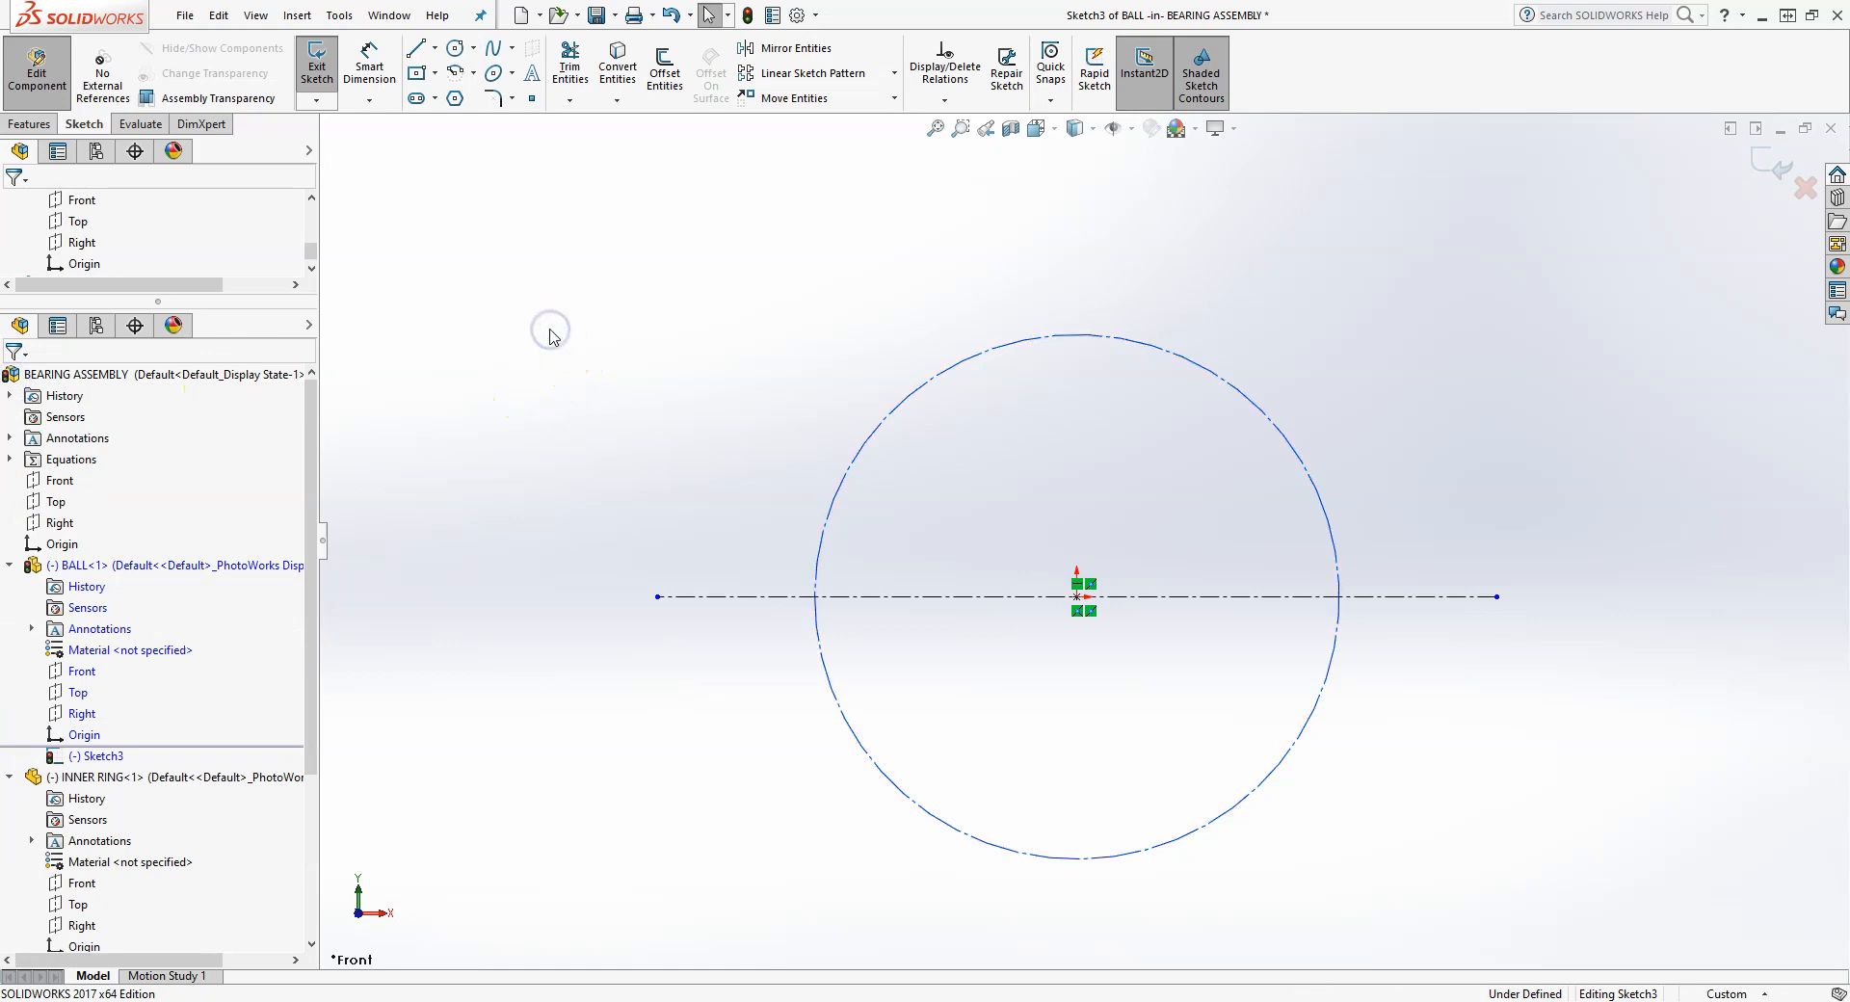
- Dimension the construction circle and change the dimension's display from diameter to radius
click(370, 69)
click(858, 439)
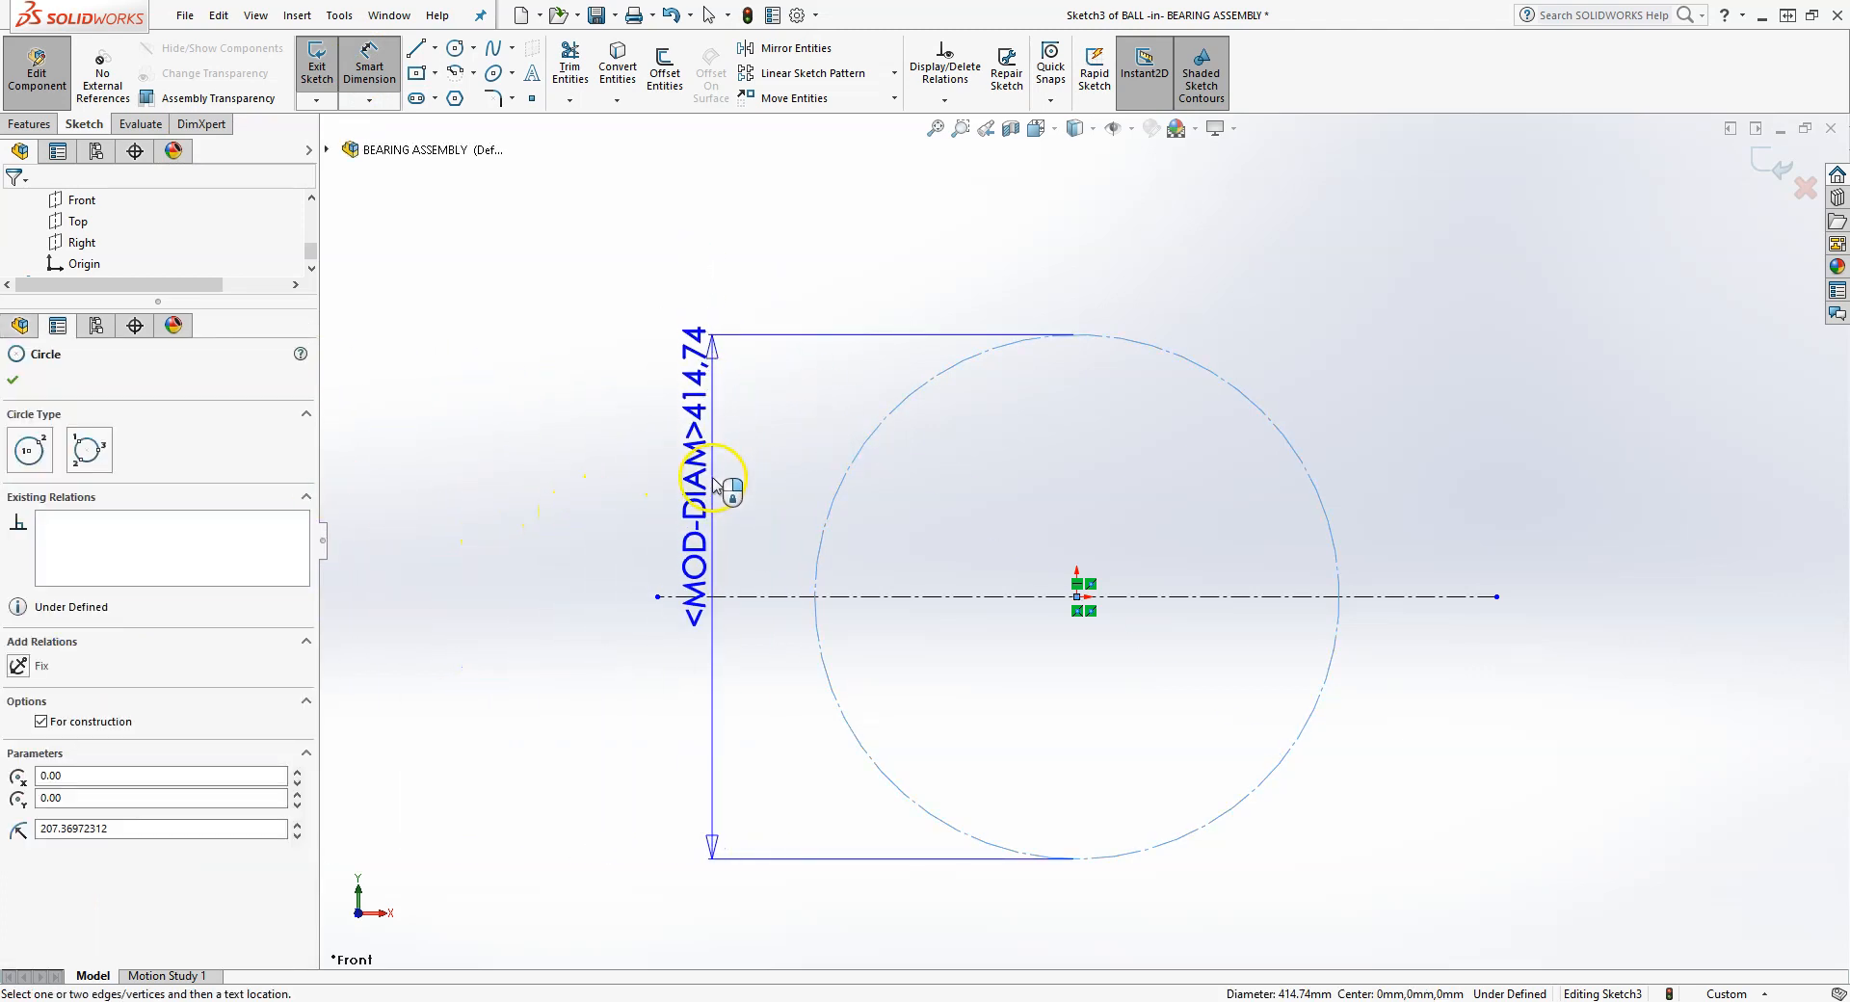
click(709, 522)
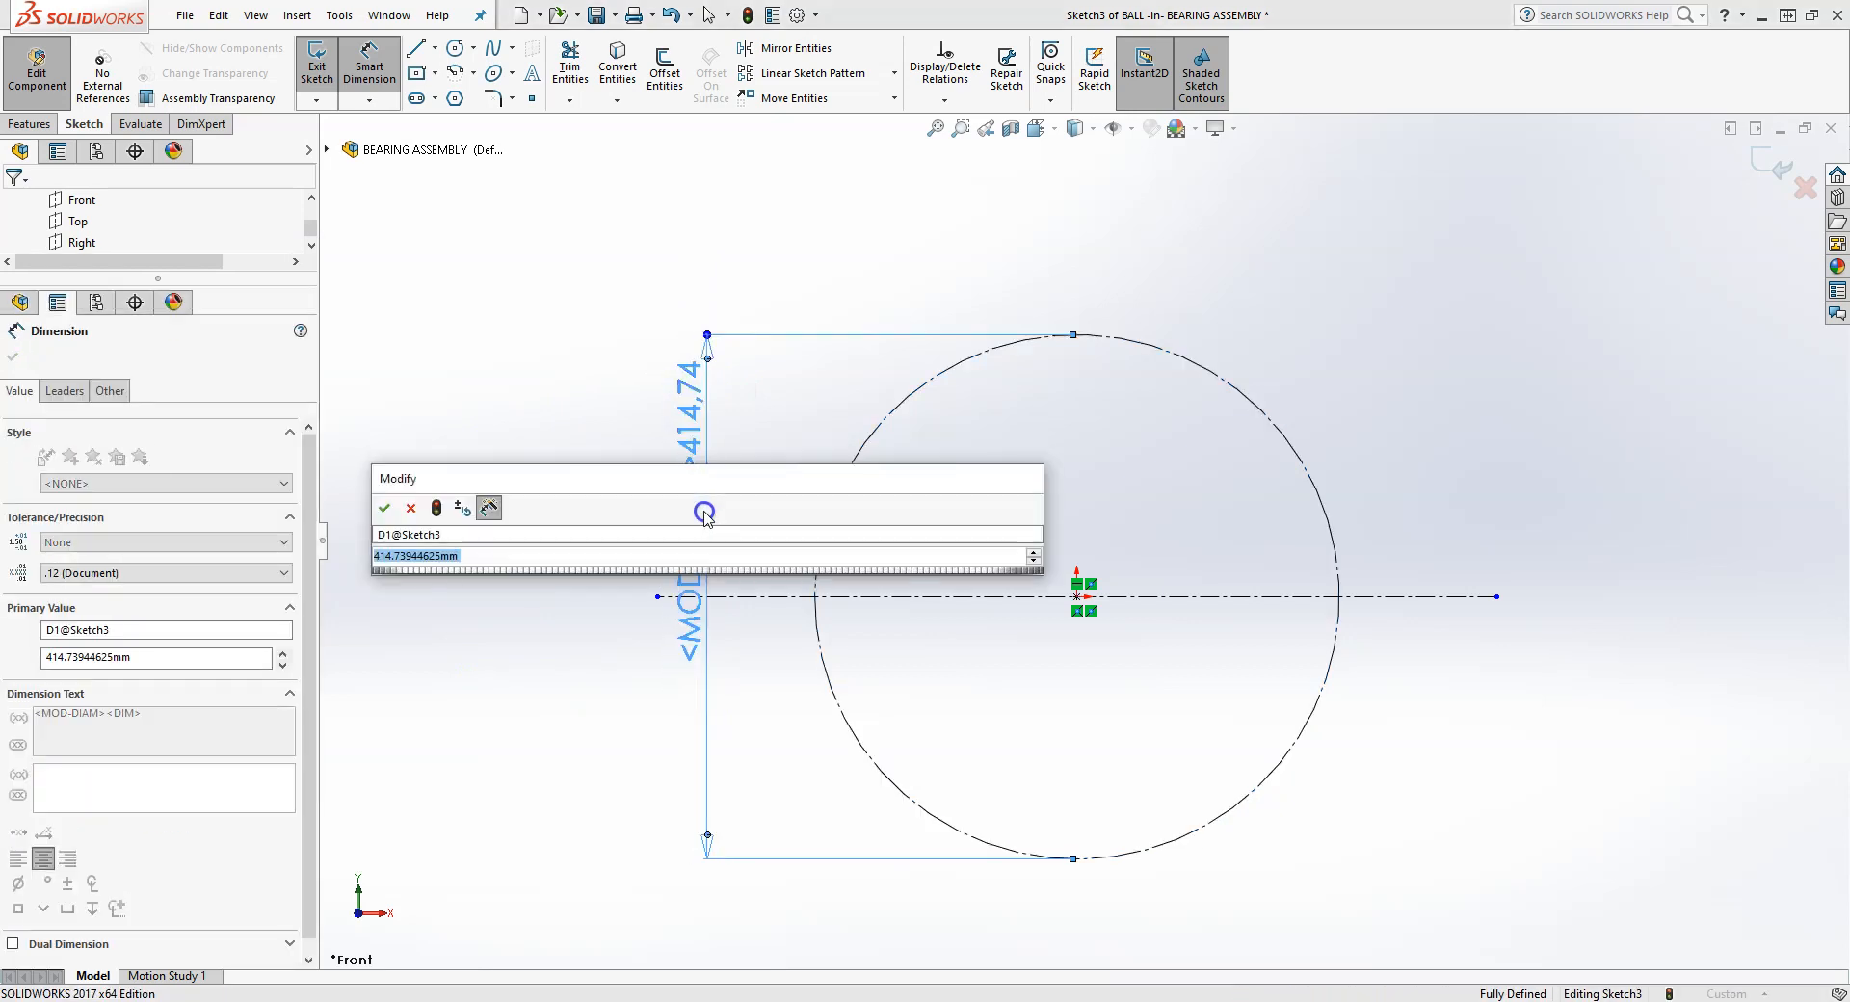
click(384, 511)
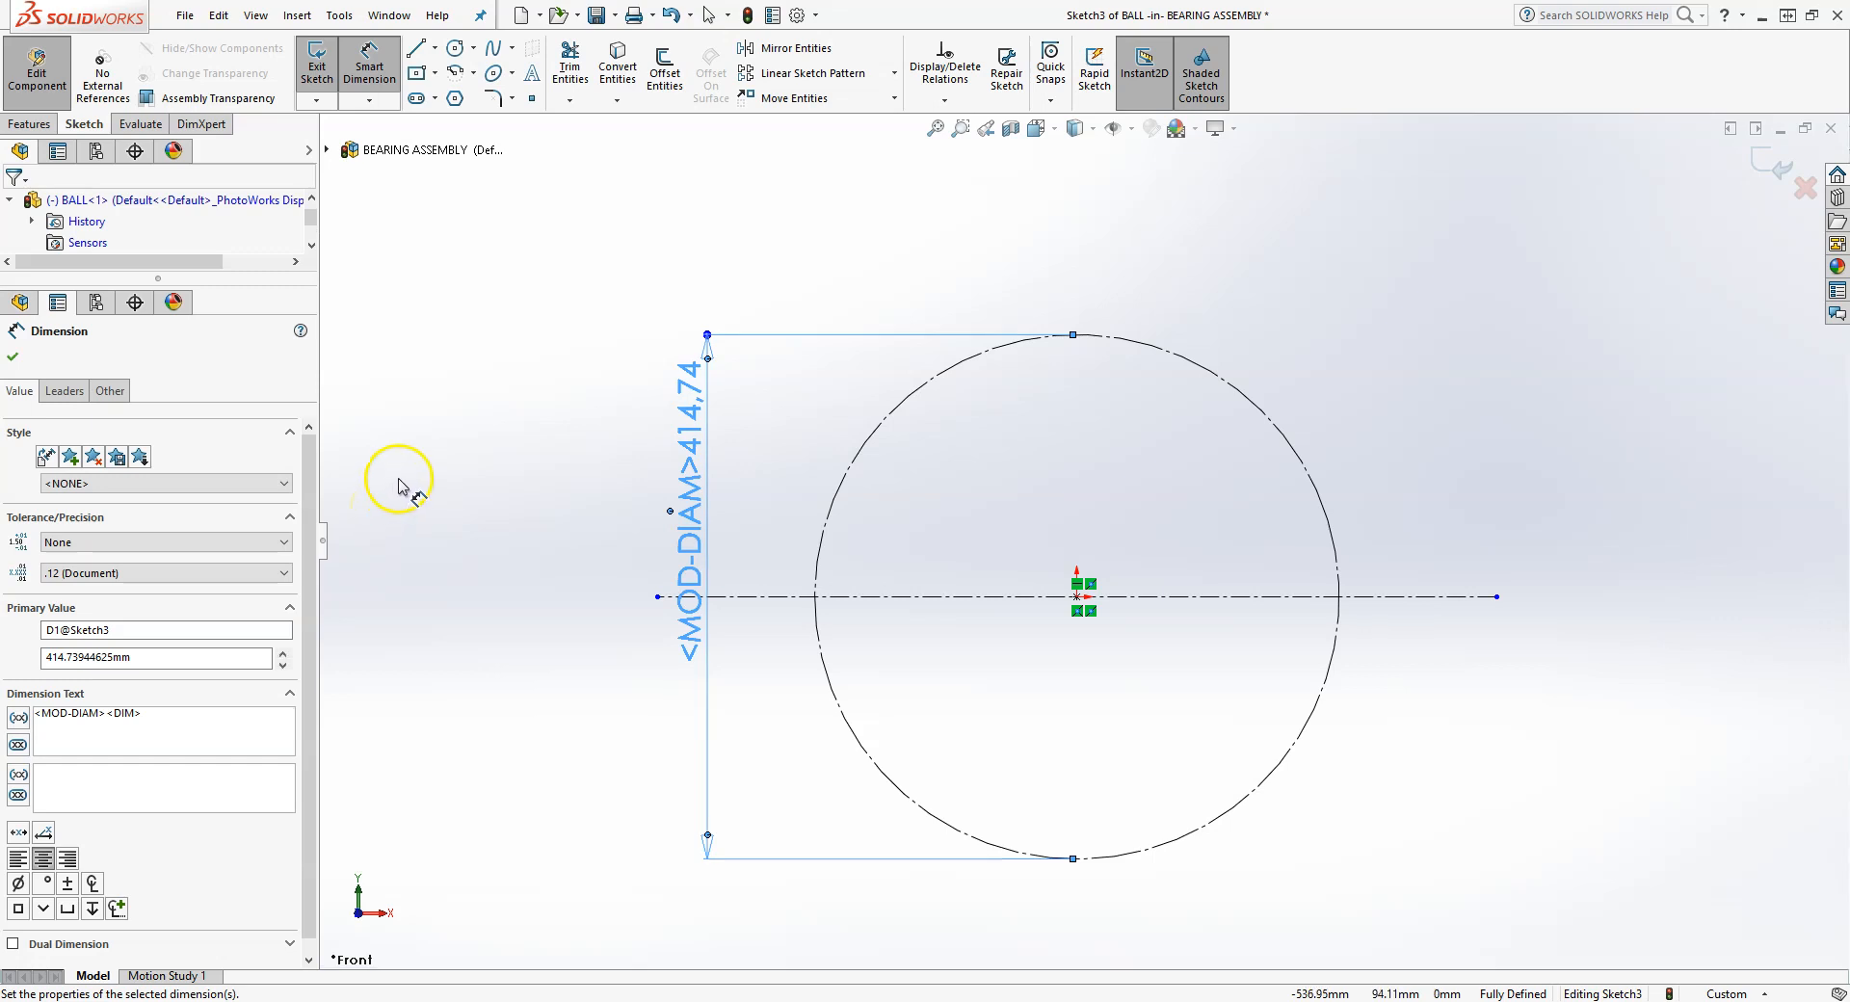
click(72, 392)
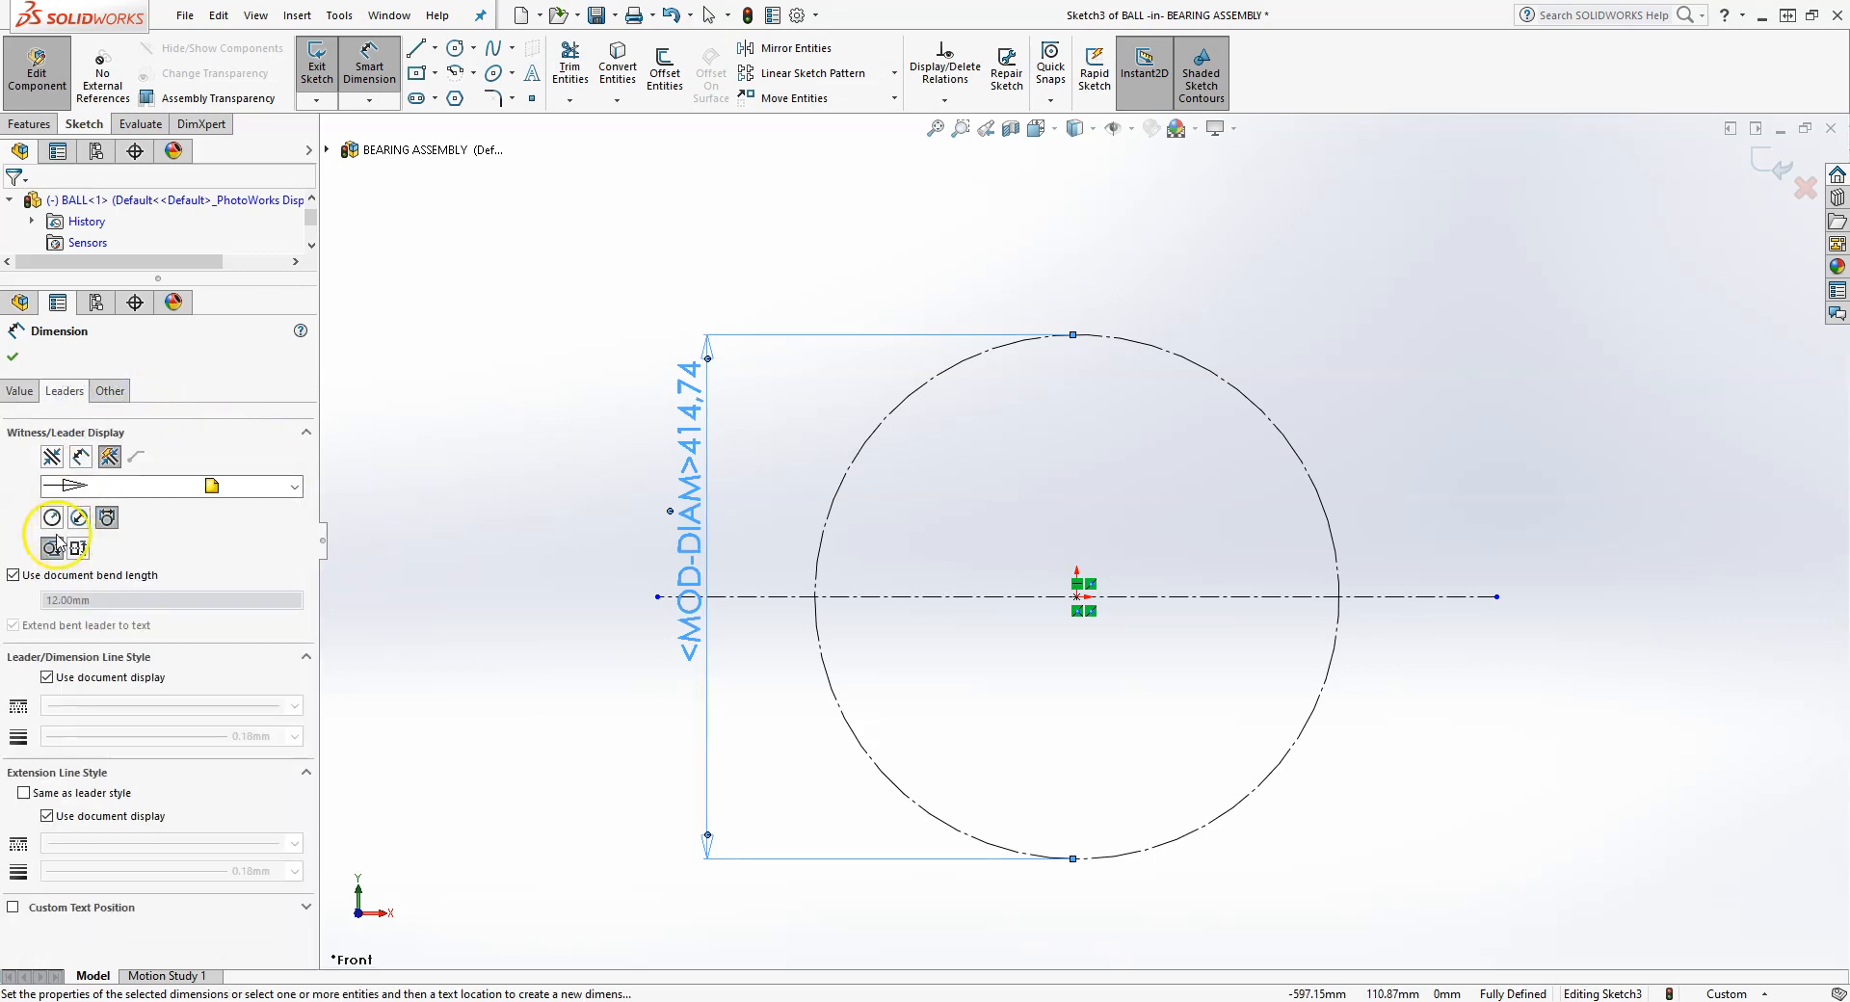
click(53, 545)
click(15, 361)
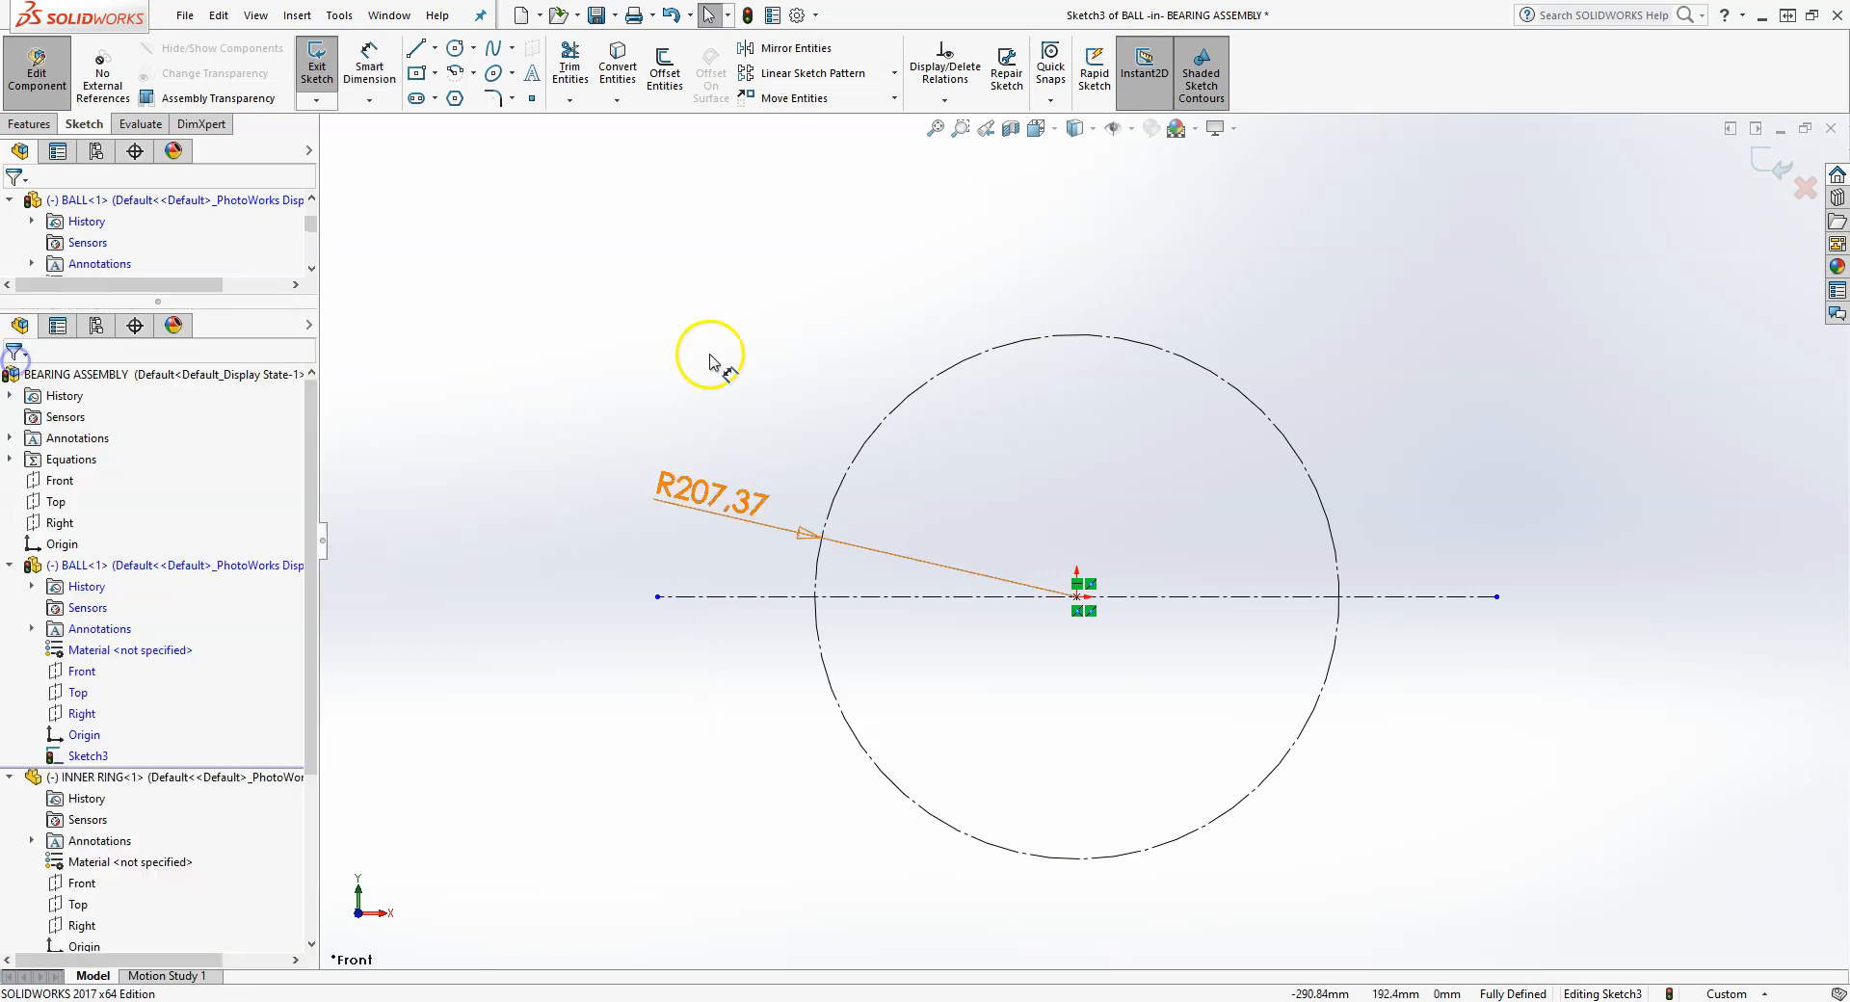
- Link the circle's radius dimension to the assembly's global variable Radius through an equation
double_click(704, 497)
click(730, 381)
double_click(718, 499)
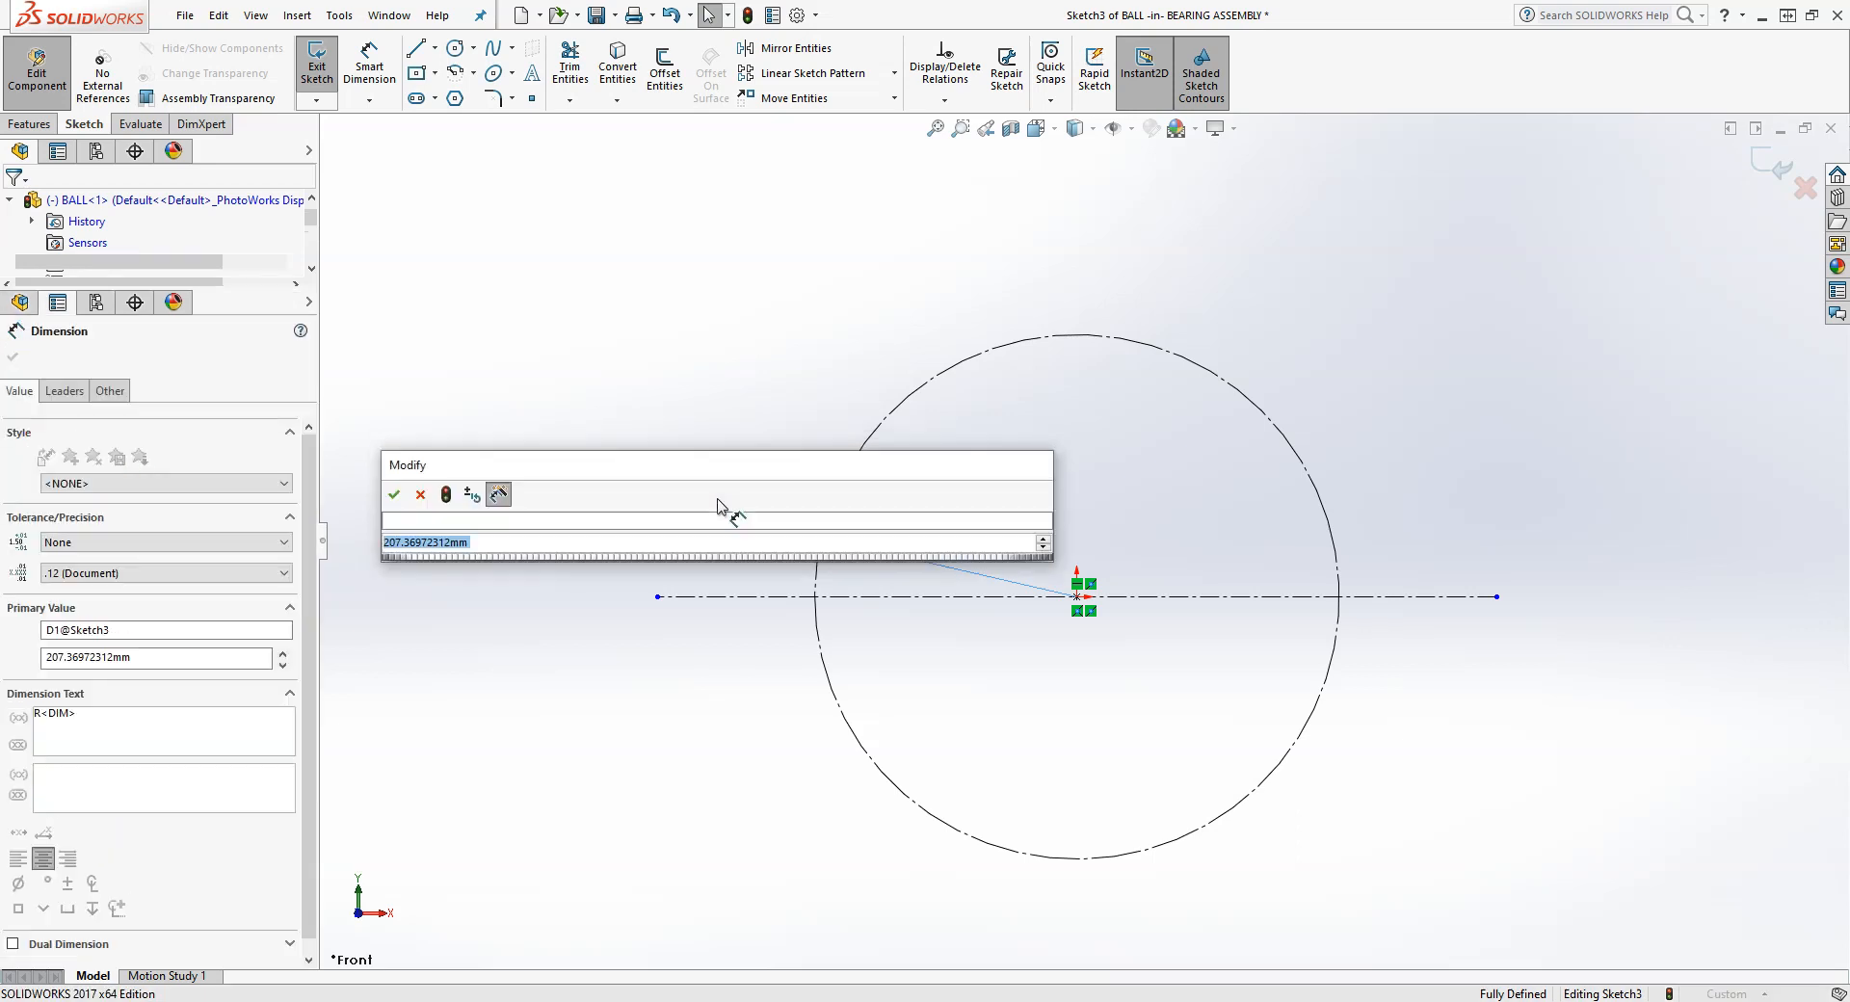
text(=)
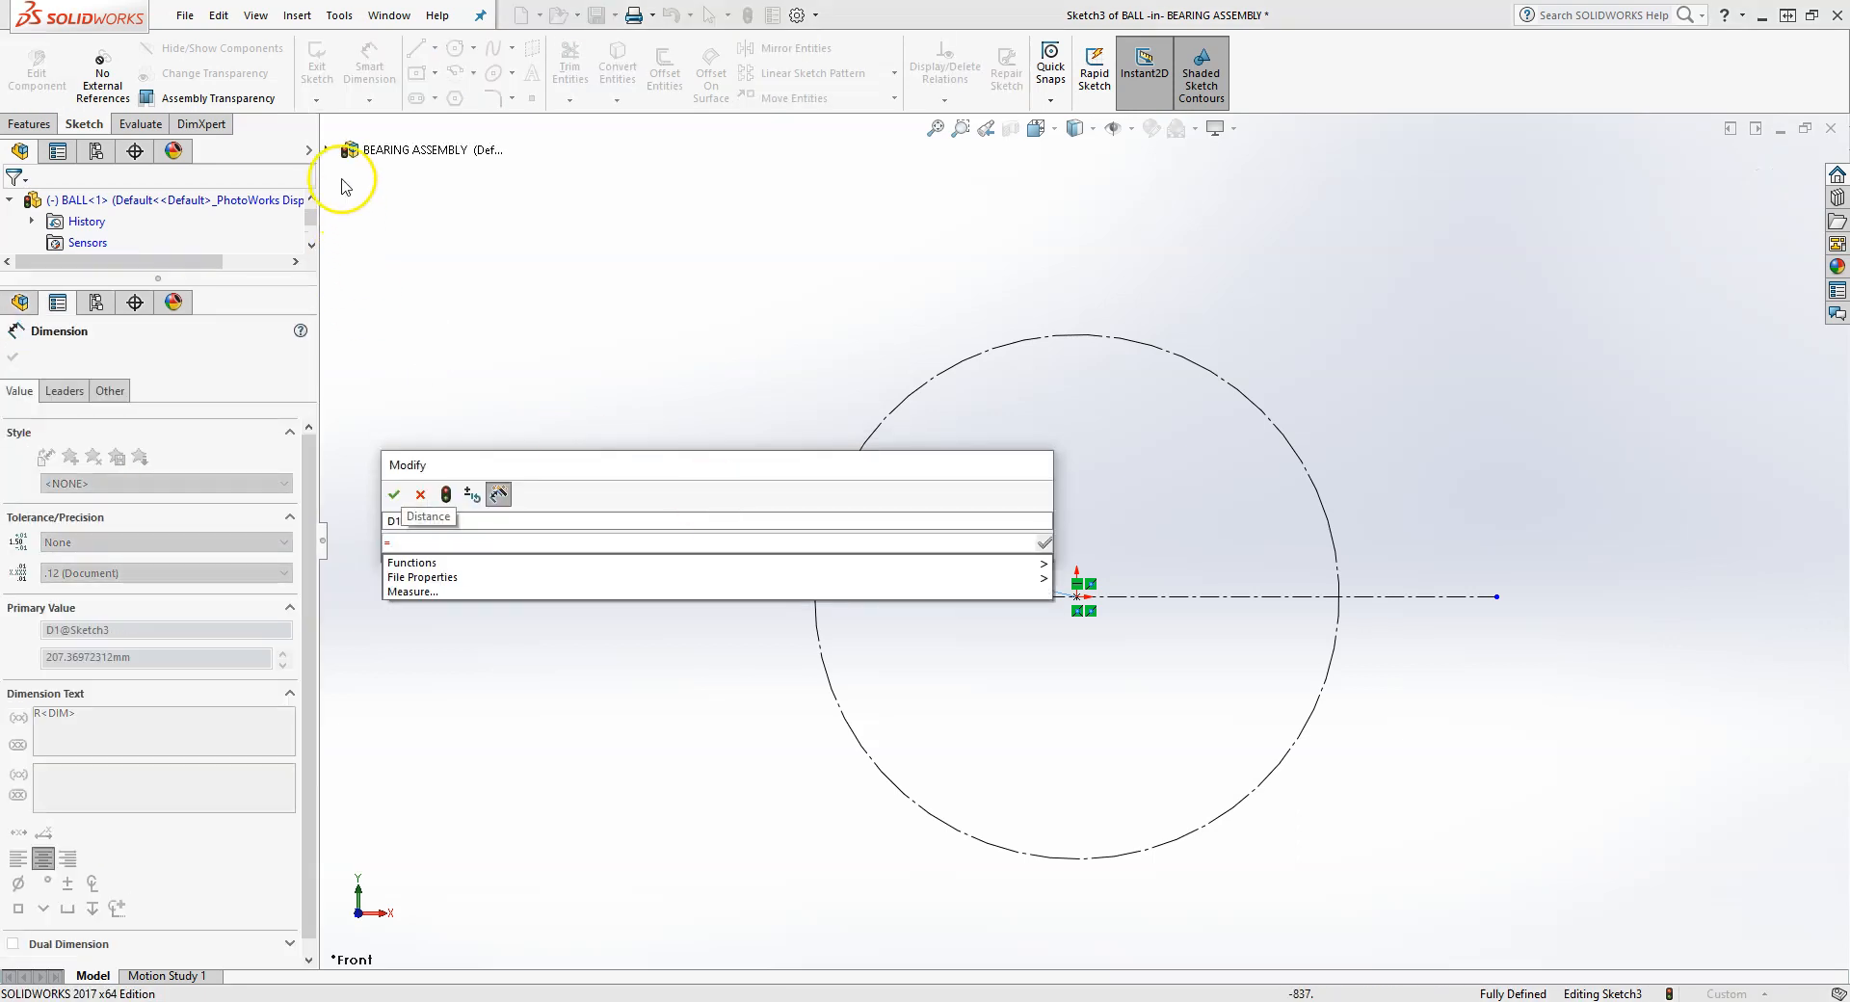
click(327, 150)
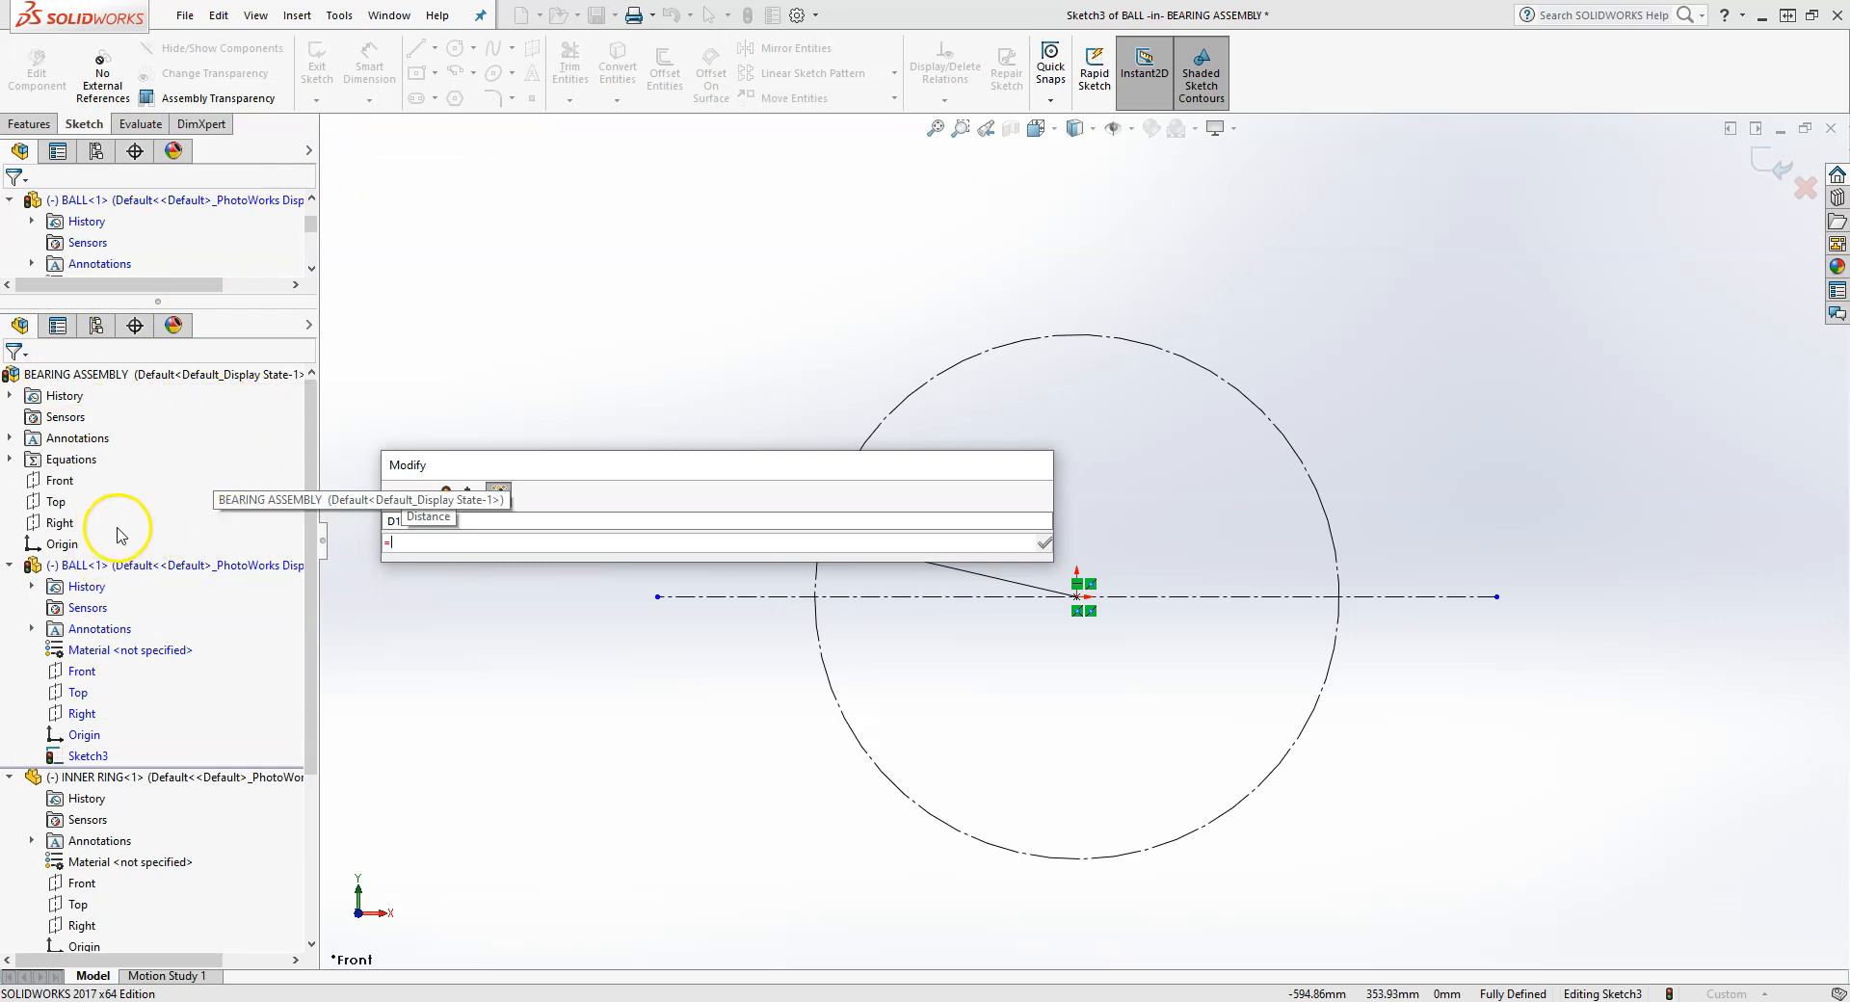
click(10, 460)
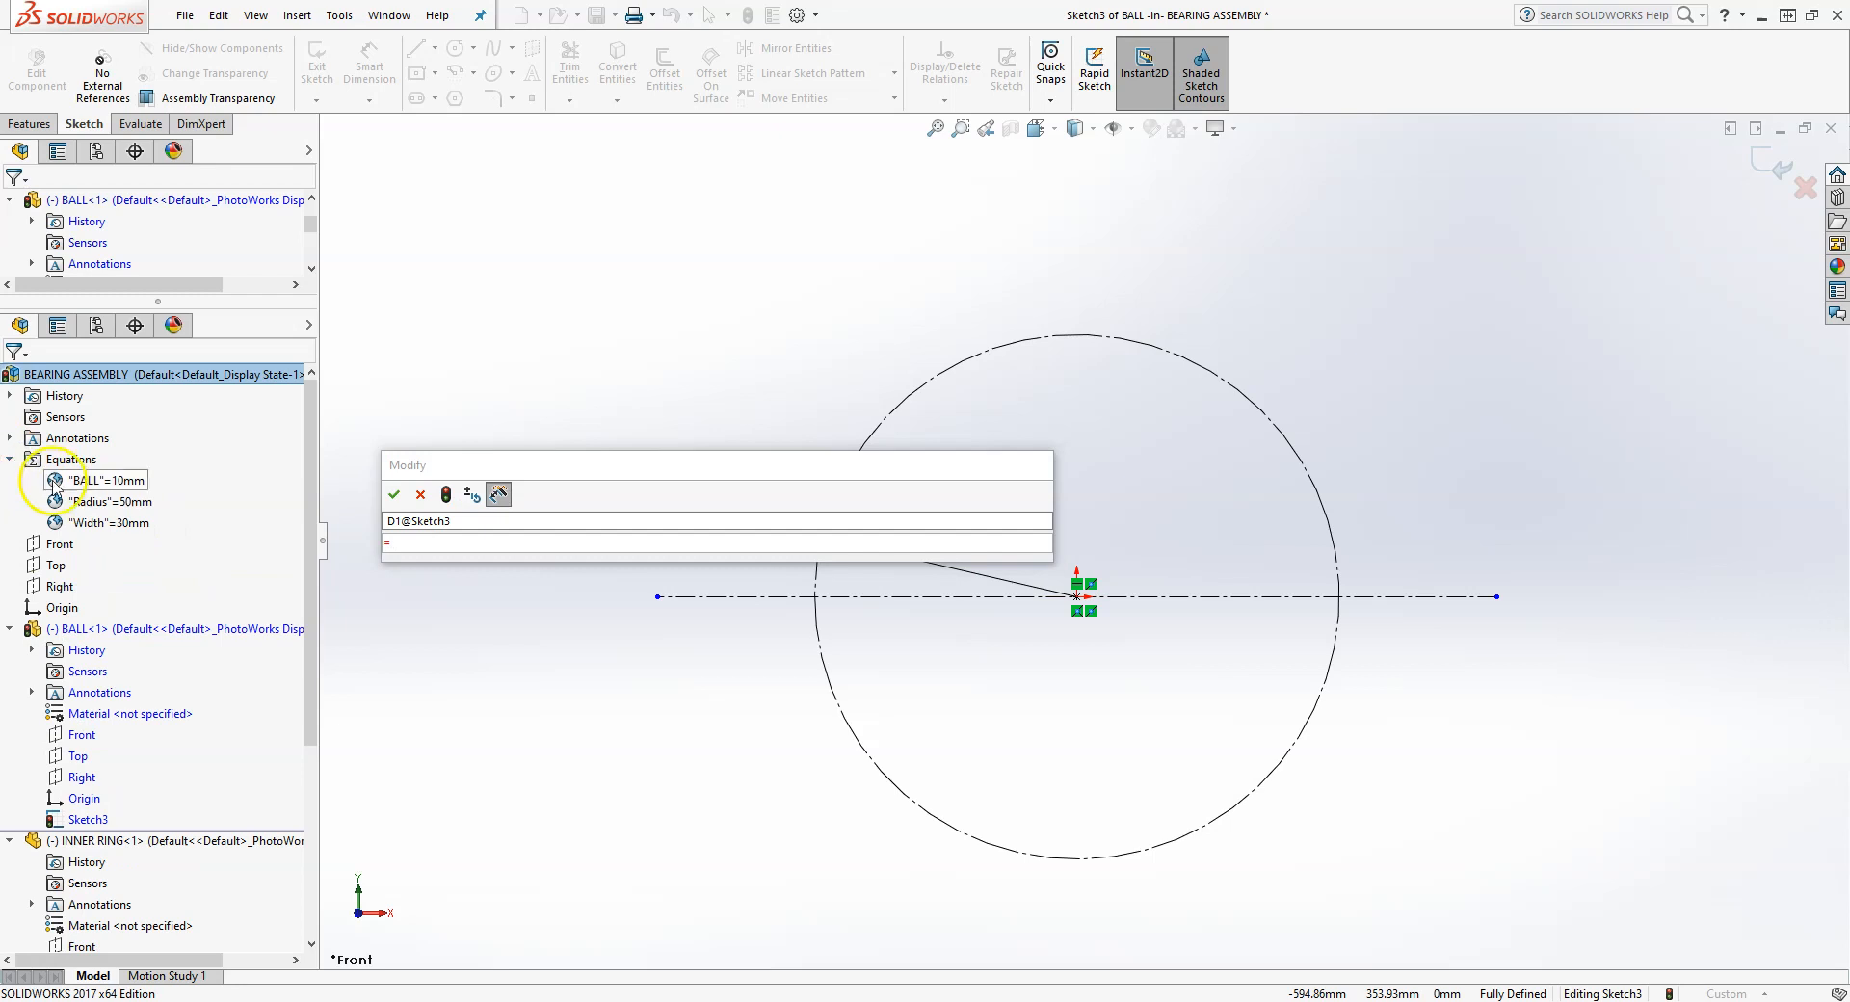
click(108, 501)
click(394, 495)
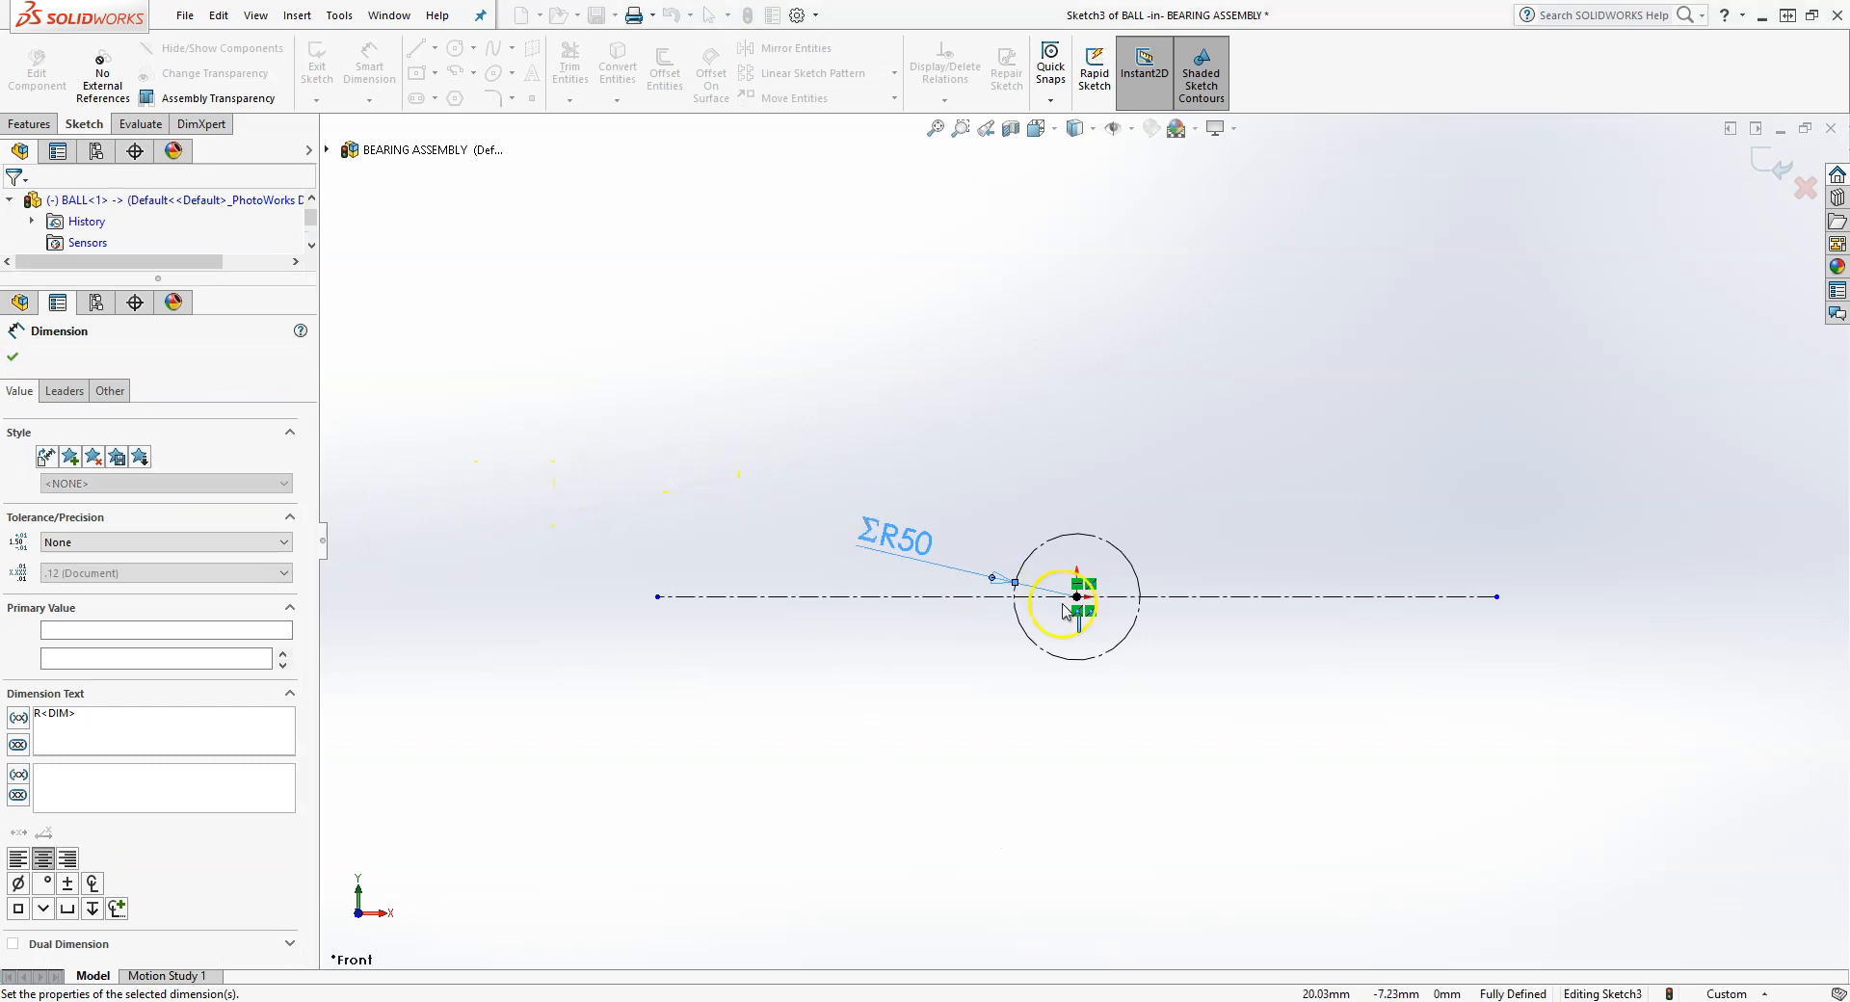
scroll(1108, 571, down, 5)
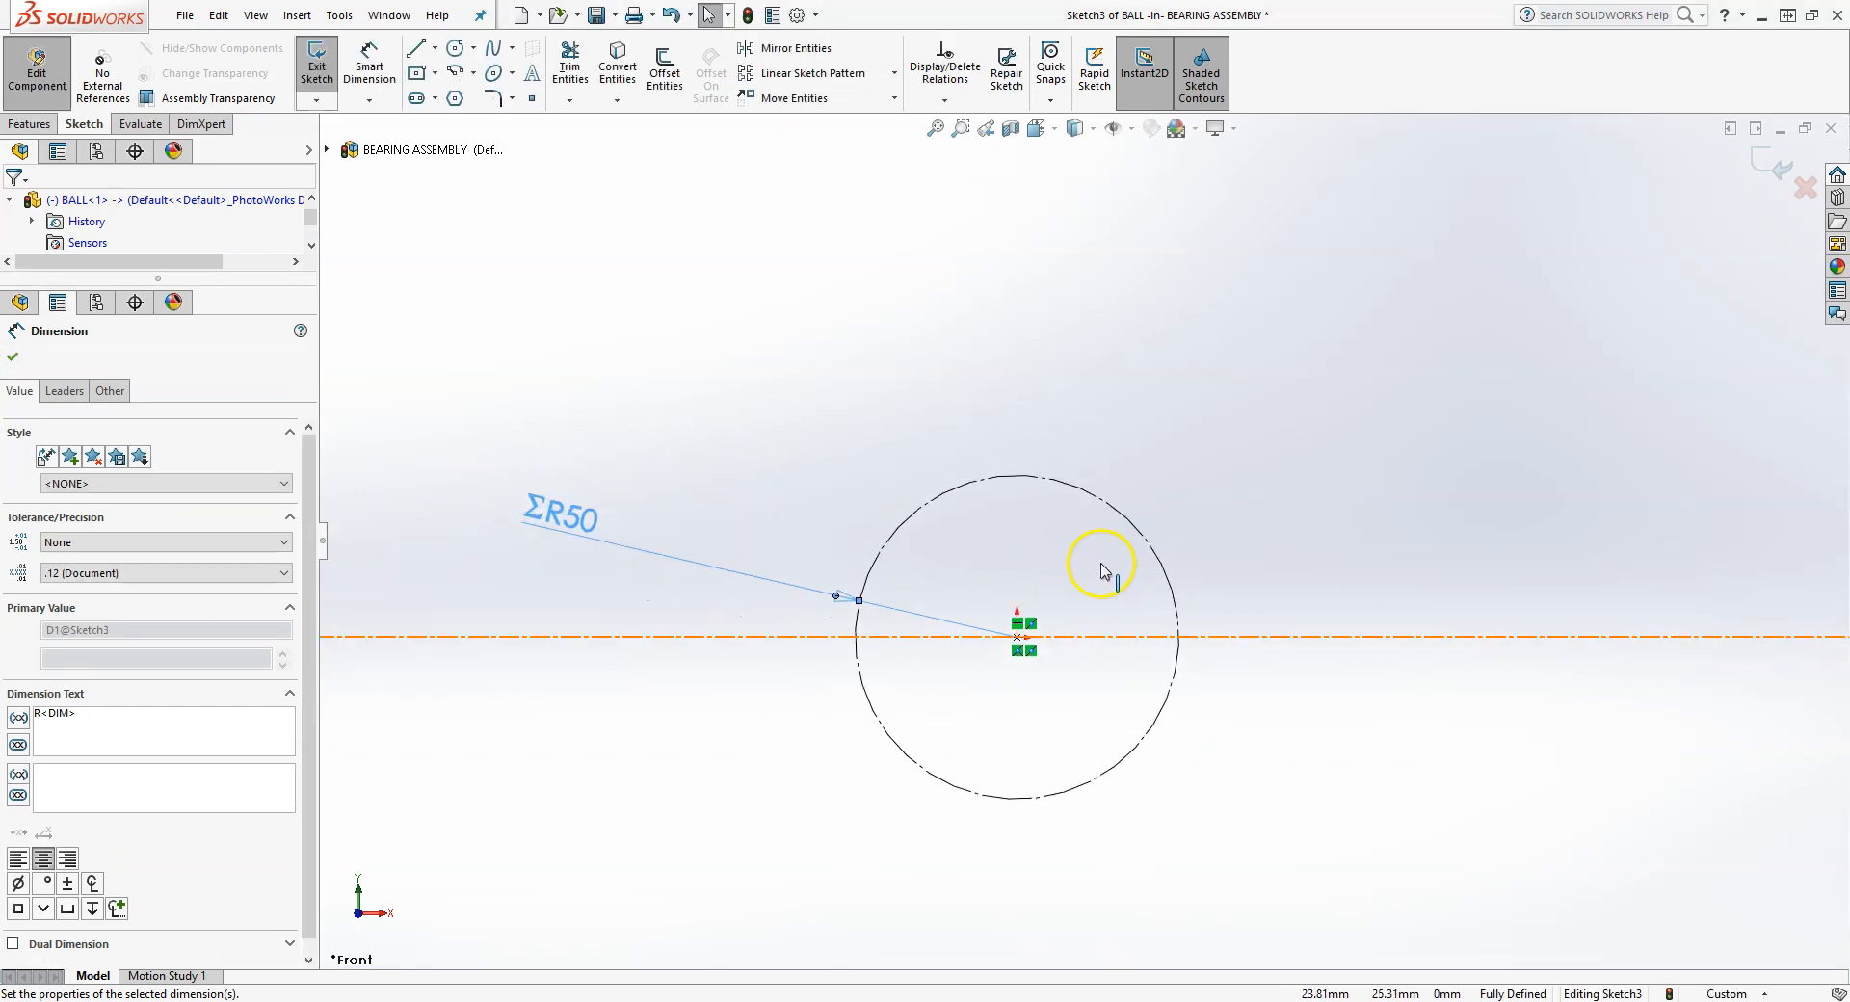
click(435, 48)
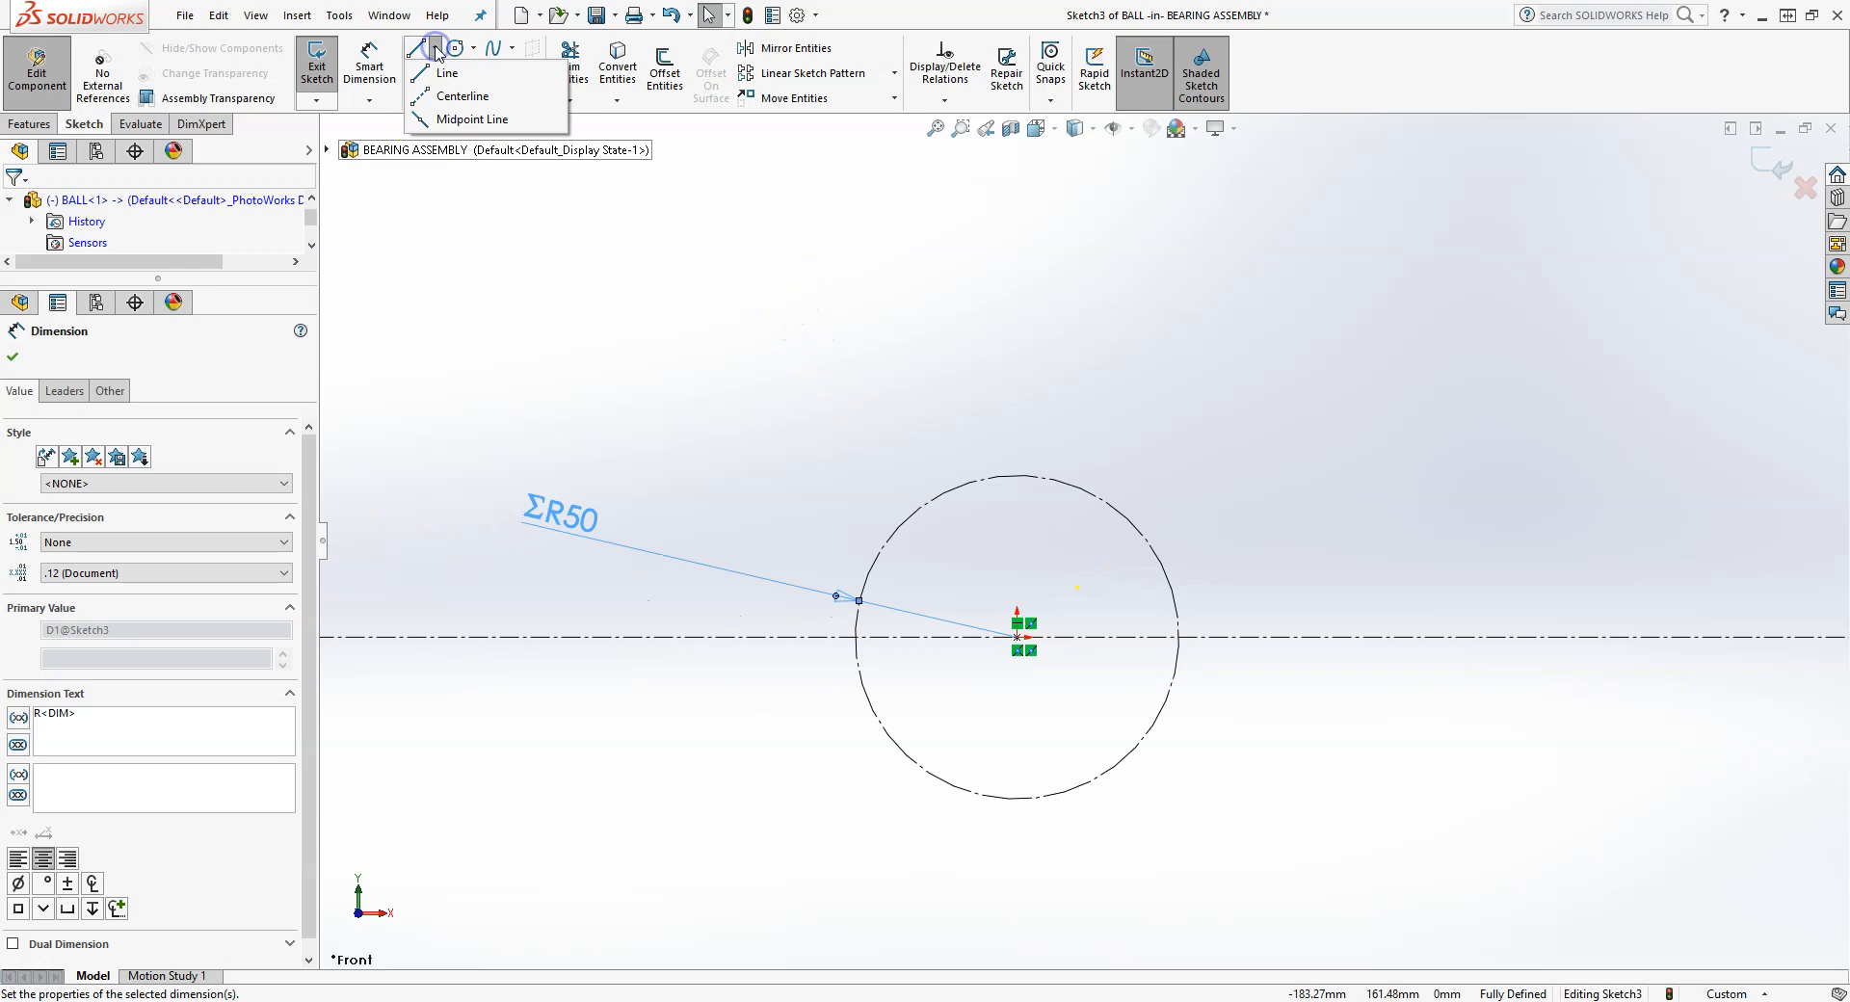
click(463, 96)
click(1016, 475)
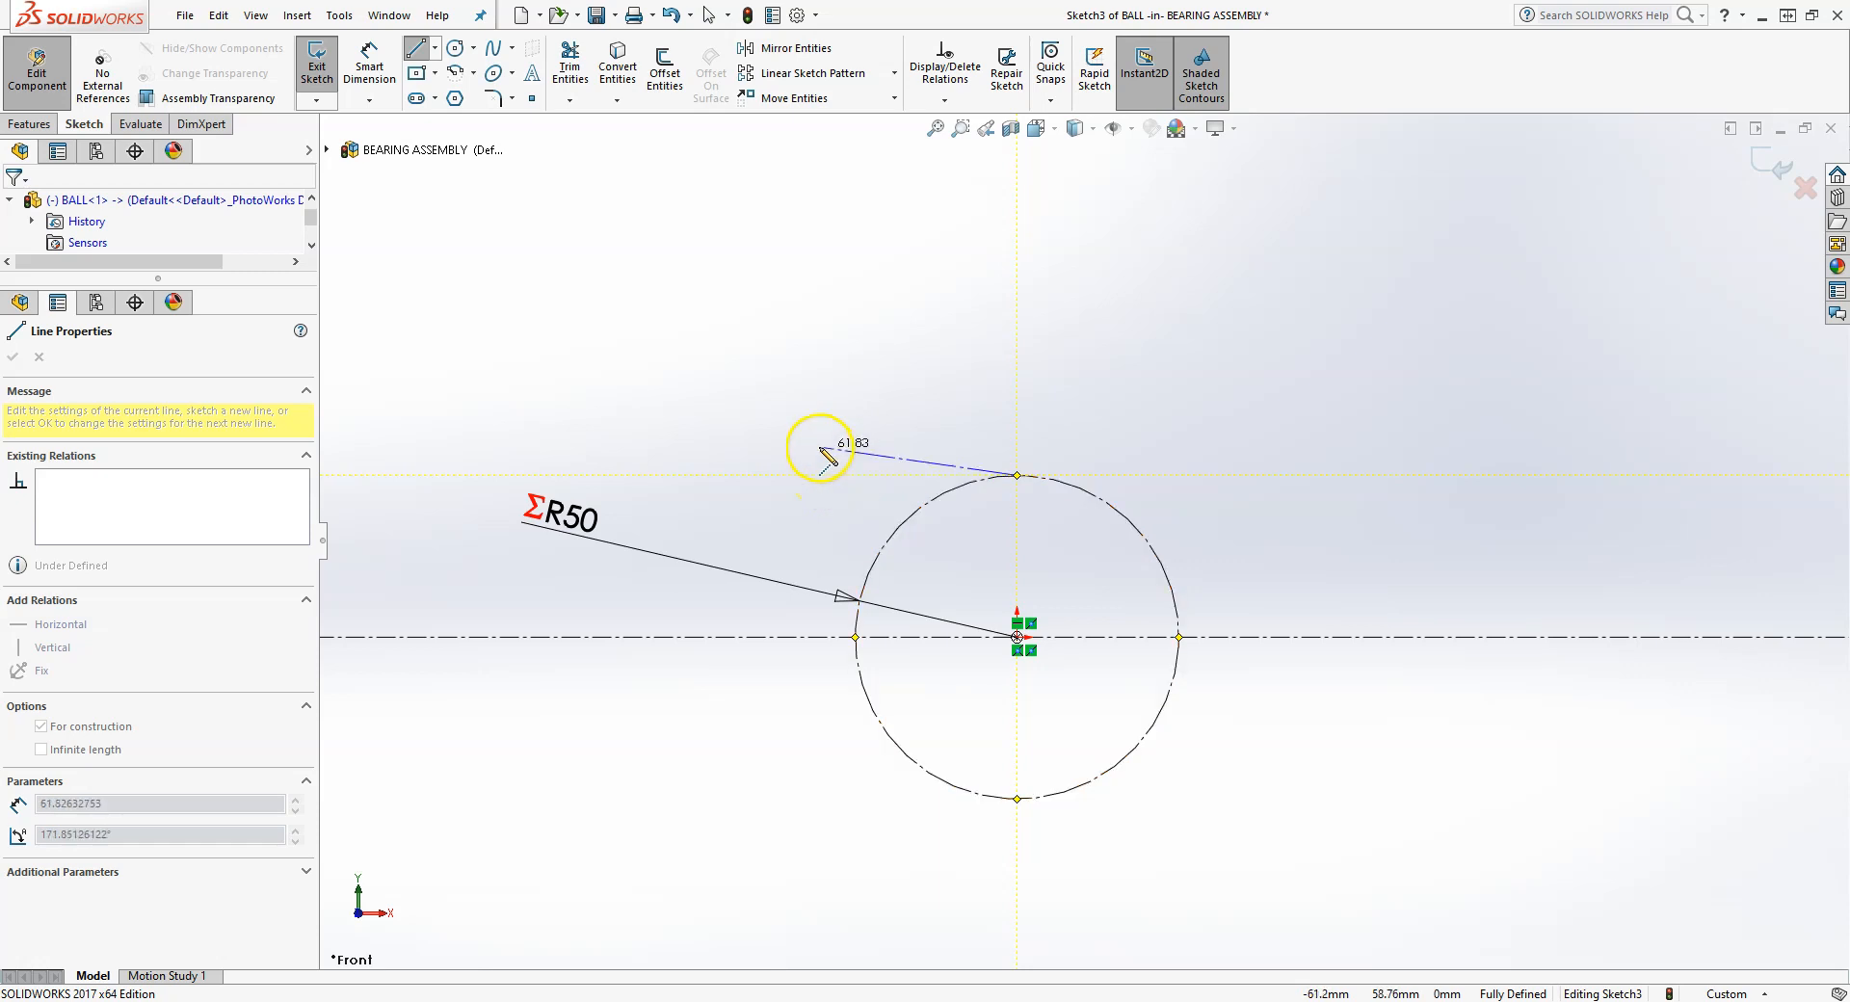
key(Escape)
- Sketch a horizontal midpoint construction line about 208 mm long, centred on the top quadrant point of the construction circle
click(435, 47)
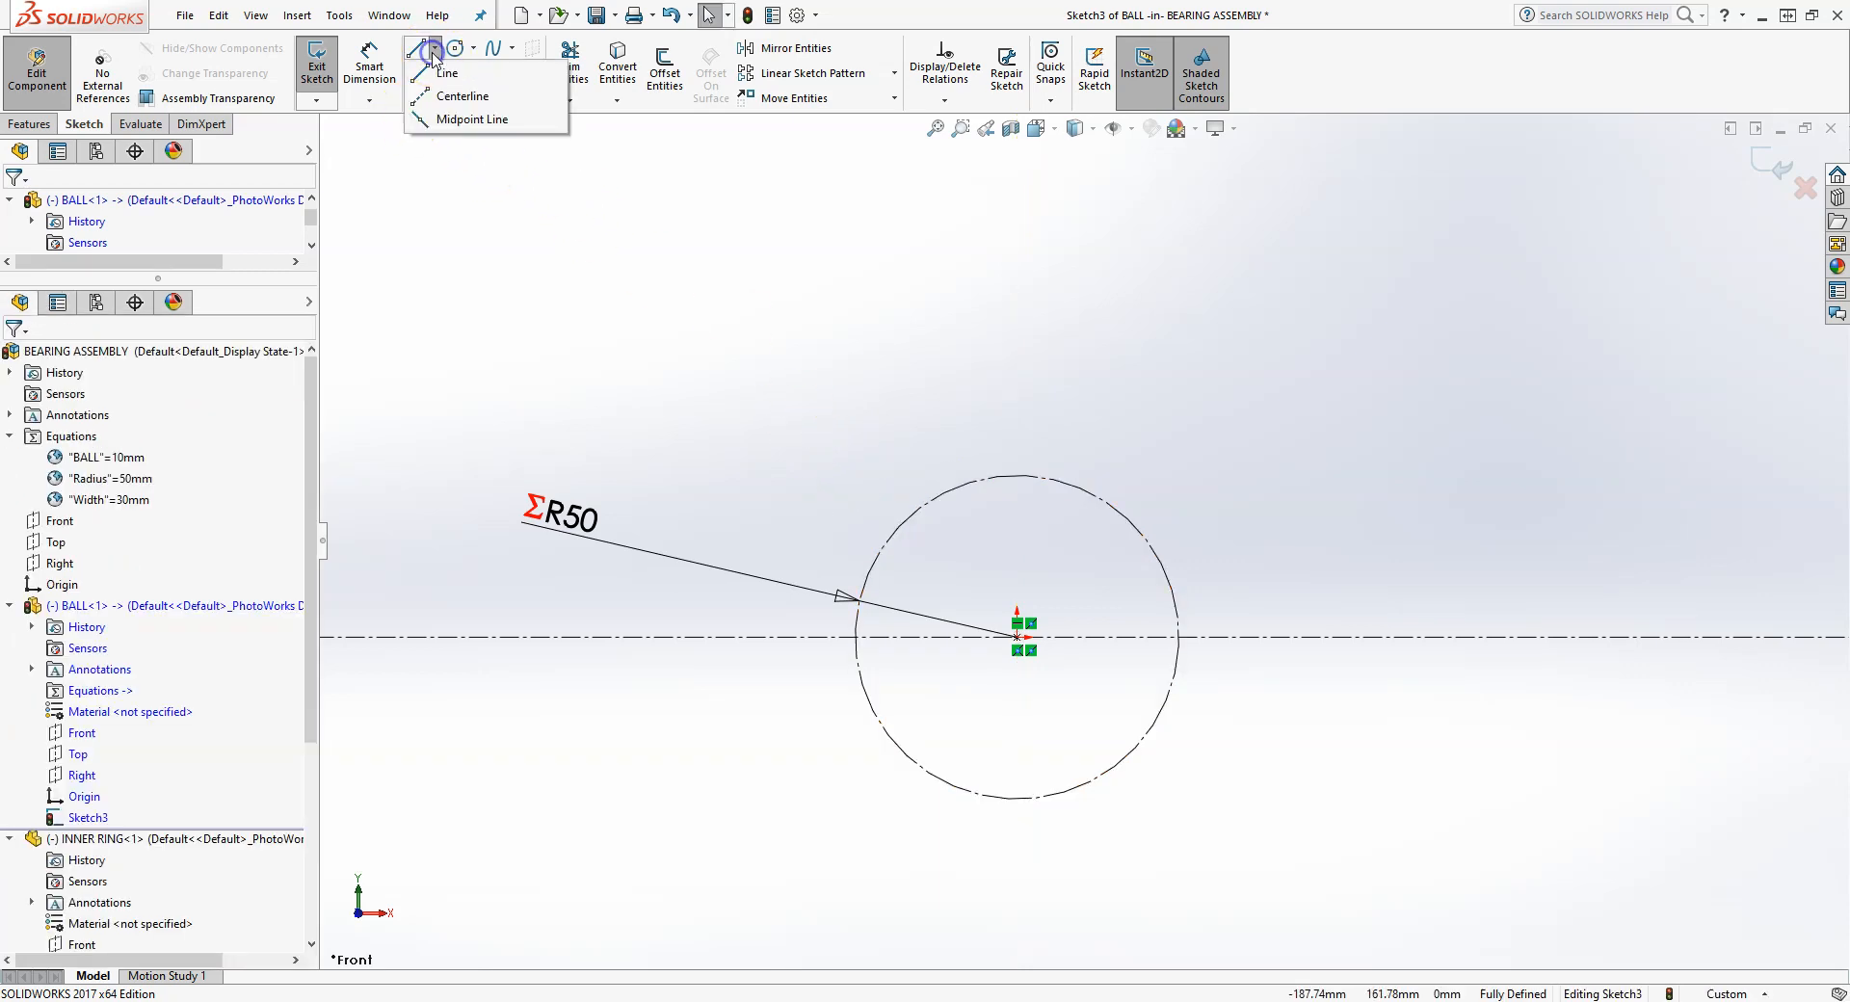
click(463, 99)
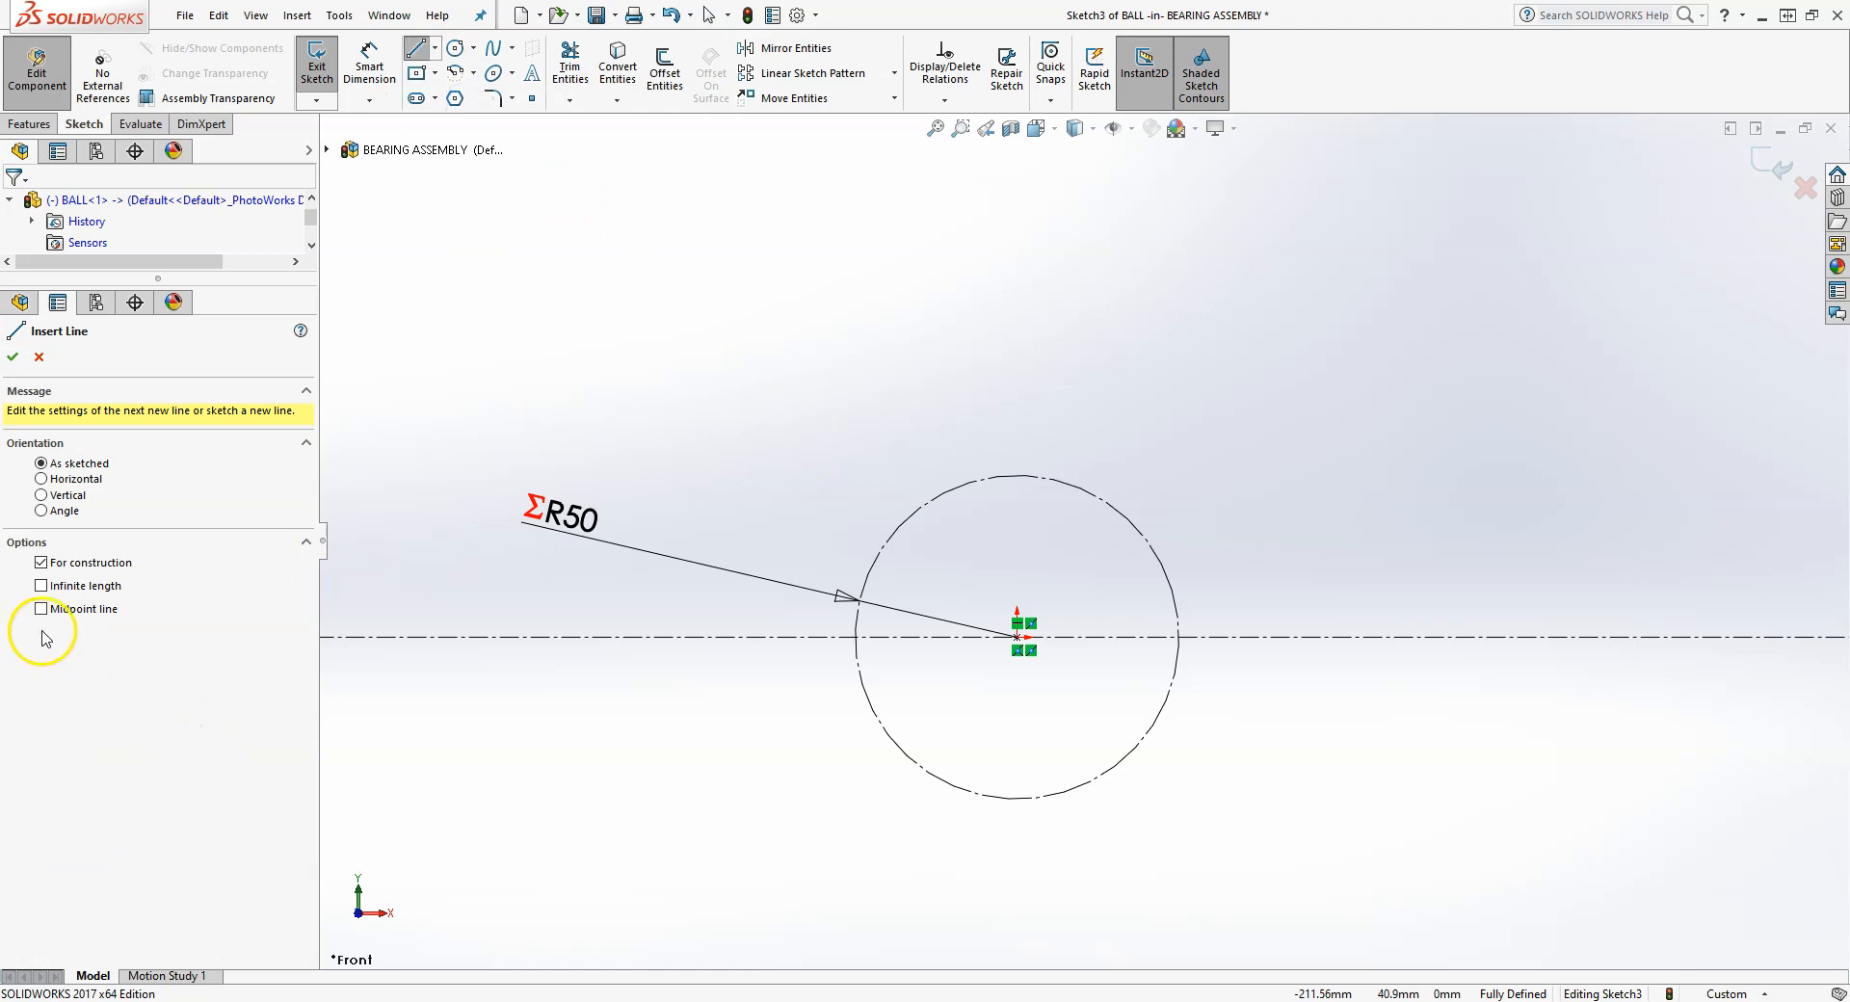
click(1018, 475)
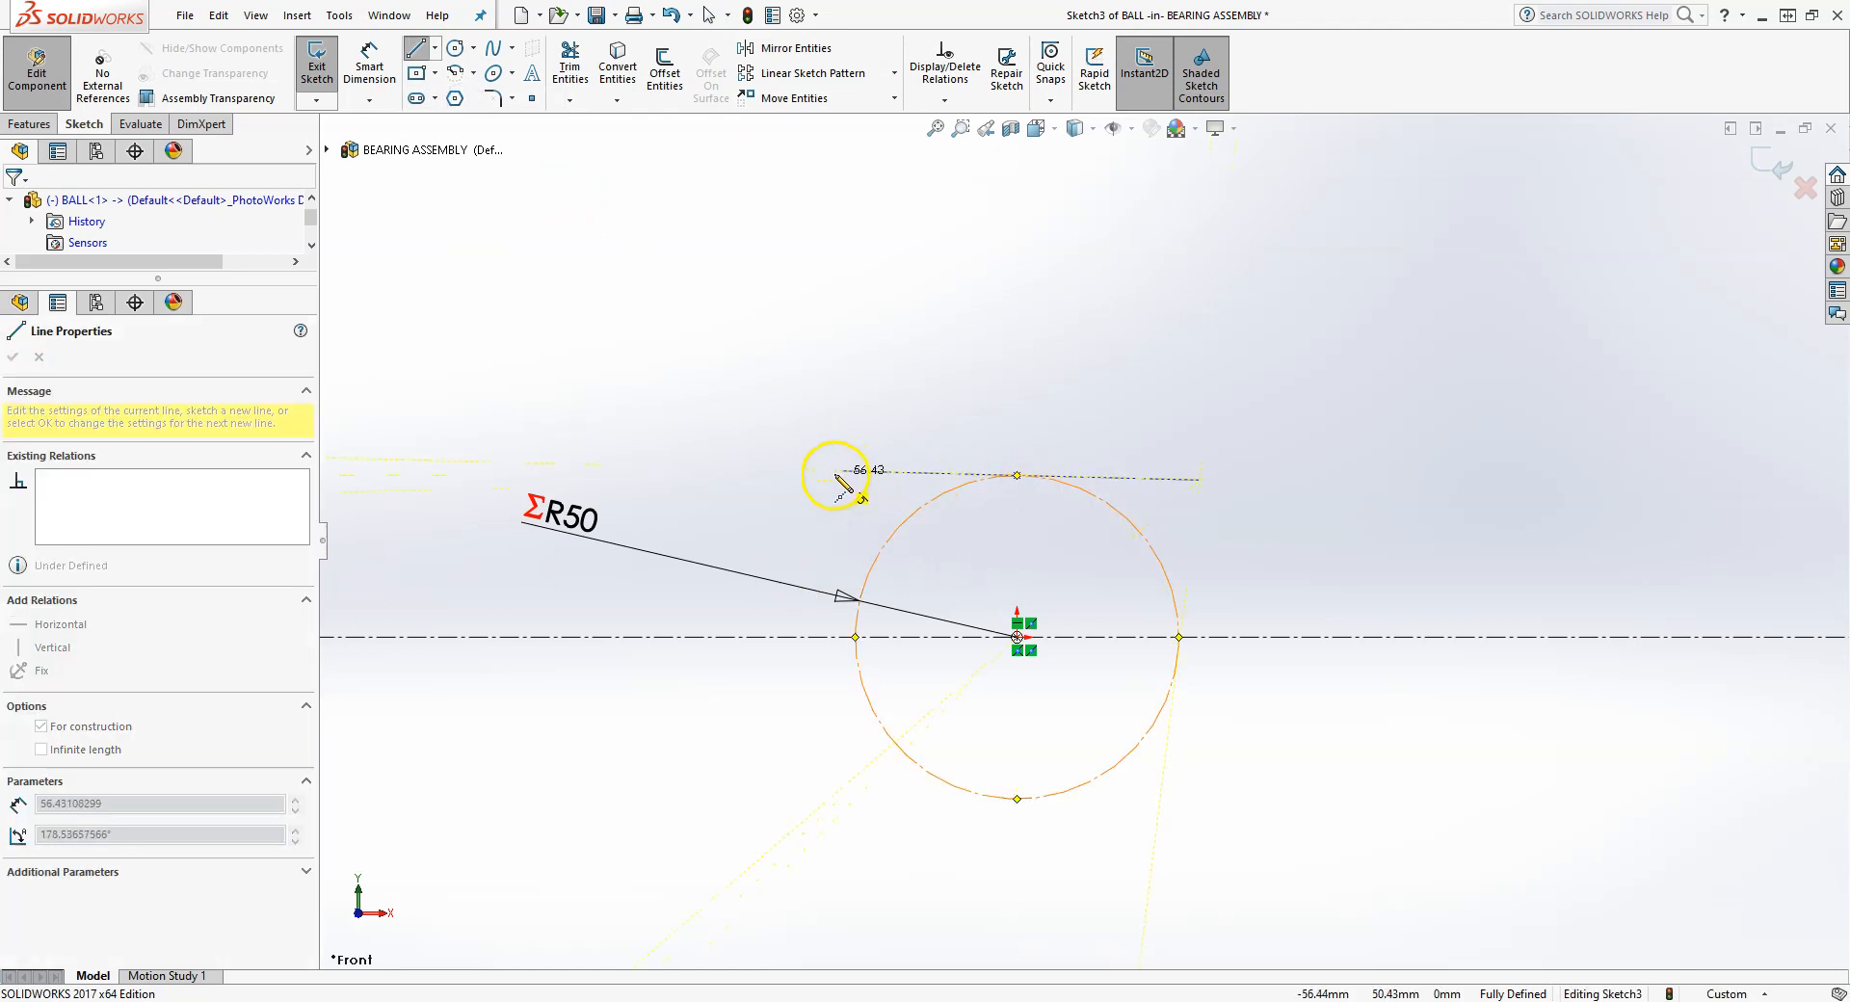
click(682, 475)
right_click(675, 392)
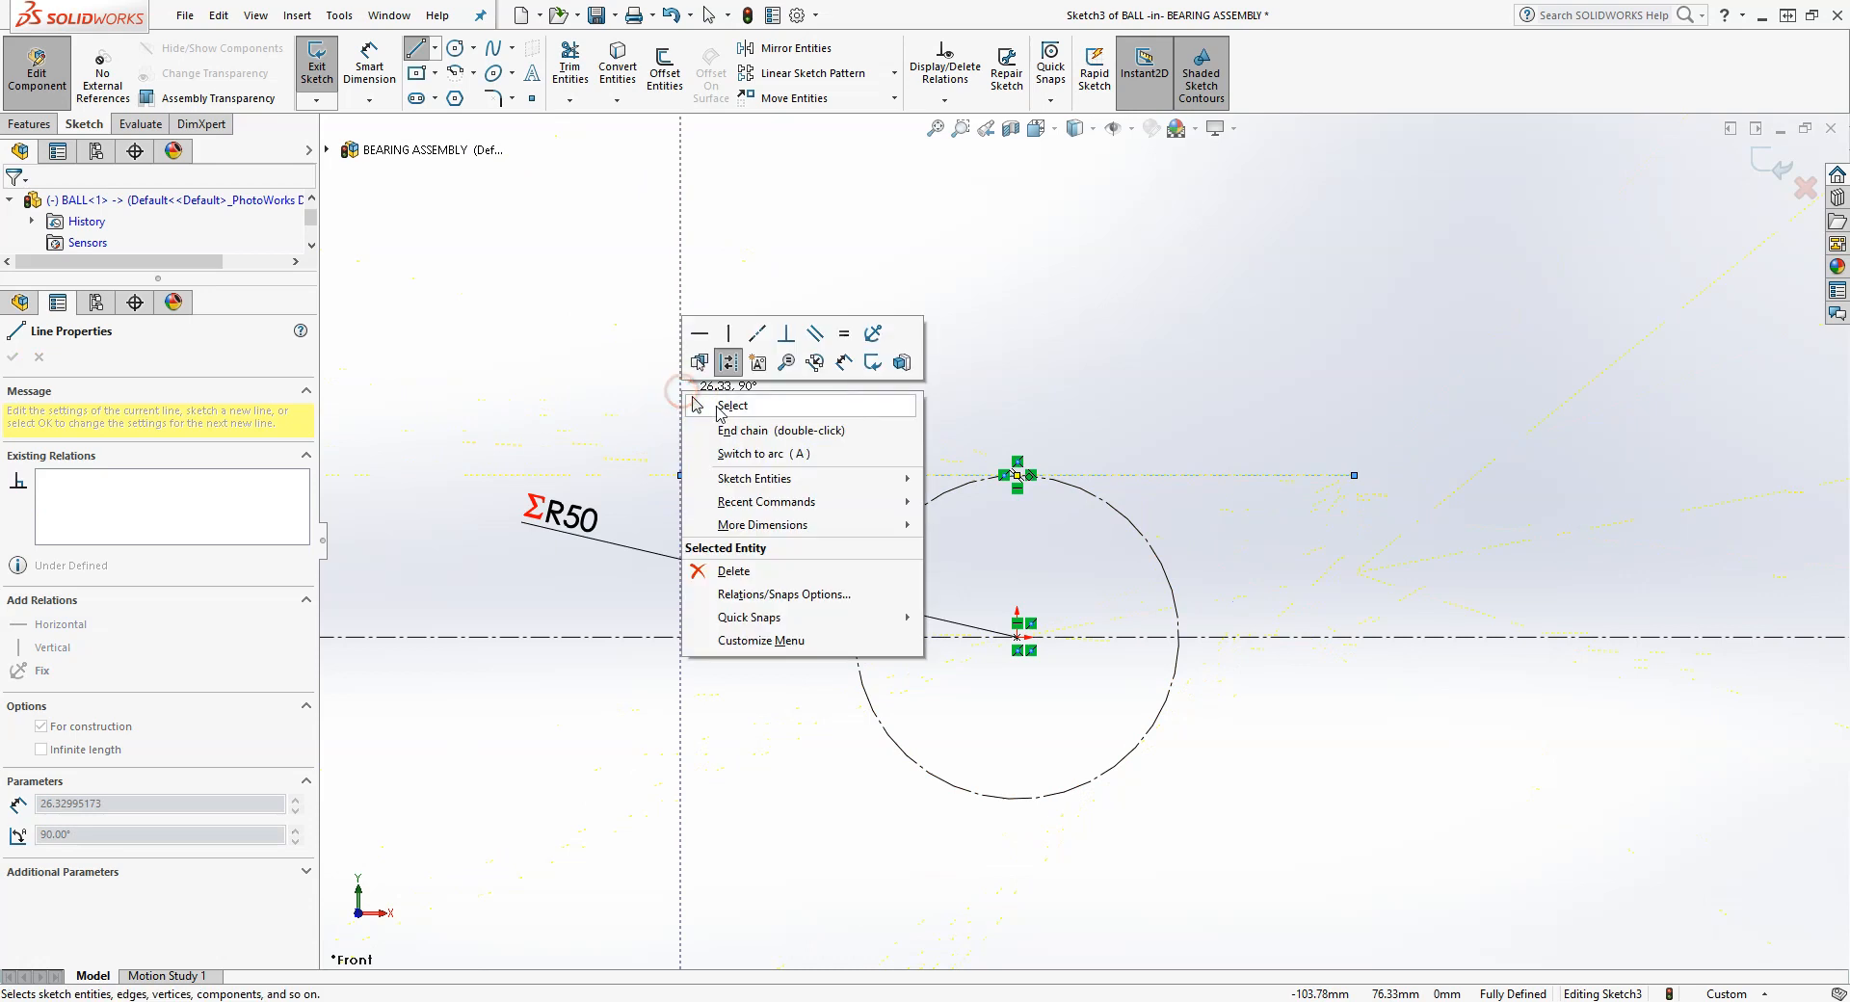
click(722, 406)
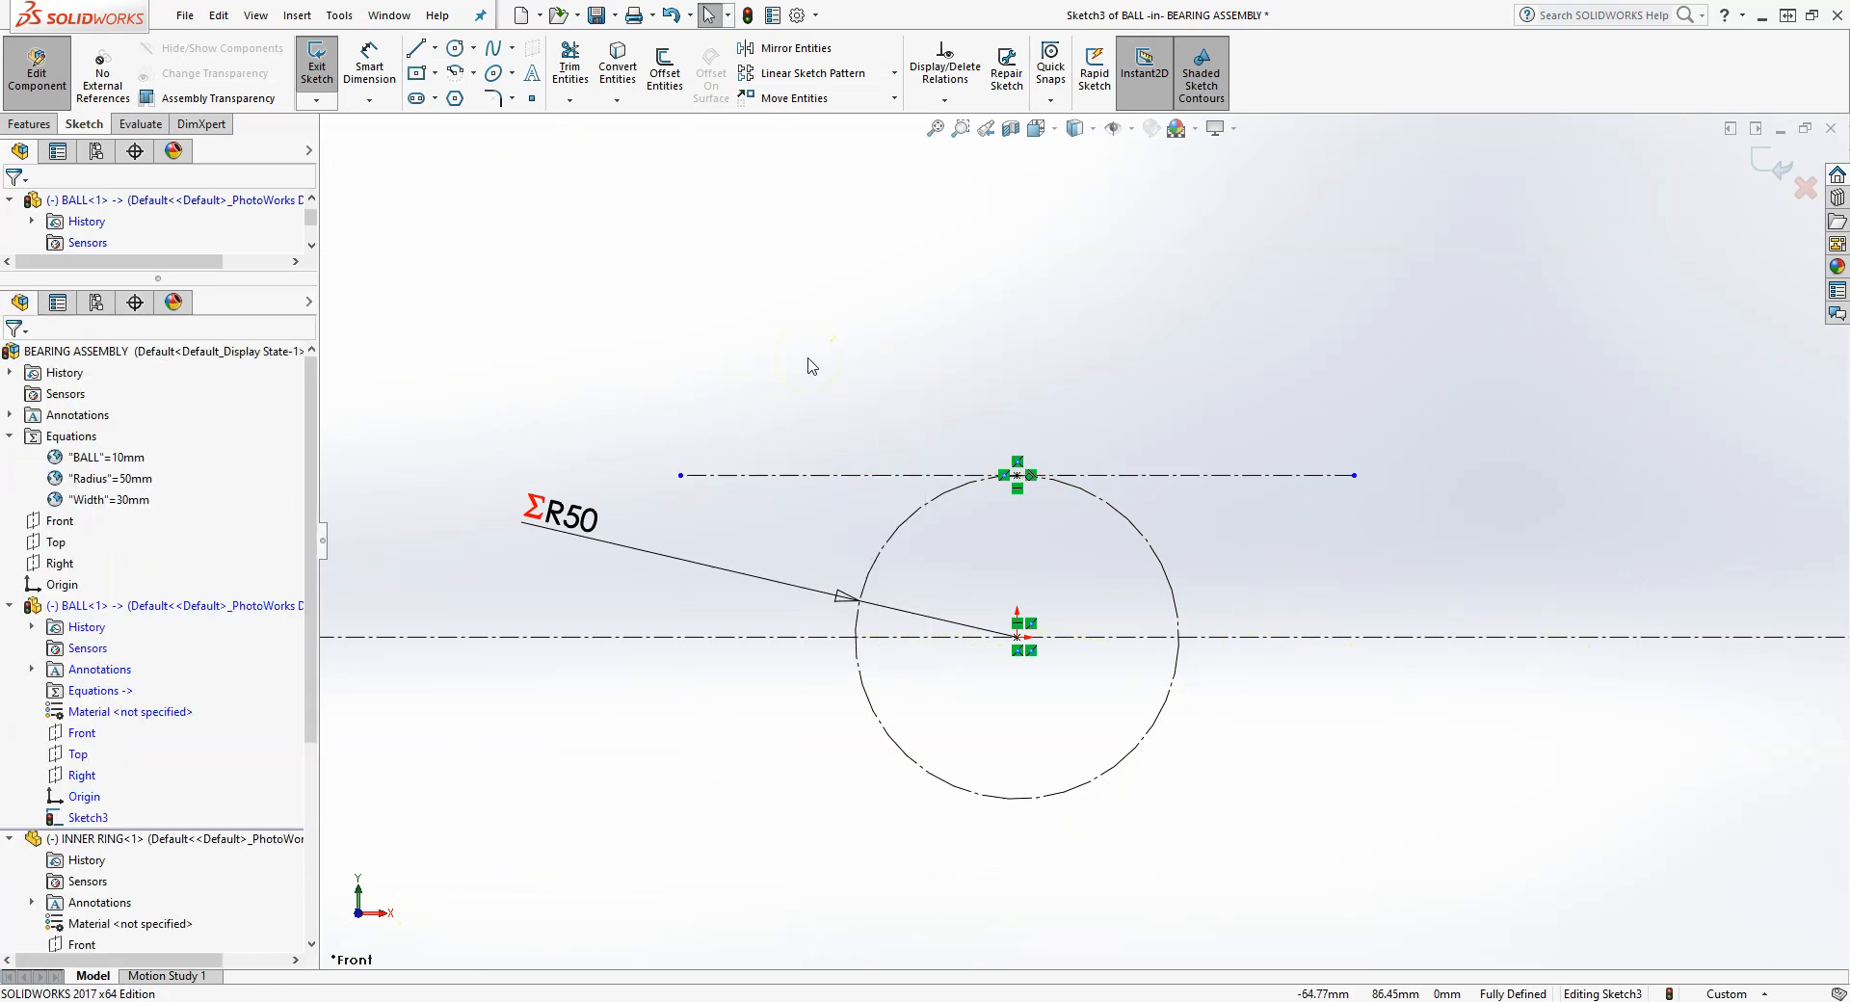
scroll(1132, 480, down, 2)
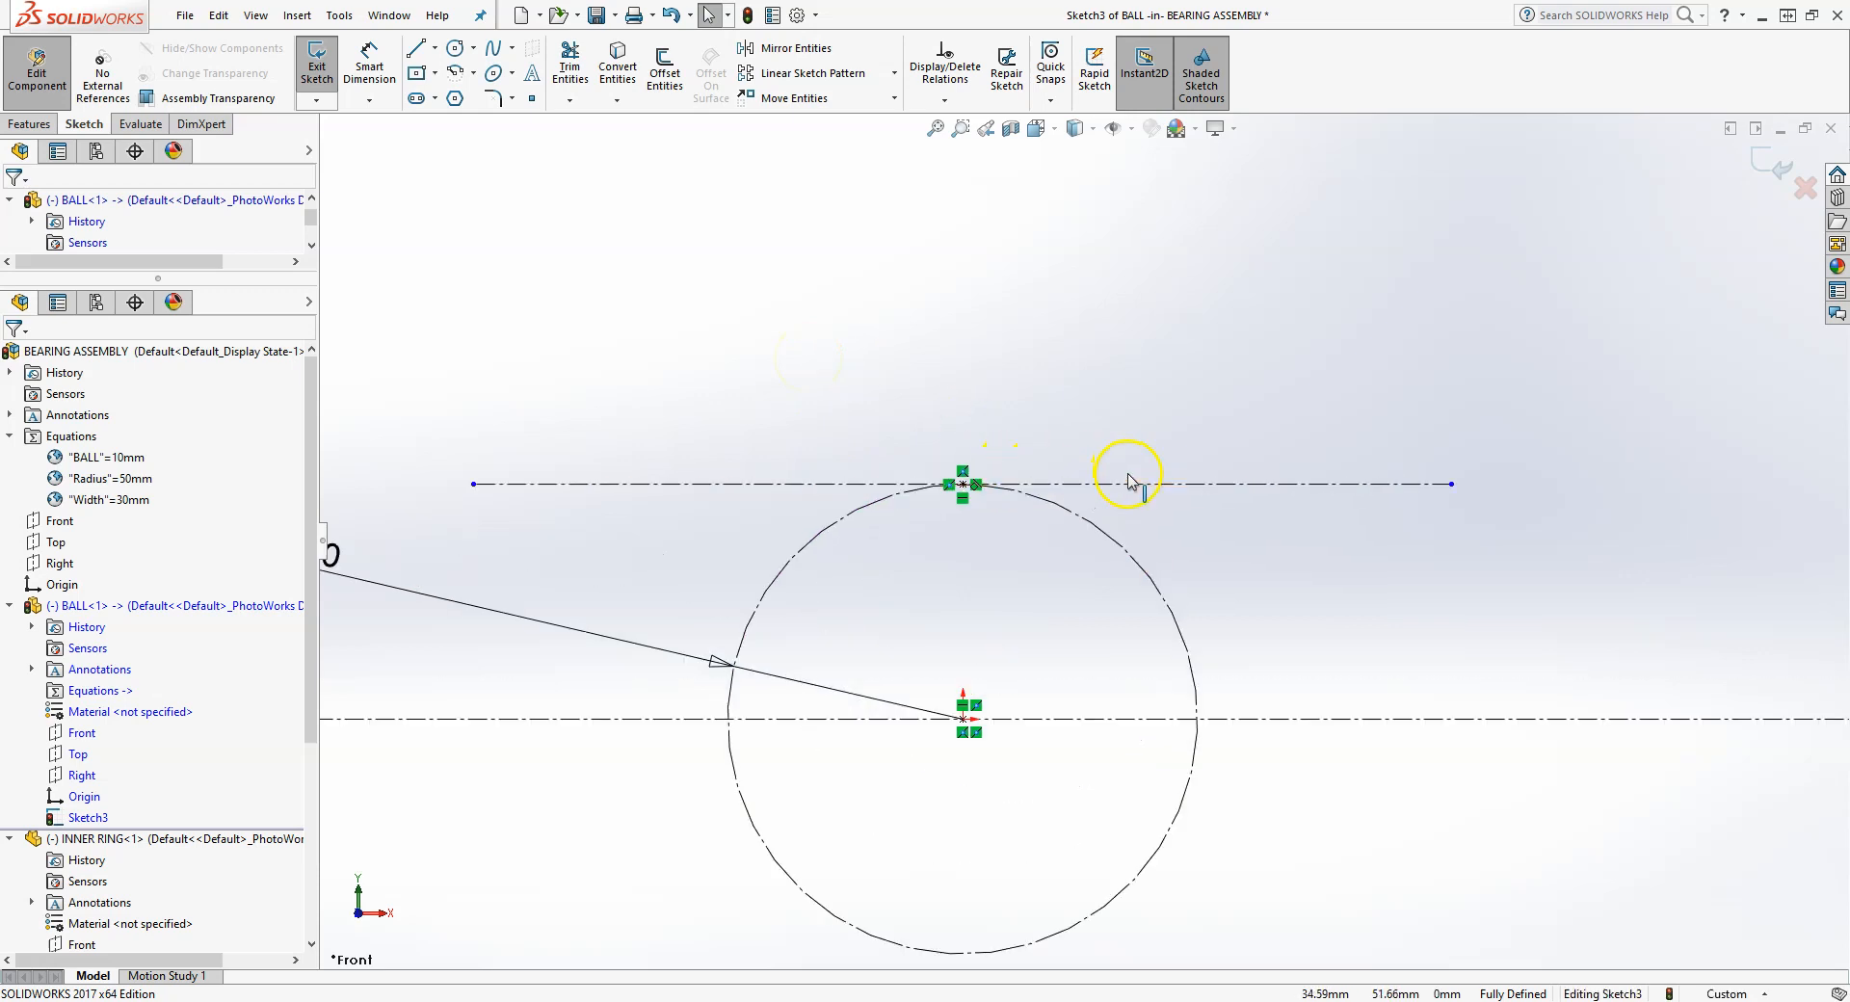
click(455, 72)
click(963, 484)
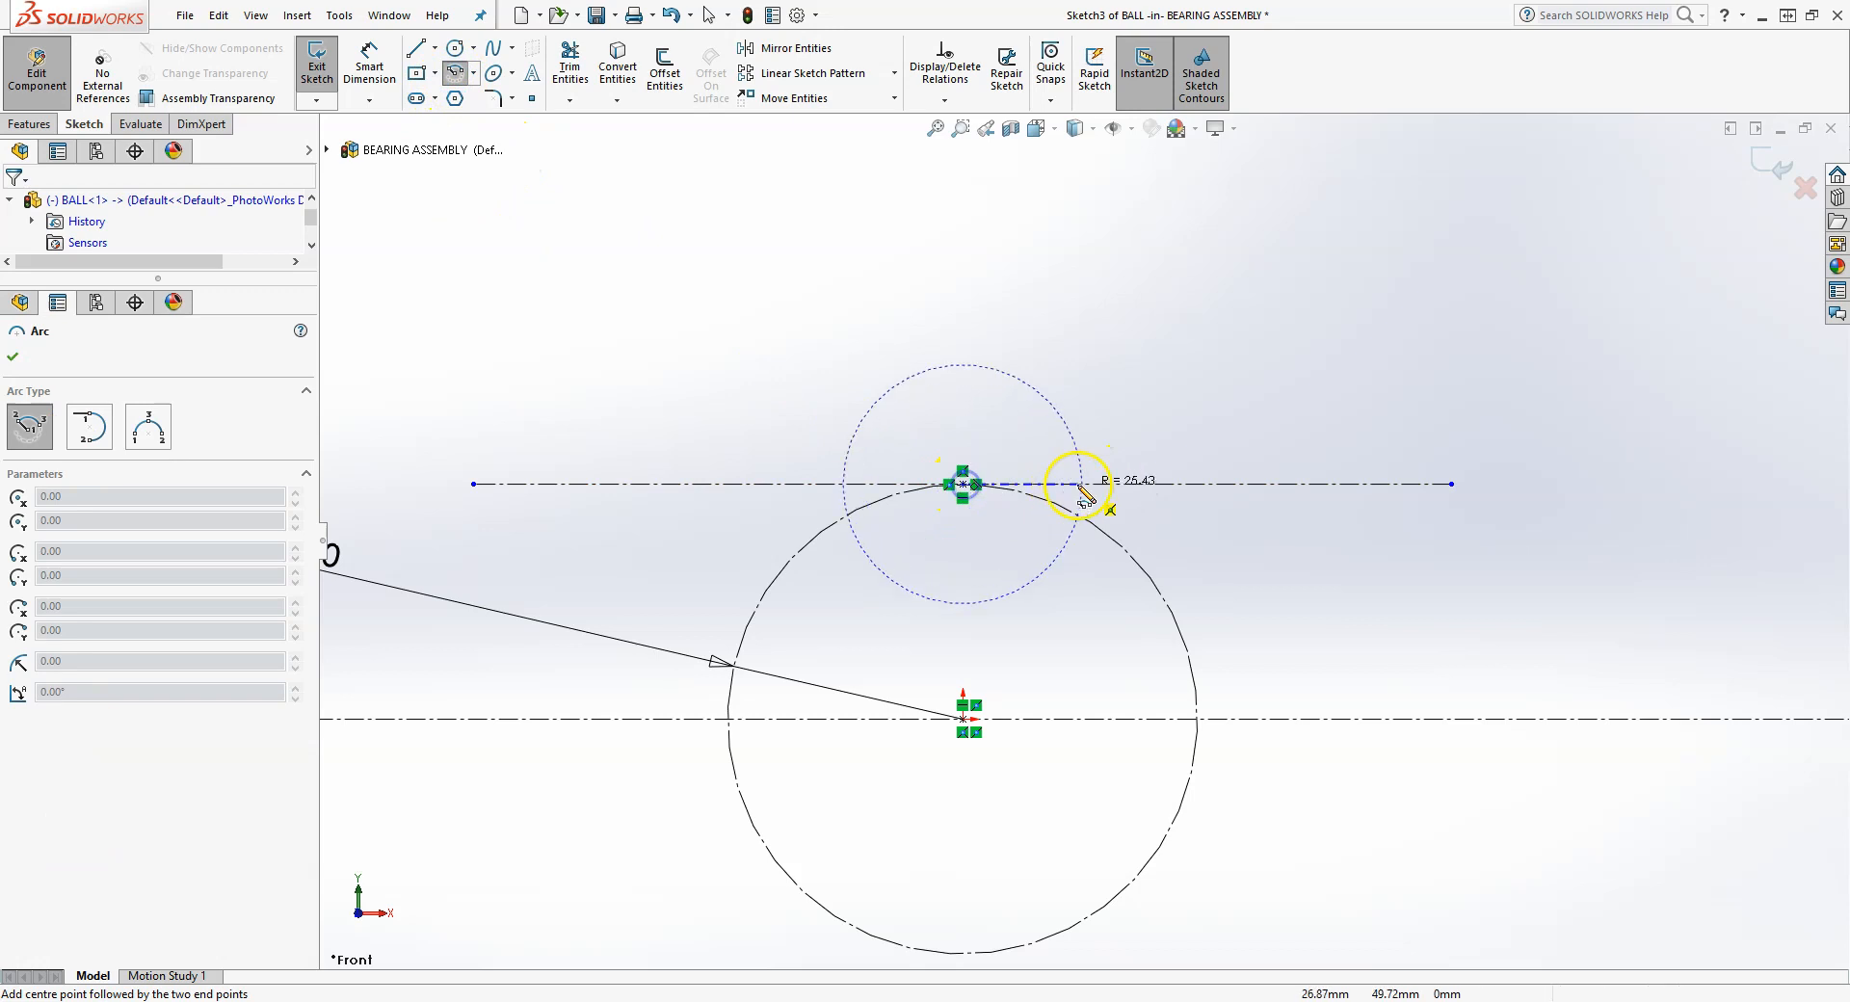
click(1108, 485)
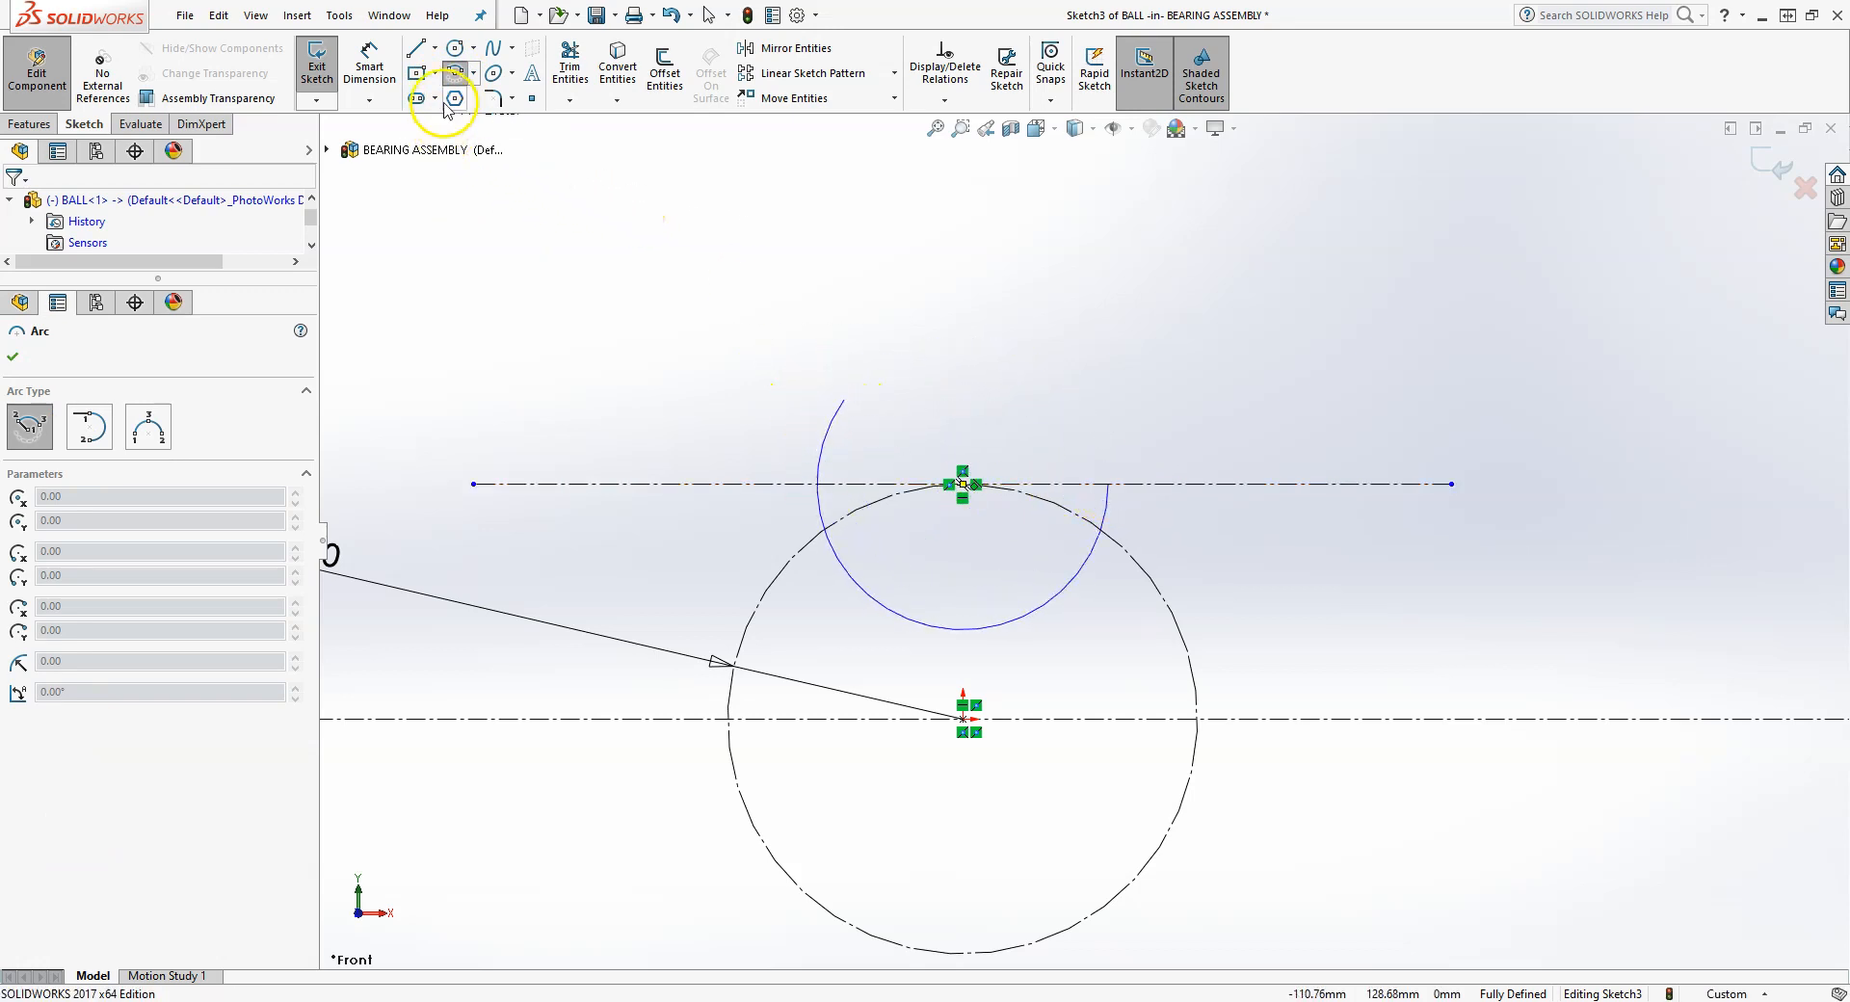
click(460, 76)
- Sketch an upper semicircular arc of about 29.5 mm radius centred on the circle's top point, with both ends on the upper construction line
click(453, 77)
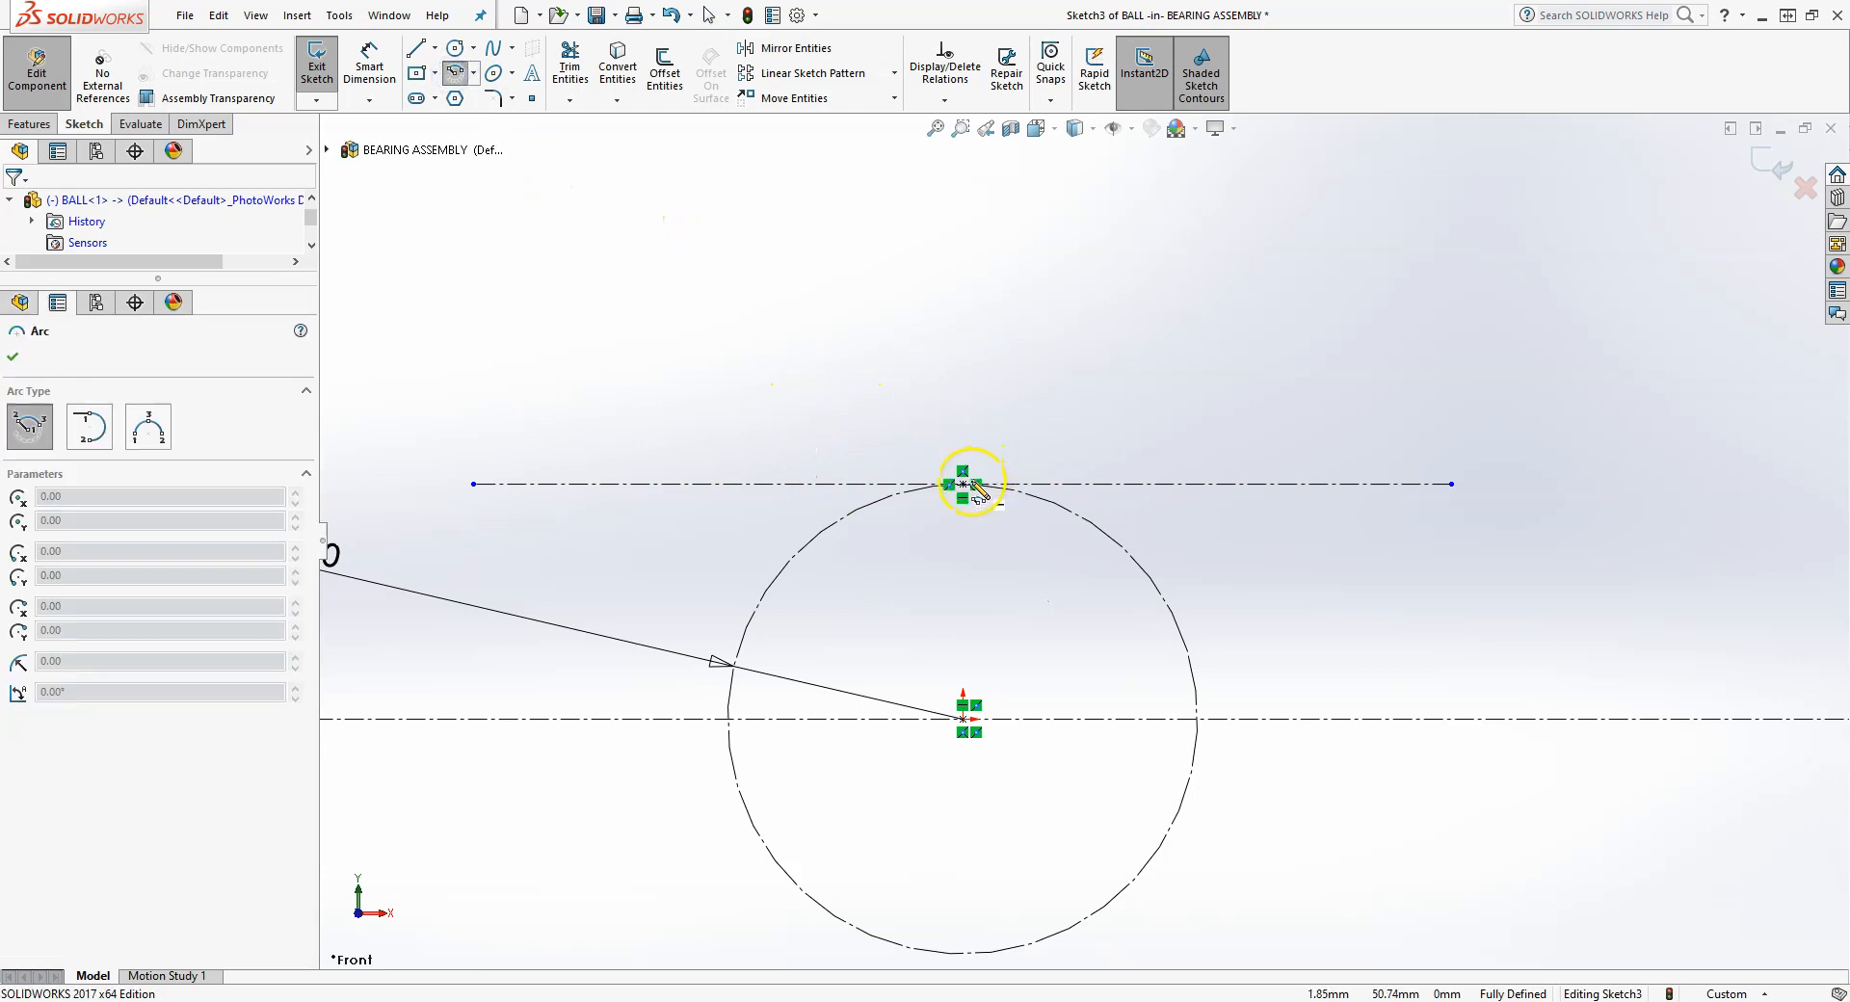
click(963, 484)
click(823, 484)
click(1102, 484)
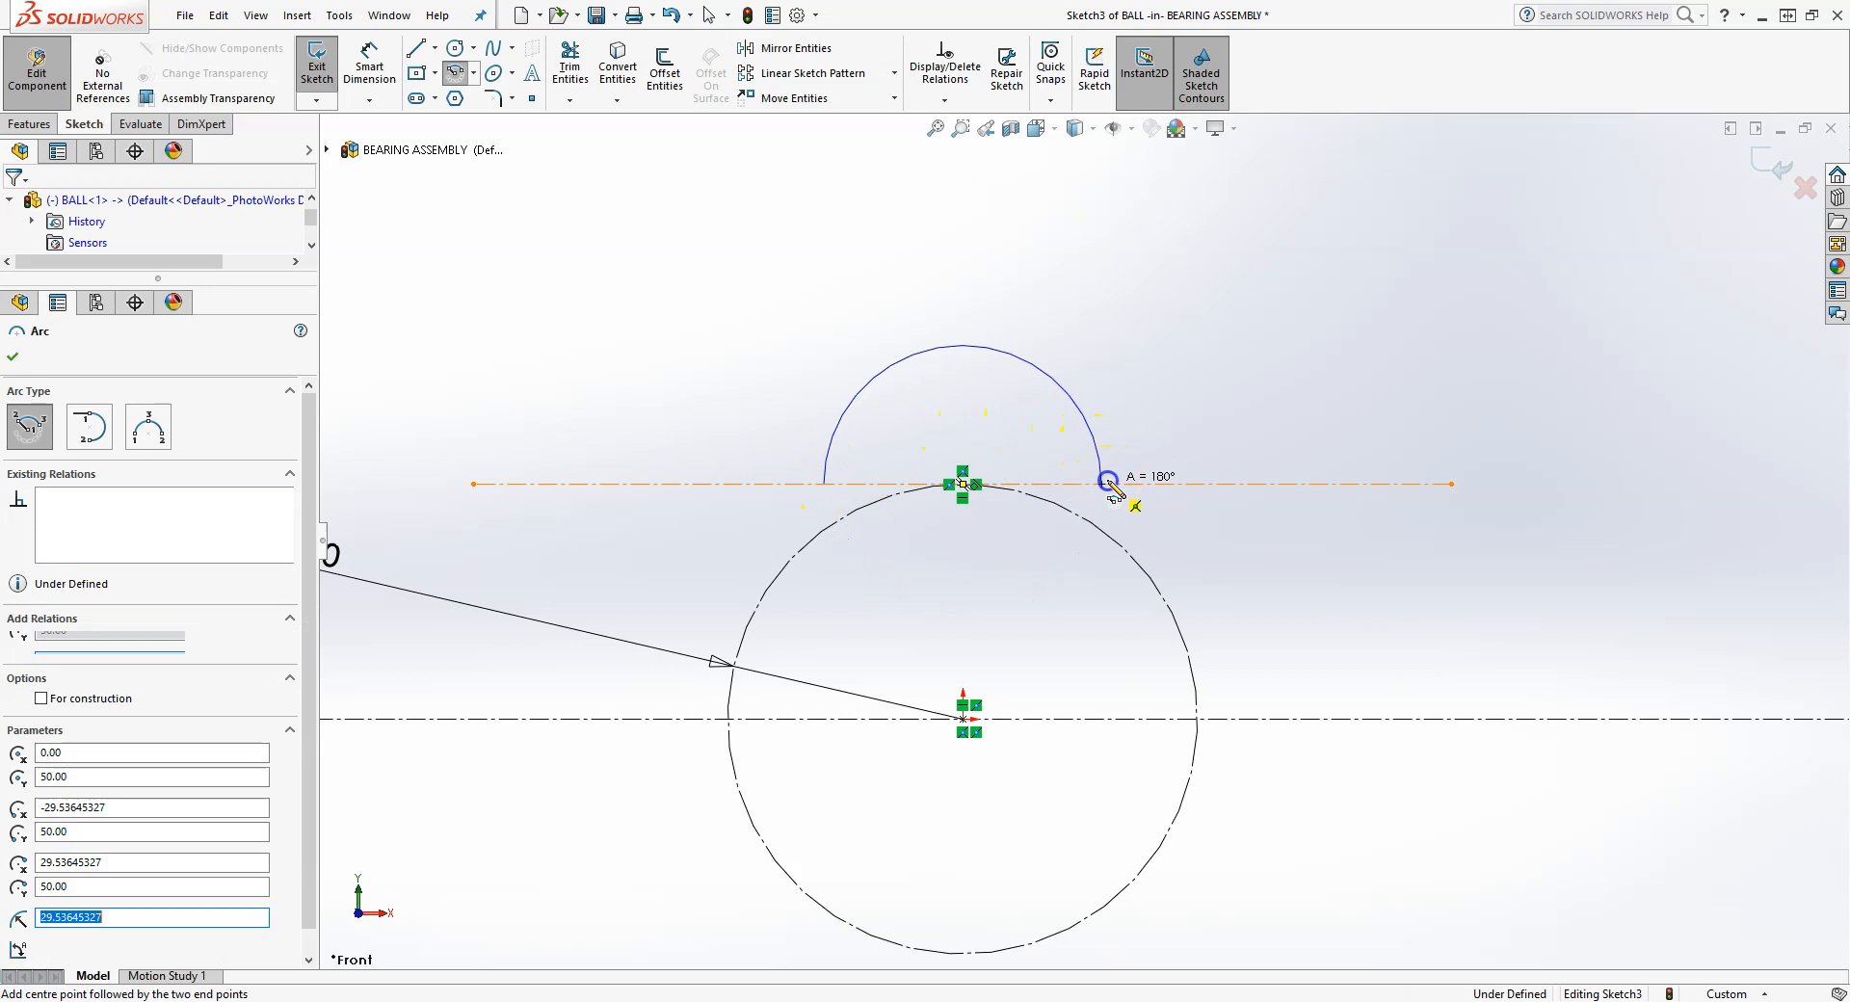
click(15, 358)
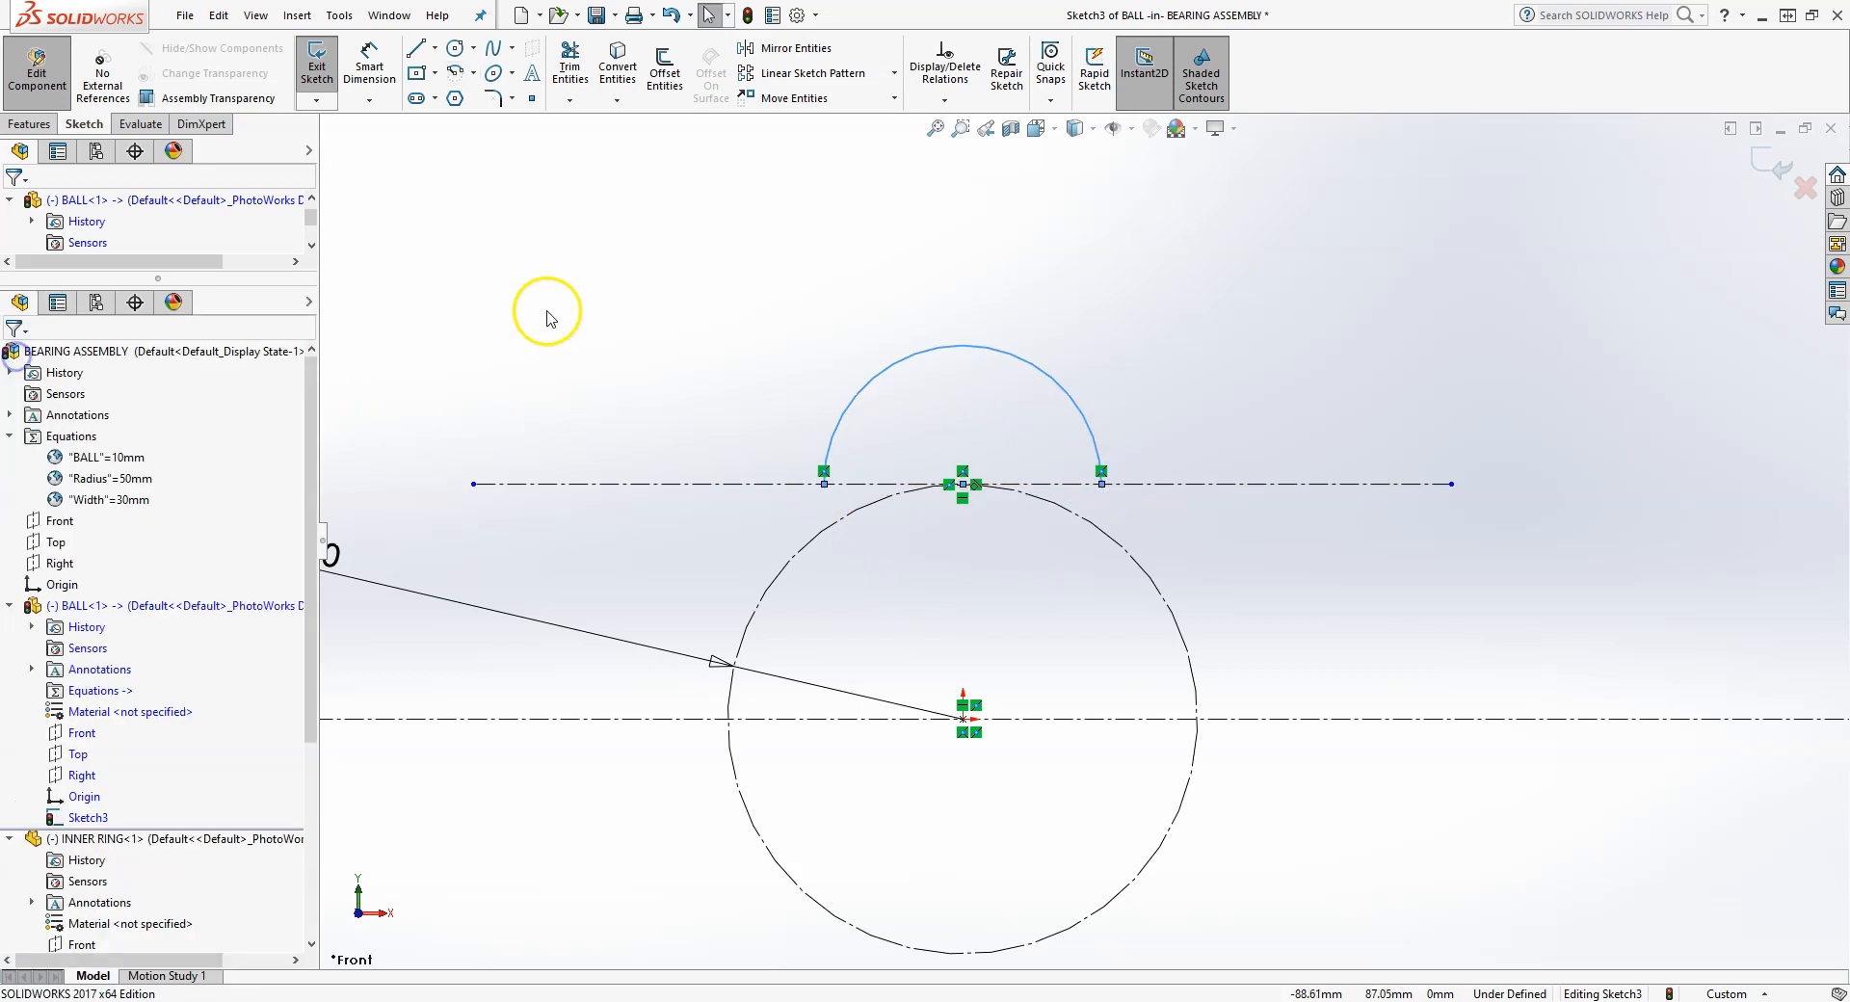
click(528, 304)
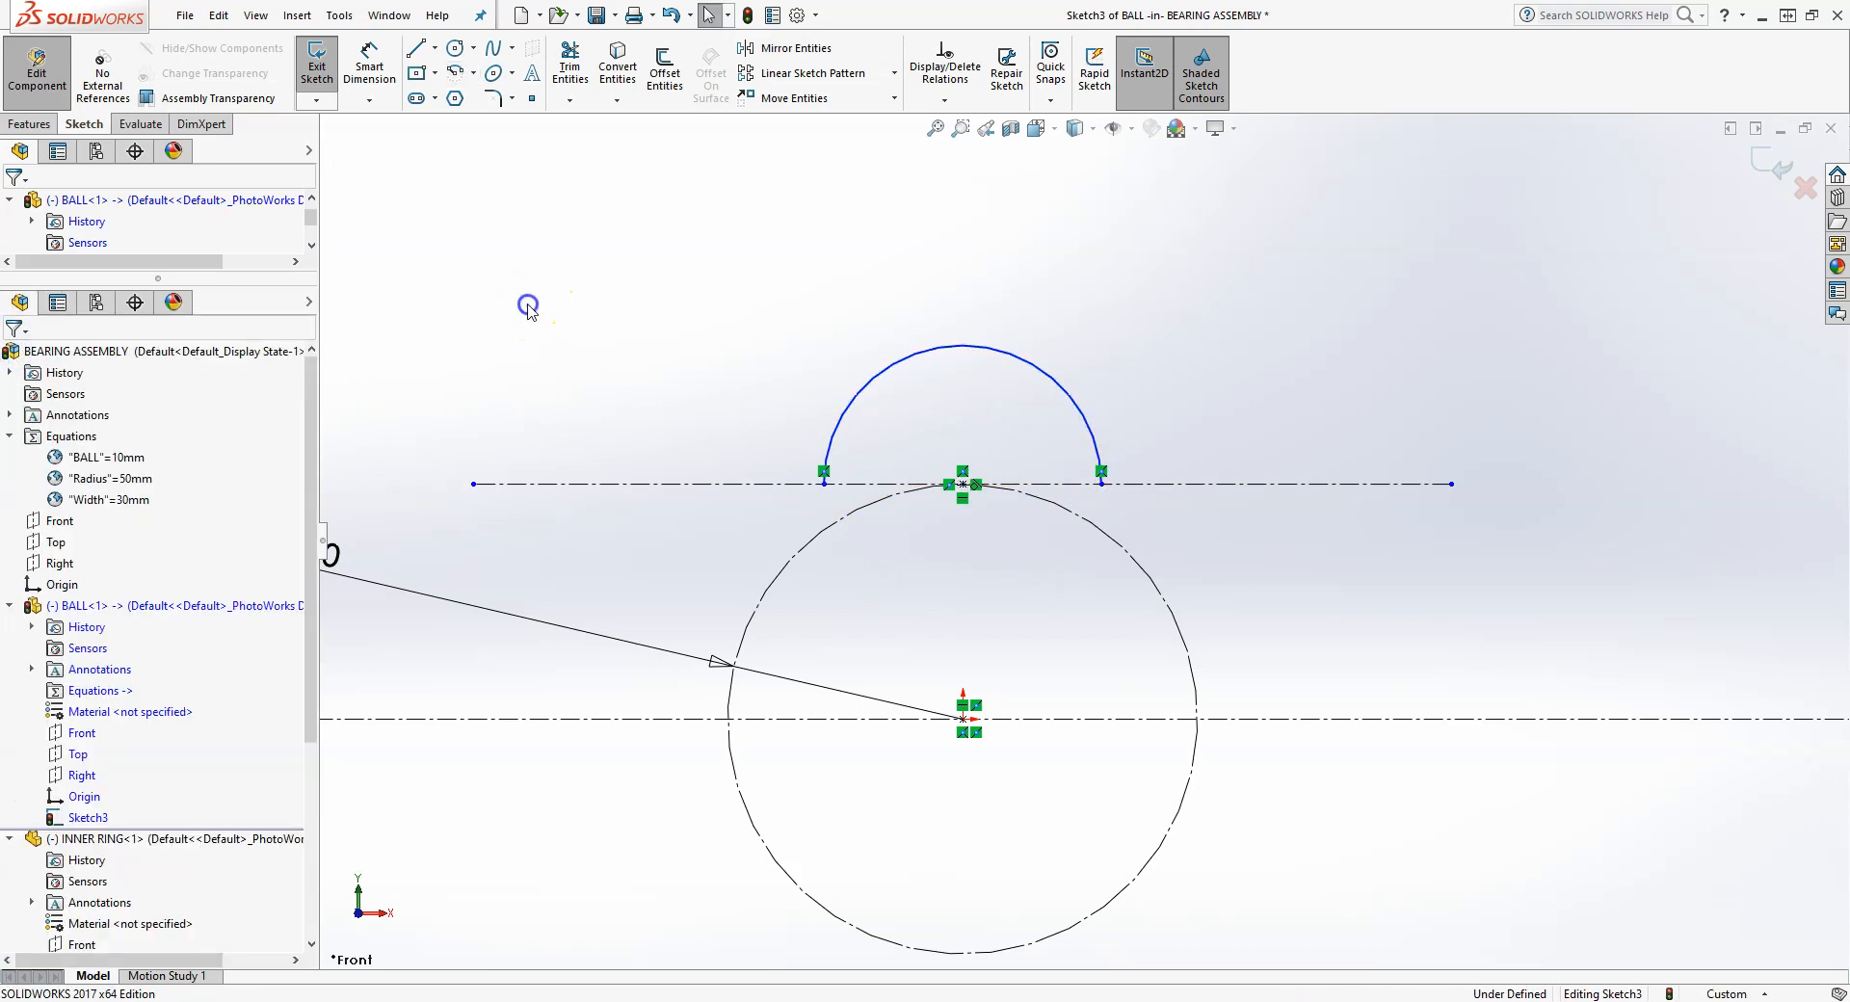
- Add a radius dimension to the semicircular arc
click(369, 68)
click(874, 382)
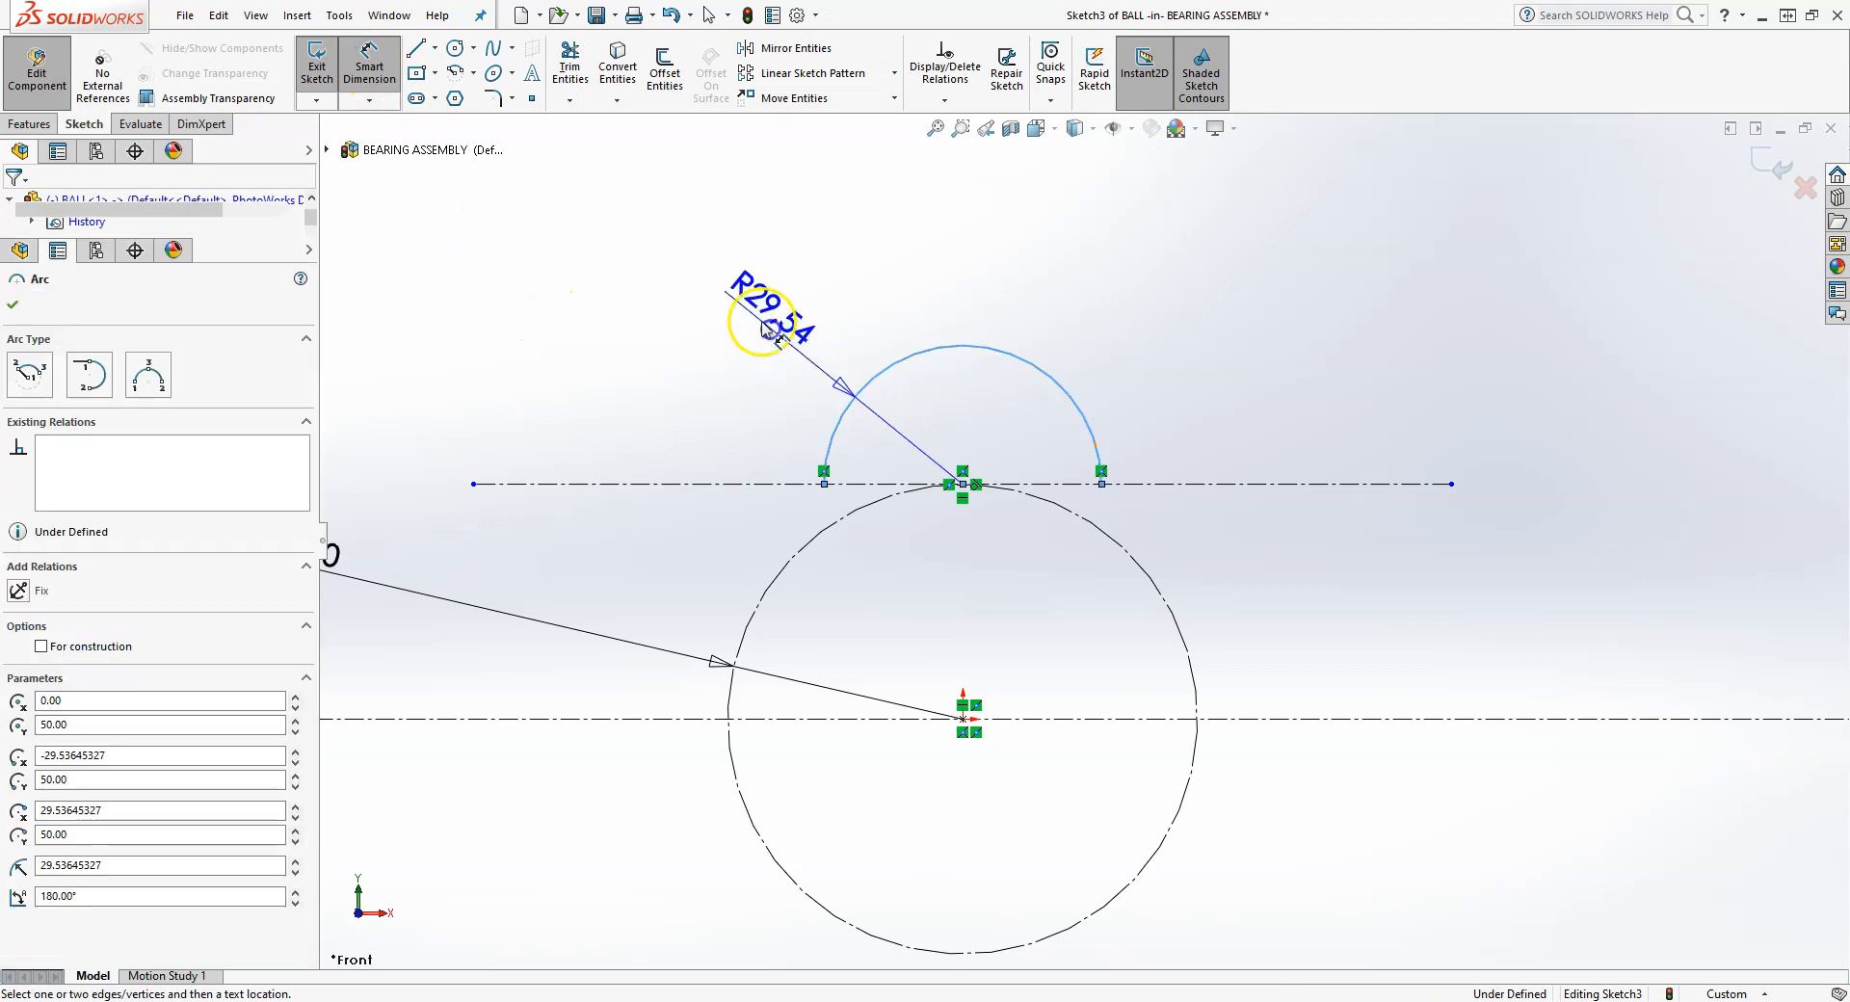
click(740, 315)
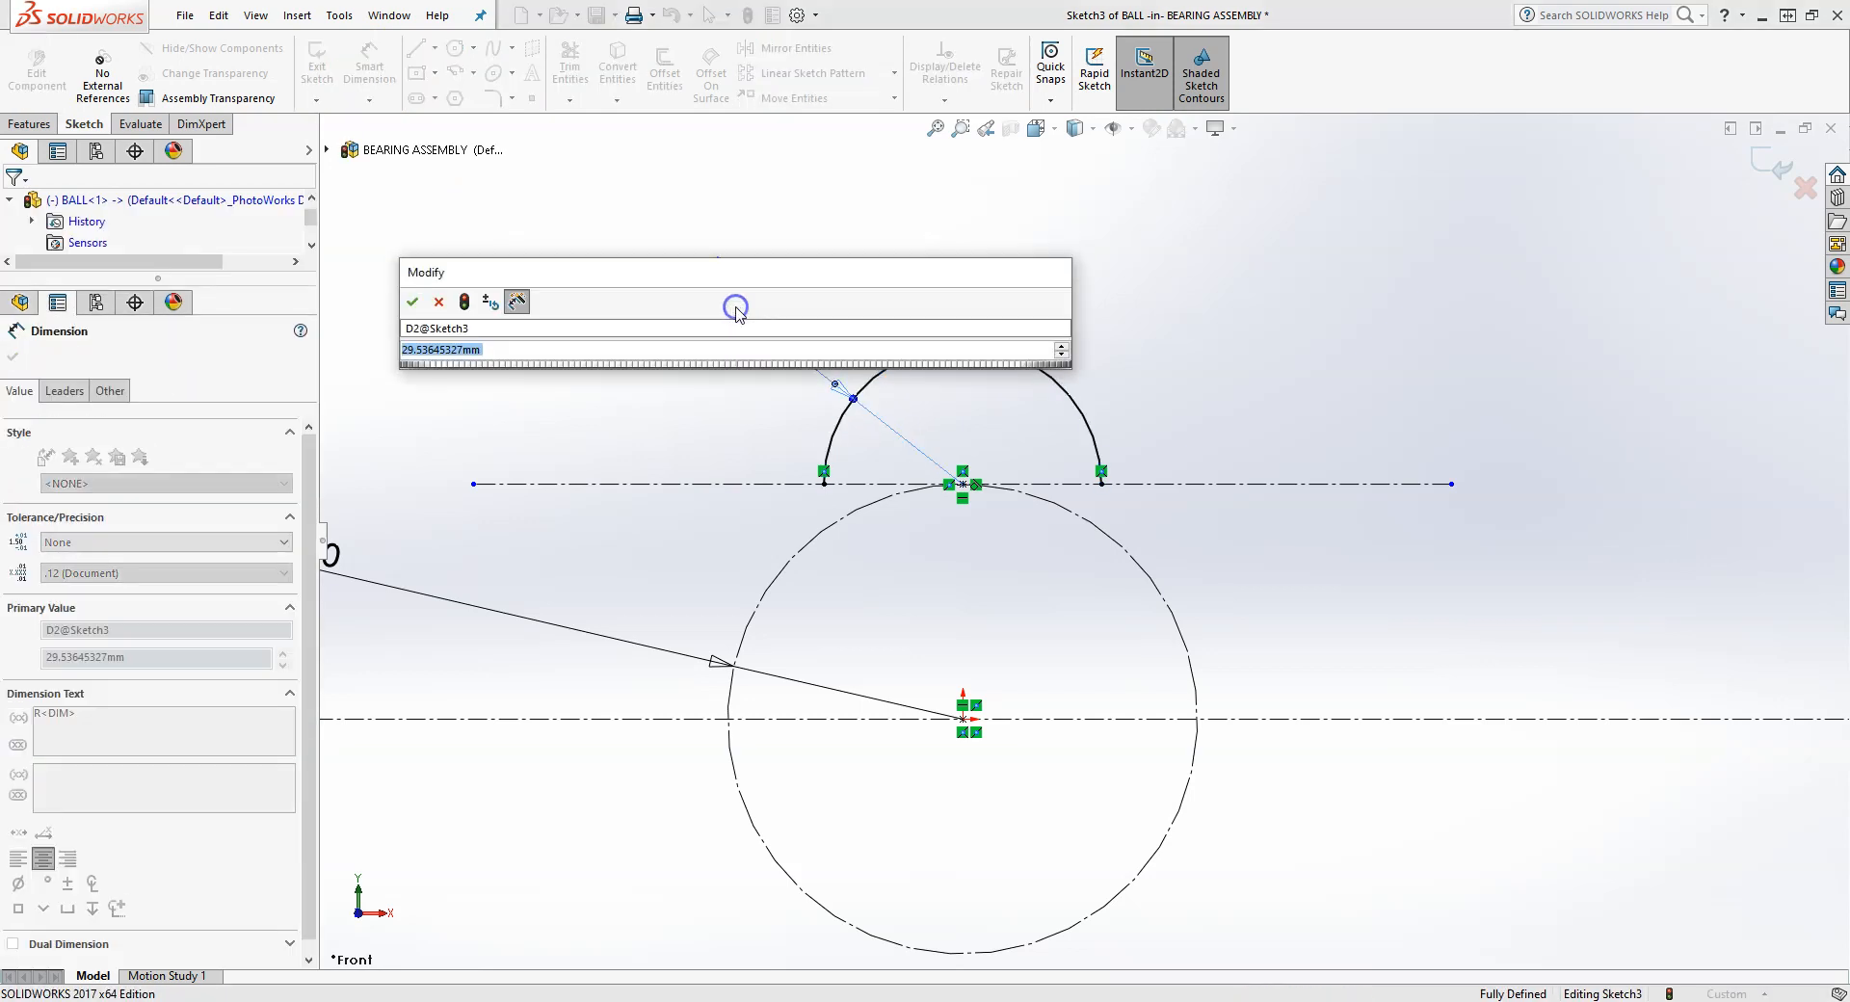
- Link the arc's radius dimension to the assembly's global variable BALL through an equation
text(=)
click(326, 151)
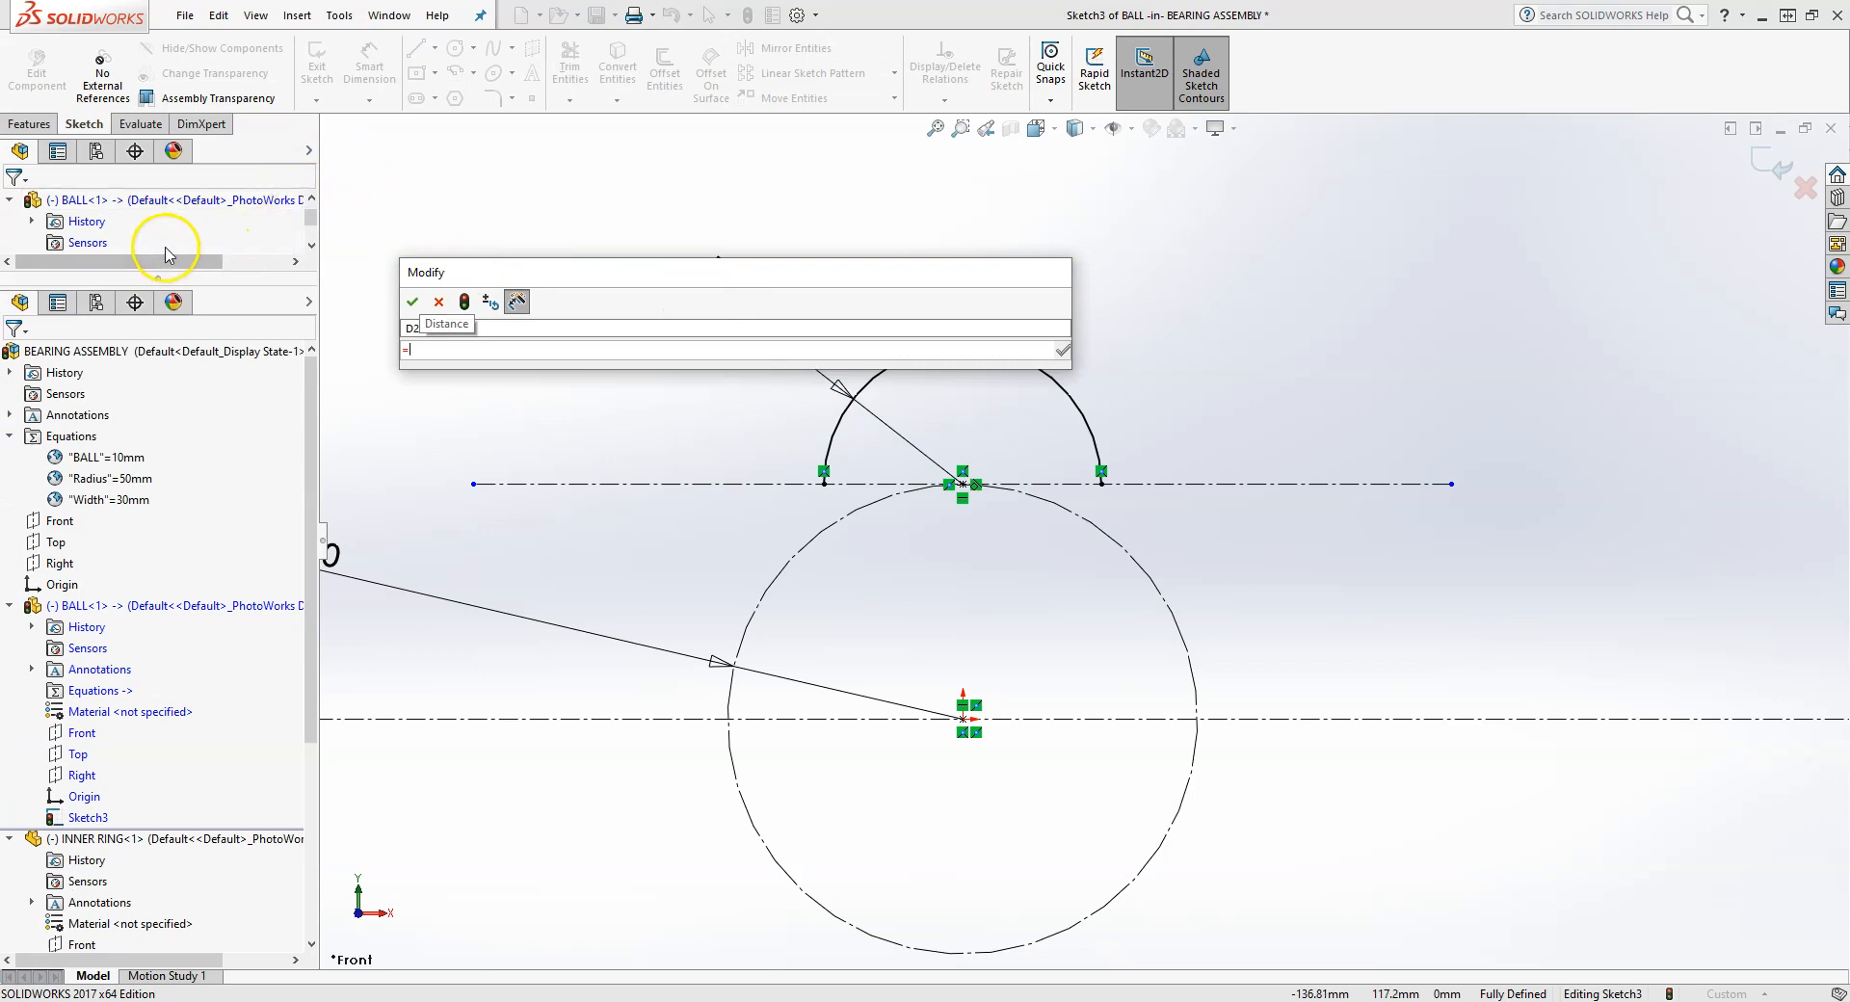
scroll(174, 249, down, 2)
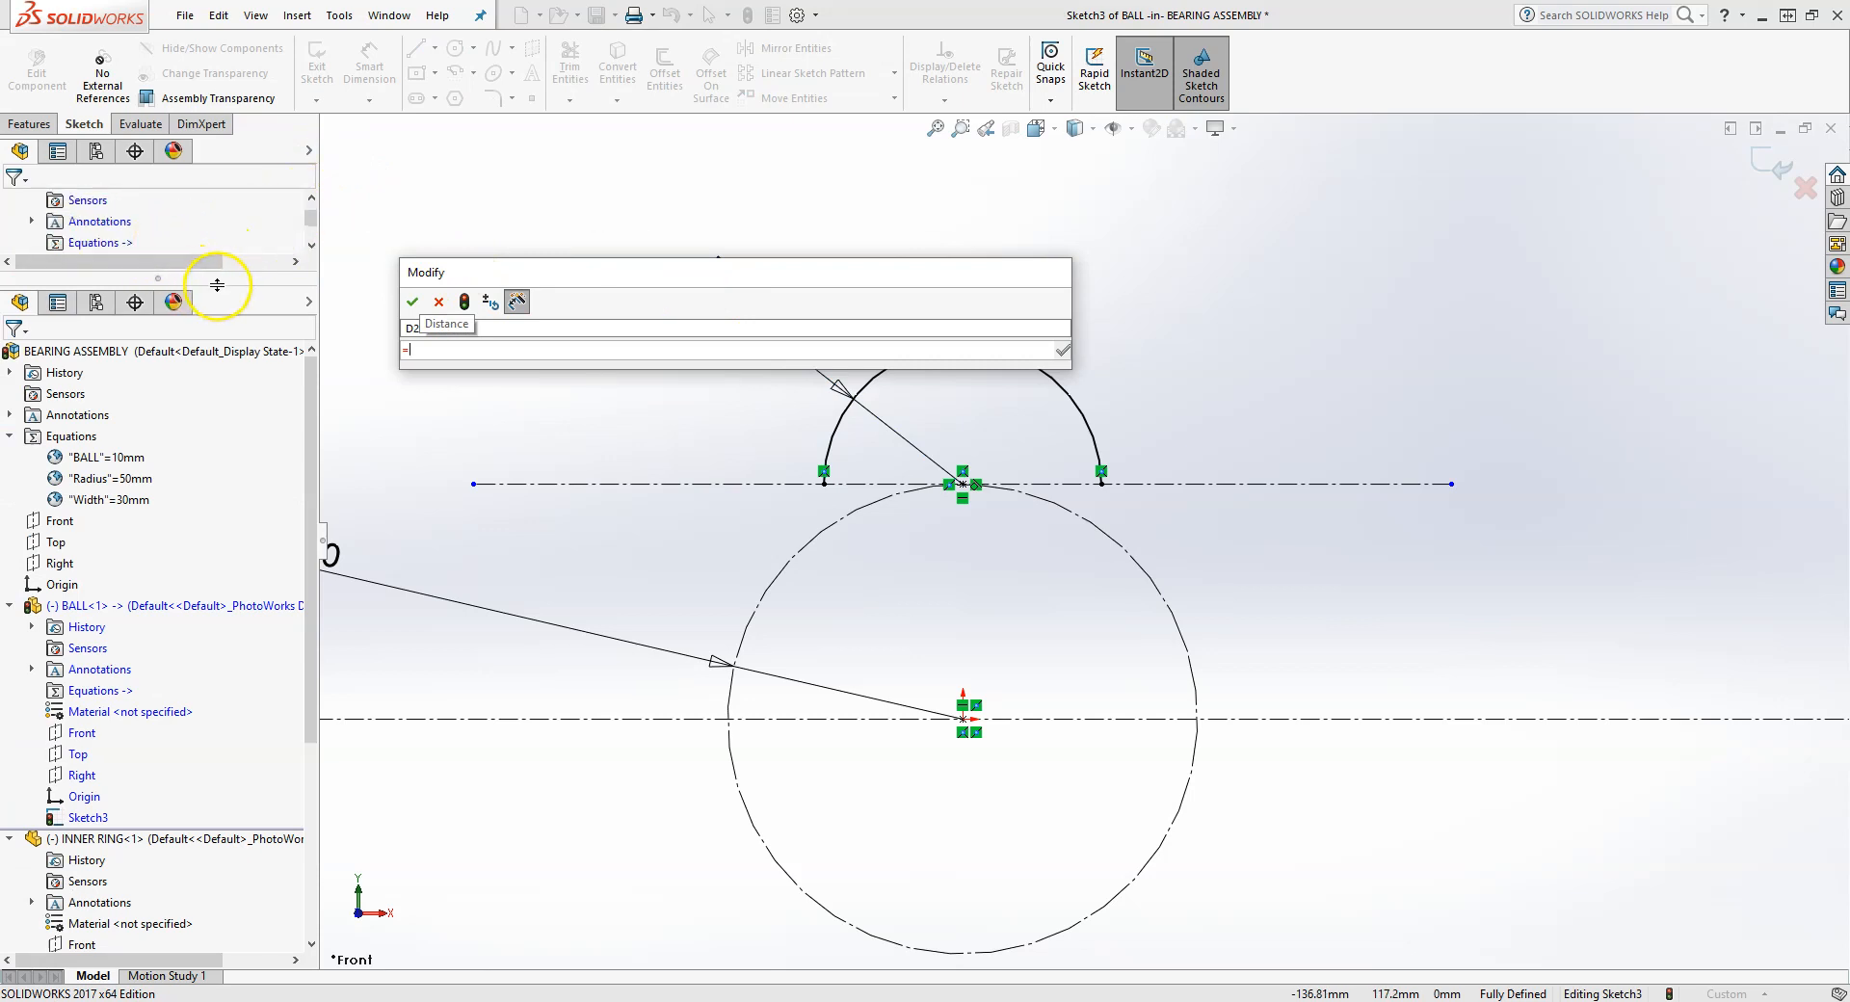
drag(222, 289, 222, 383)
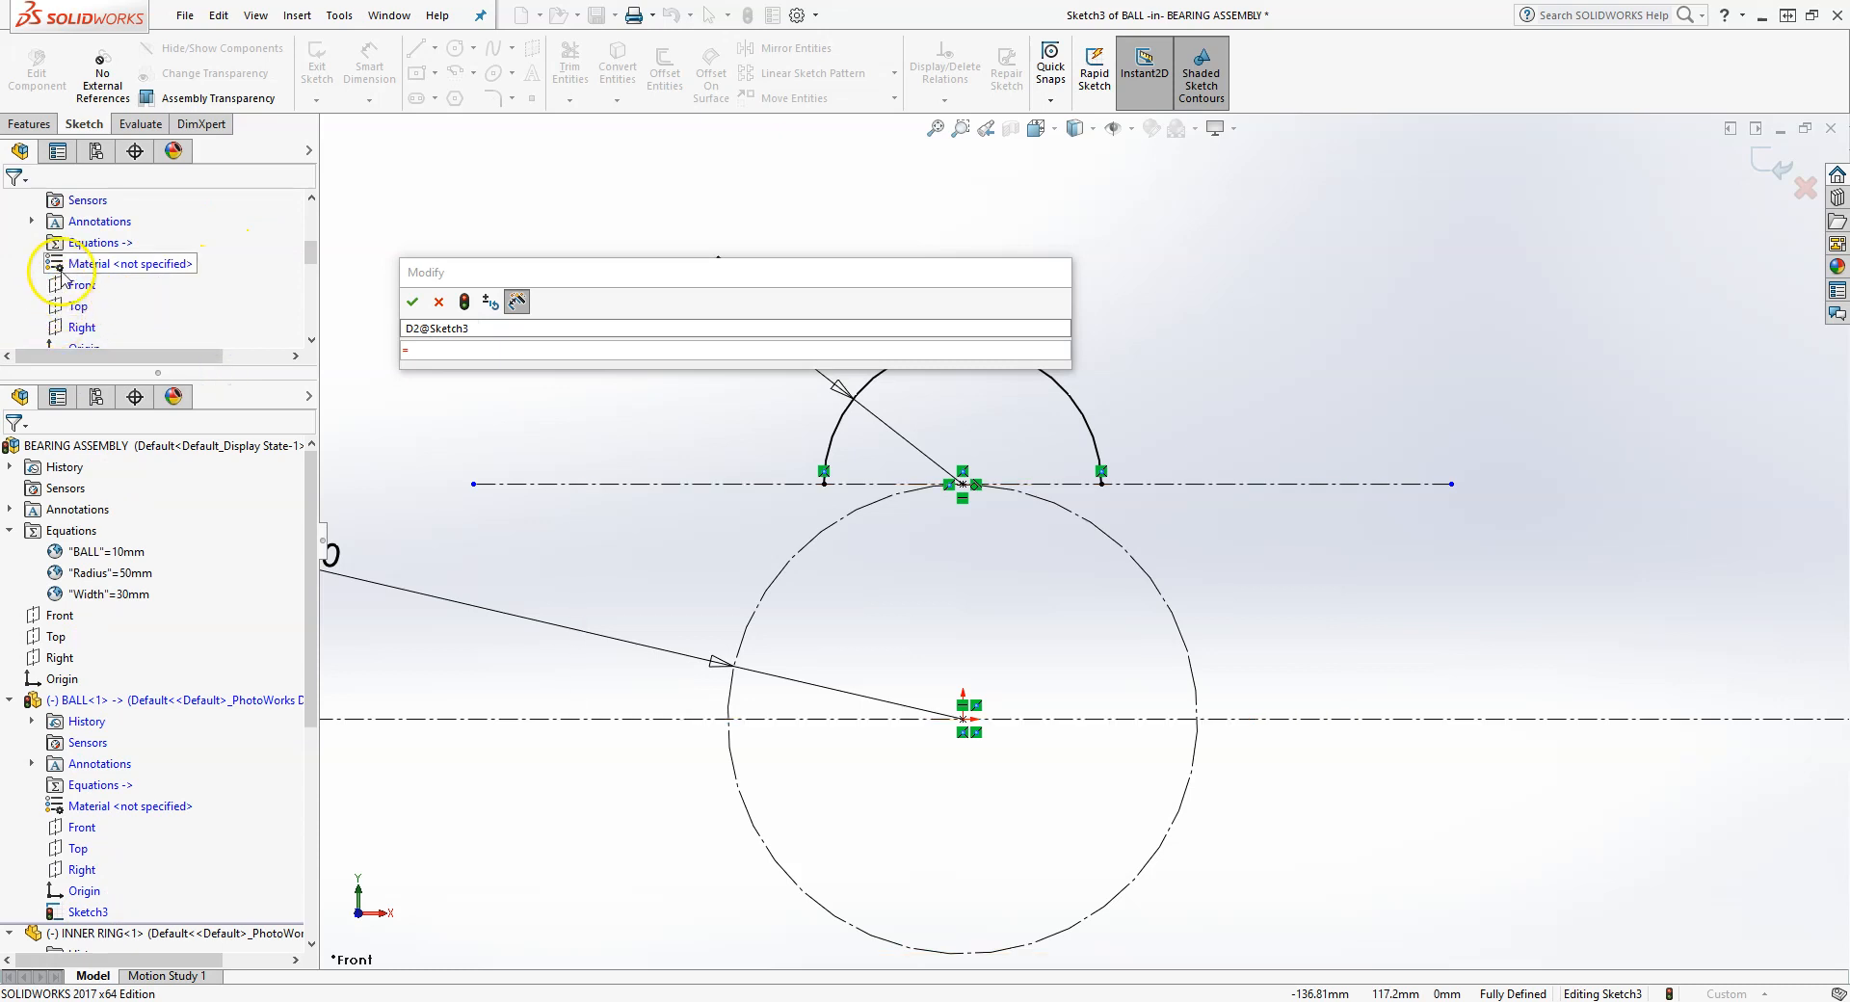
scroll(44, 274, up, 3)
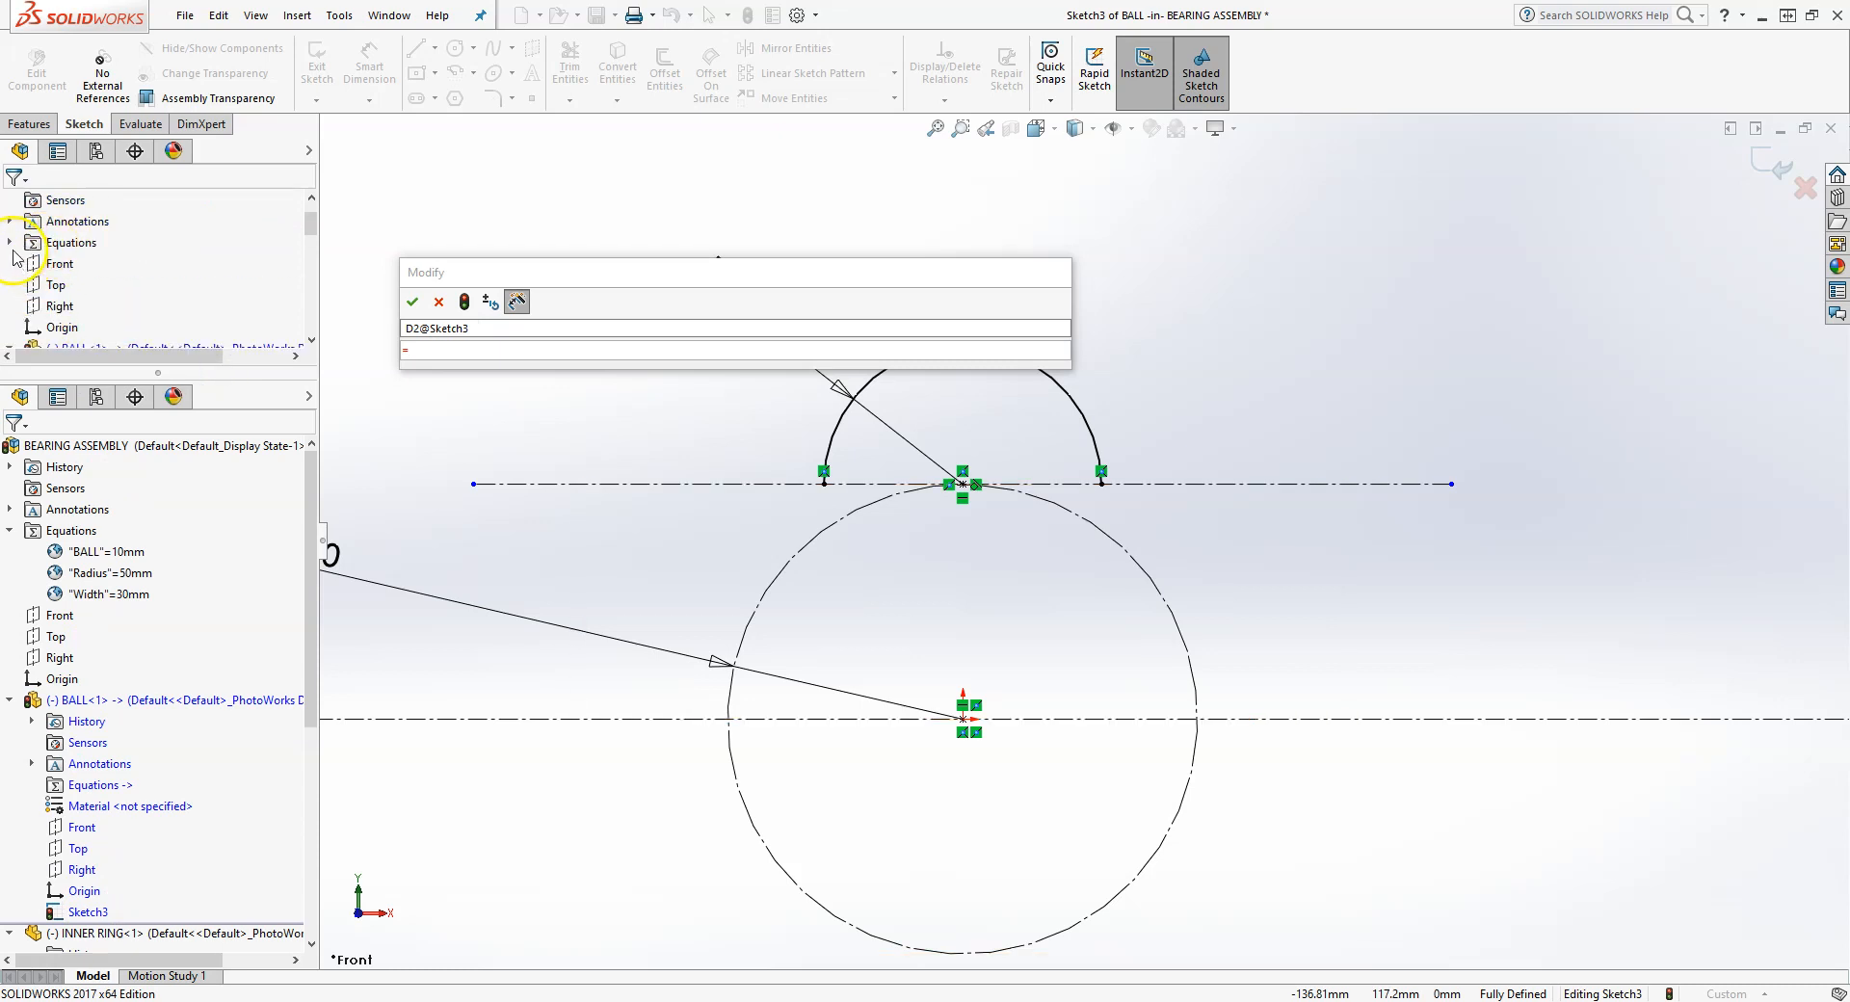
click(9, 242)
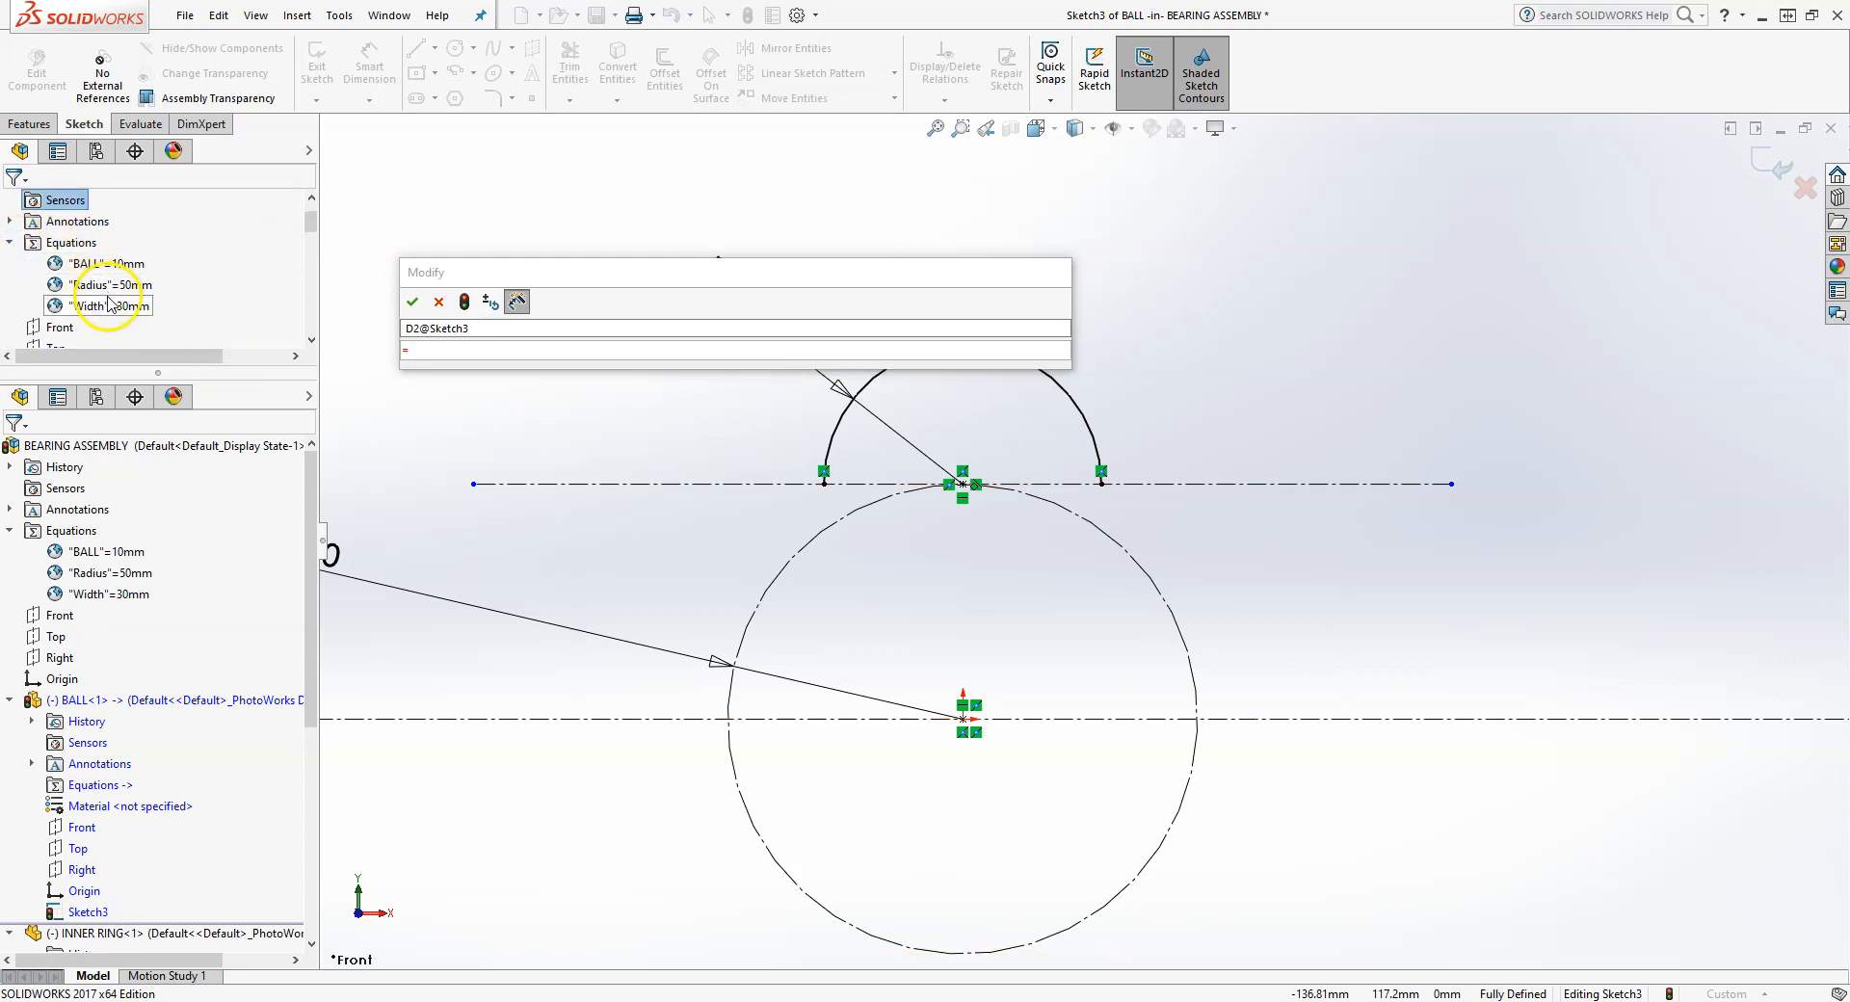
click(102, 263)
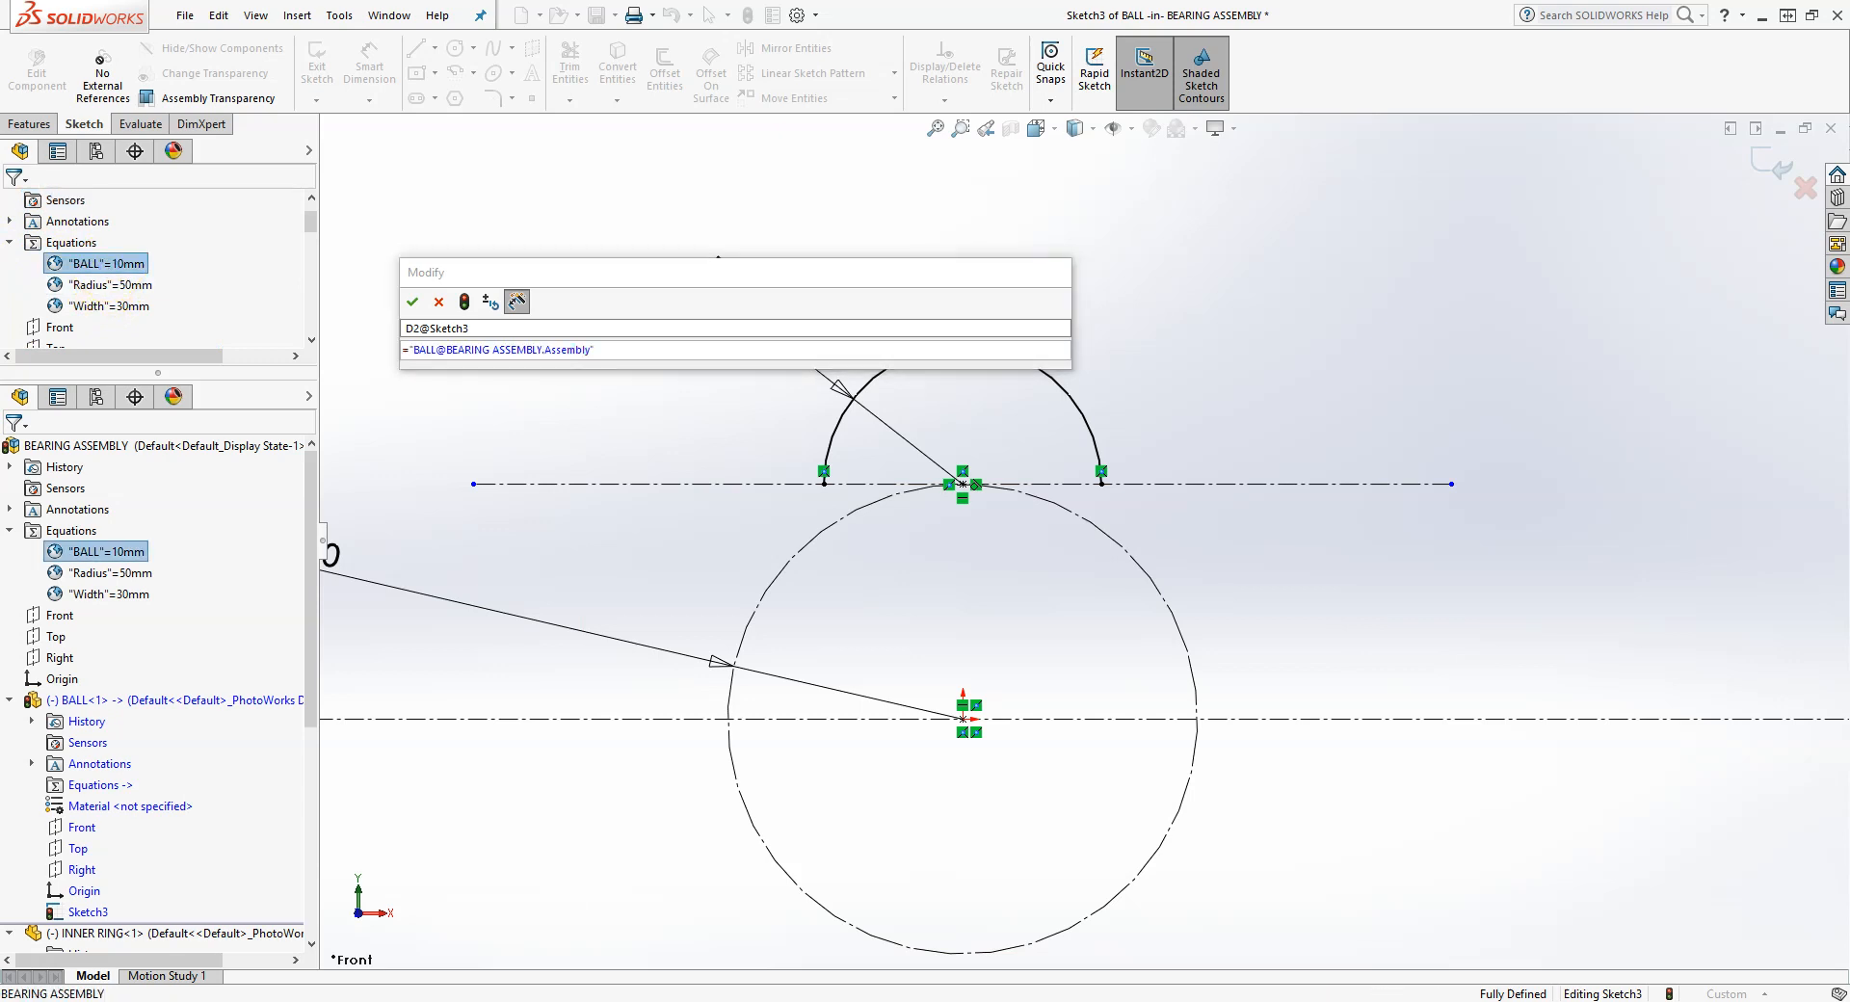
click(412, 302)
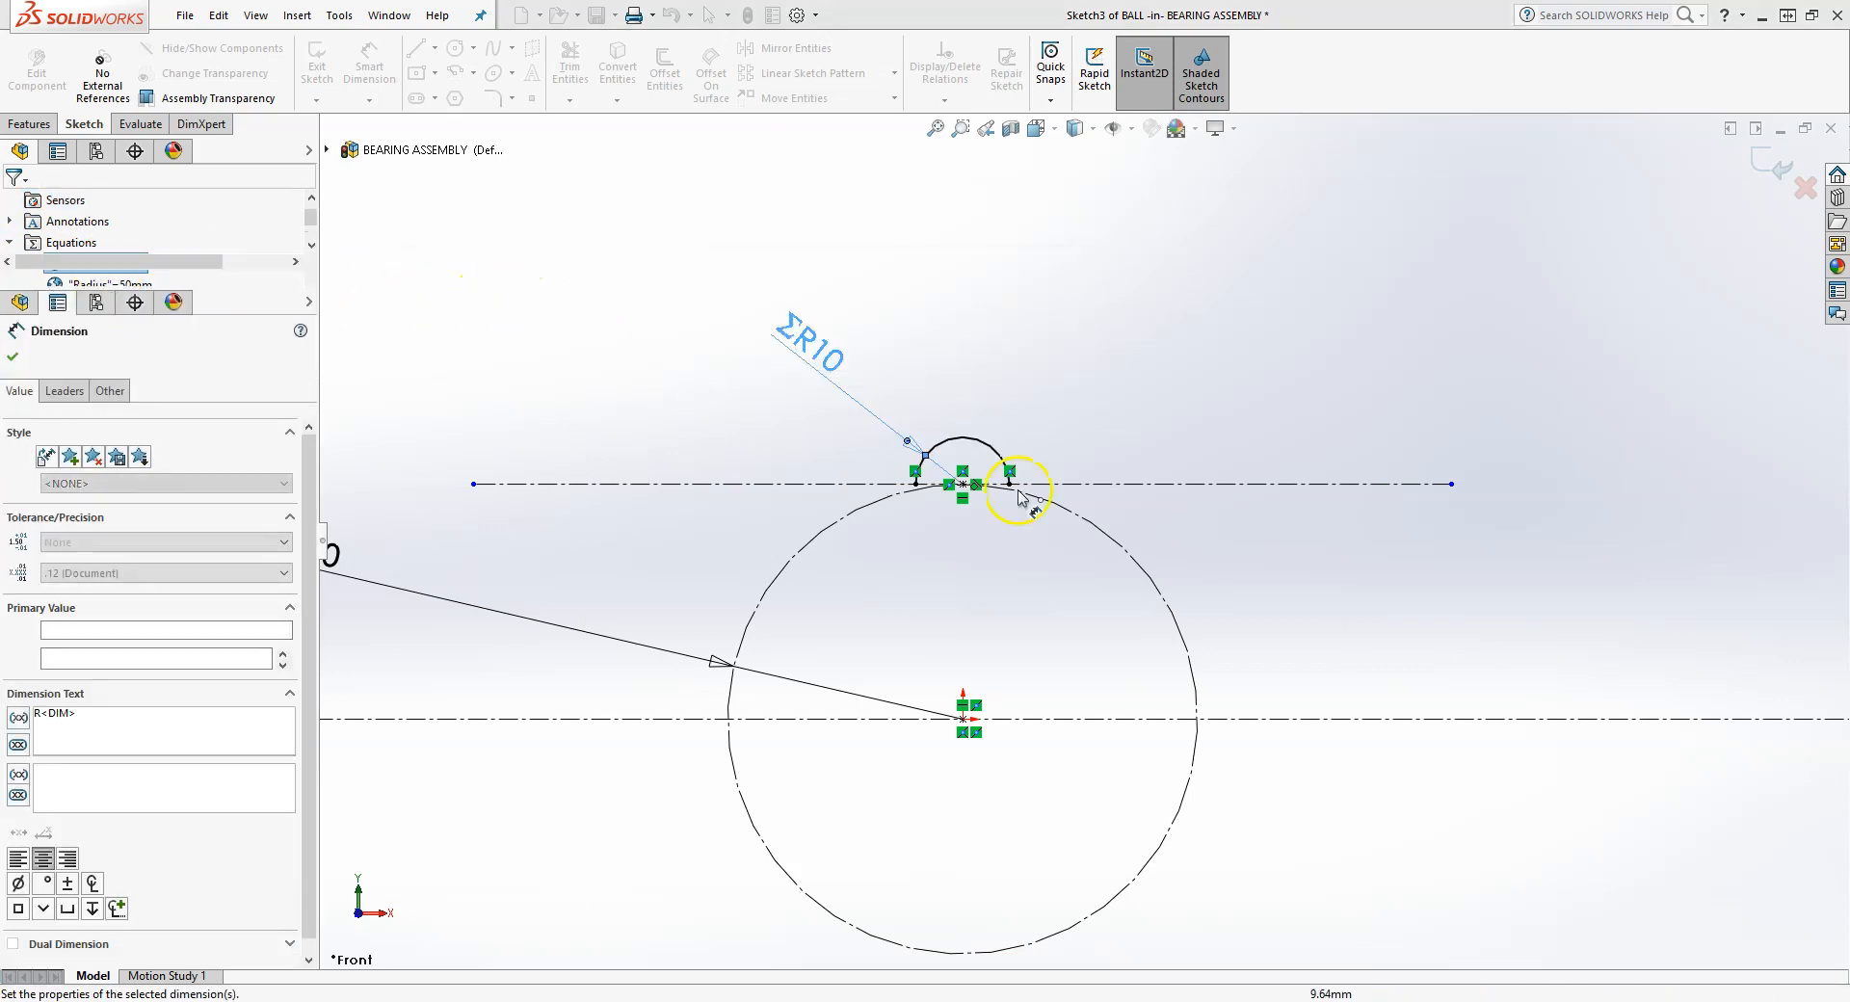
- Close the semicircle with a straight solid line between its two endpoints and exit the sketch
scroll(1108, 508, down, 2)
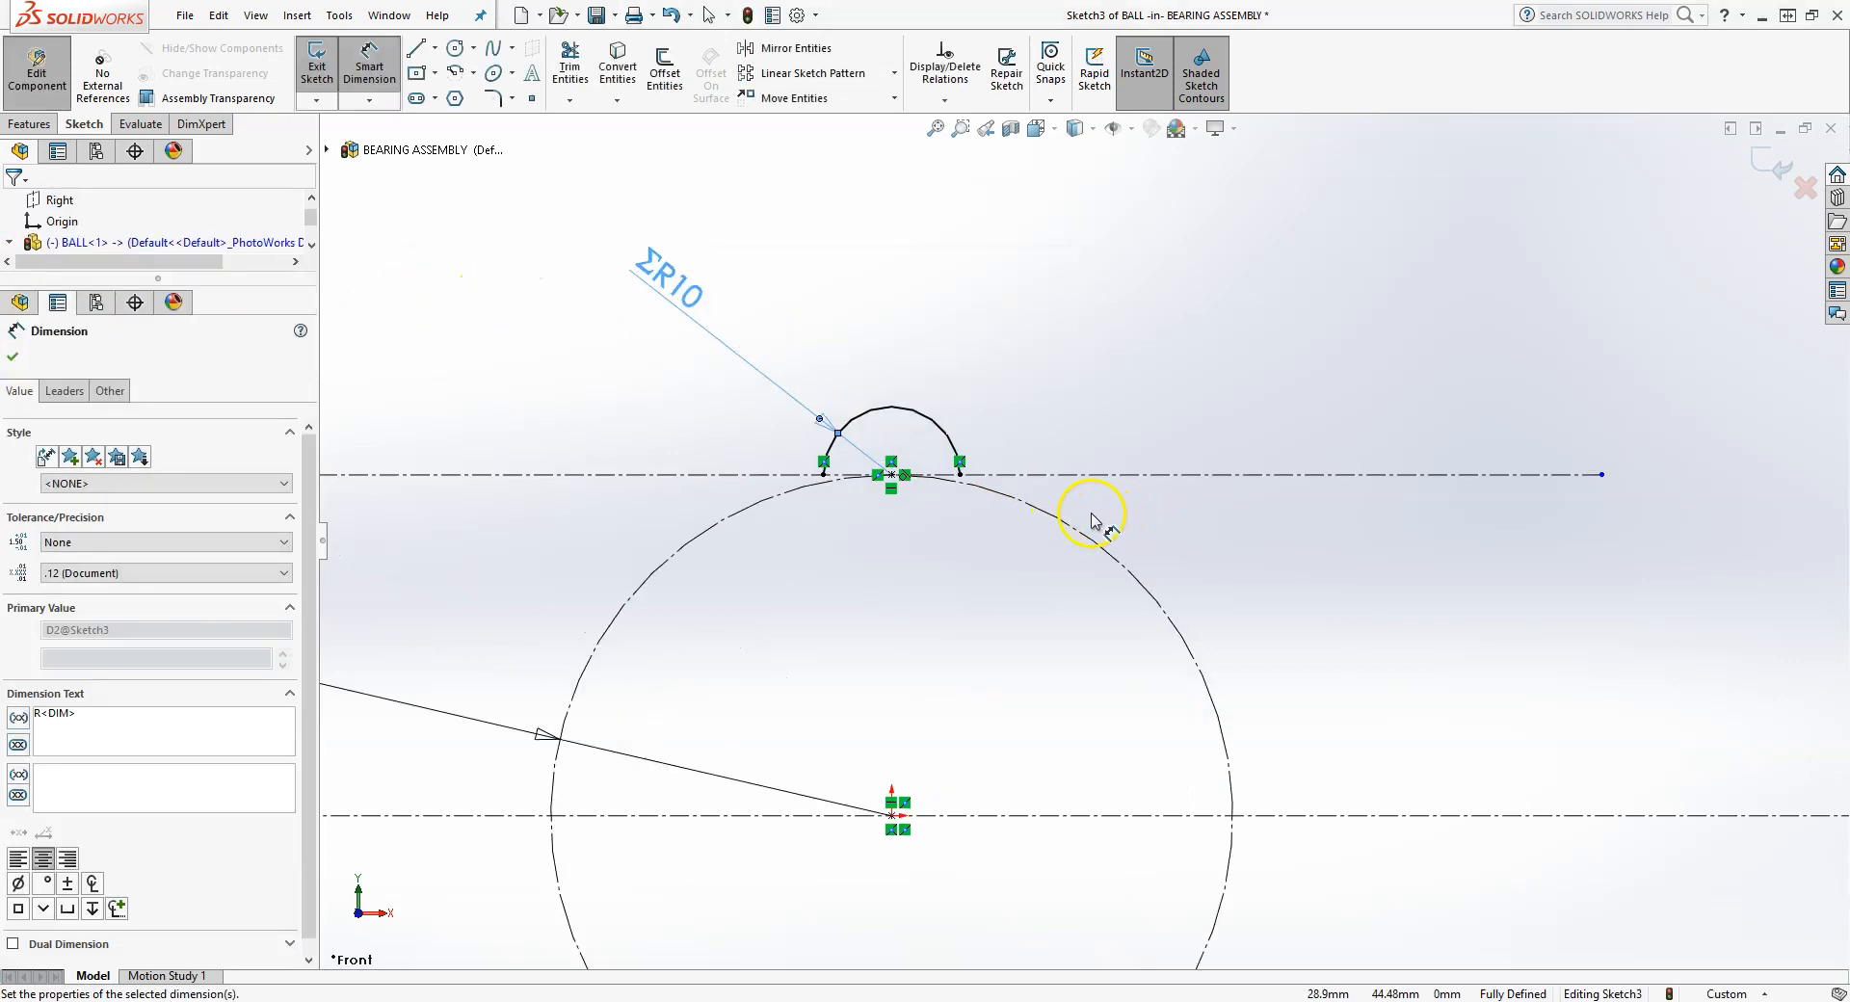
click(419, 50)
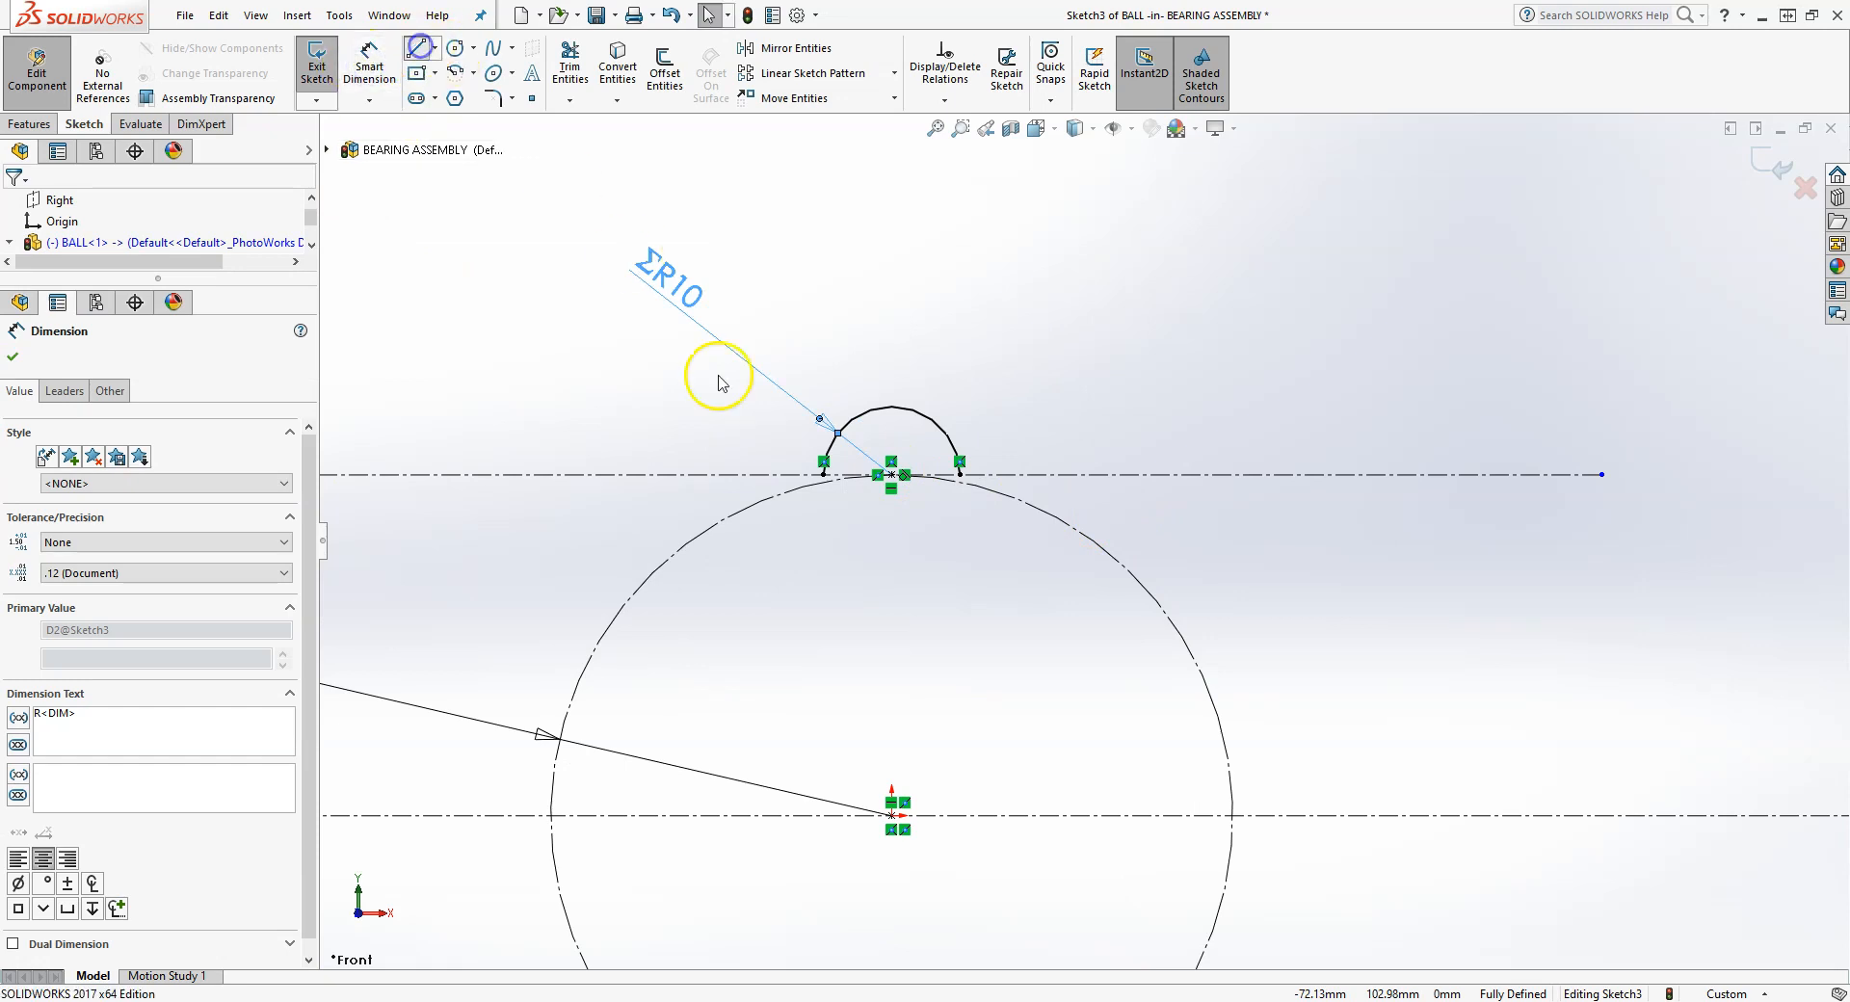
click(824, 475)
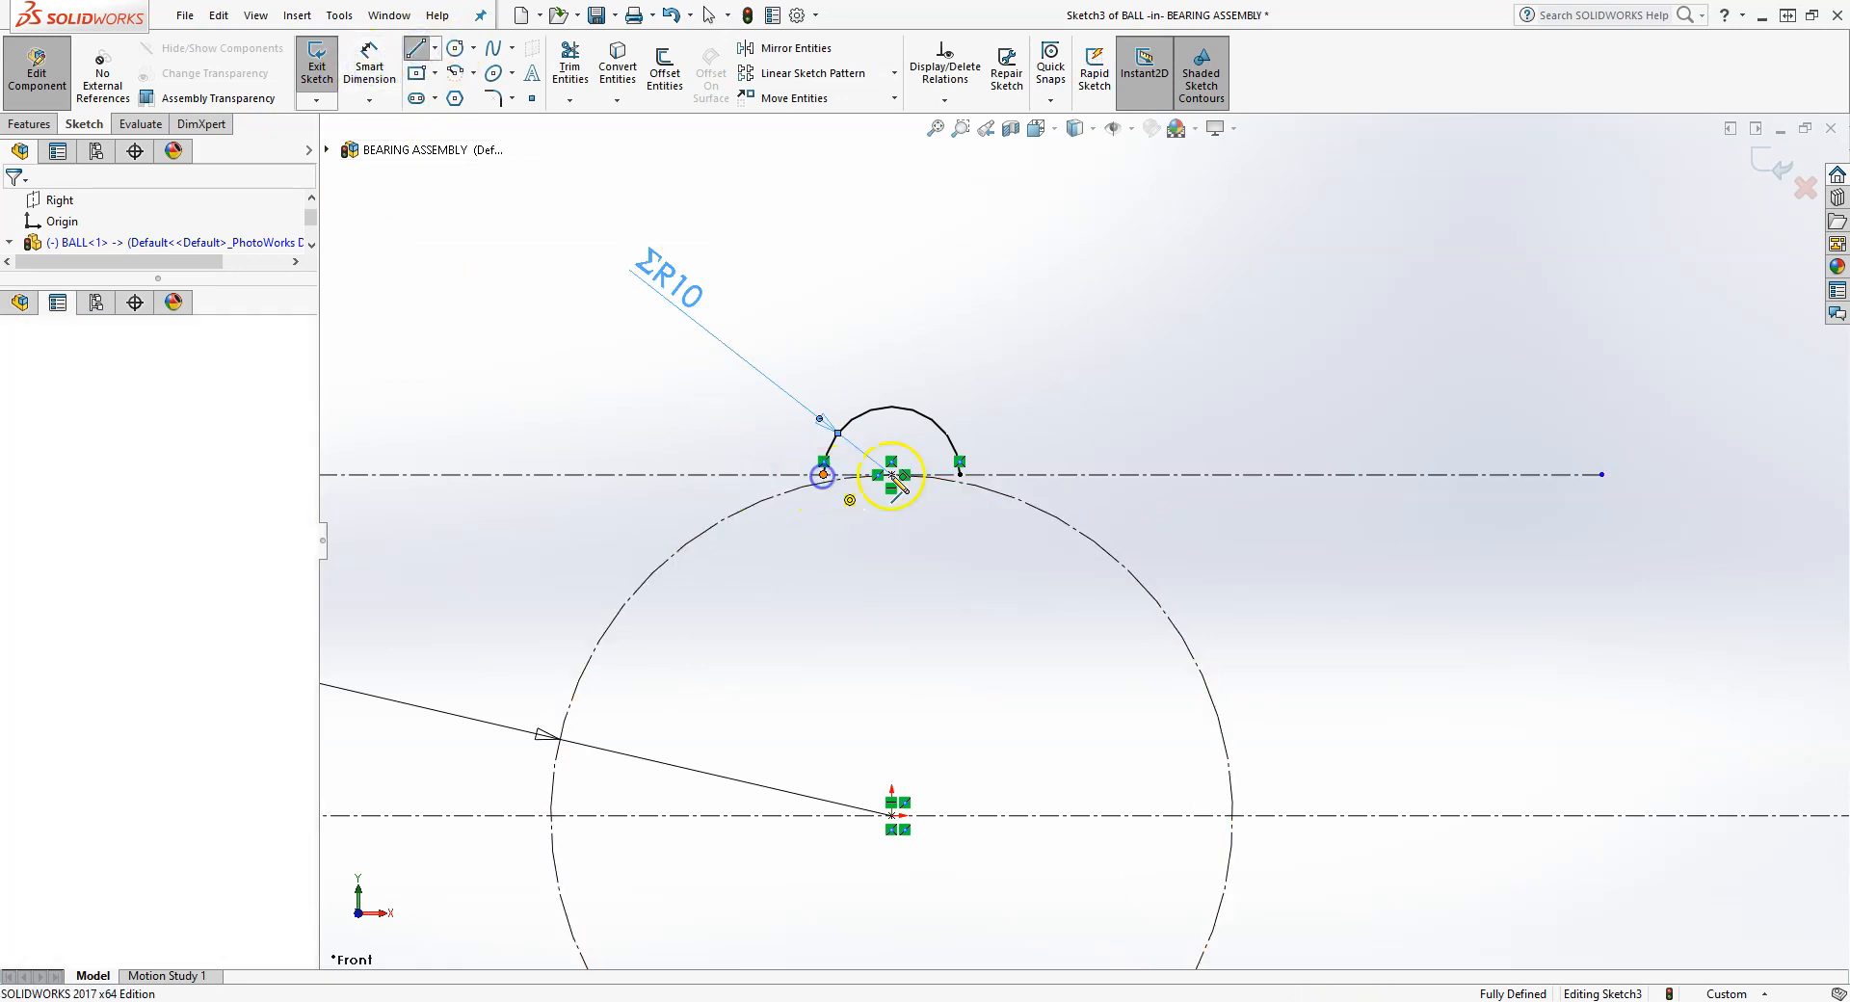
click(959, 474)
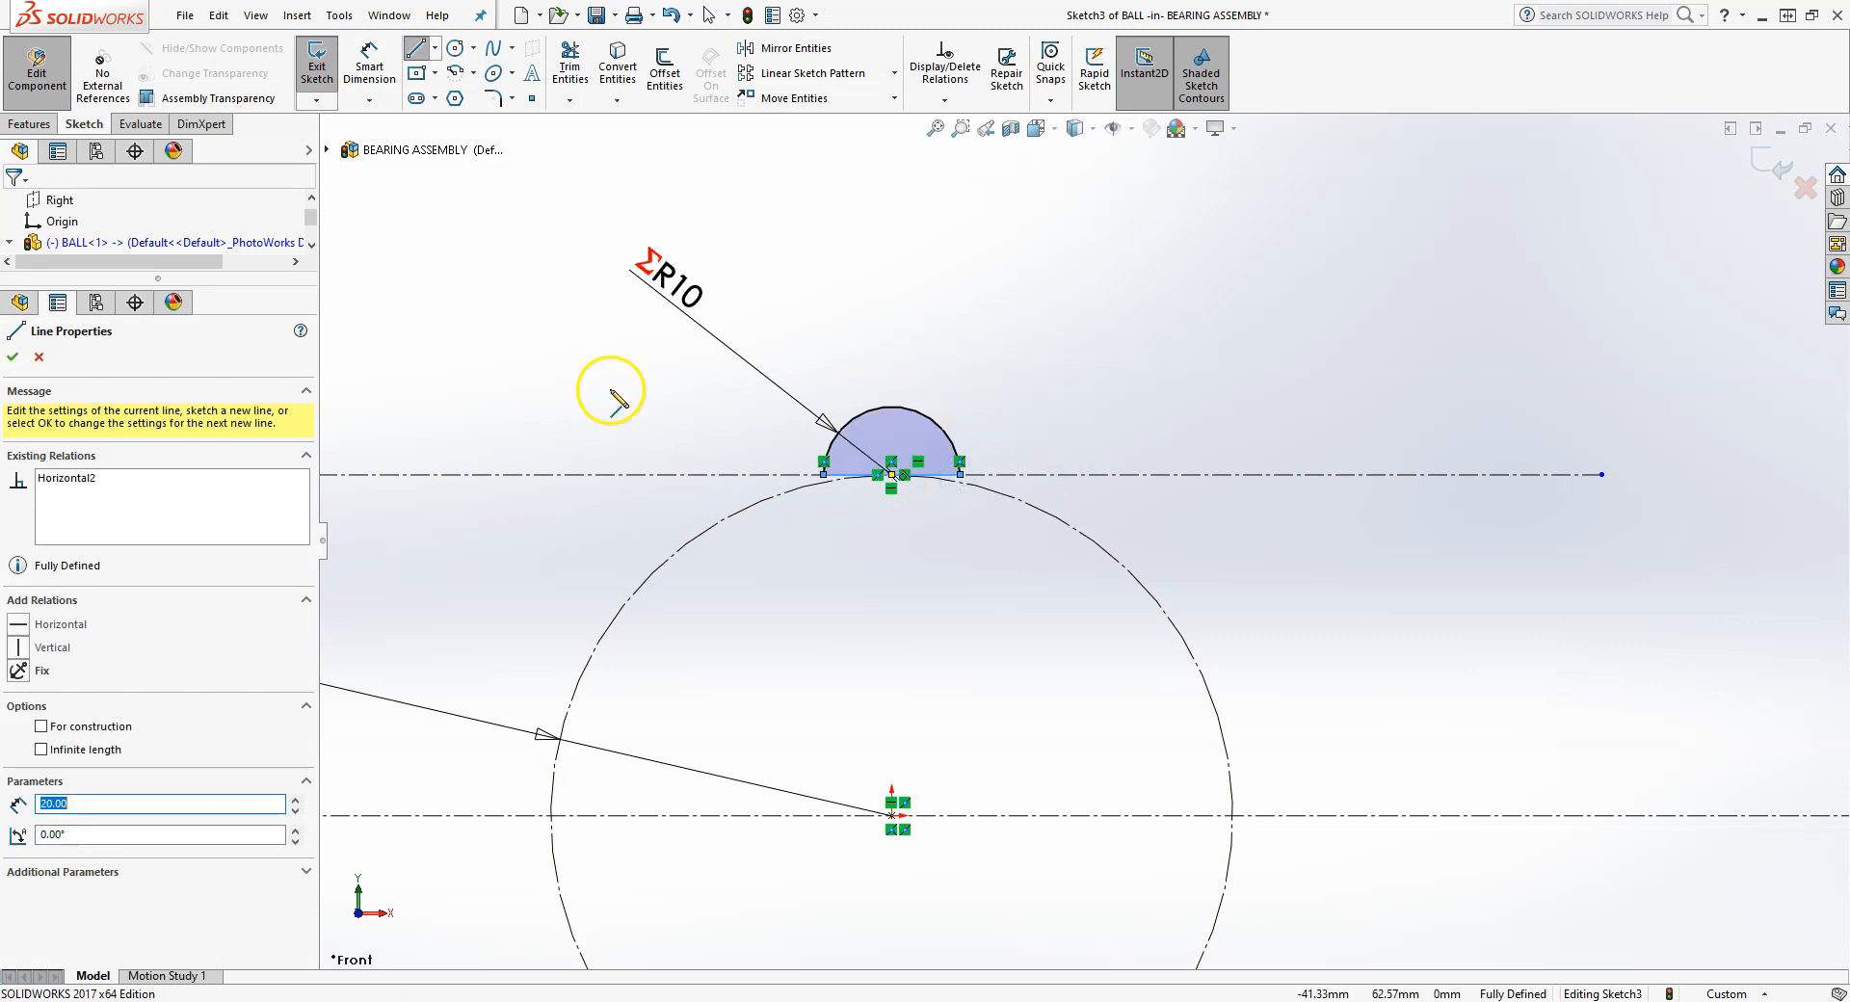
click(12, 360)
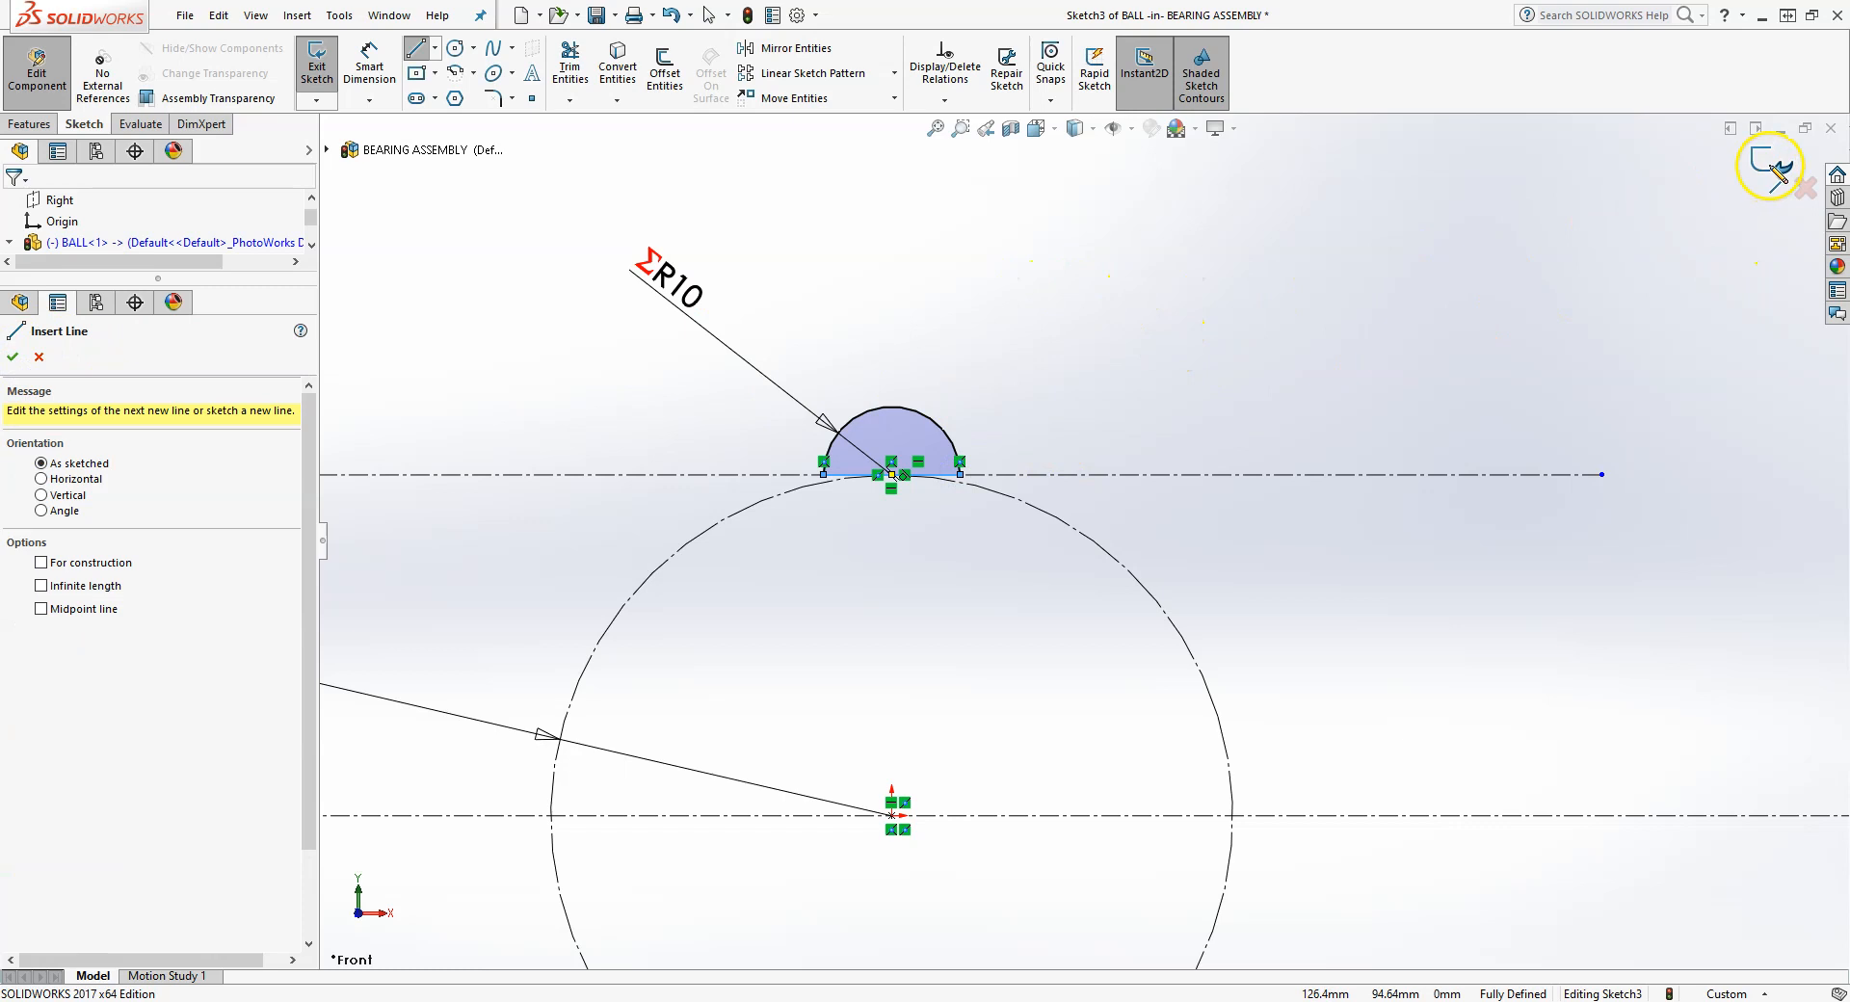
click(17, 357)
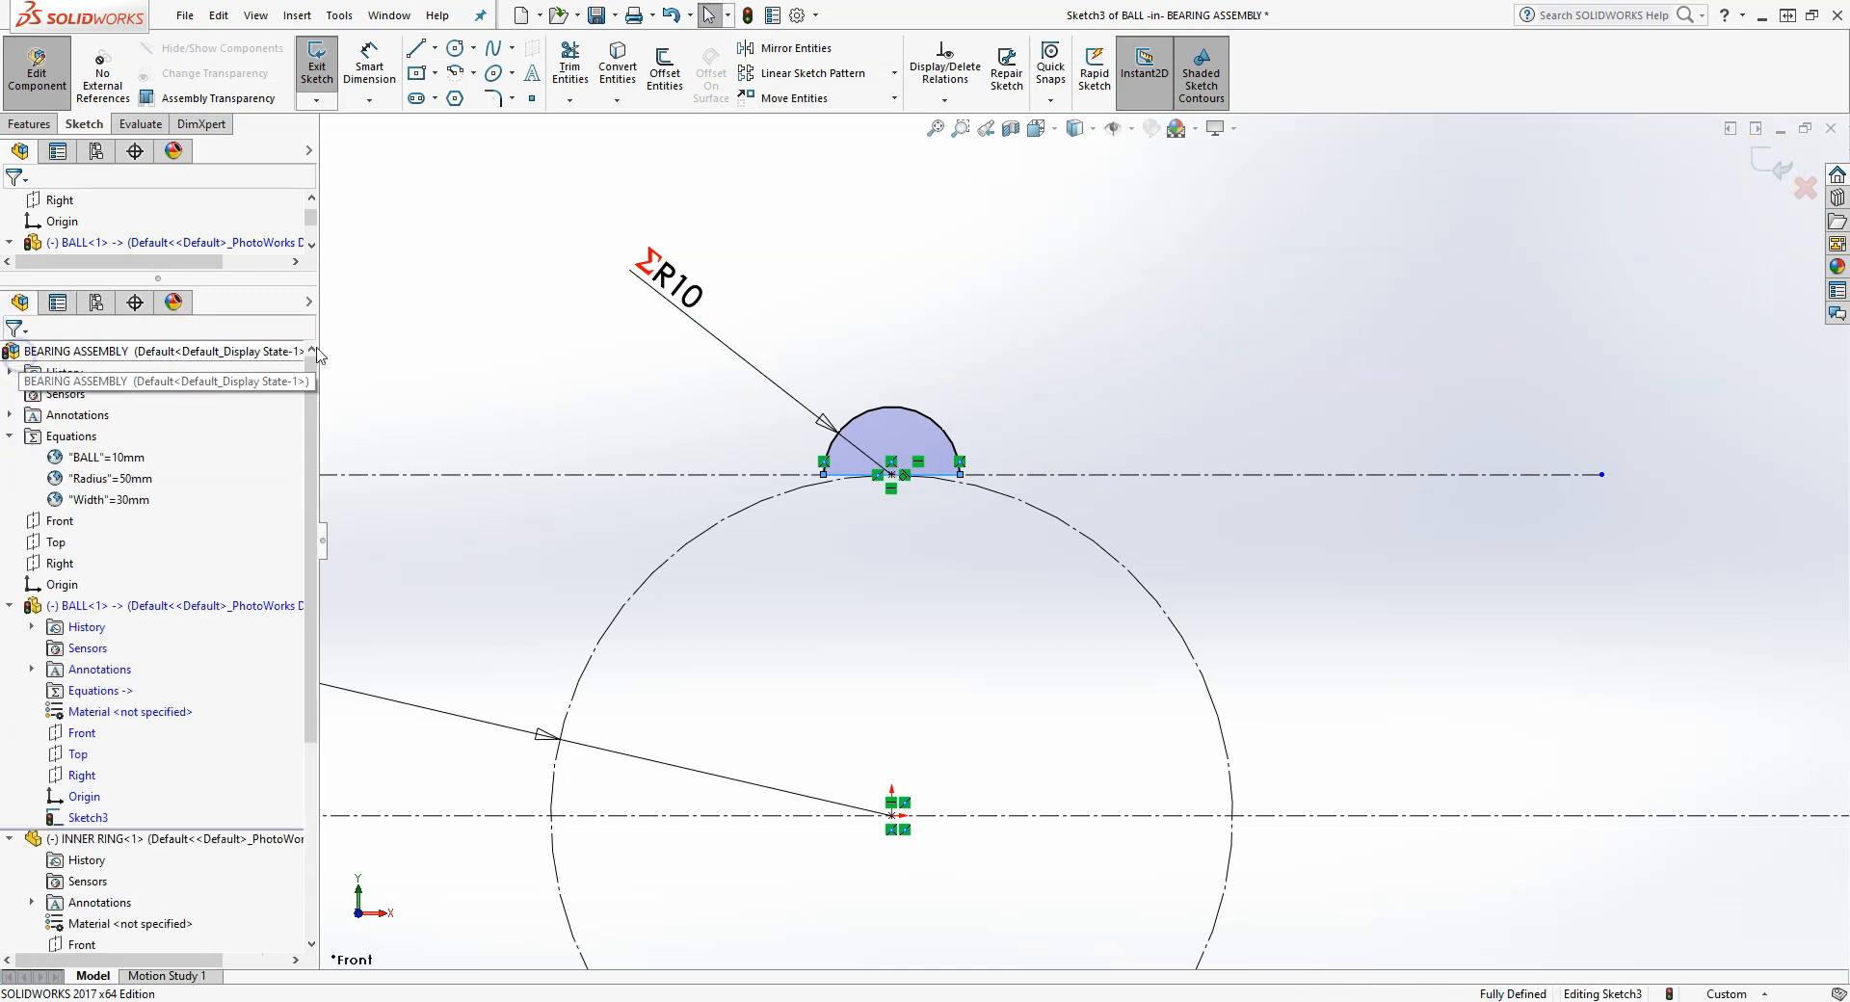
click(1740, 201)
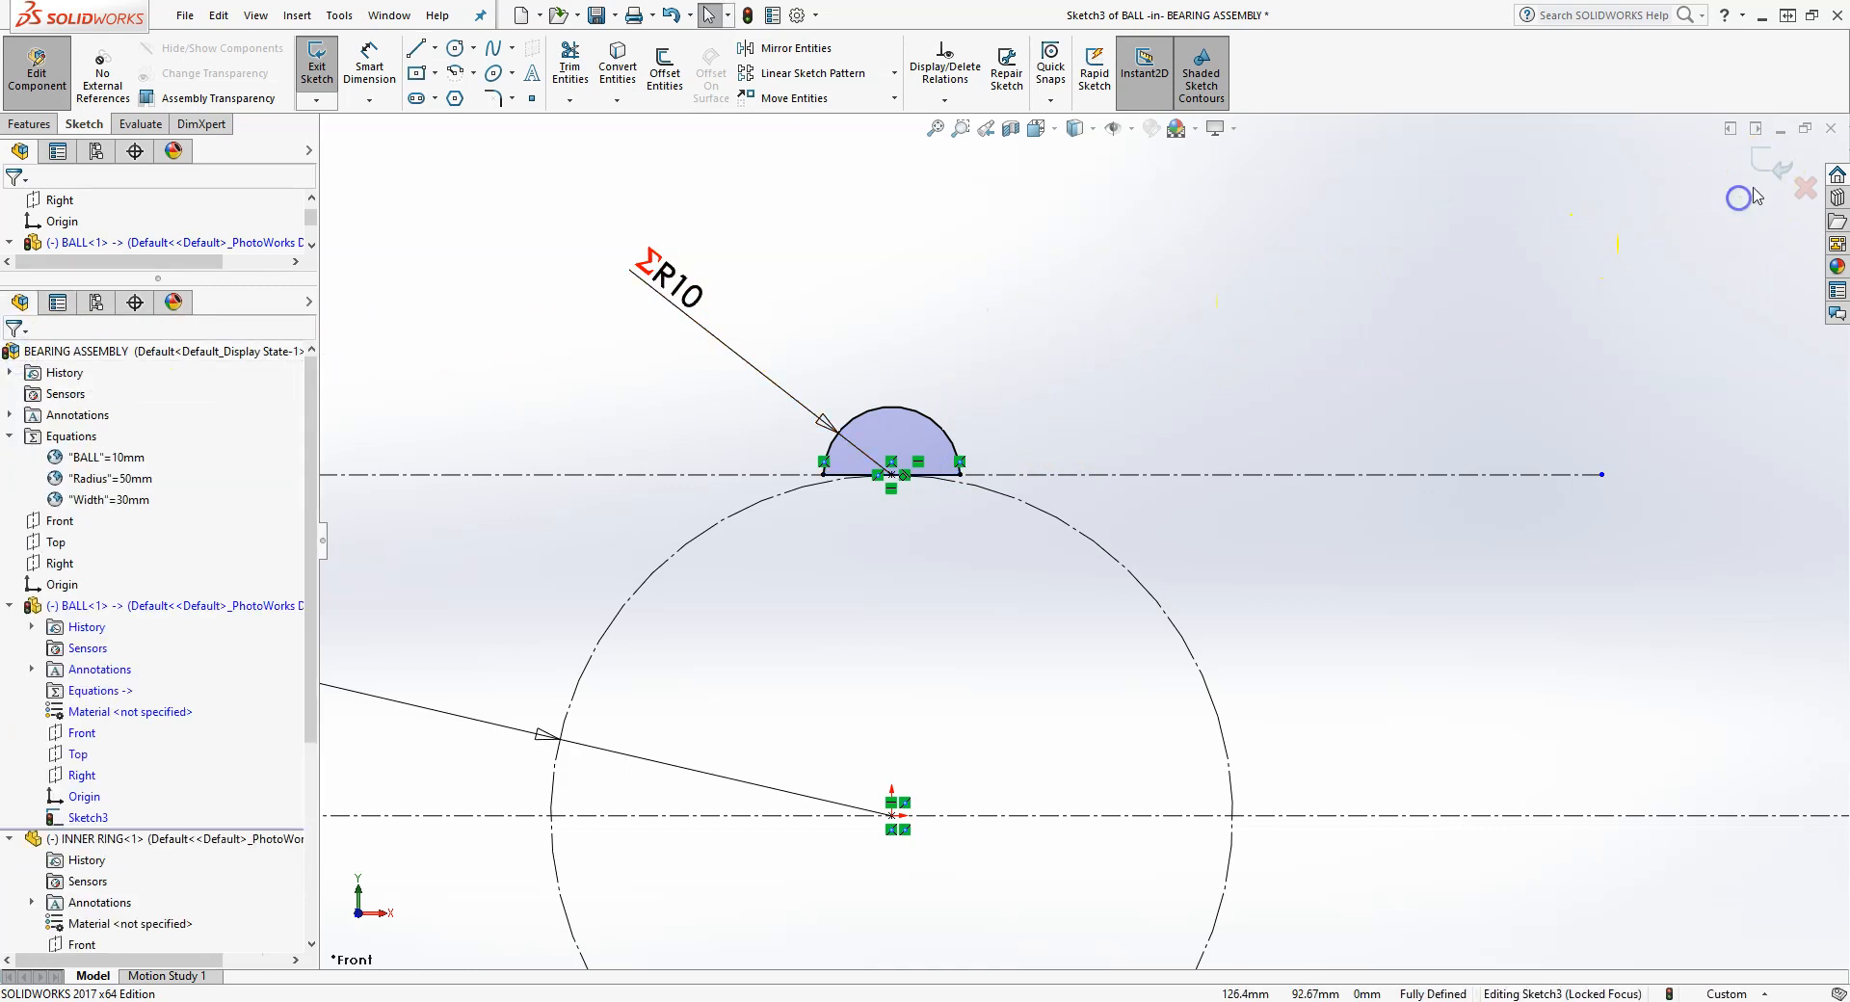
click(1762, 166)
click(1451, 283)
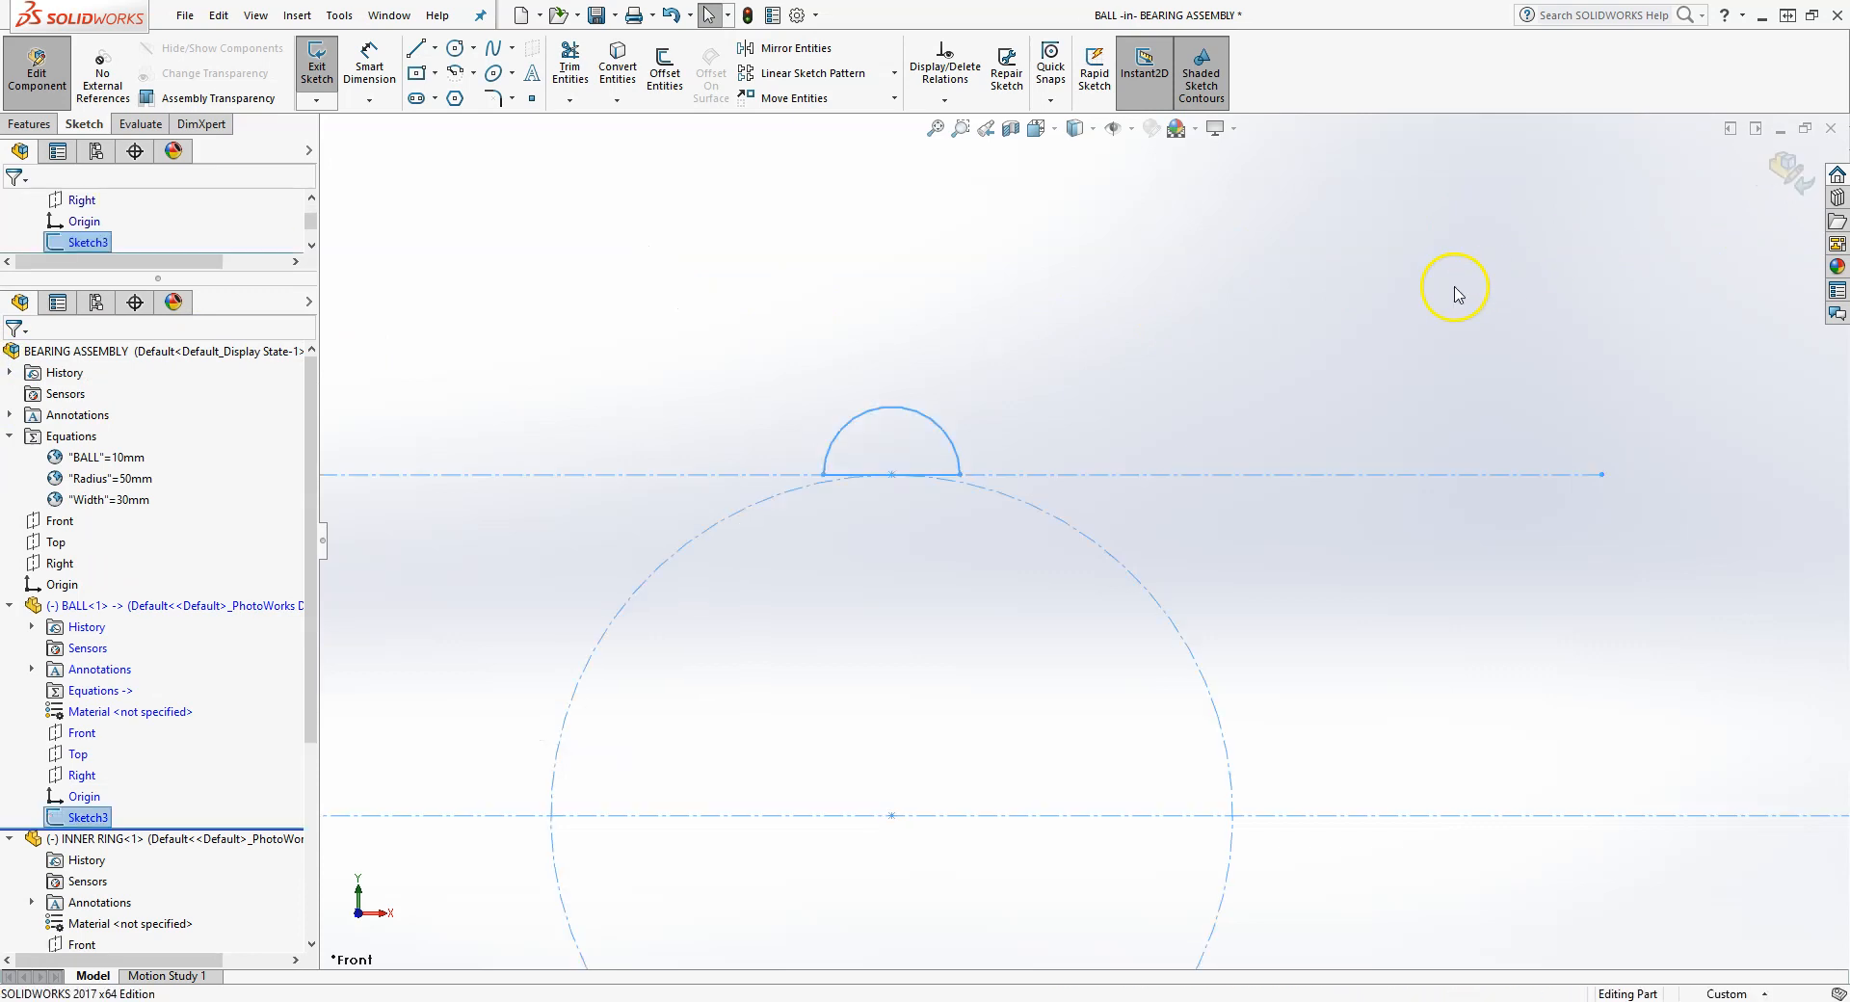
- Revolve the half-circle profile 360 degrees about its straight edge to form the solid ball
click(29, 123)
click(382, 72)
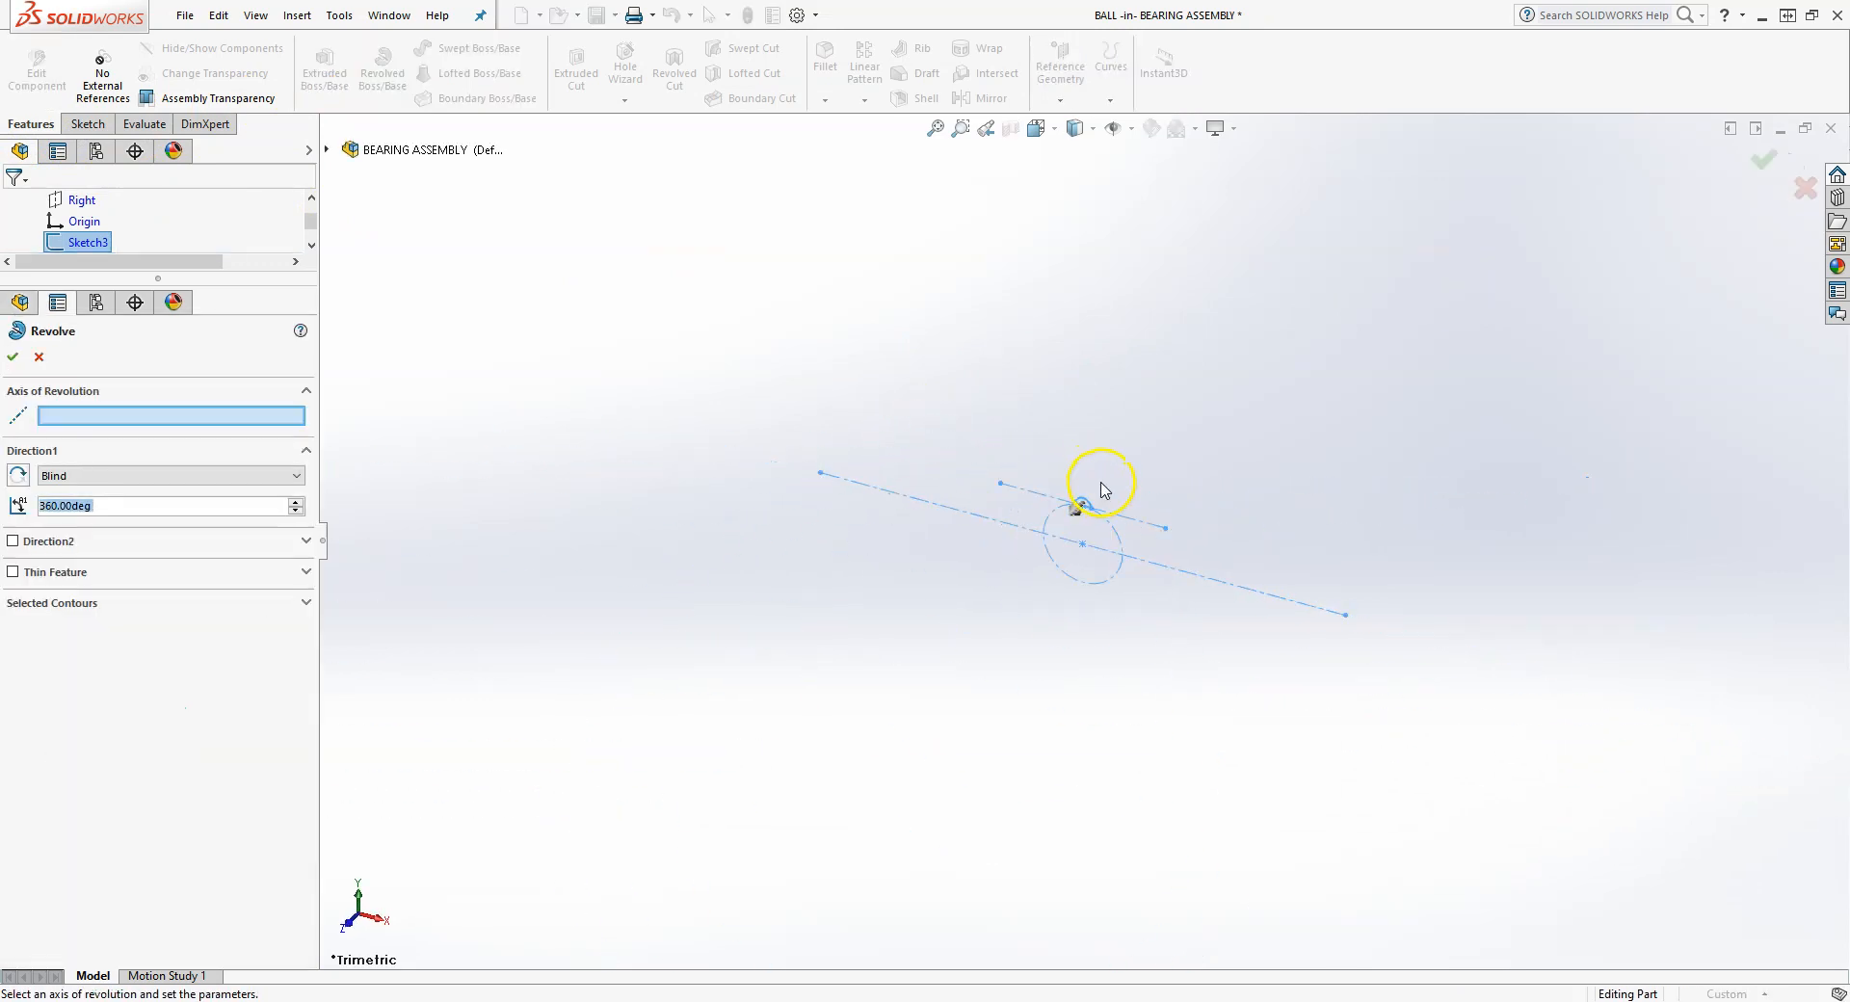
scroll(1066, 586, up, 5)
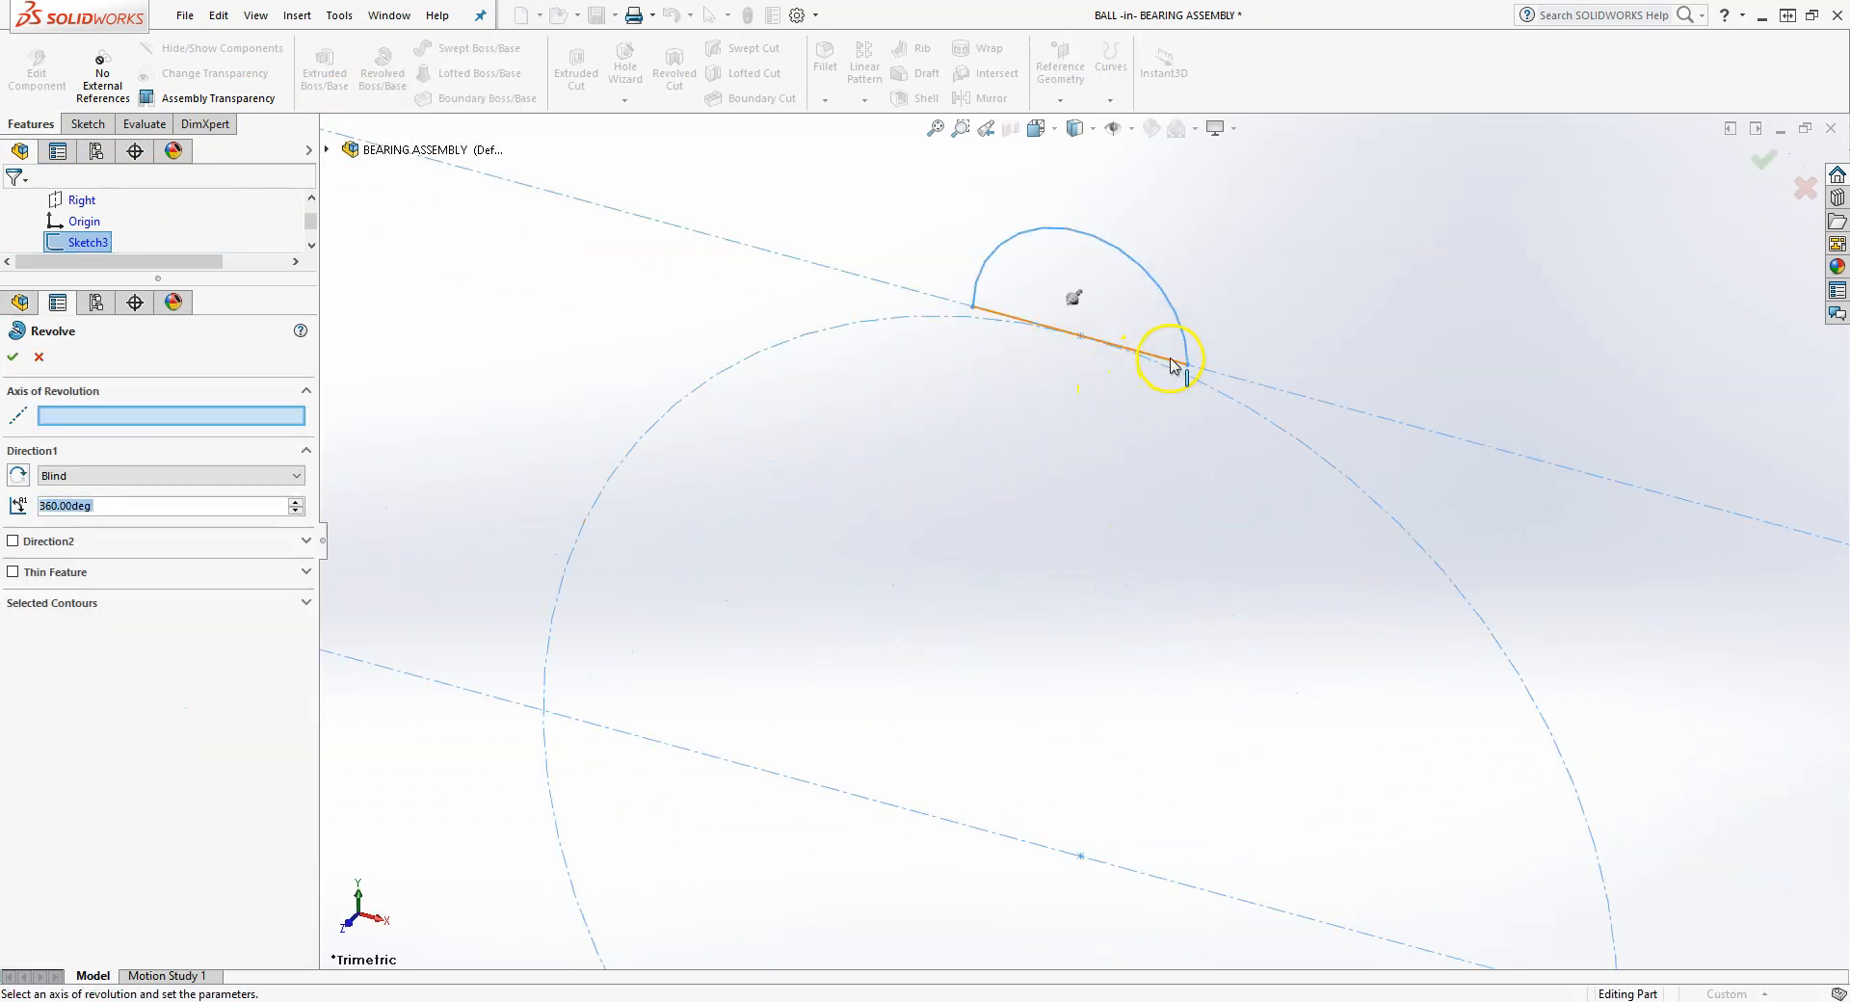
click(1173, 364)
click(6, 364)
click(741, 486)
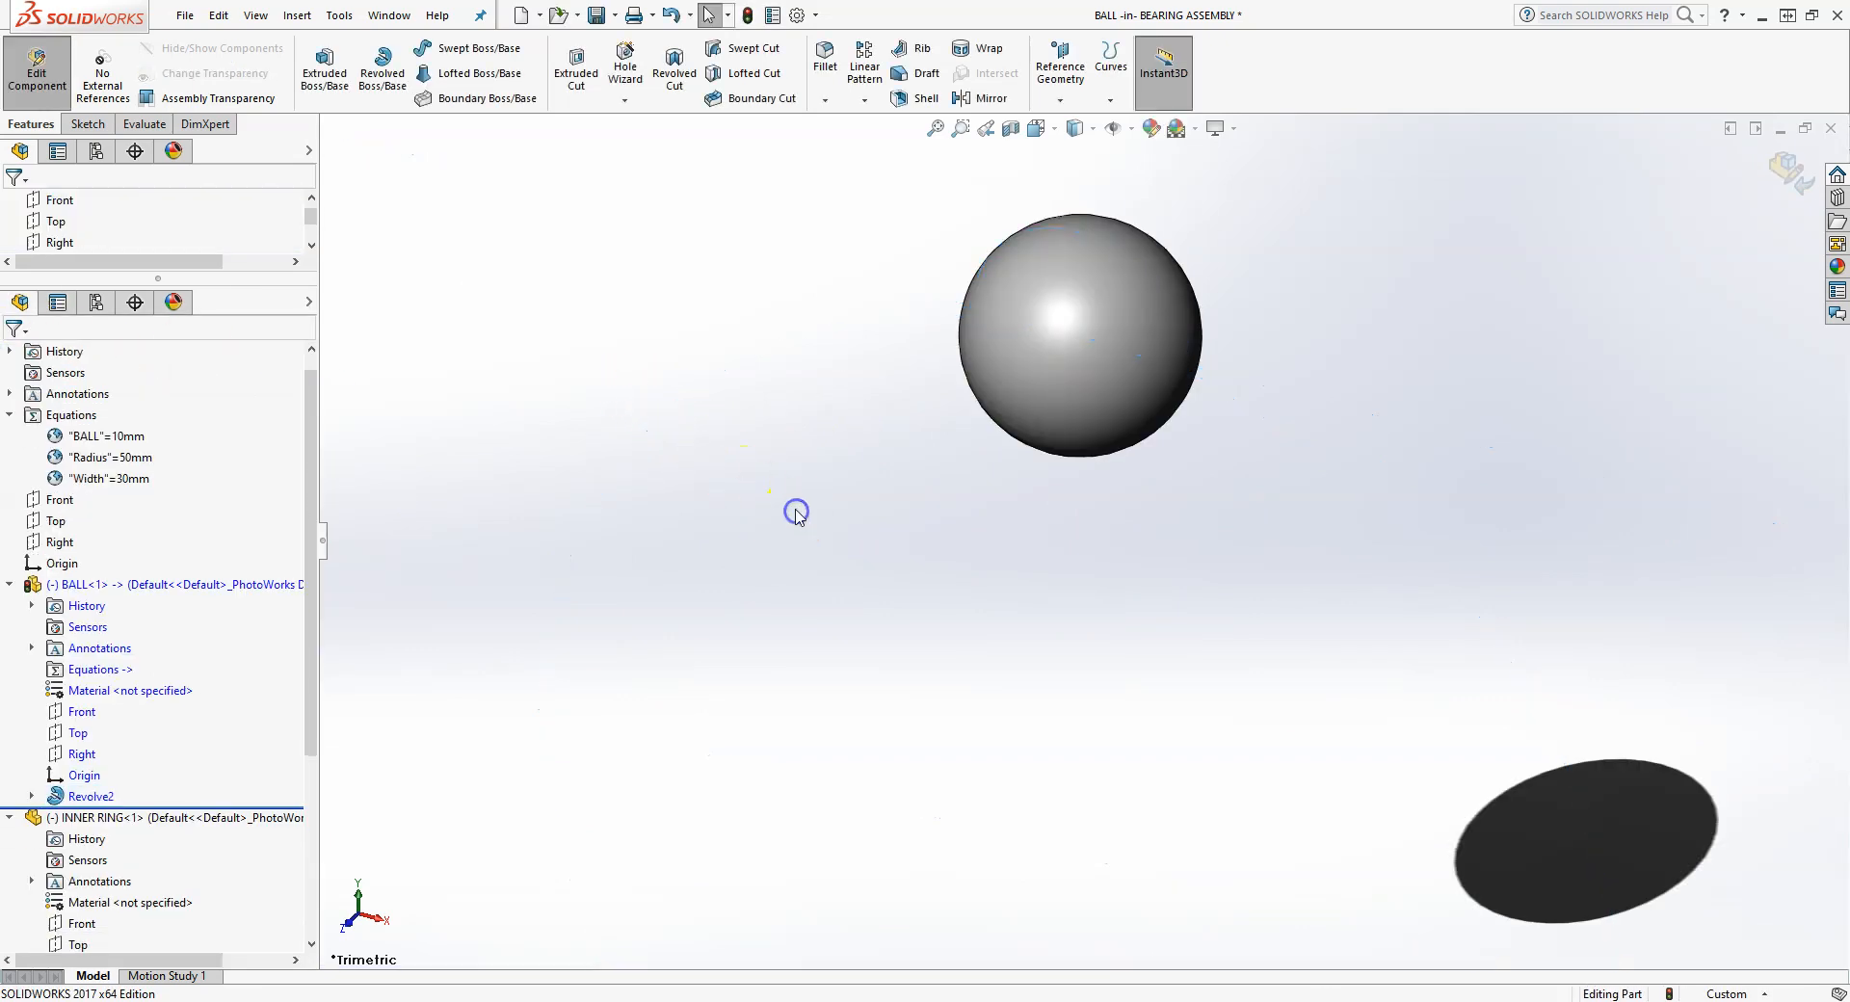
- Save the modified BALL part together with the bearing assembly and return to editing the assembly
click(597, 16)
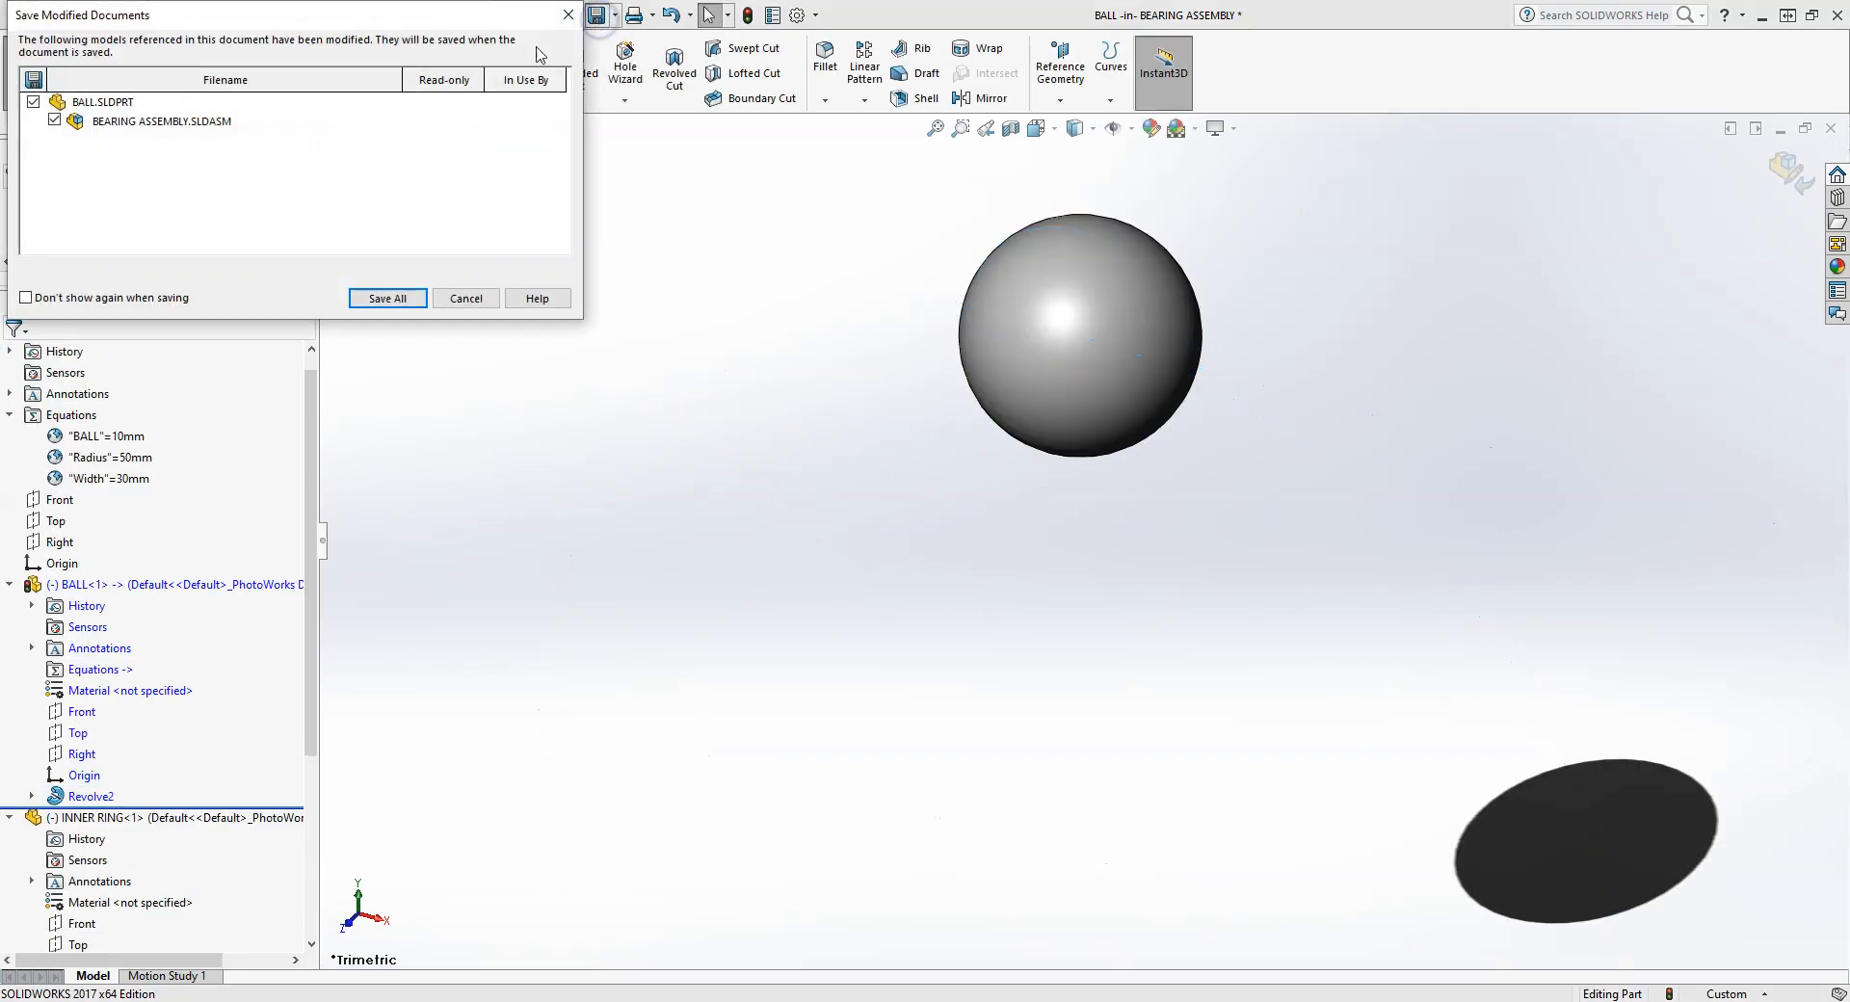
click(386, 300)
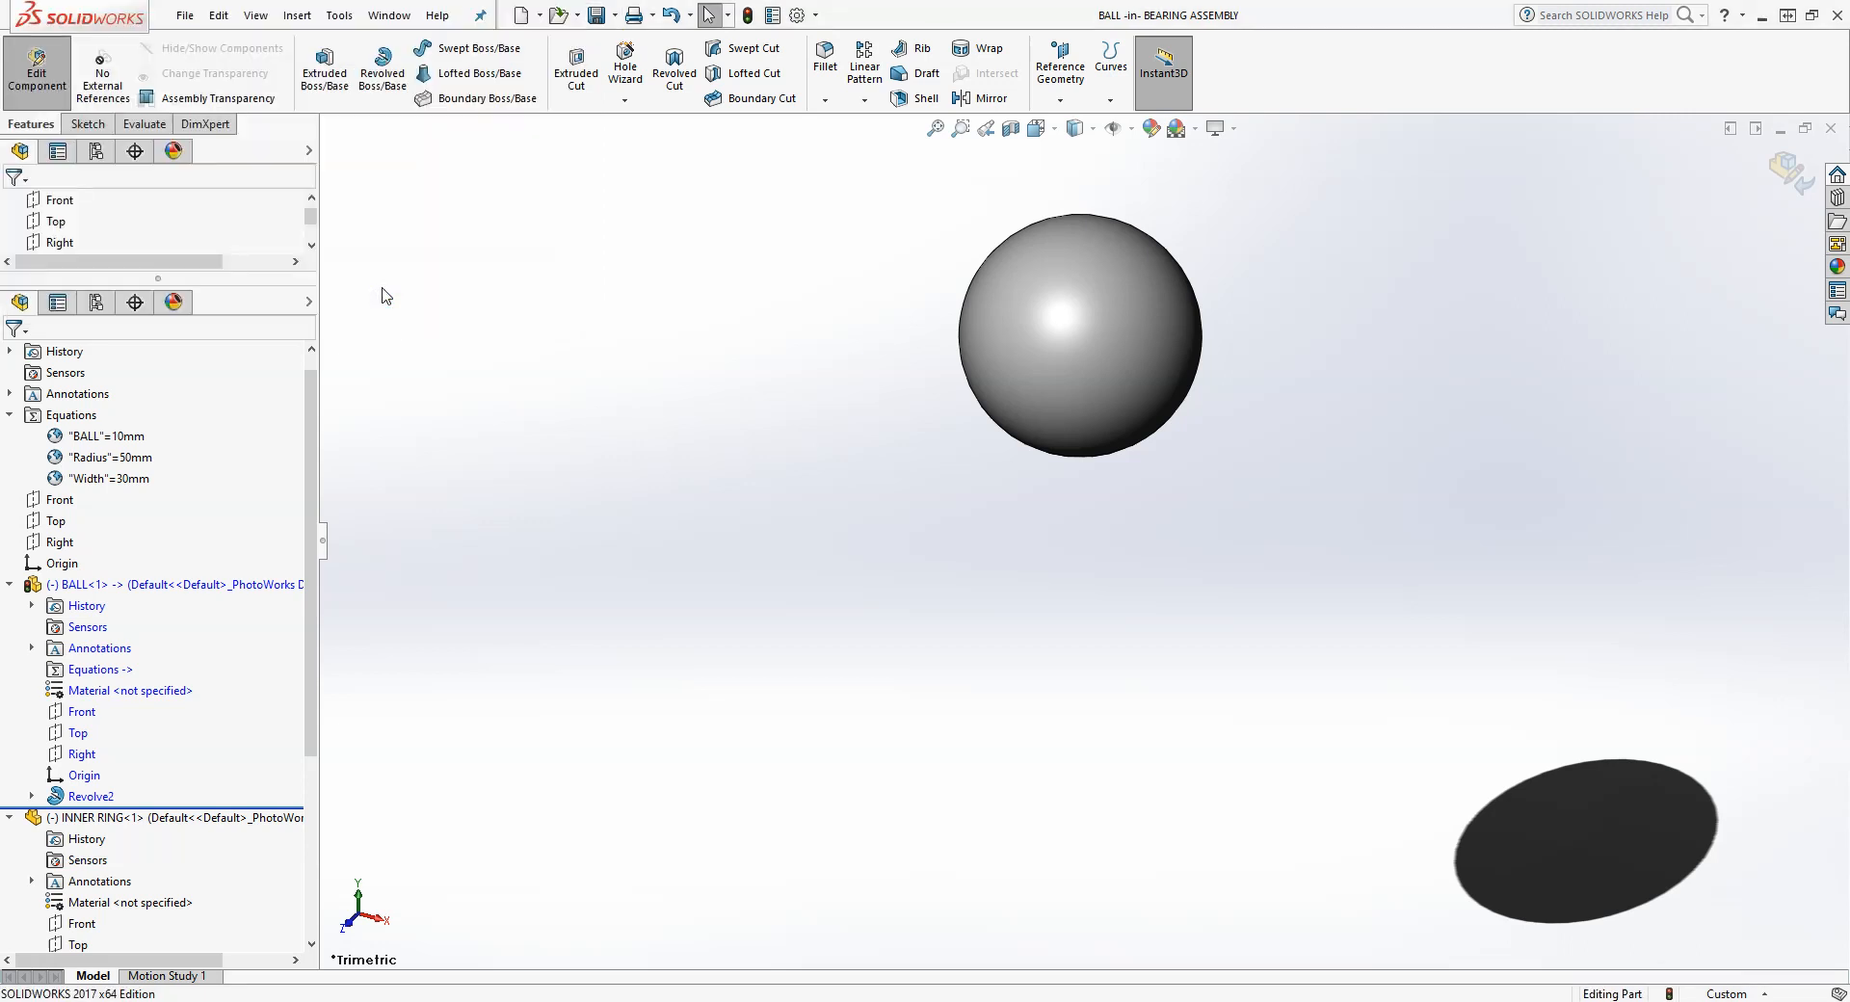
click(1785, 175)
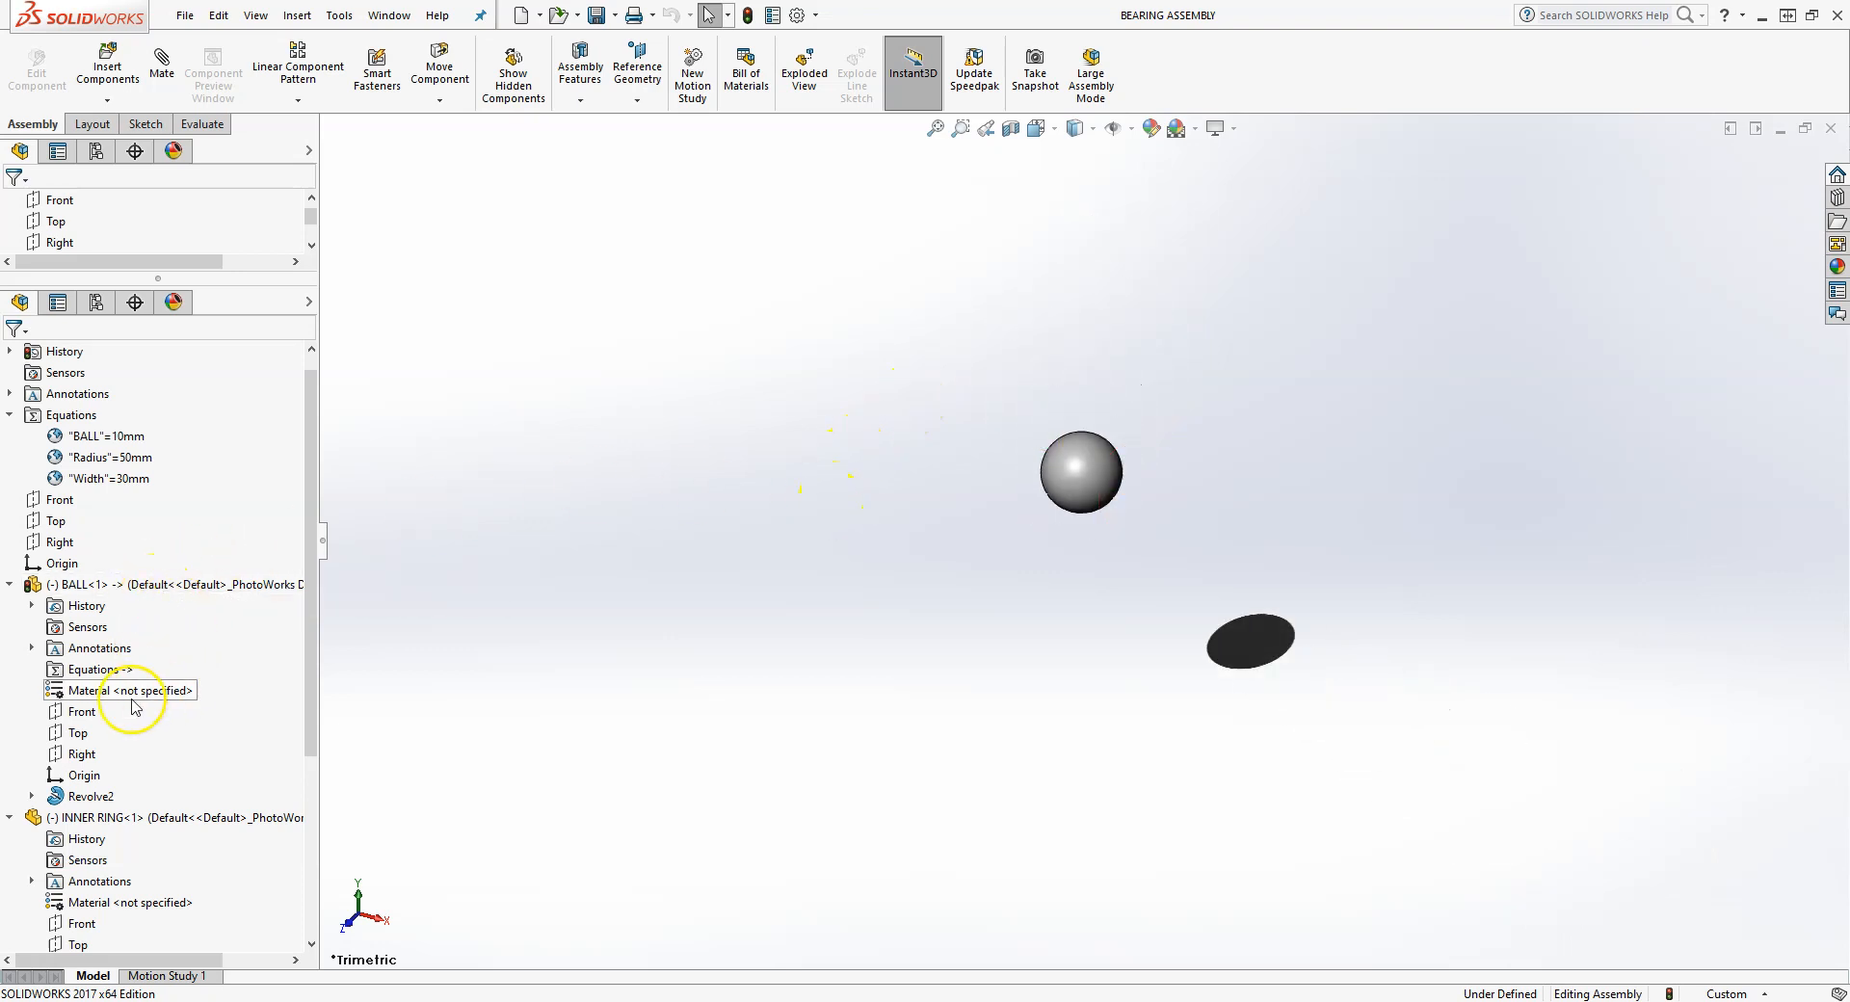
- Open the OUTER RING component for in-context editing within the bearing assembly
scroll(130, 703, down, 3)
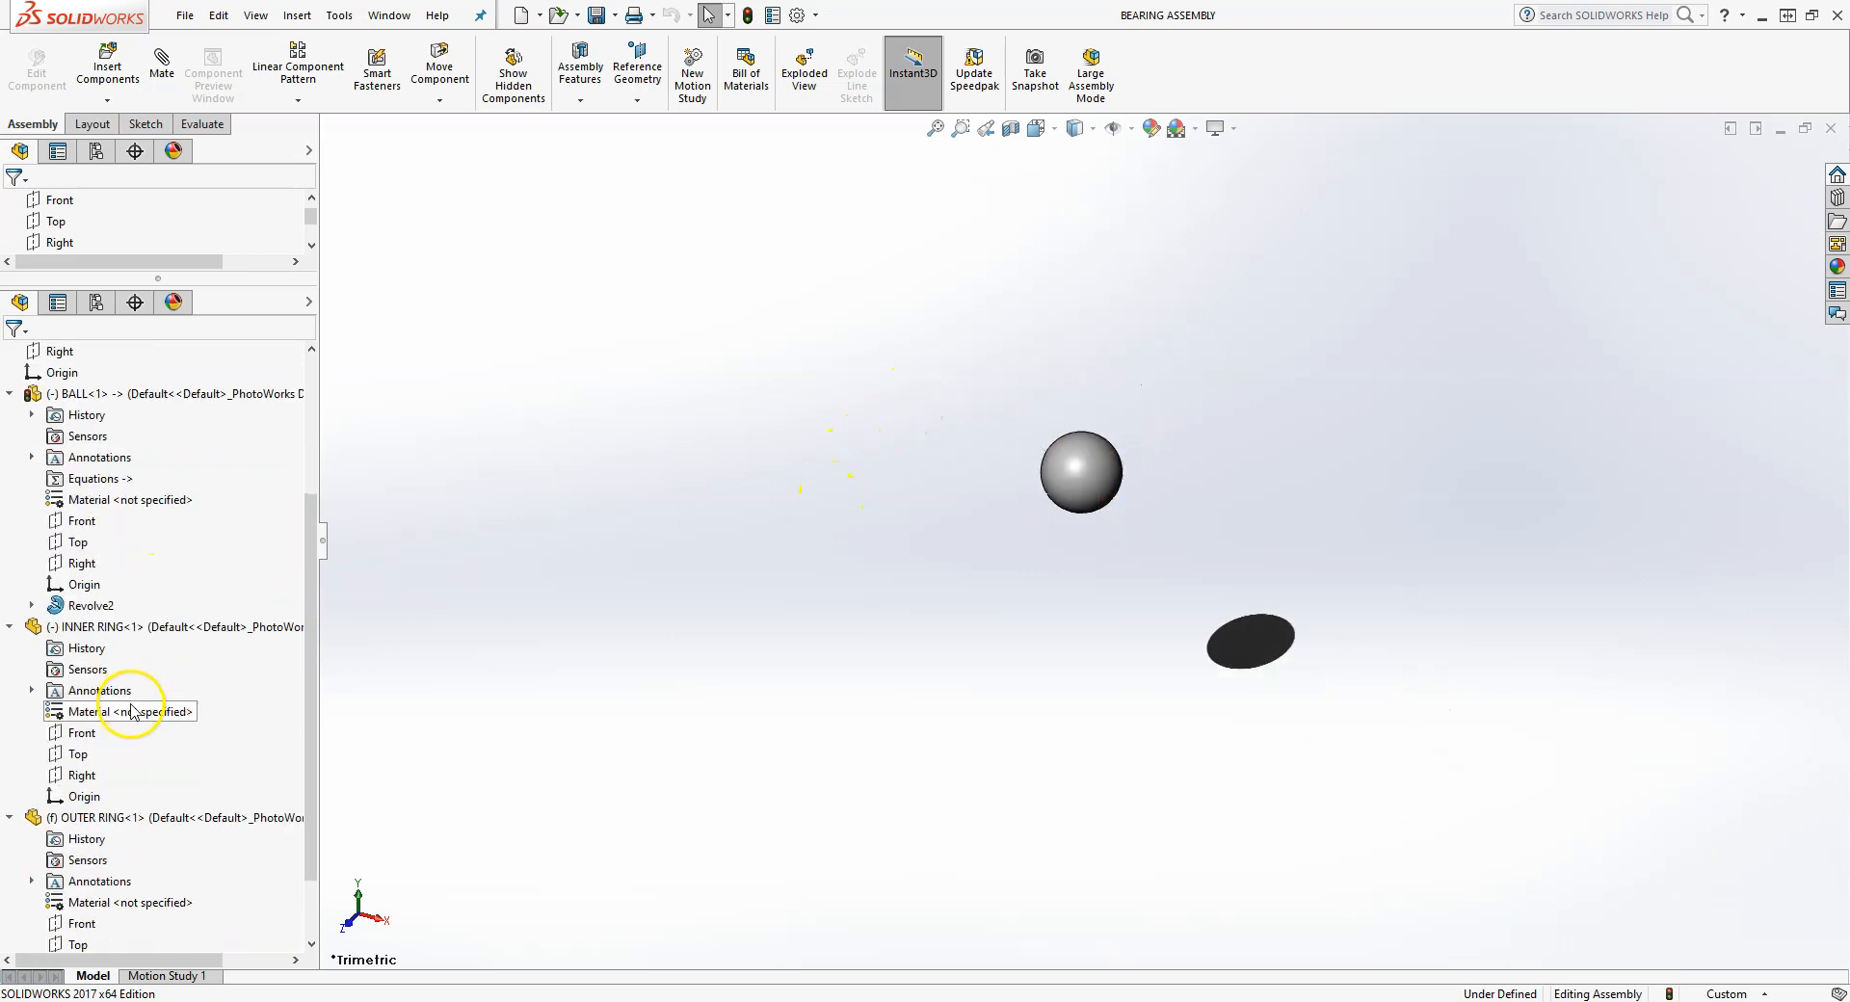
click(108, 821)
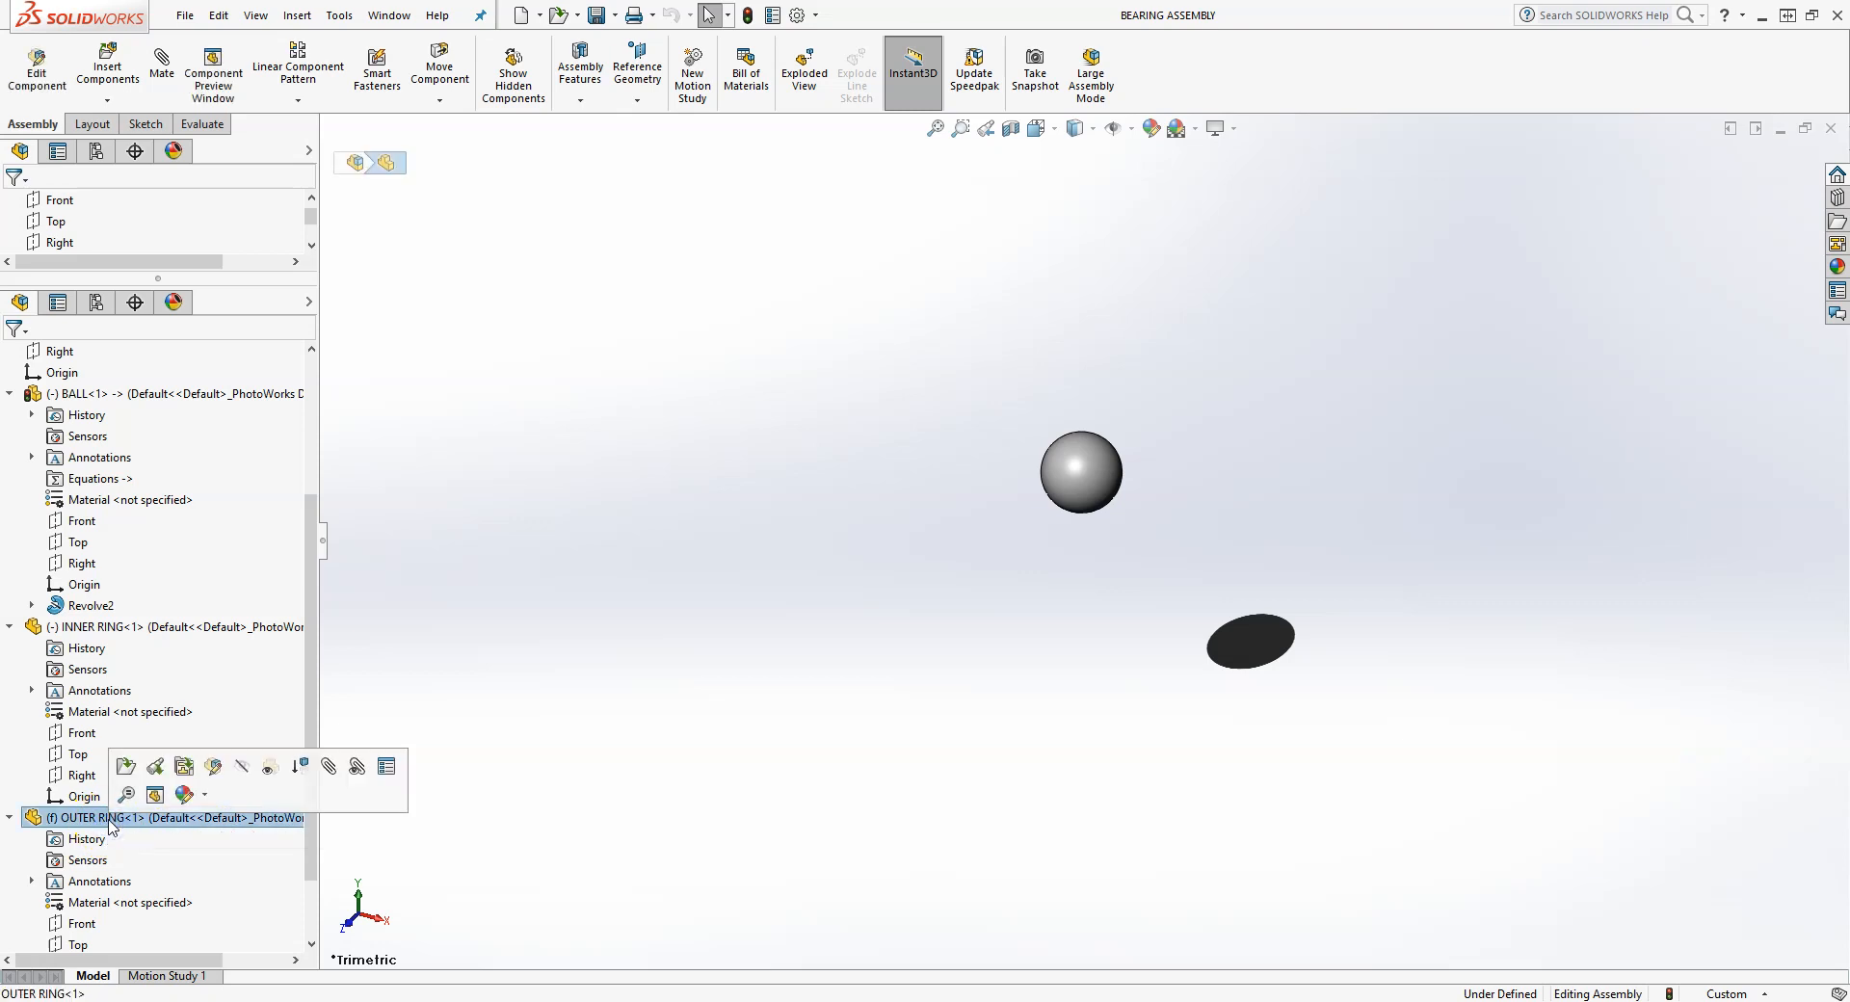
click(213, 768)
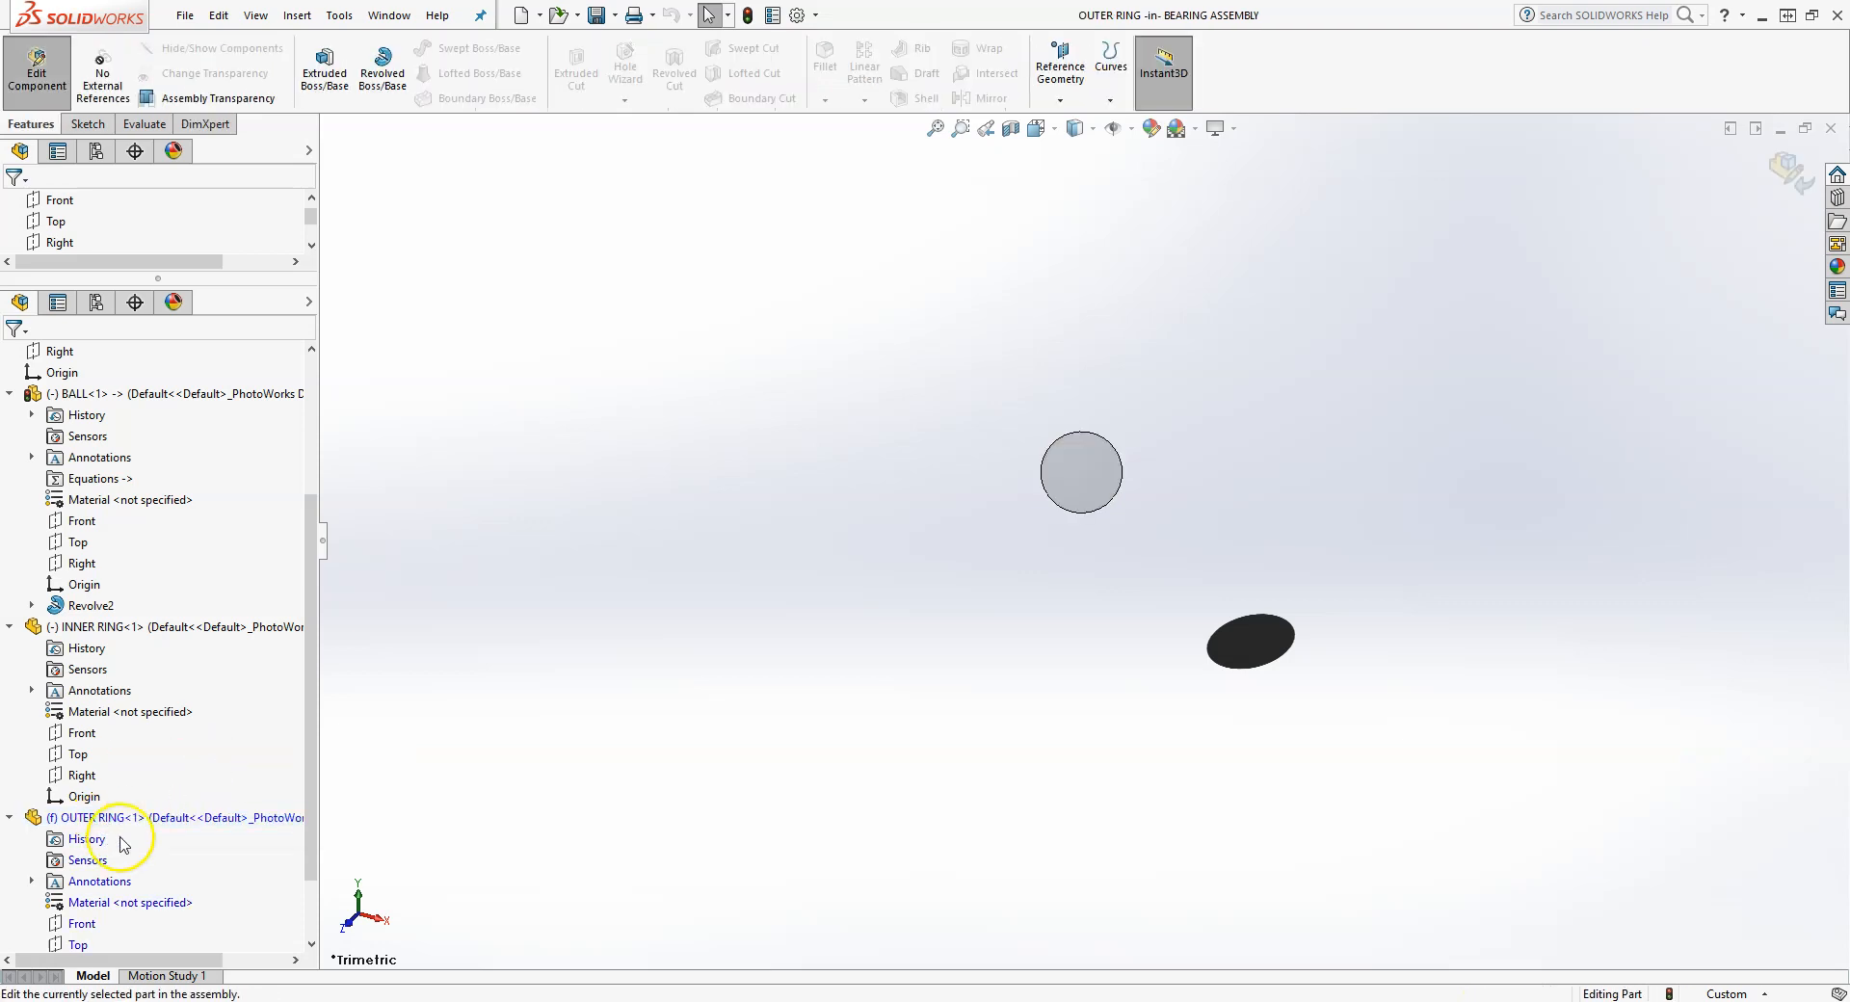
- Start a sketch on the OUTER RING's own Front plane and view it from the front
scroll(111, 857, down, 2)
click(82, 839)
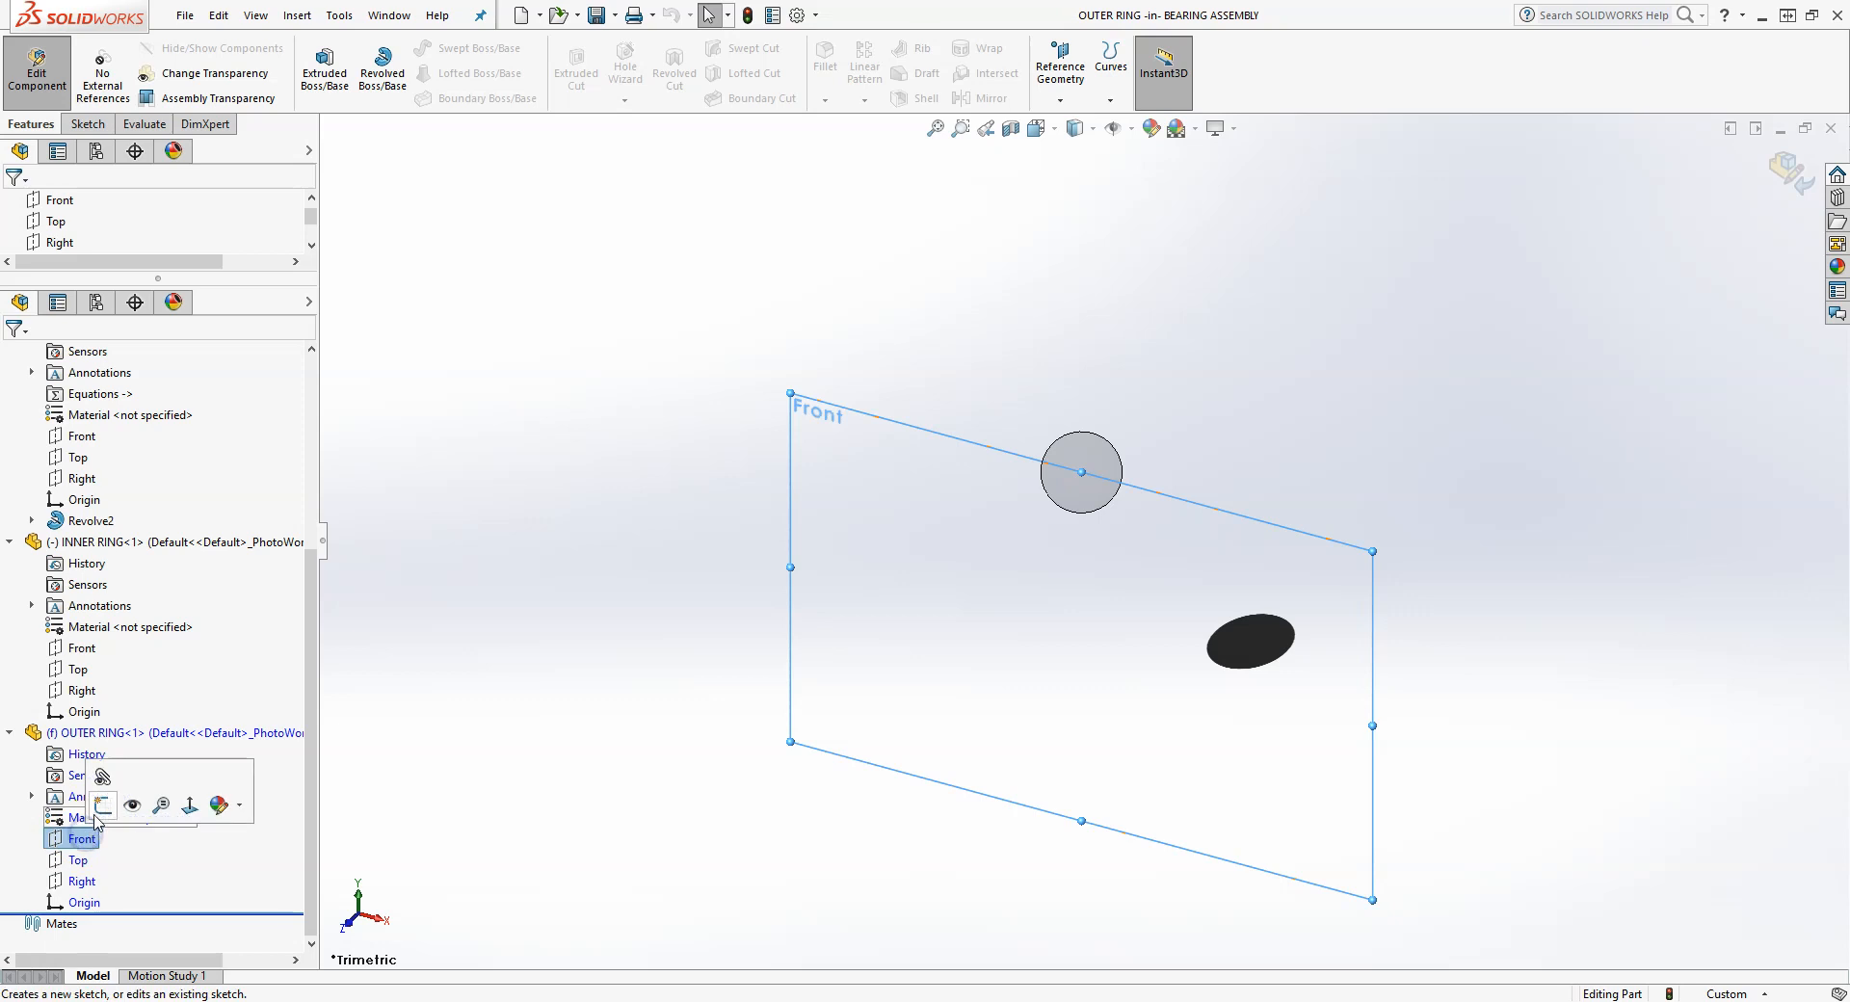
click(105, 808)
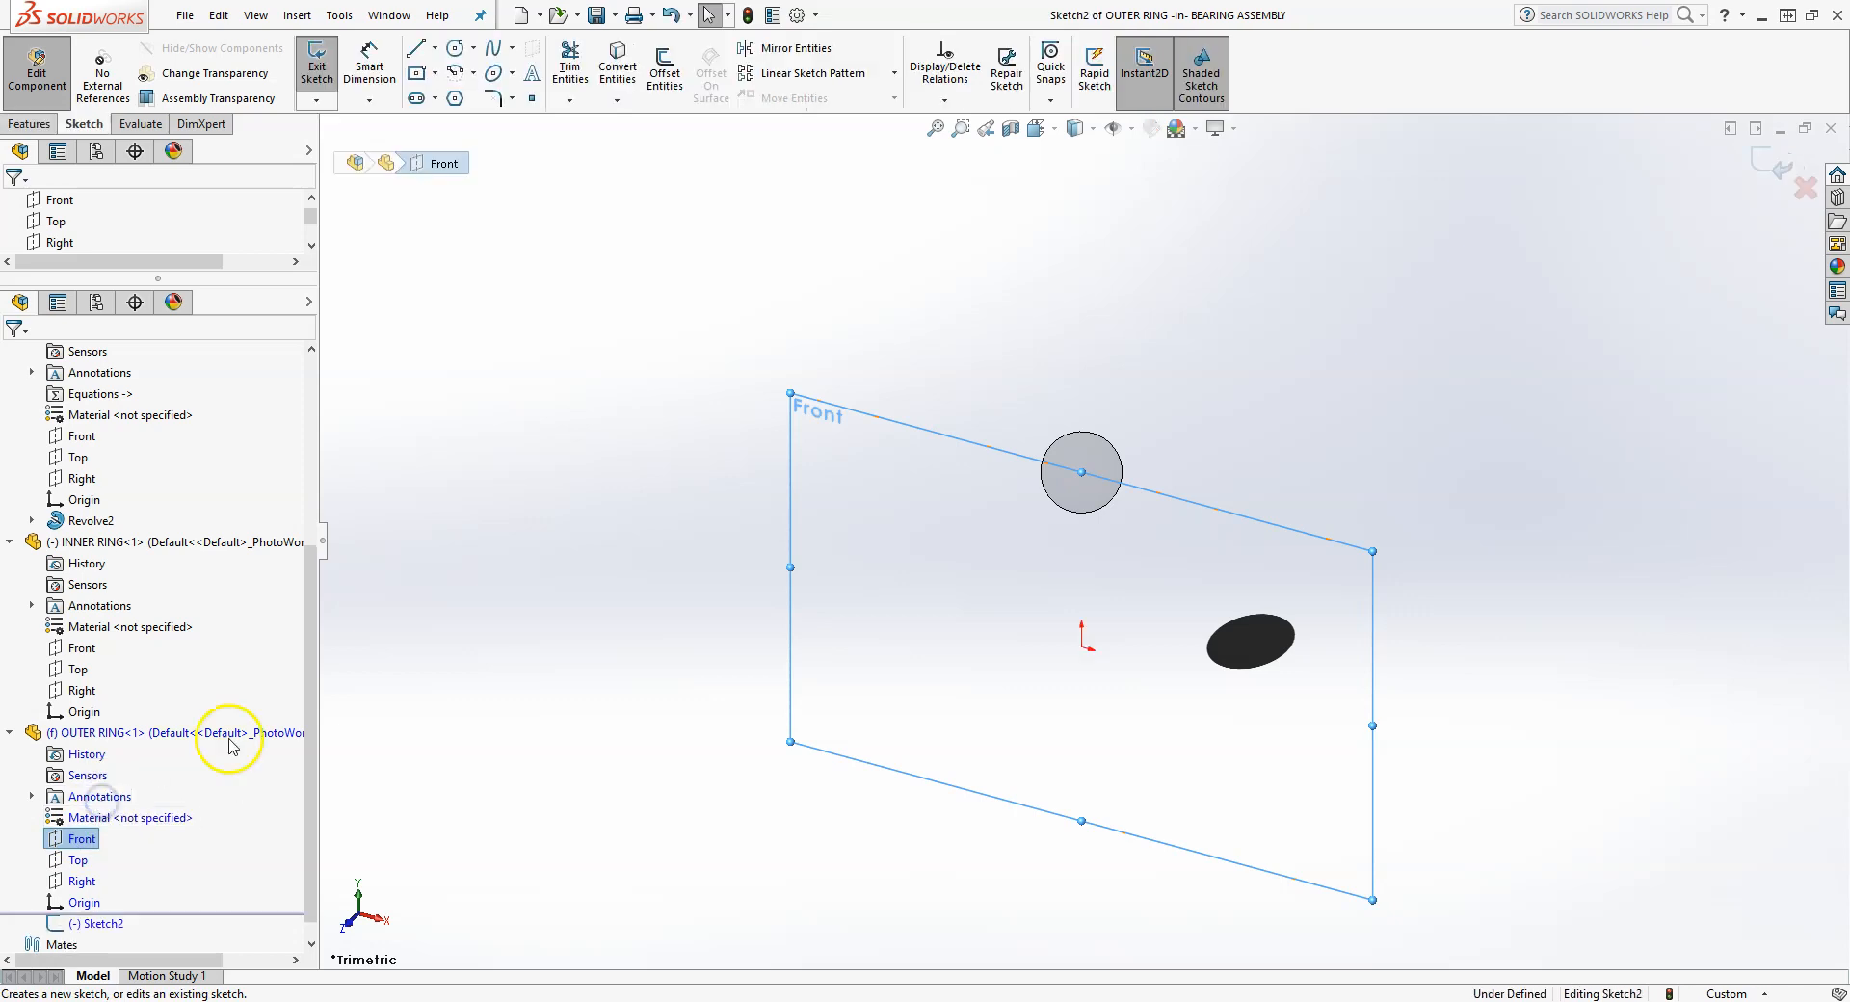
click(1036, 128)
click(1145, 239)
scroll(1118, 487, up, 5)
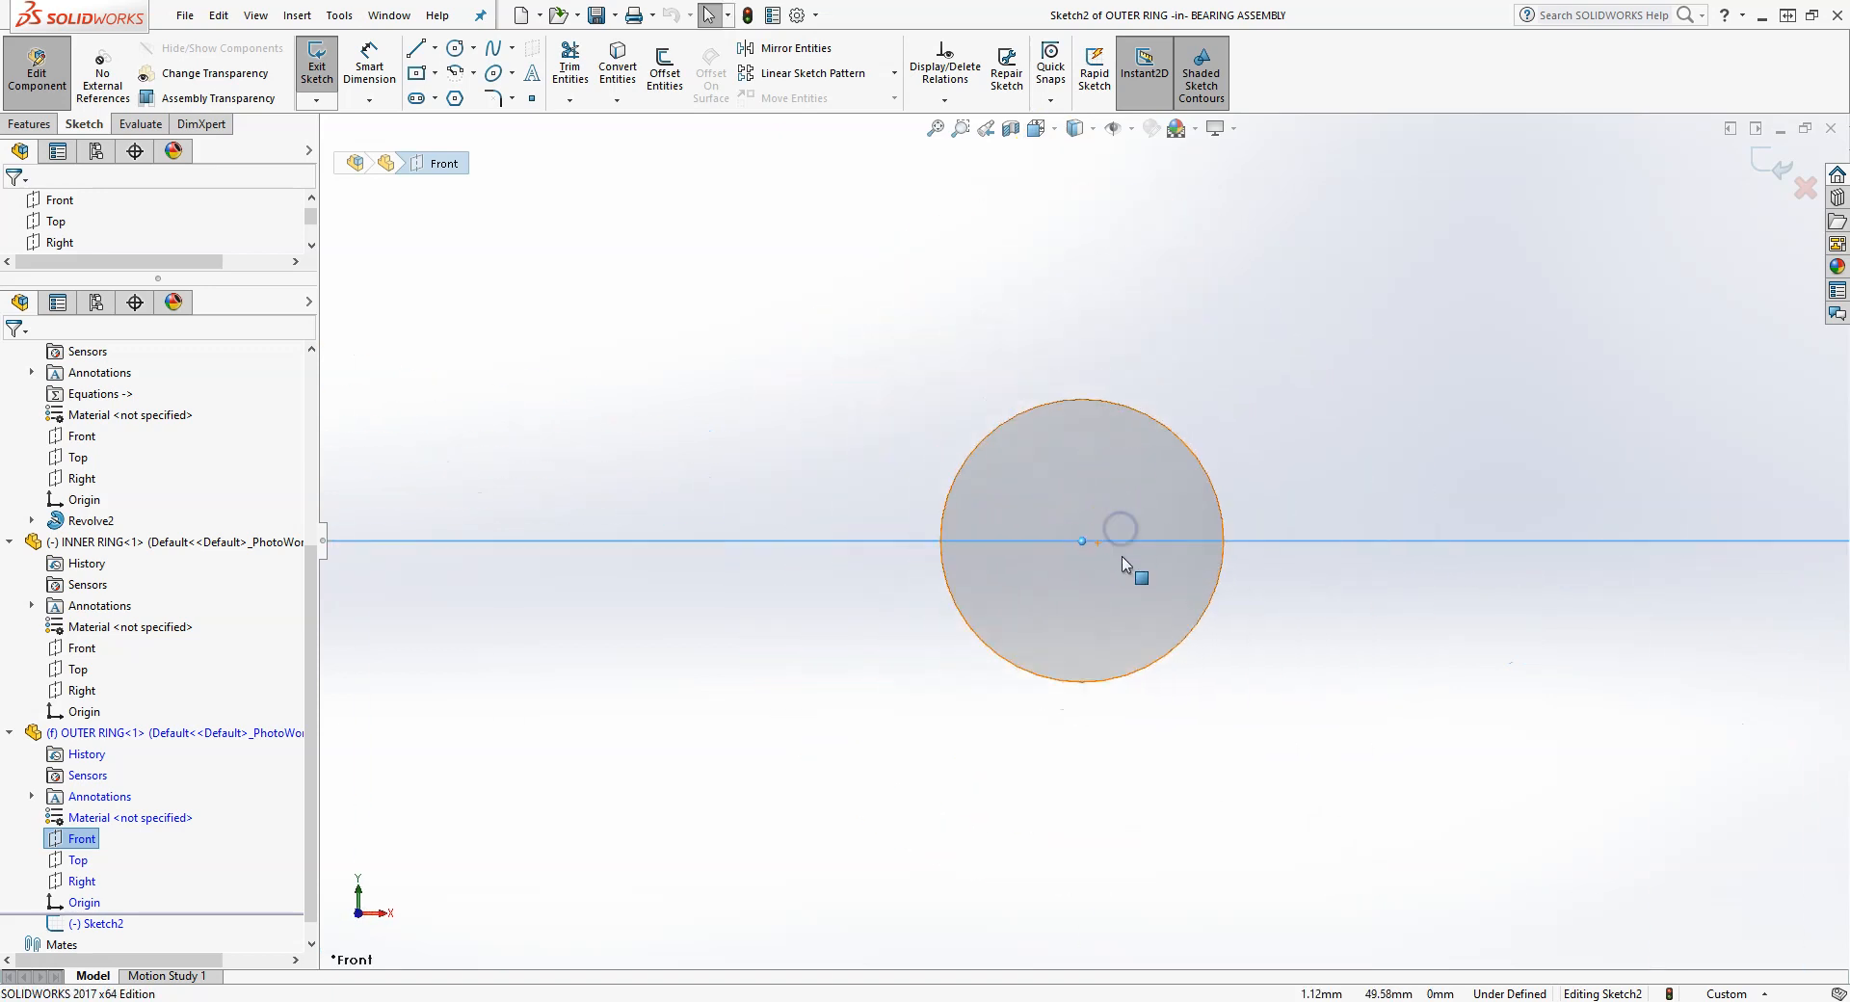
scroll(1137, 829, down, 2)
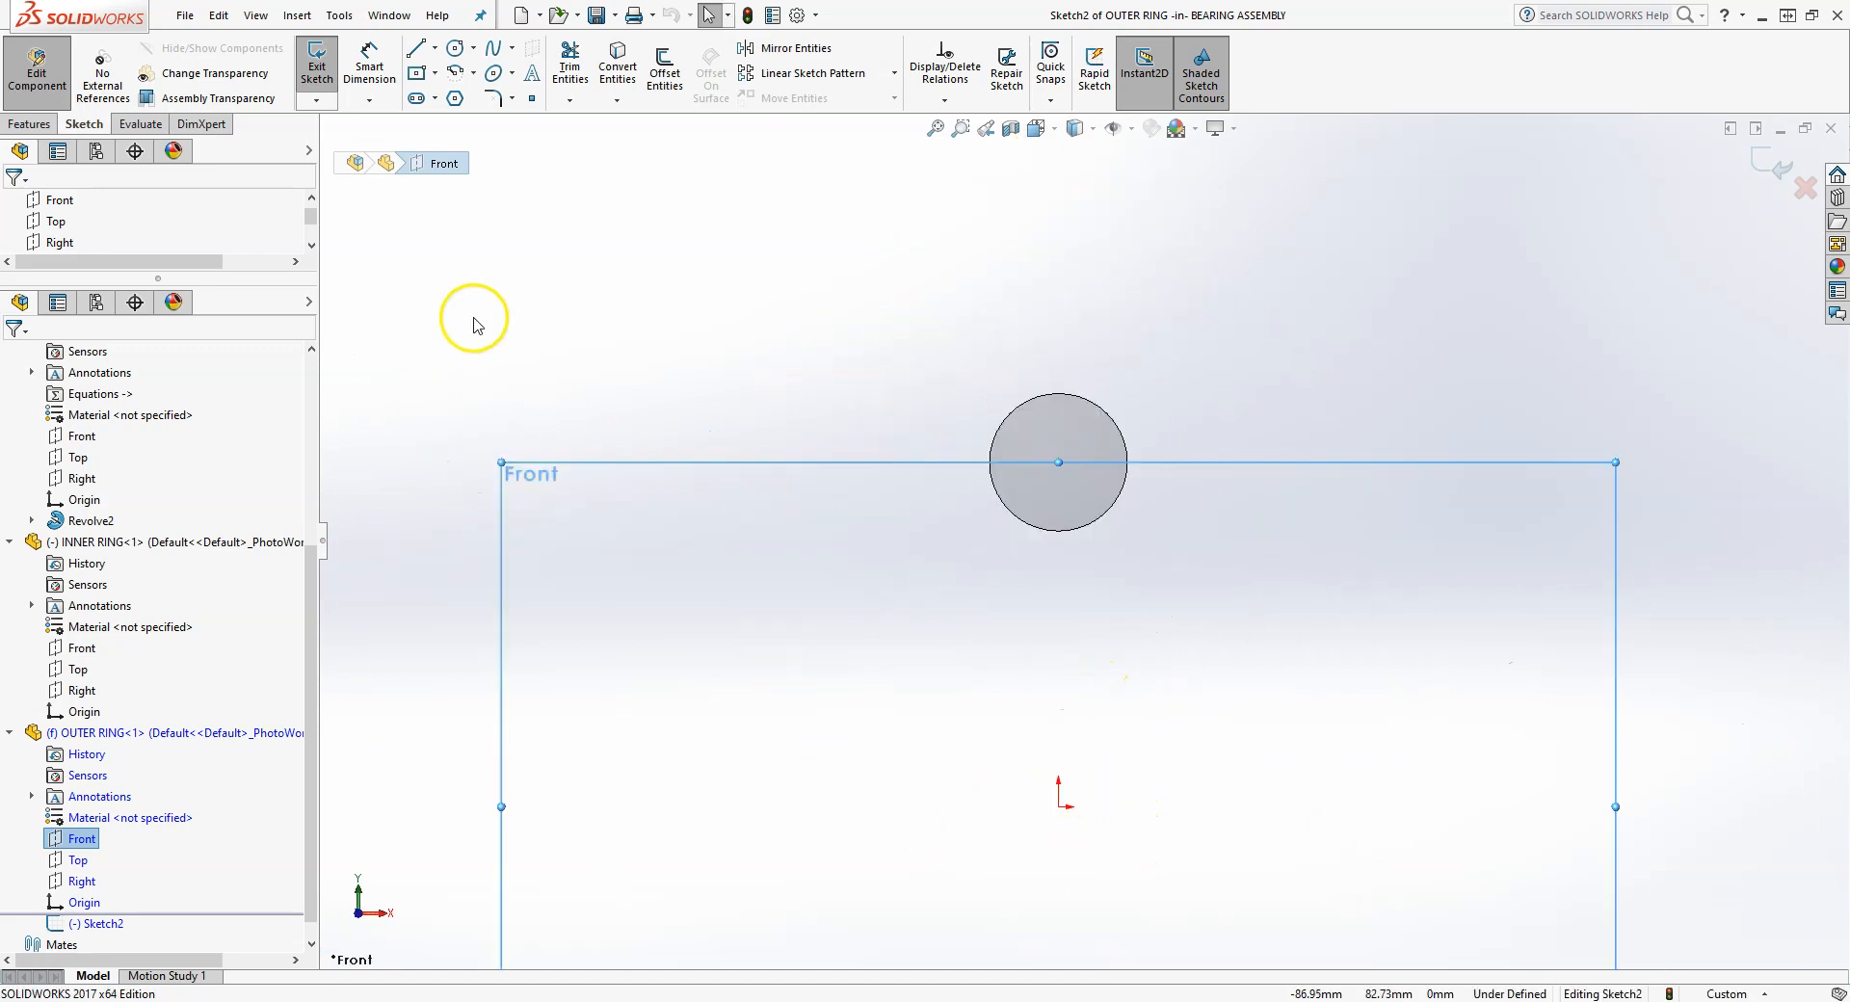
- Draw a horizontal midpoint construction line centred on the origin, extending about 70 mm to each side
click(435, 48)
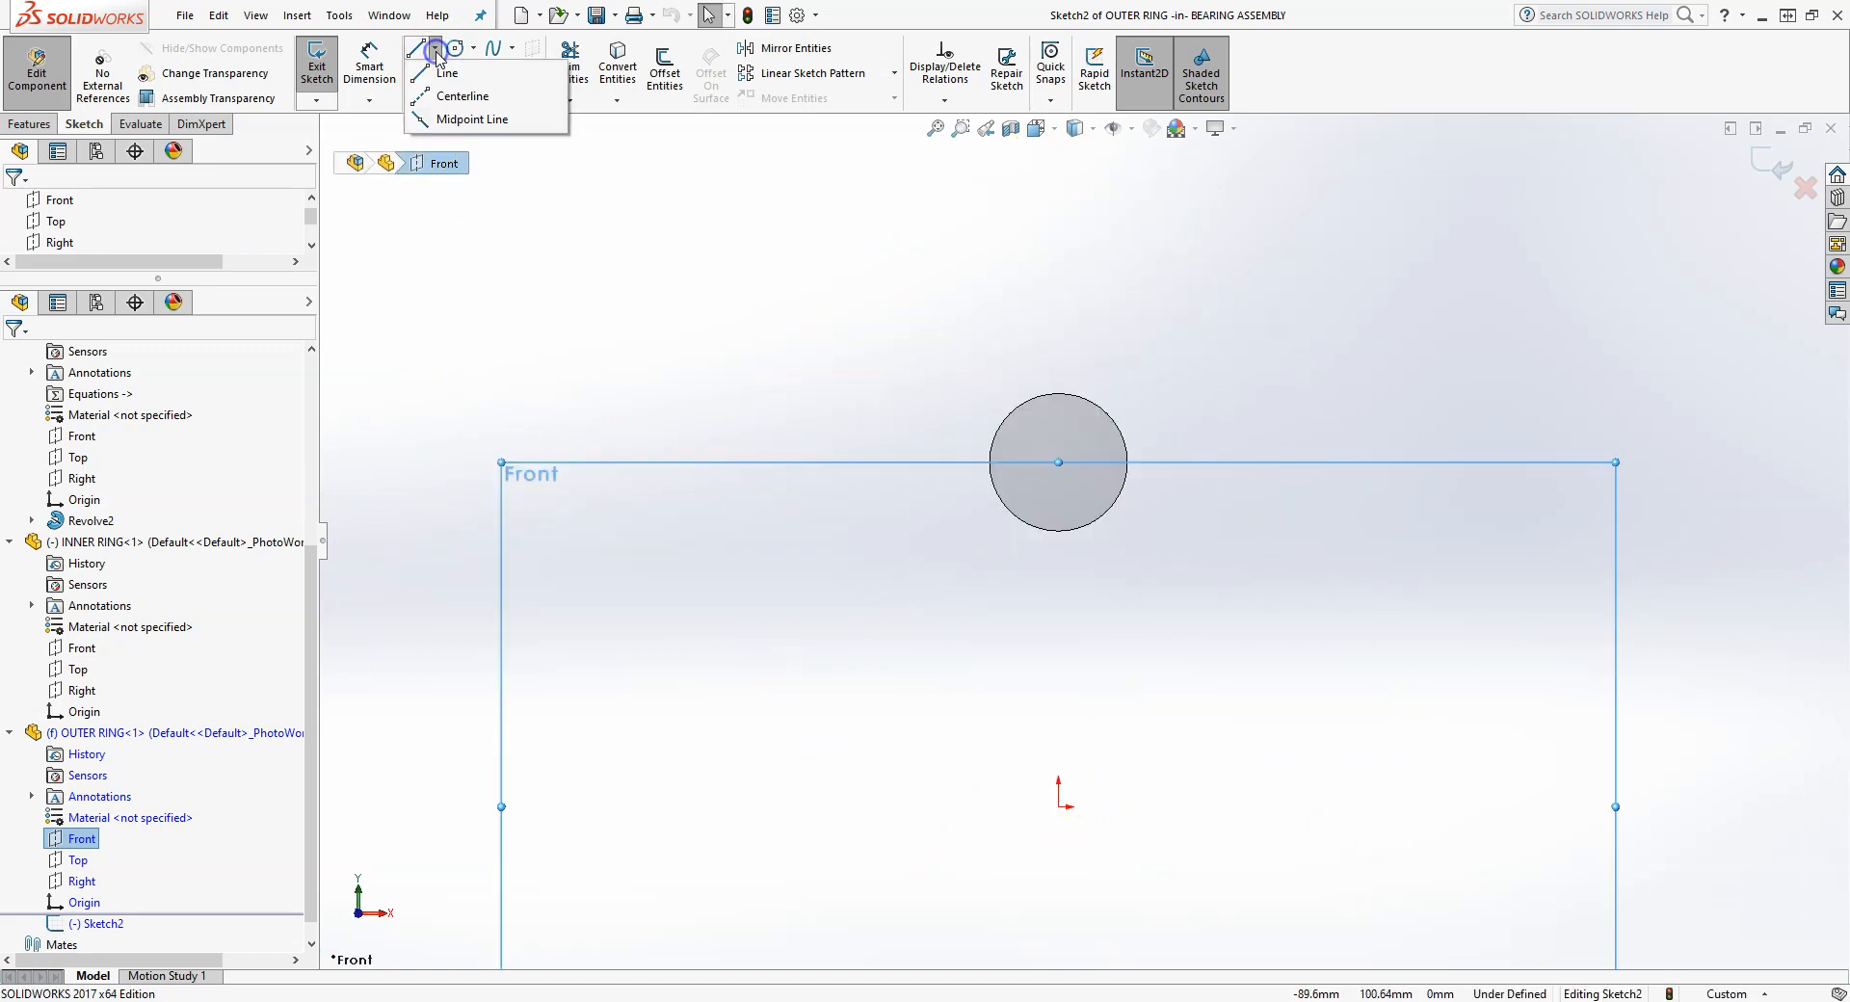
click(470, 90)
click(56, 612)
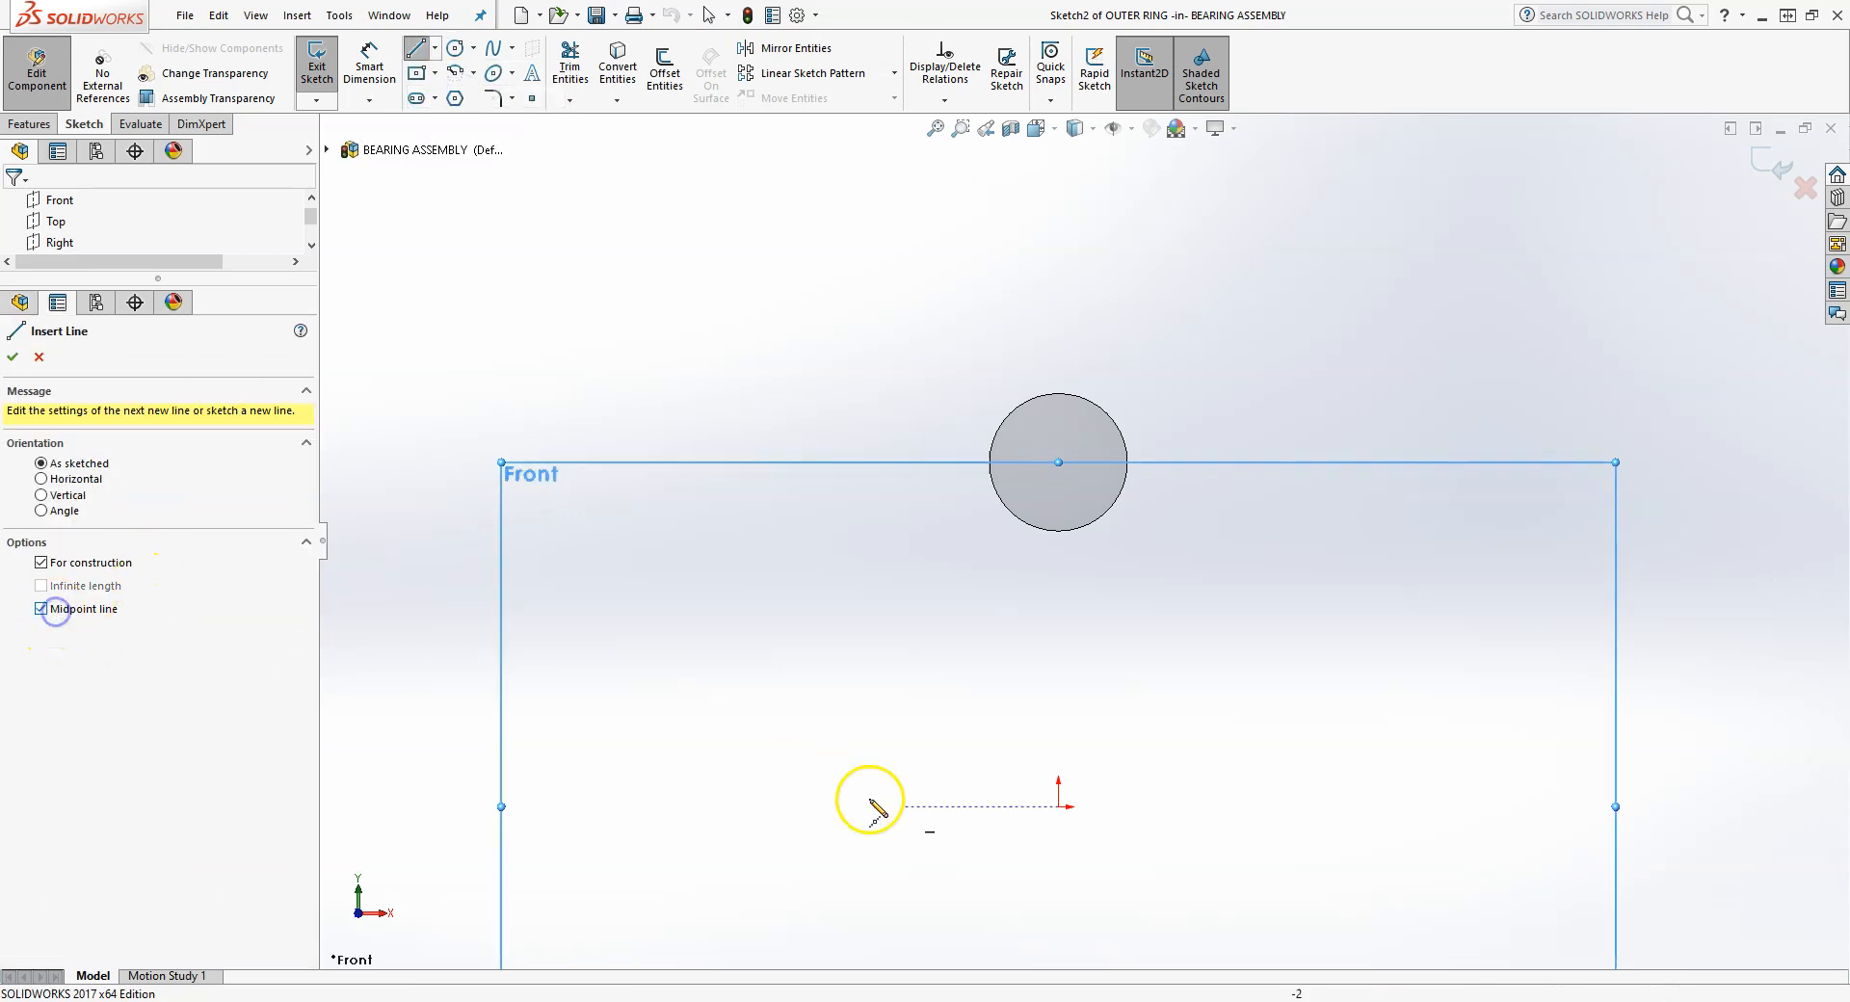
click(1058, 806)
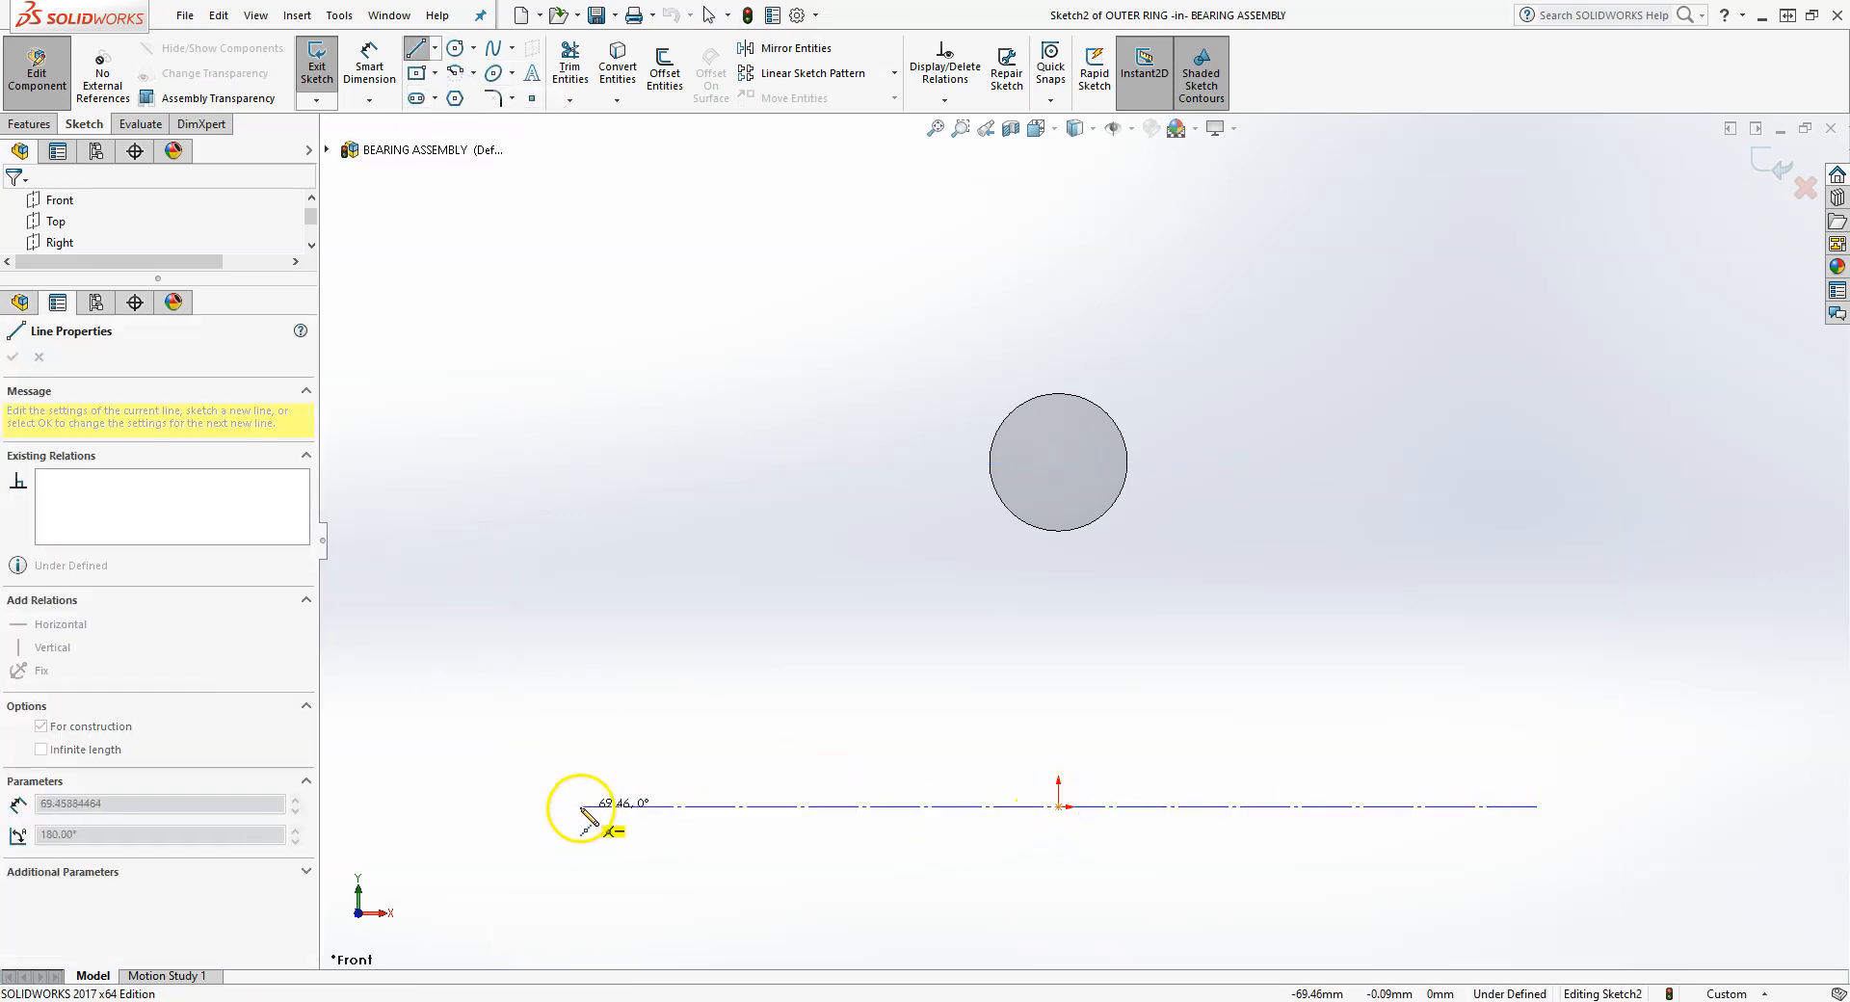
click(572, 807)
right_click(508, 652)
click(555, 674)
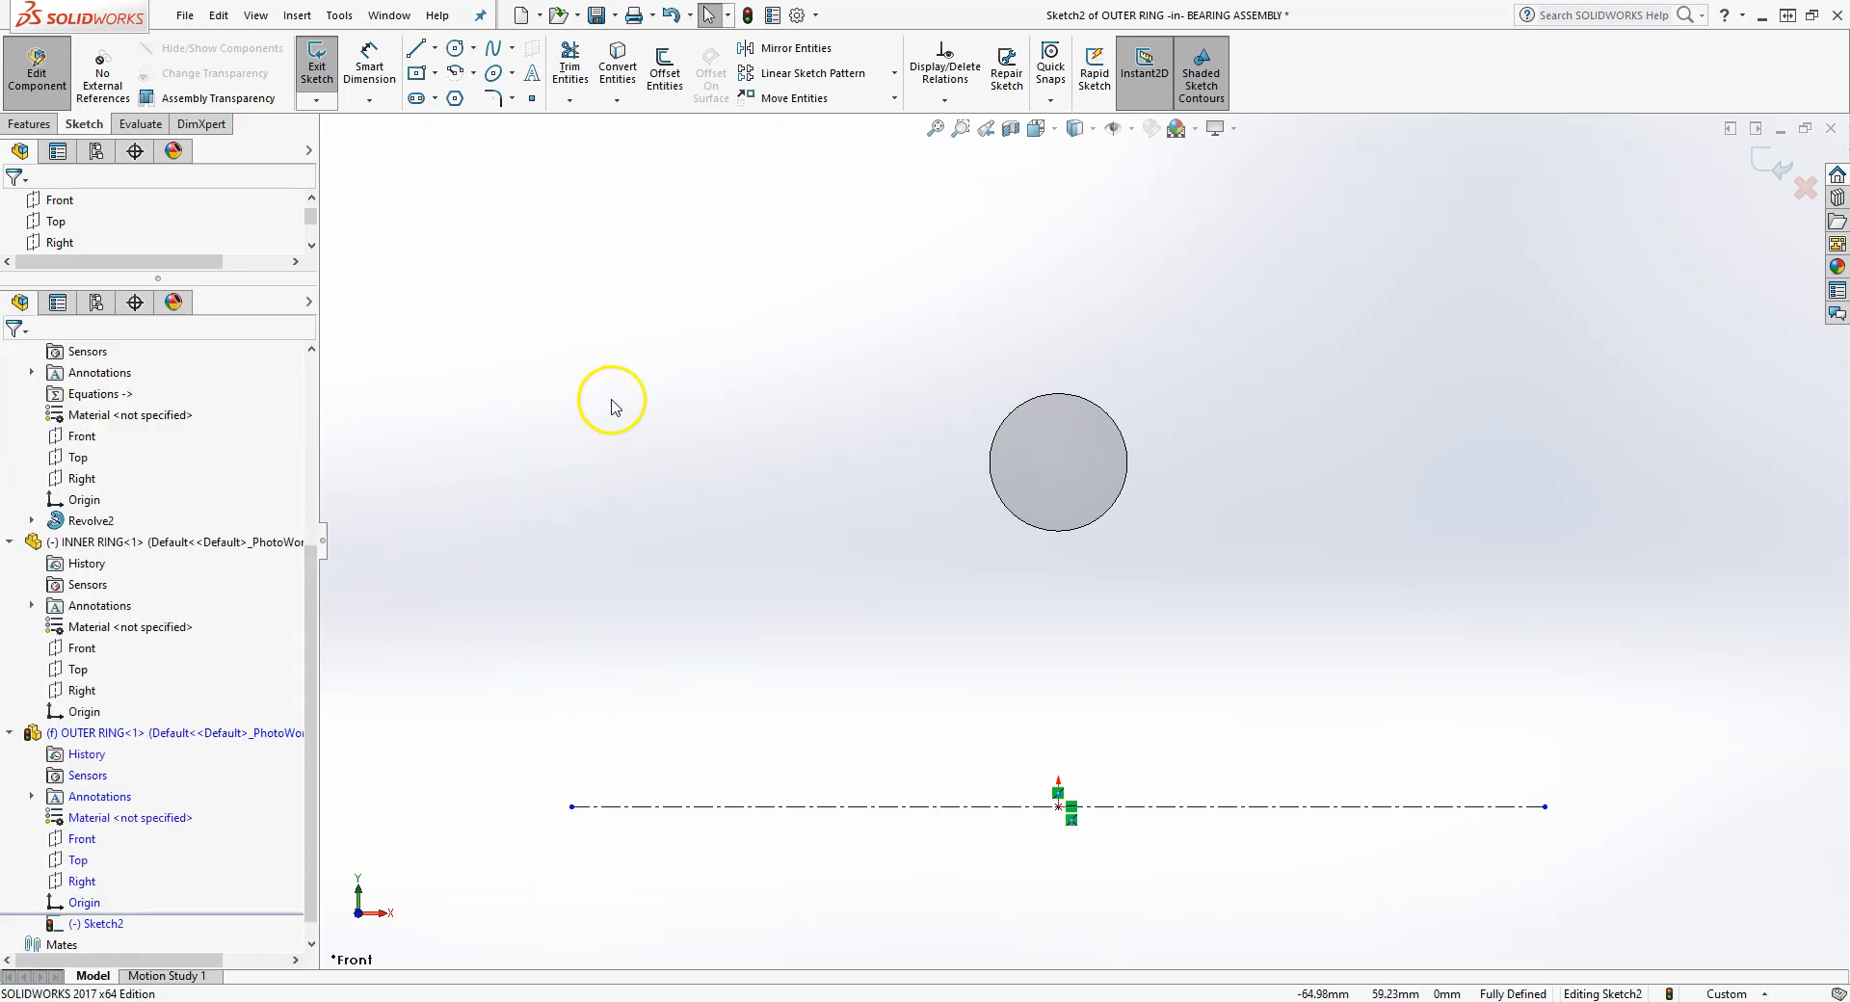
- Draw a vertical centerline from the origin up through the ball, about 84 mm long
click(436, 47)
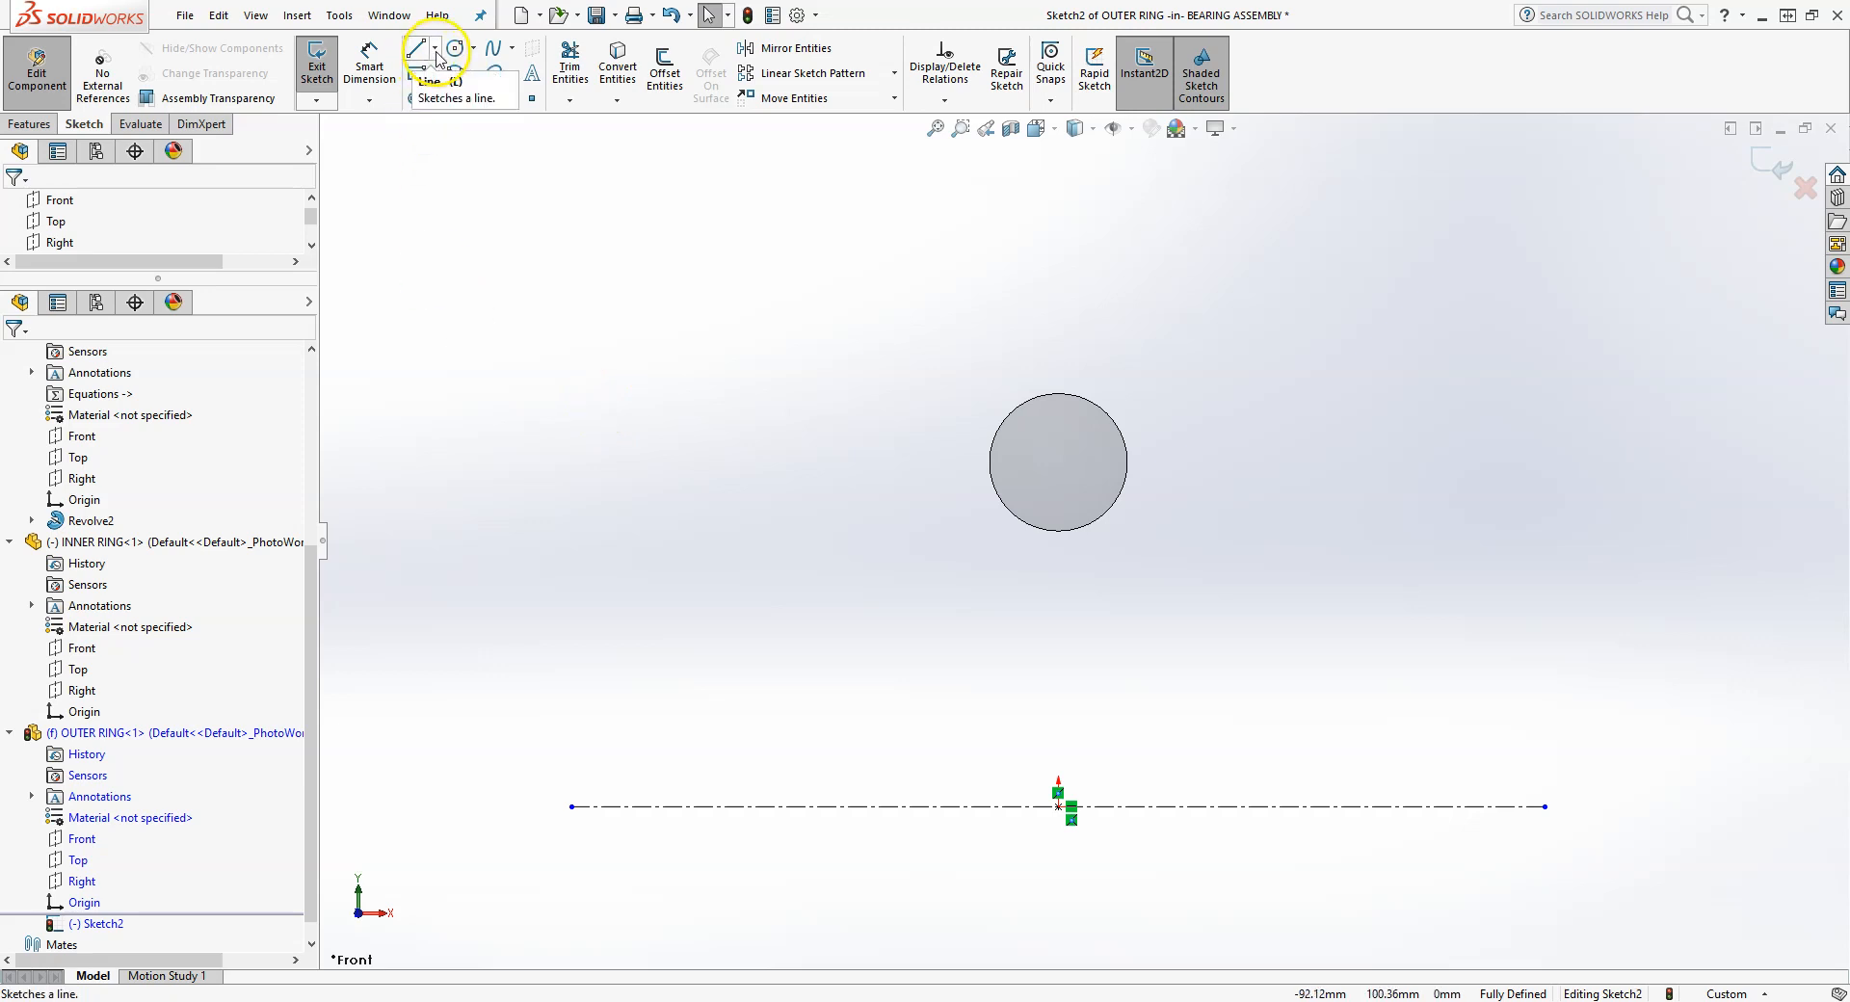
click(462, 88)
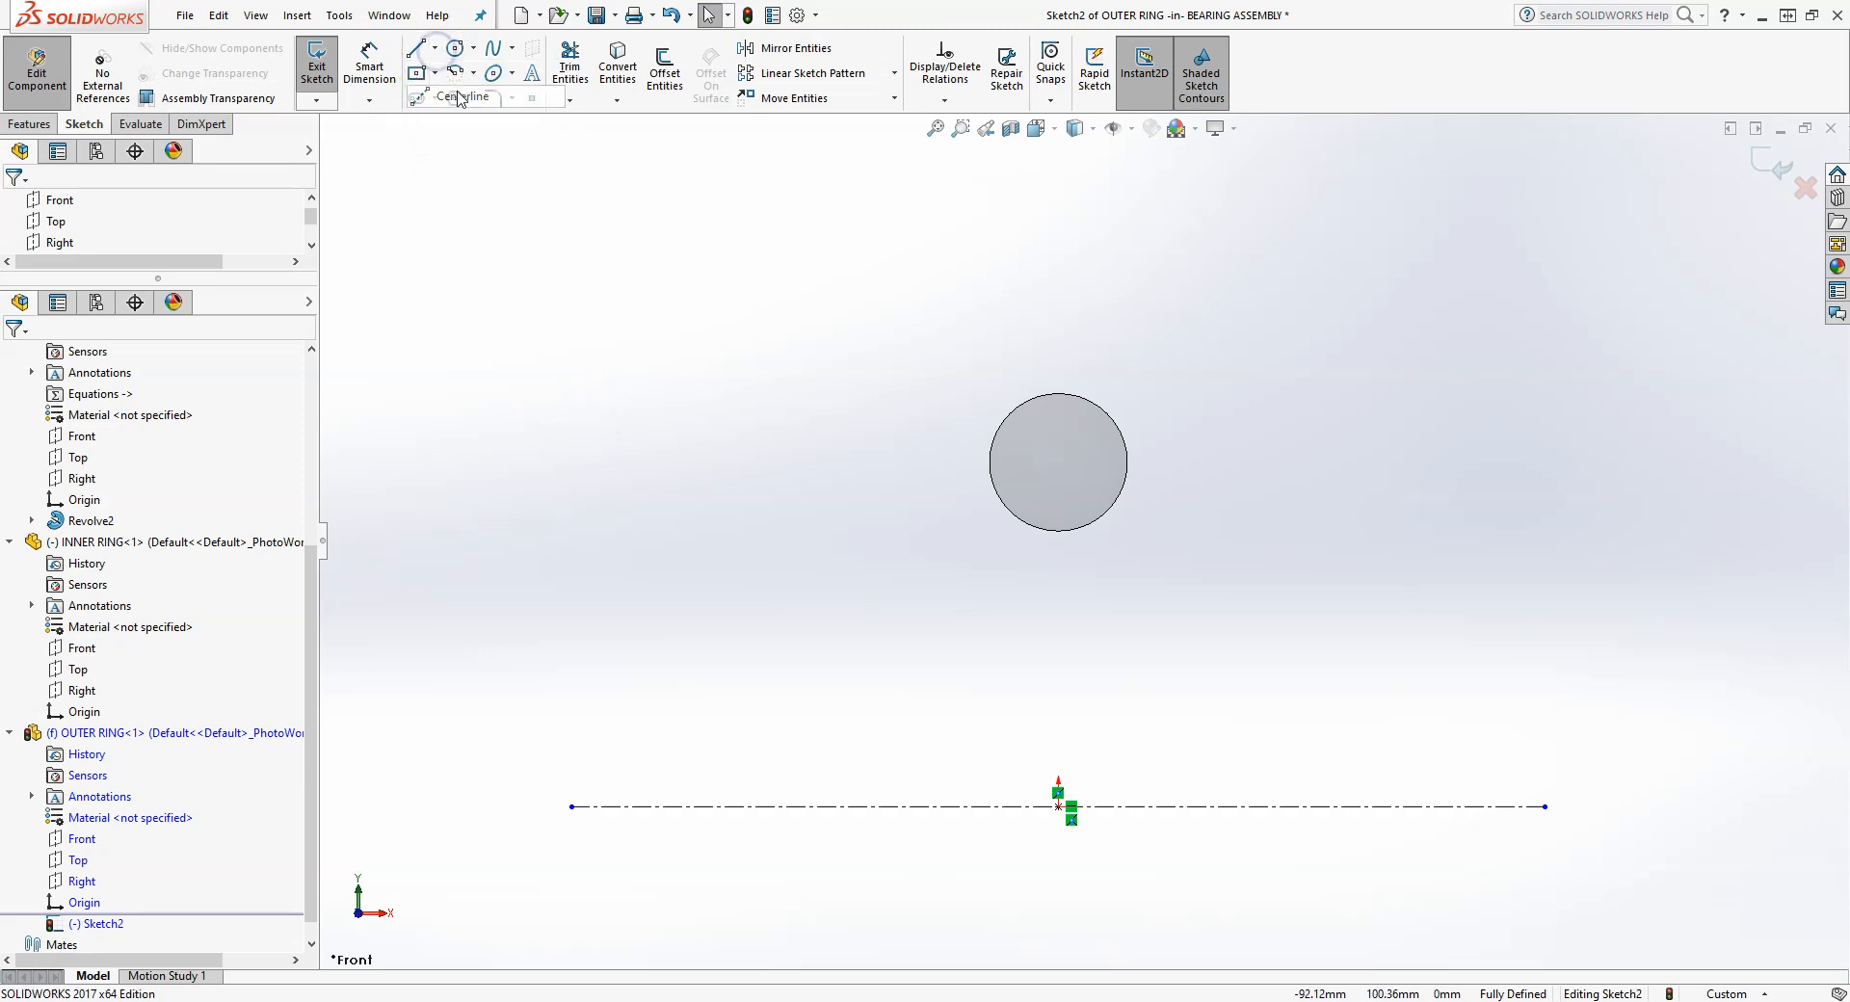
click(1059, 807)
click(1058, 228)
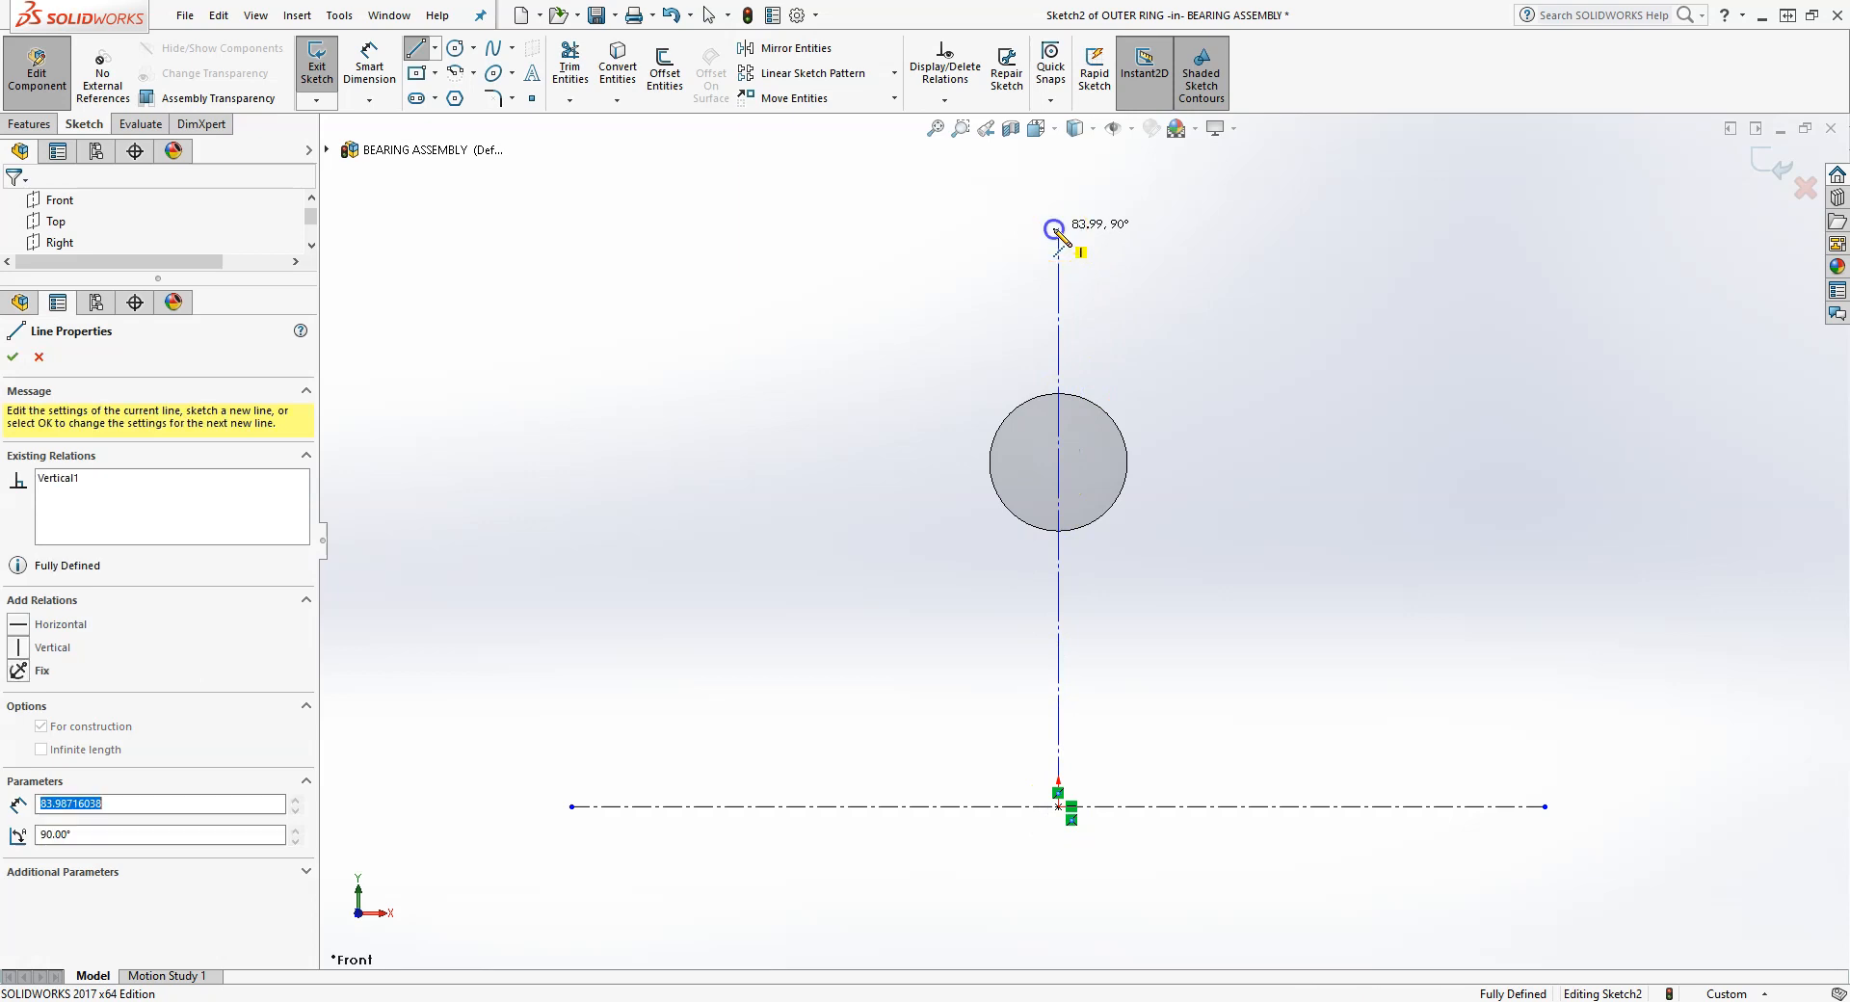
right_click(959, 248)
click(1010, 264)
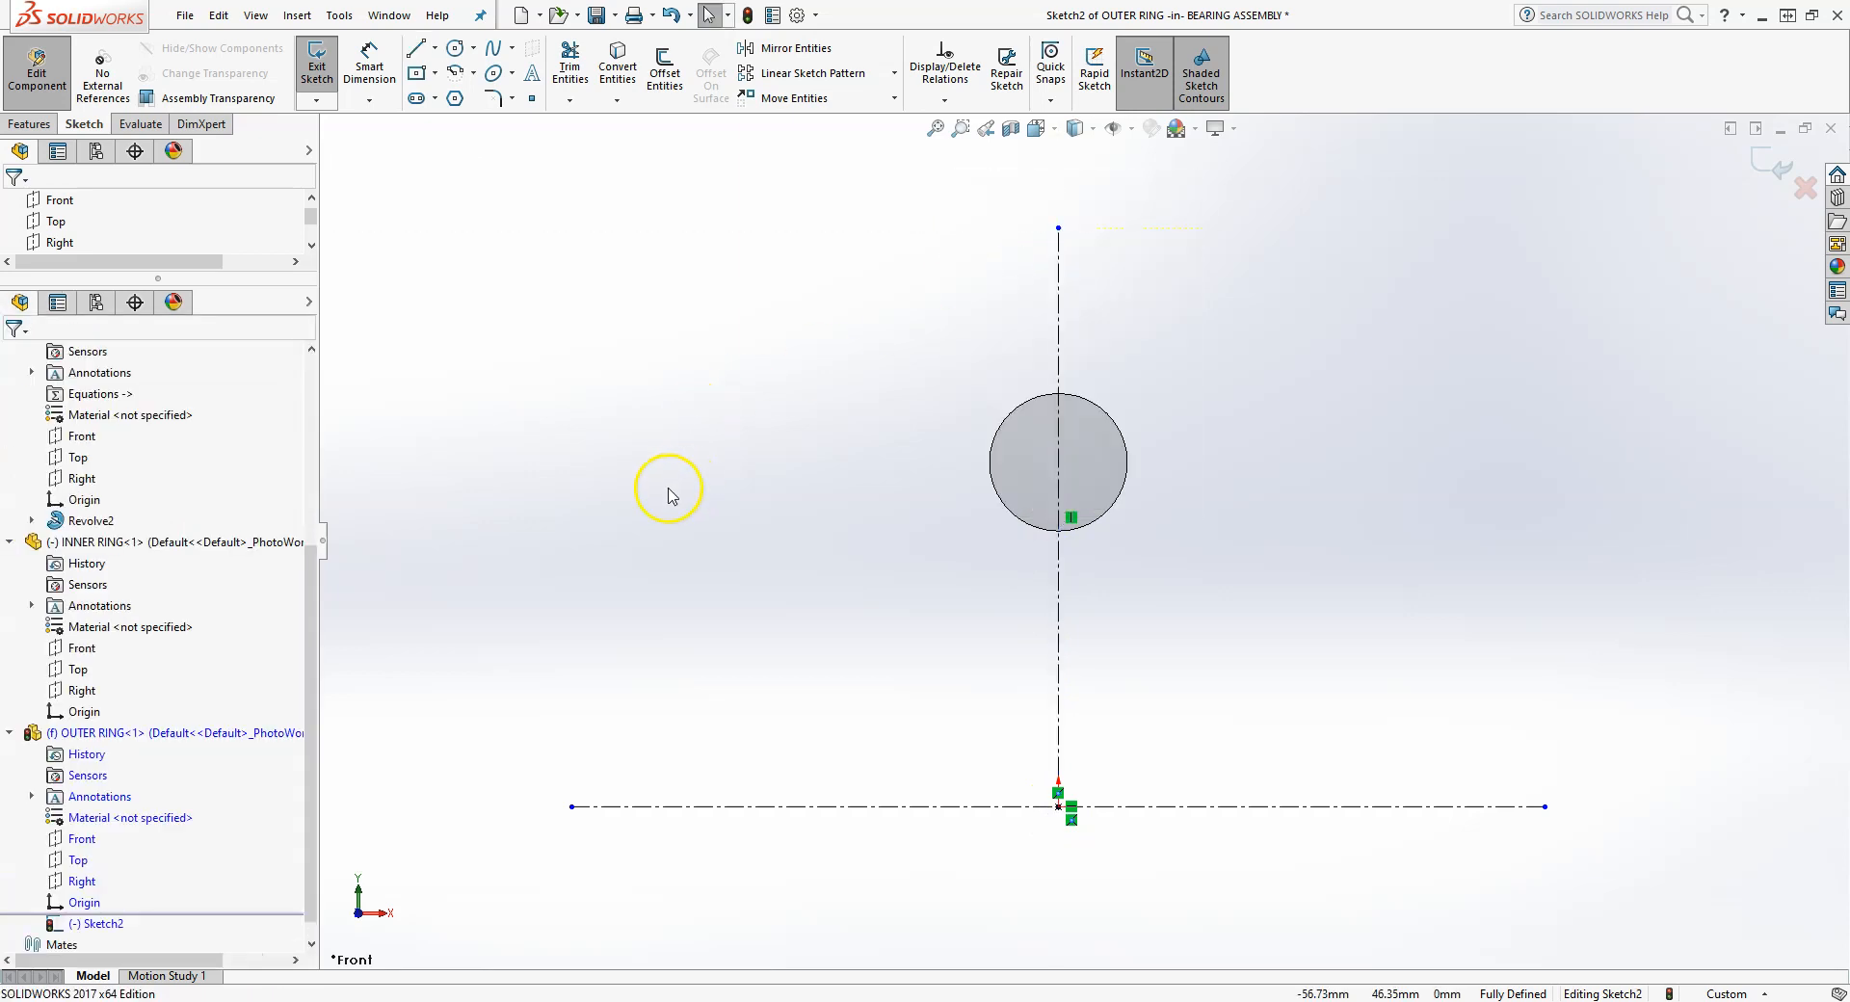
- Sketch a center rectangle about 76 by 16 mm, centred on the vertical centerline just above the ball and overlapping its upper part
click(435, 72)
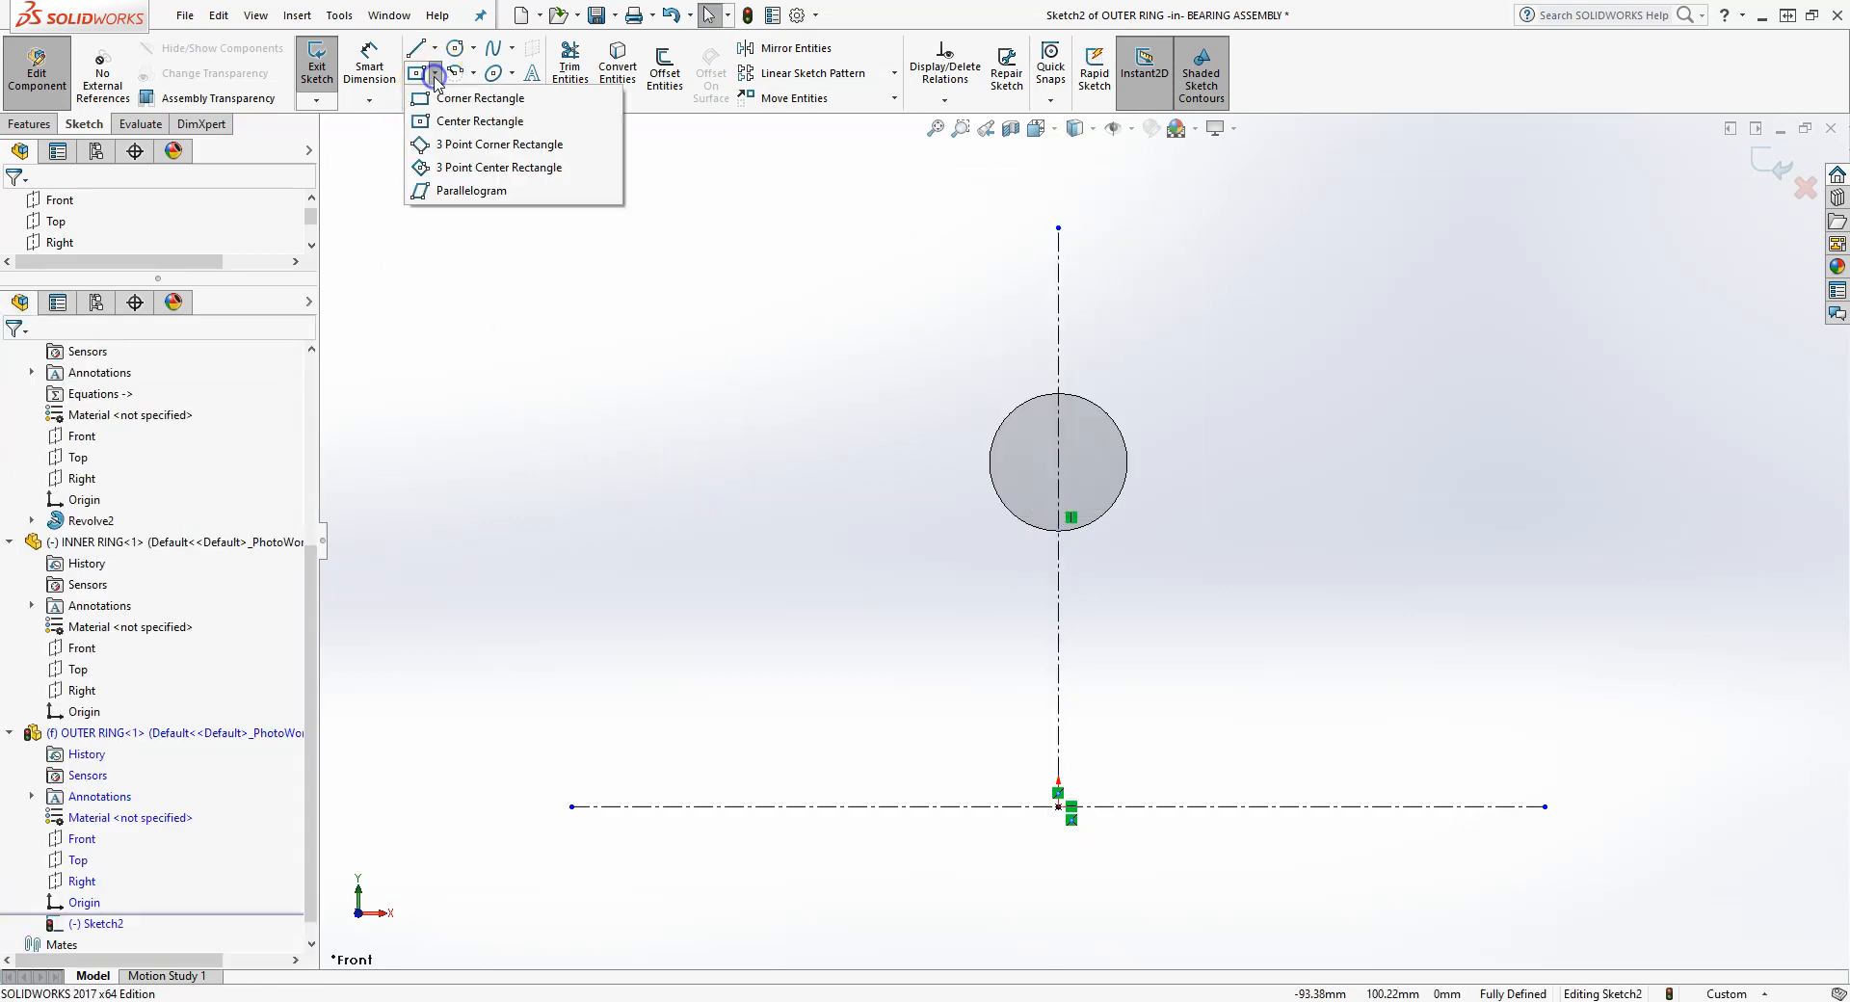
click(454, 123)
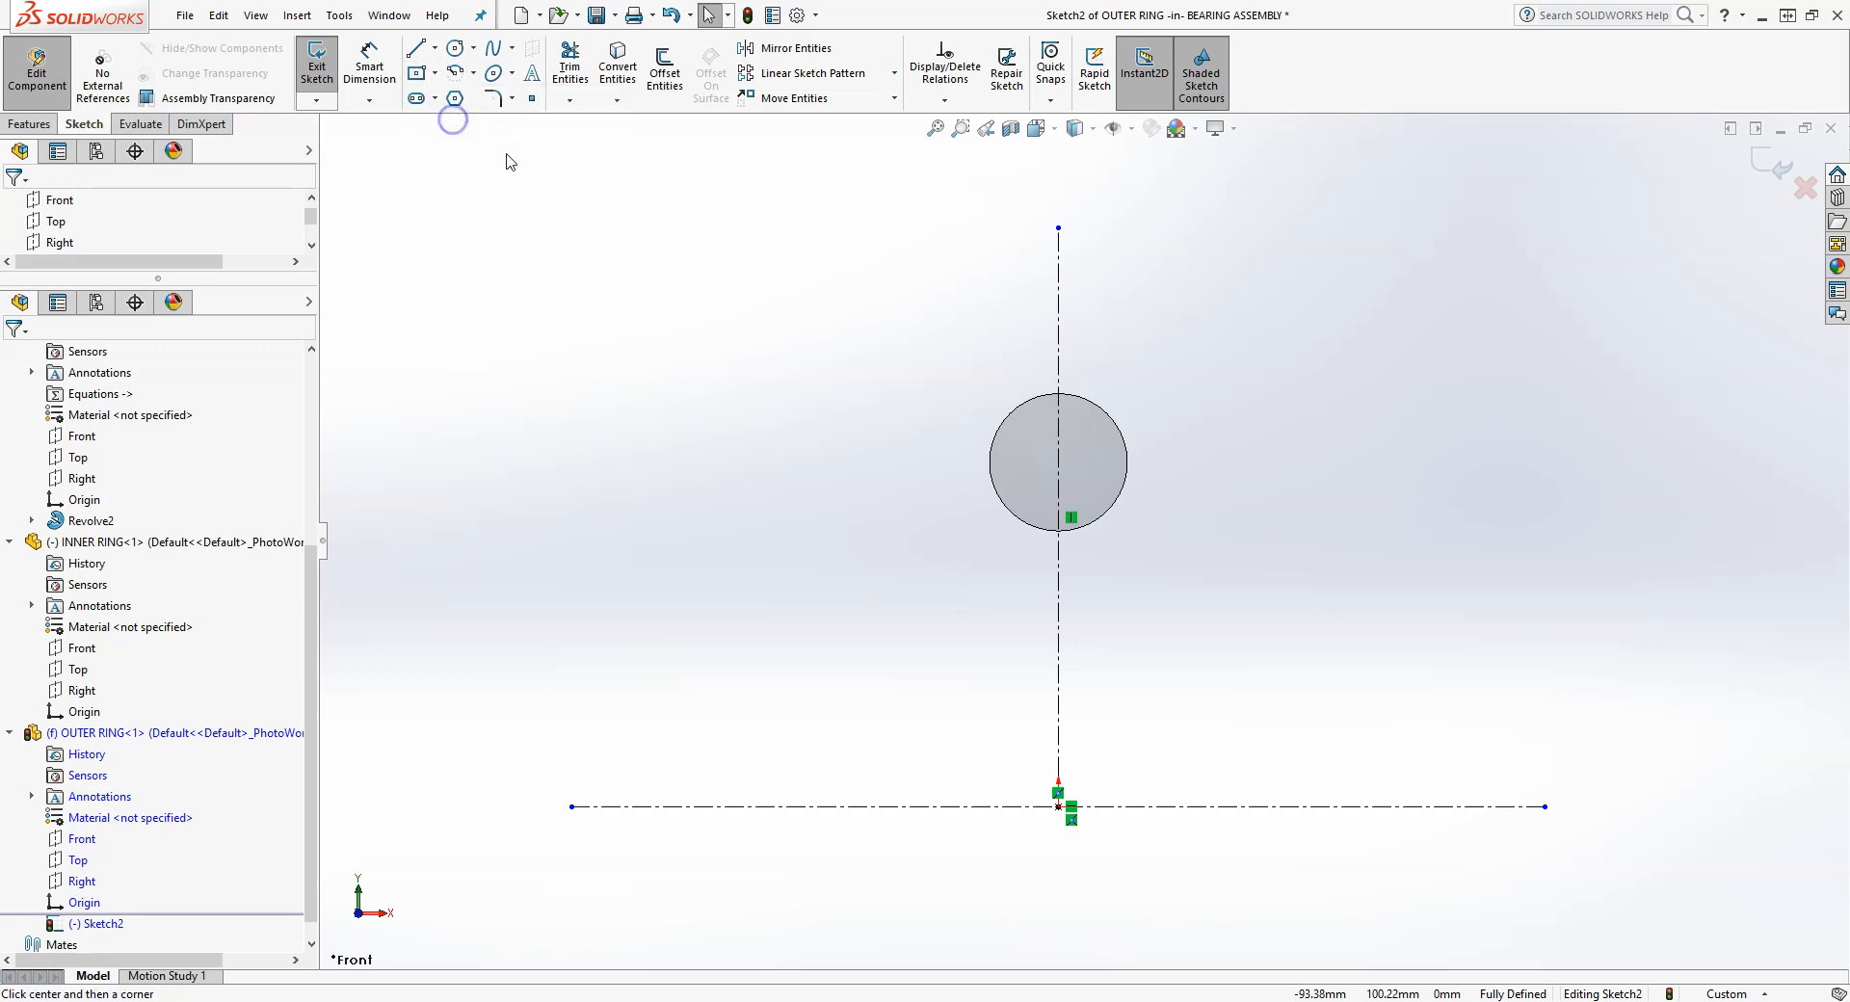
click(1058, 364)
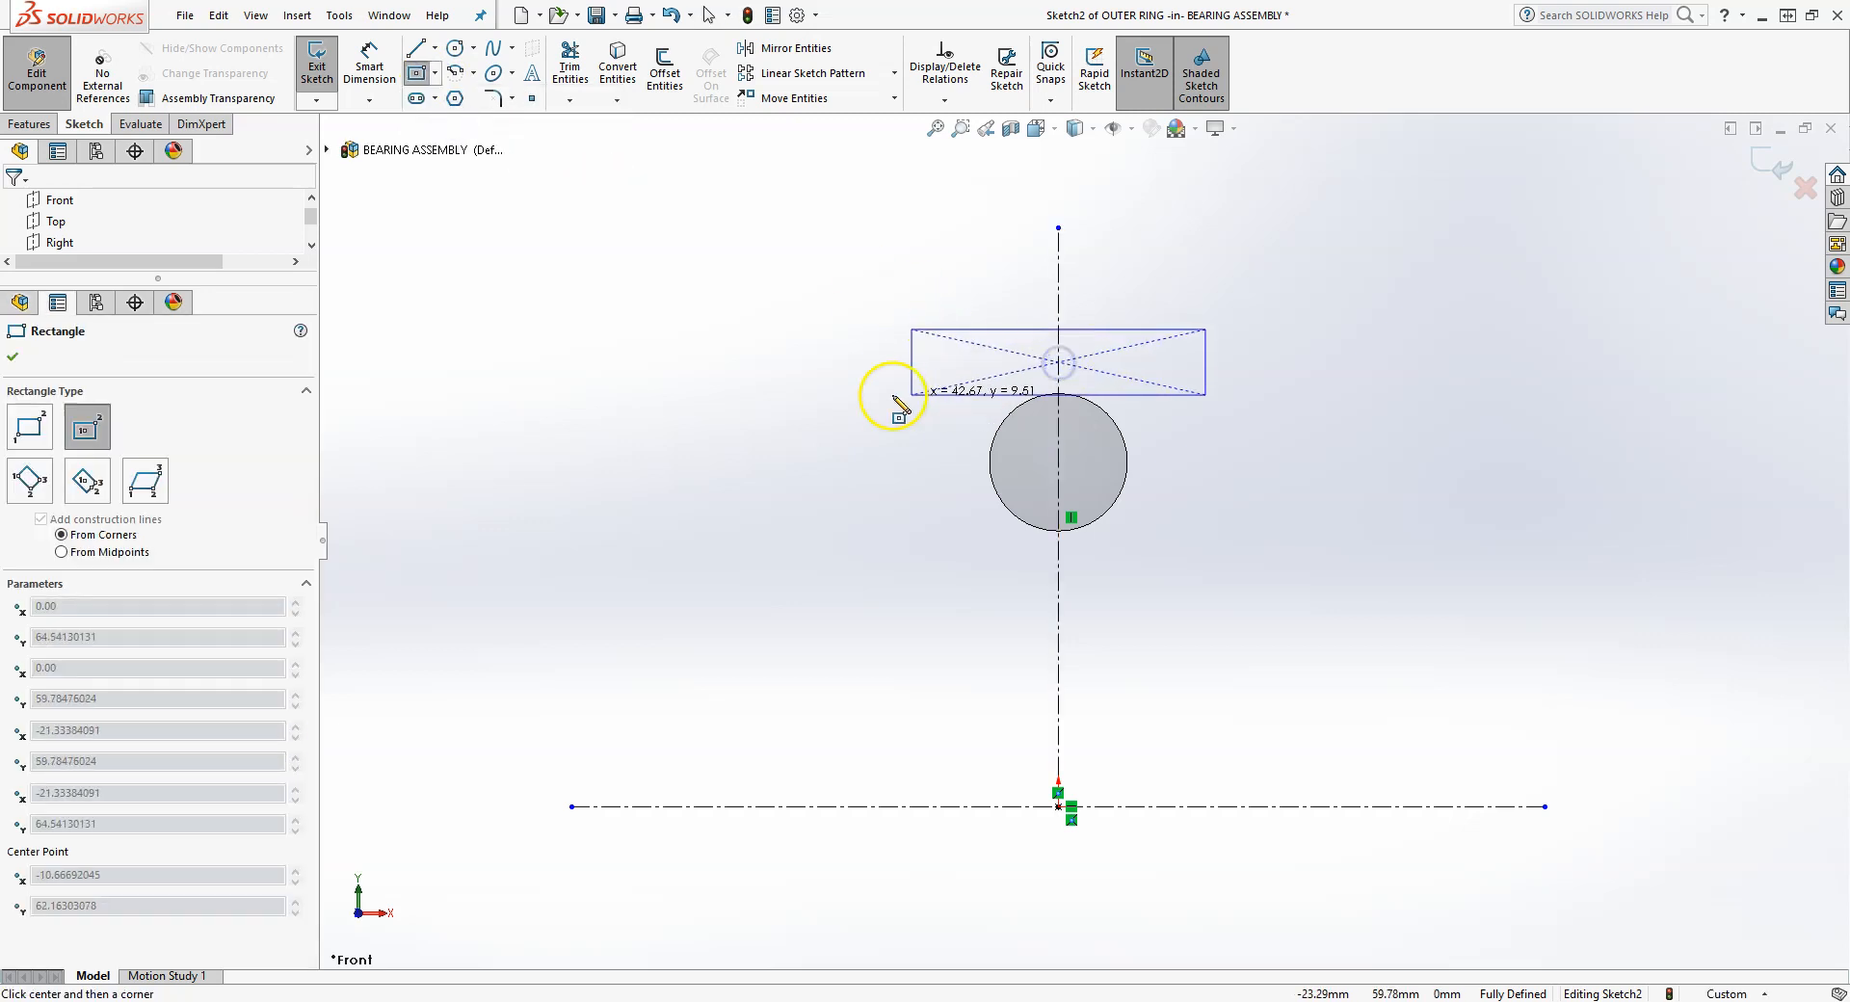
click(797, 416)
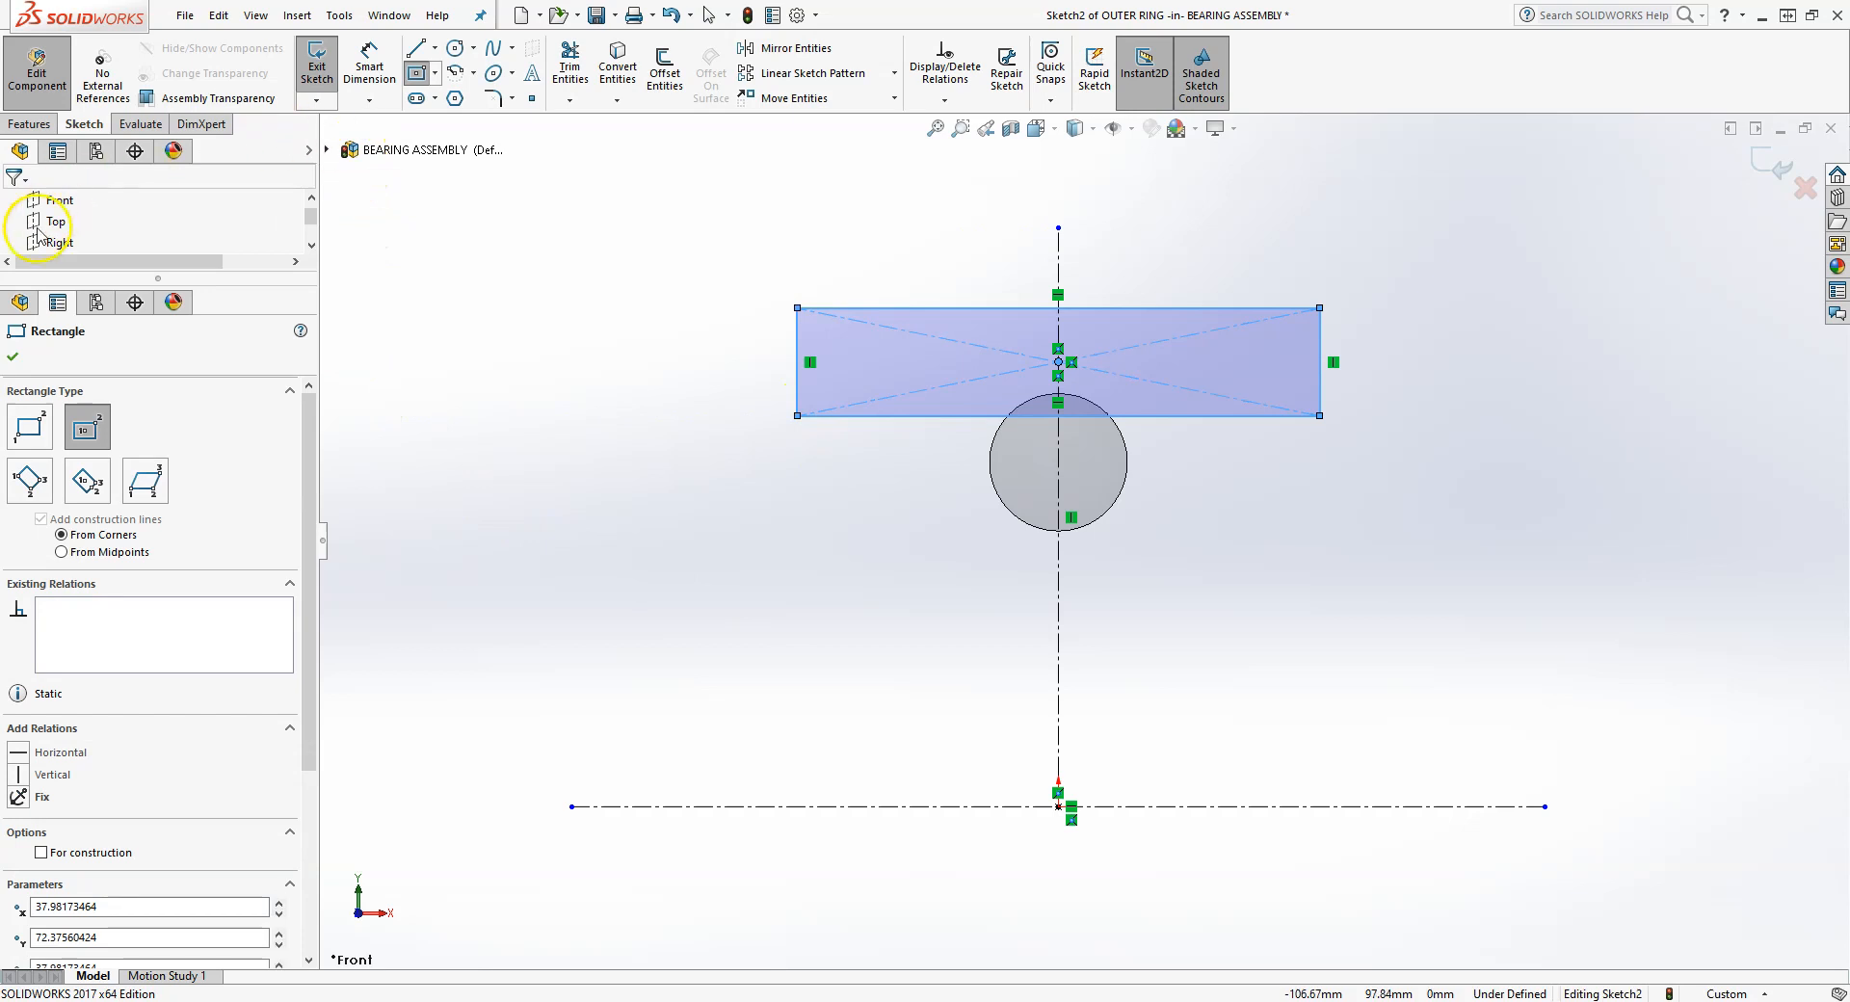
click(13, 356)
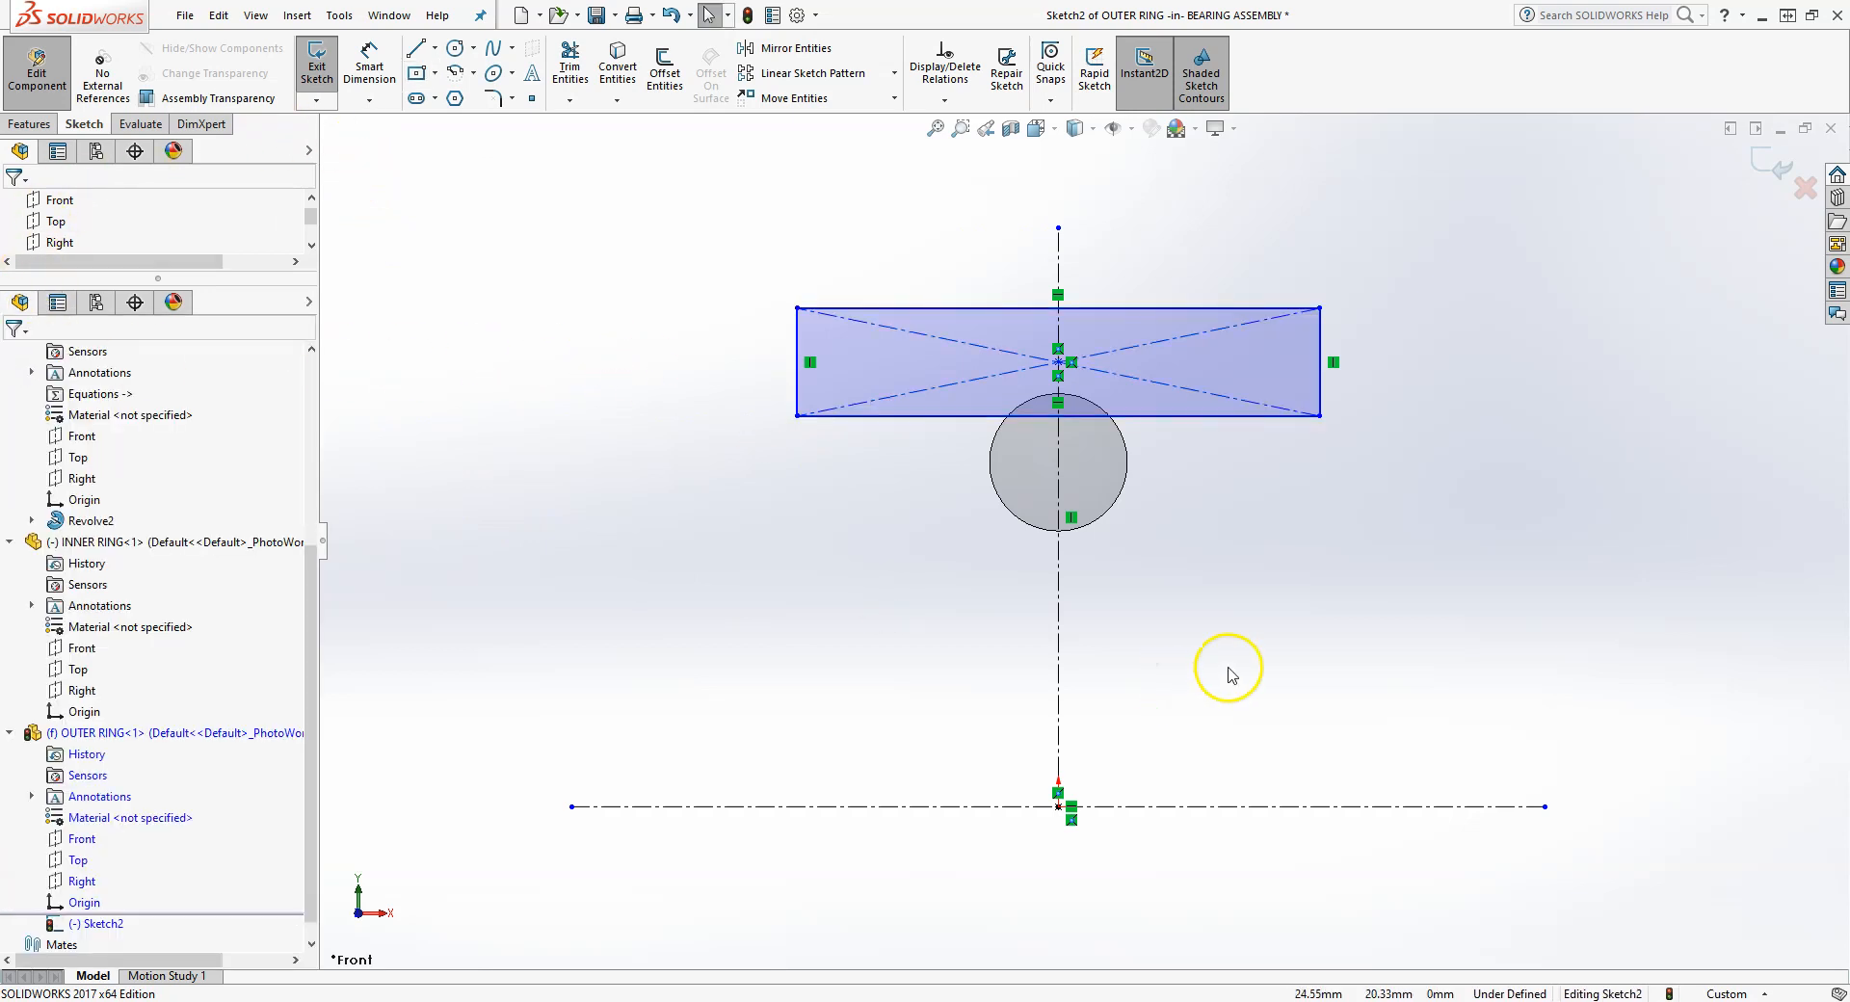
- Sketch a centerpoint arc over the ball, centred on the vertical centerline about 48 mm above the origin, with both ends on the rectangle's lower edge
scroll(1235, 547, down, 1)
scroll(1235, 547, up, 1)
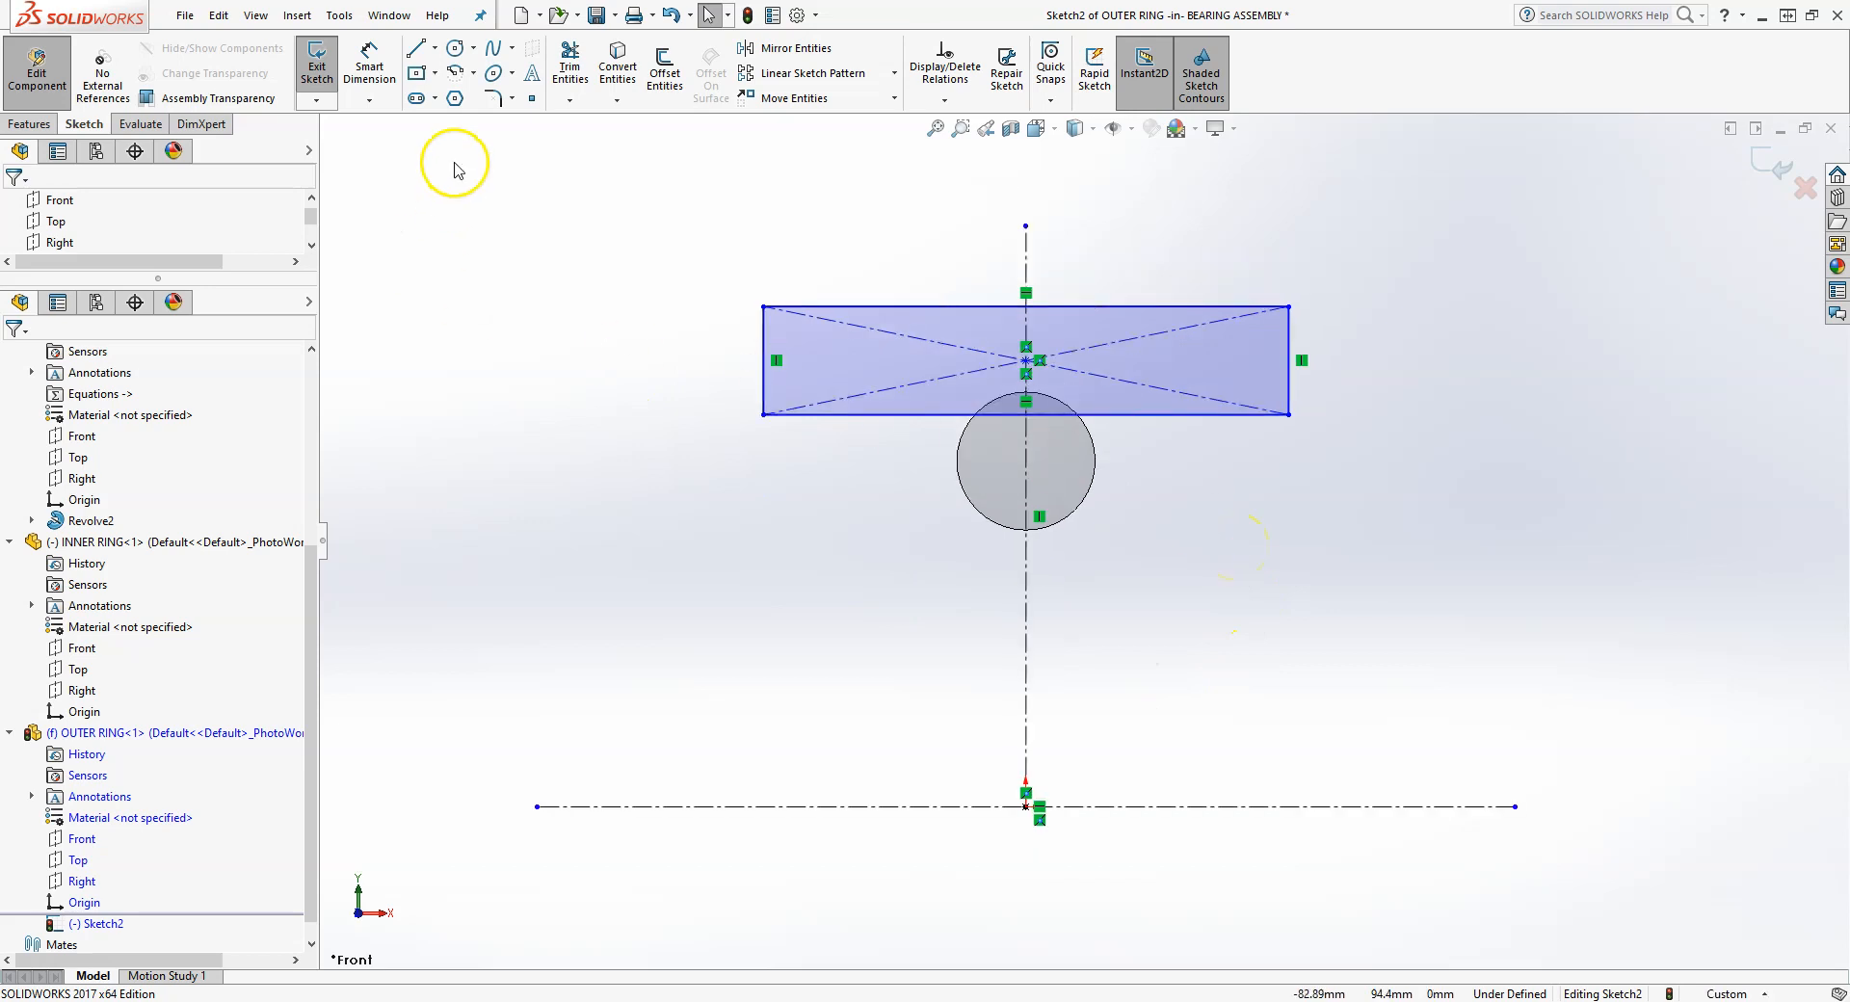
click(453, 75)
click(1026, 472)
click(1135, 416)
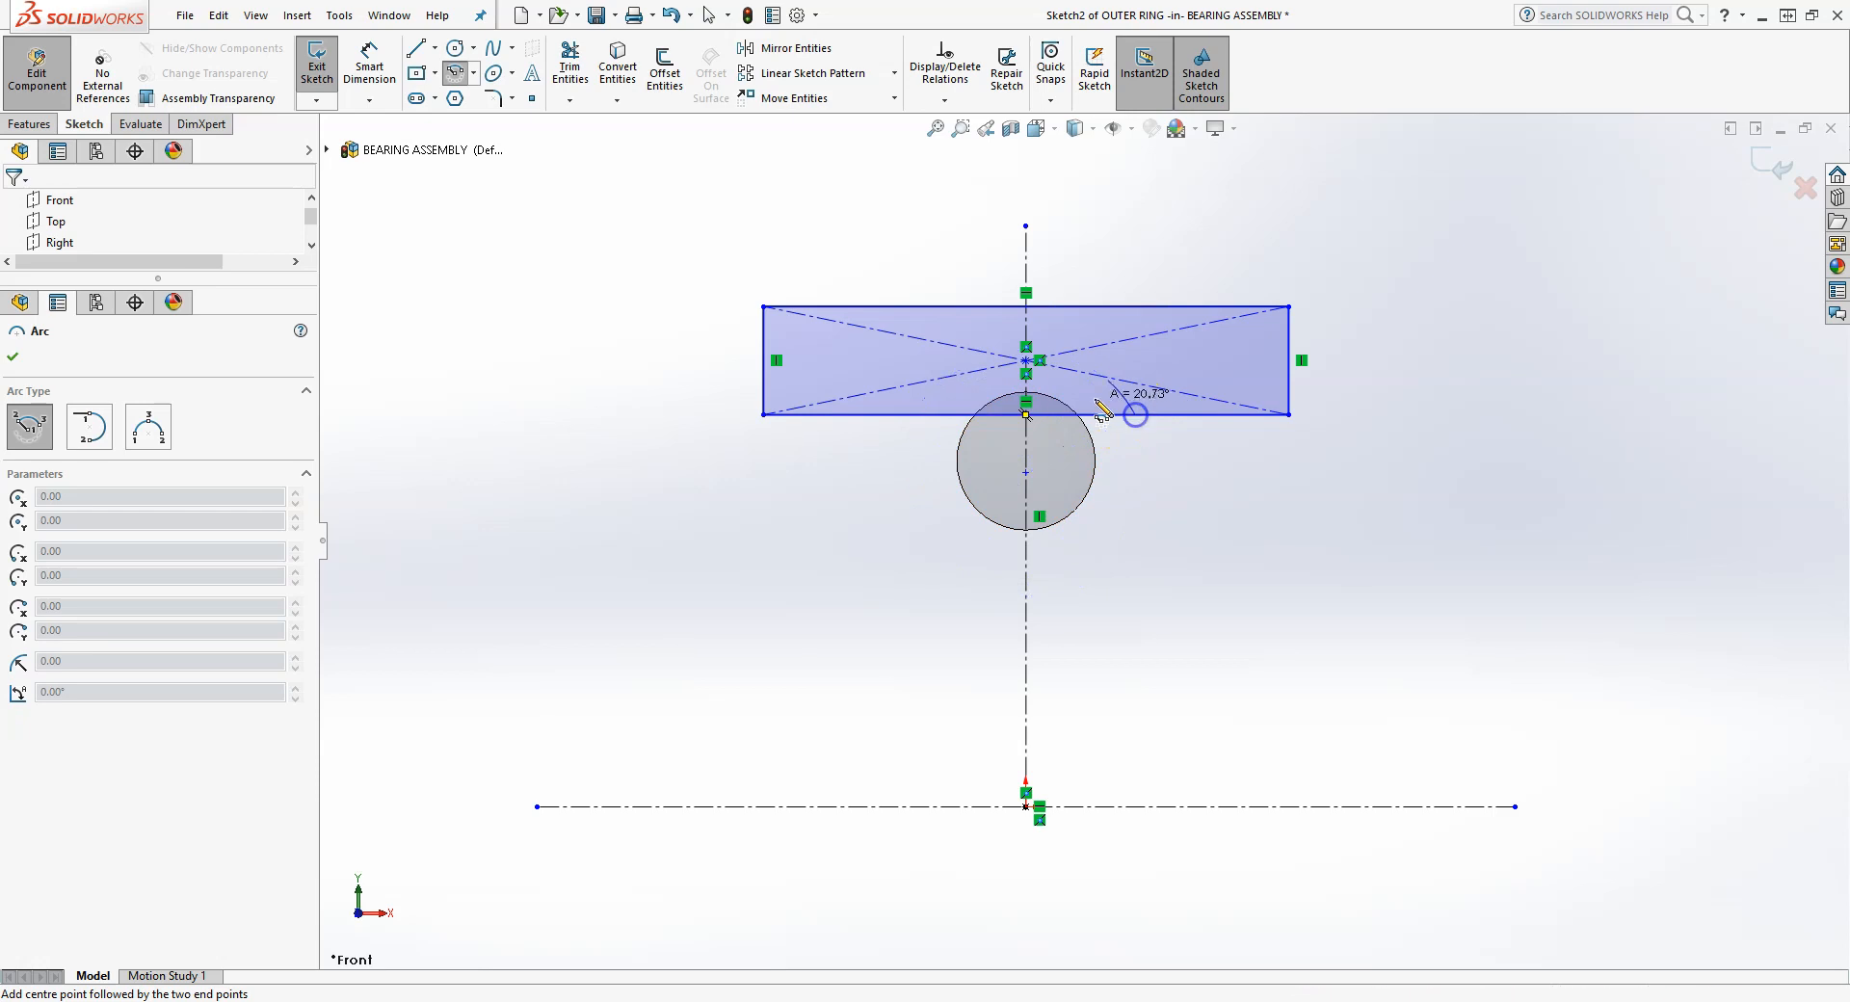
click(919, 415)
click(12, 360)
click(556, 377)
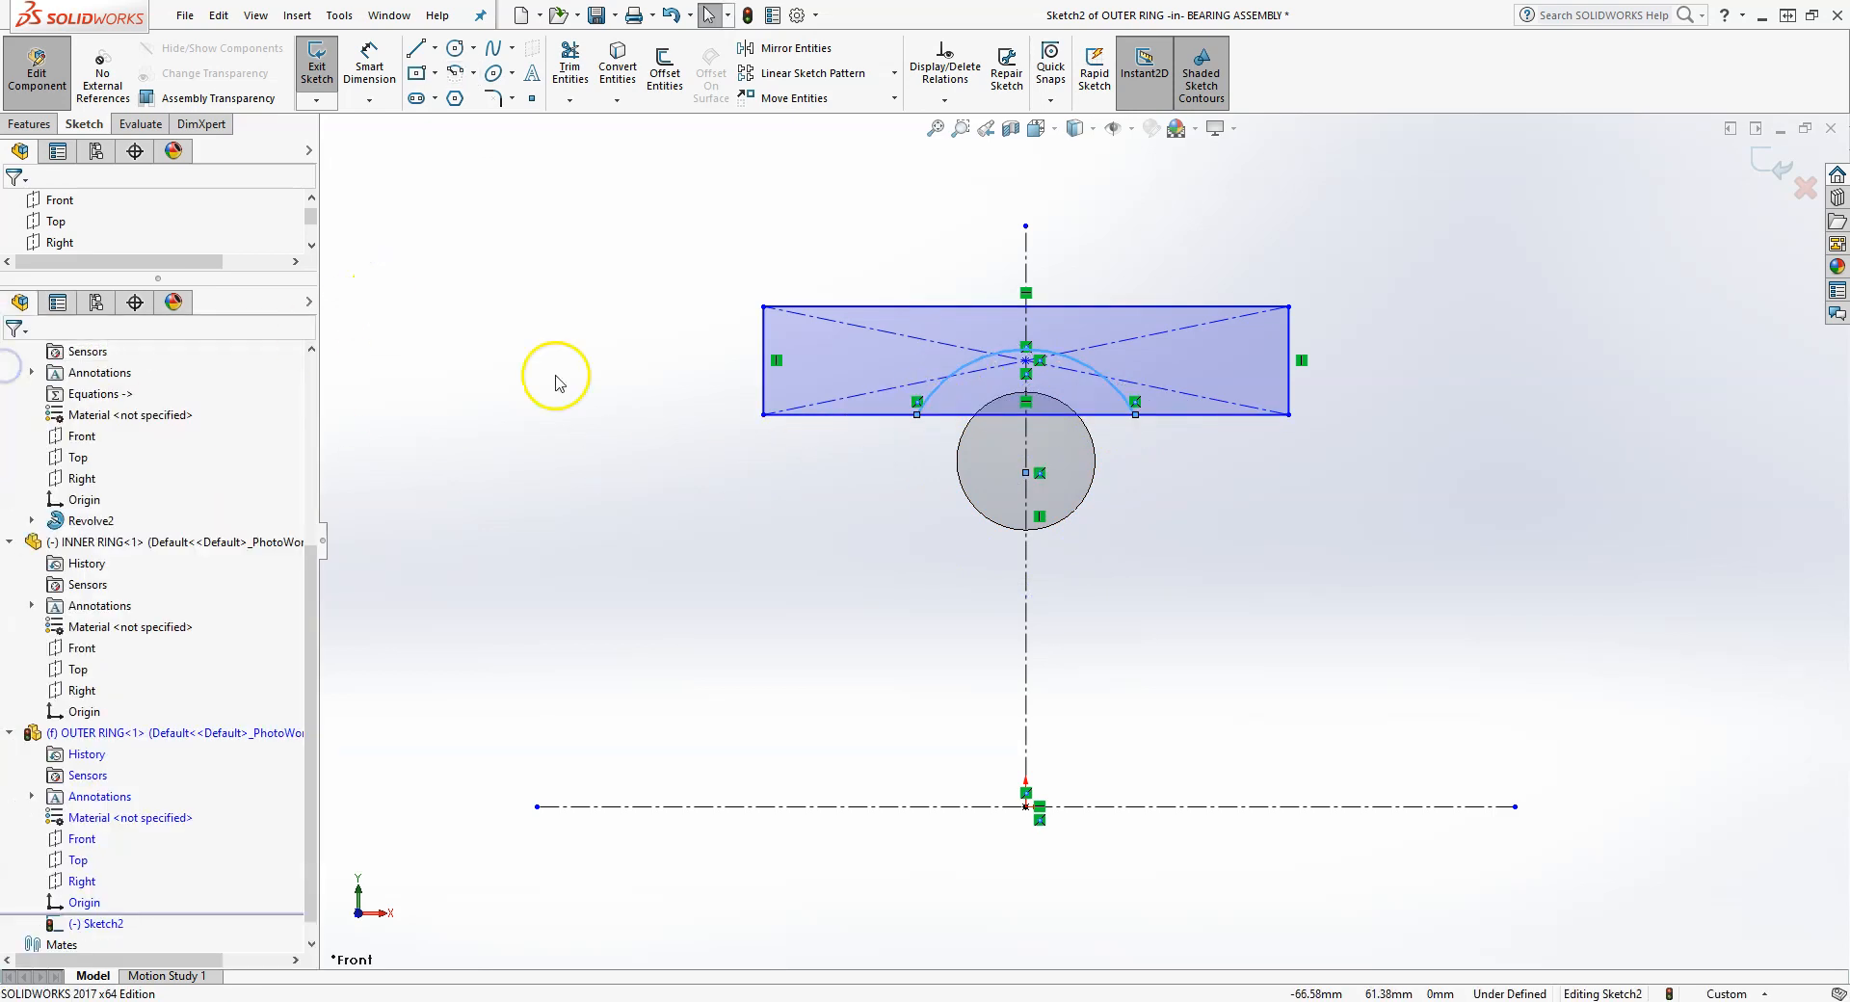
- Trim away the part of the rectangle's lower edge between the arc's endpoints using Power trim
click(570, 67)
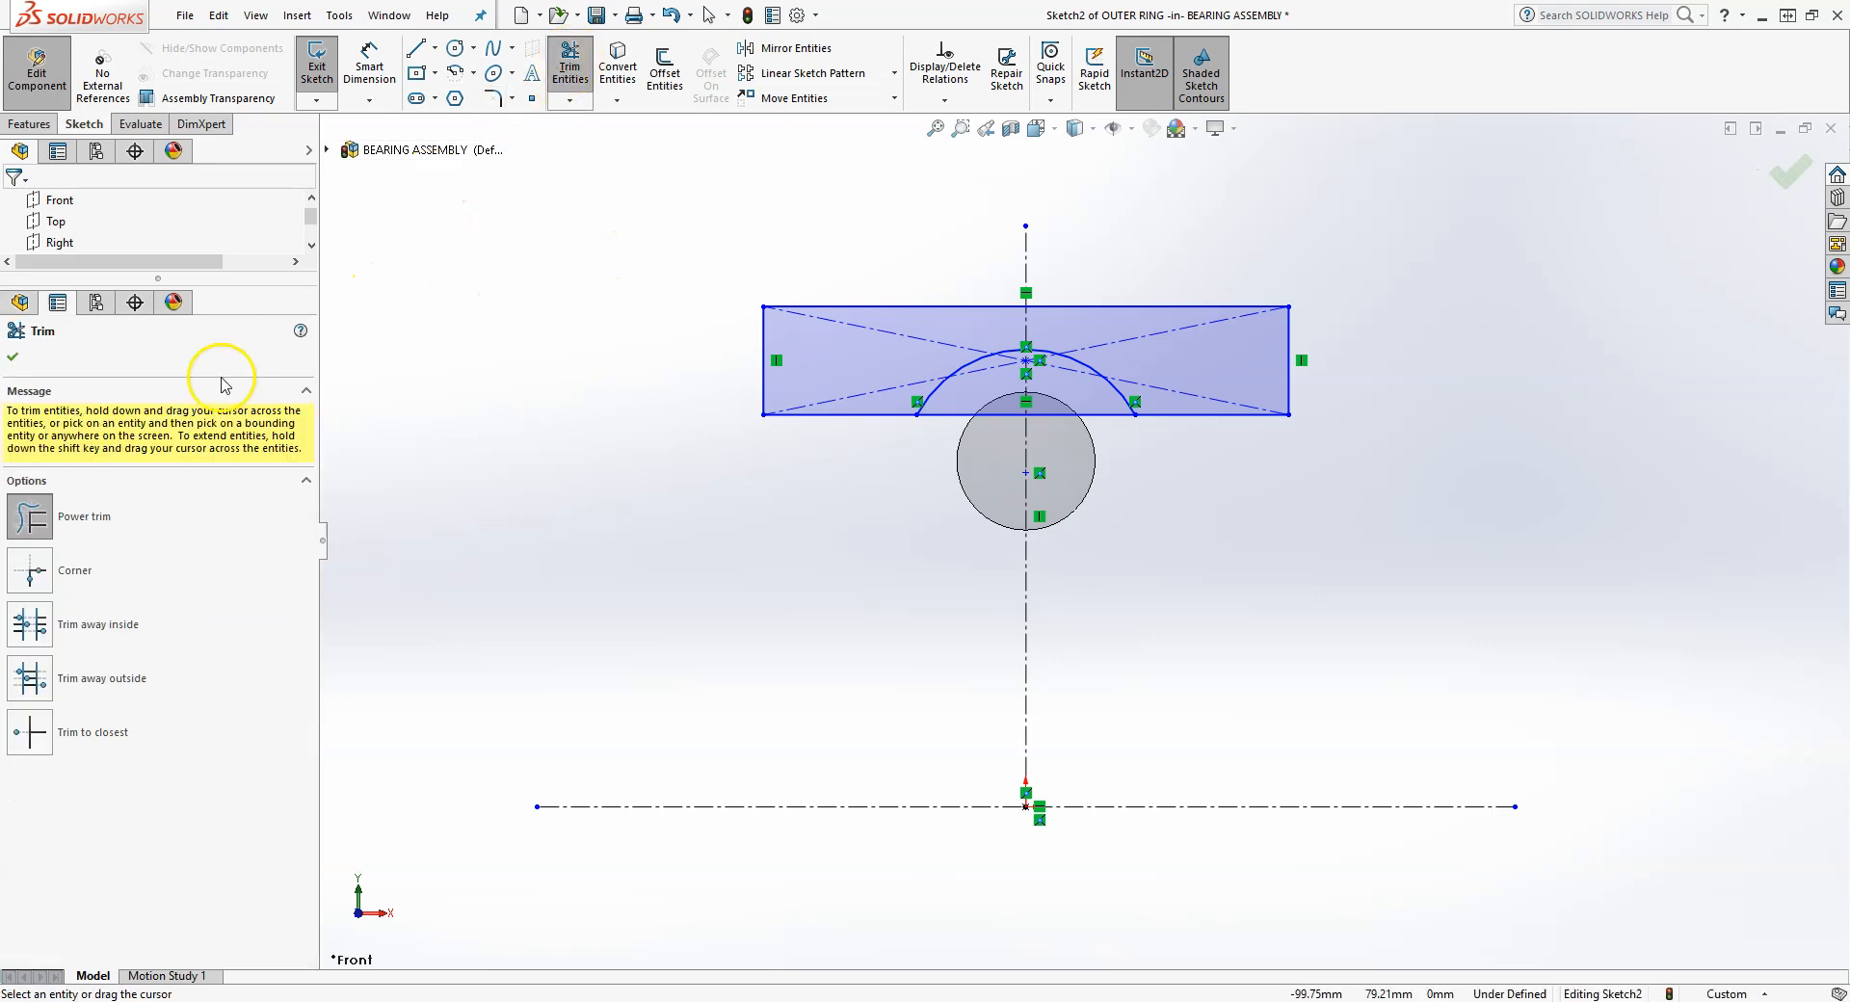
mouse_move(935, 461)
mouse_down()
mouse_move(952, 400)
mouse_move(1127, 494)
mouse_up()
drag(1094, 424, 1094, 410)
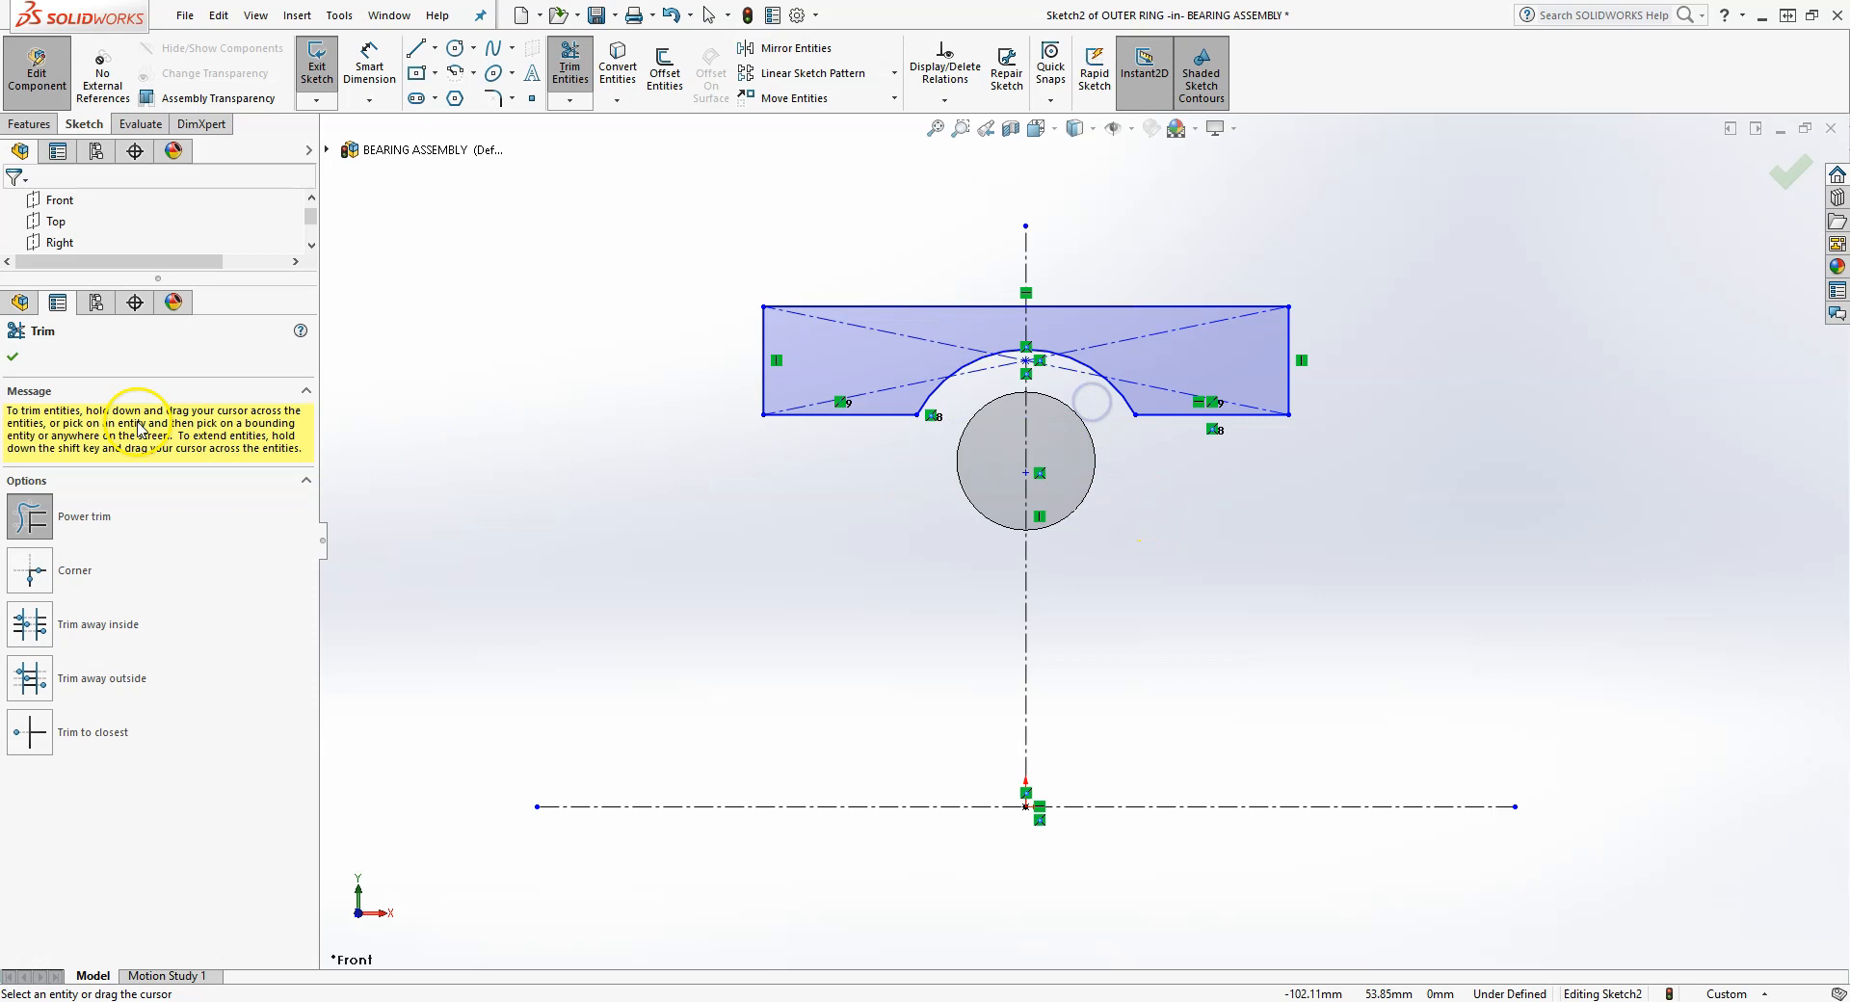
click(13, 360)
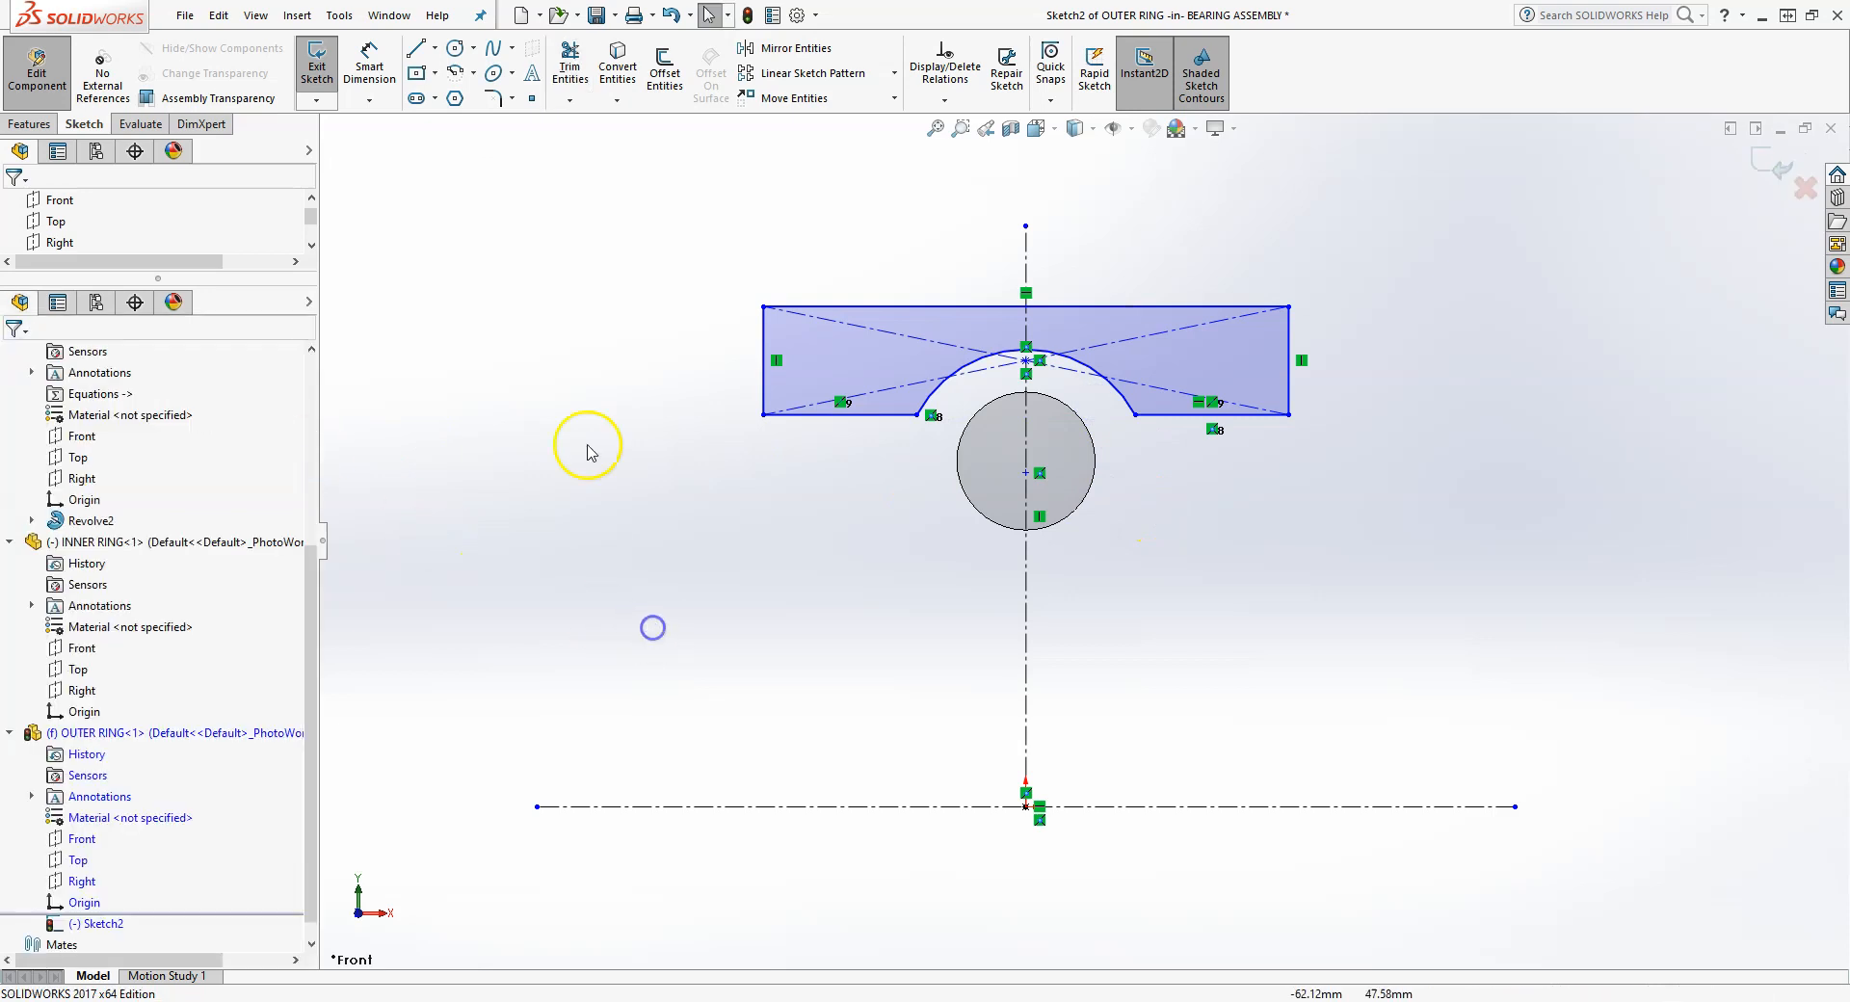
- Dimension the height of the arc's center above the horizontal centerline and link it to the assembly's global variable Radius through an equation
click(365, 66)
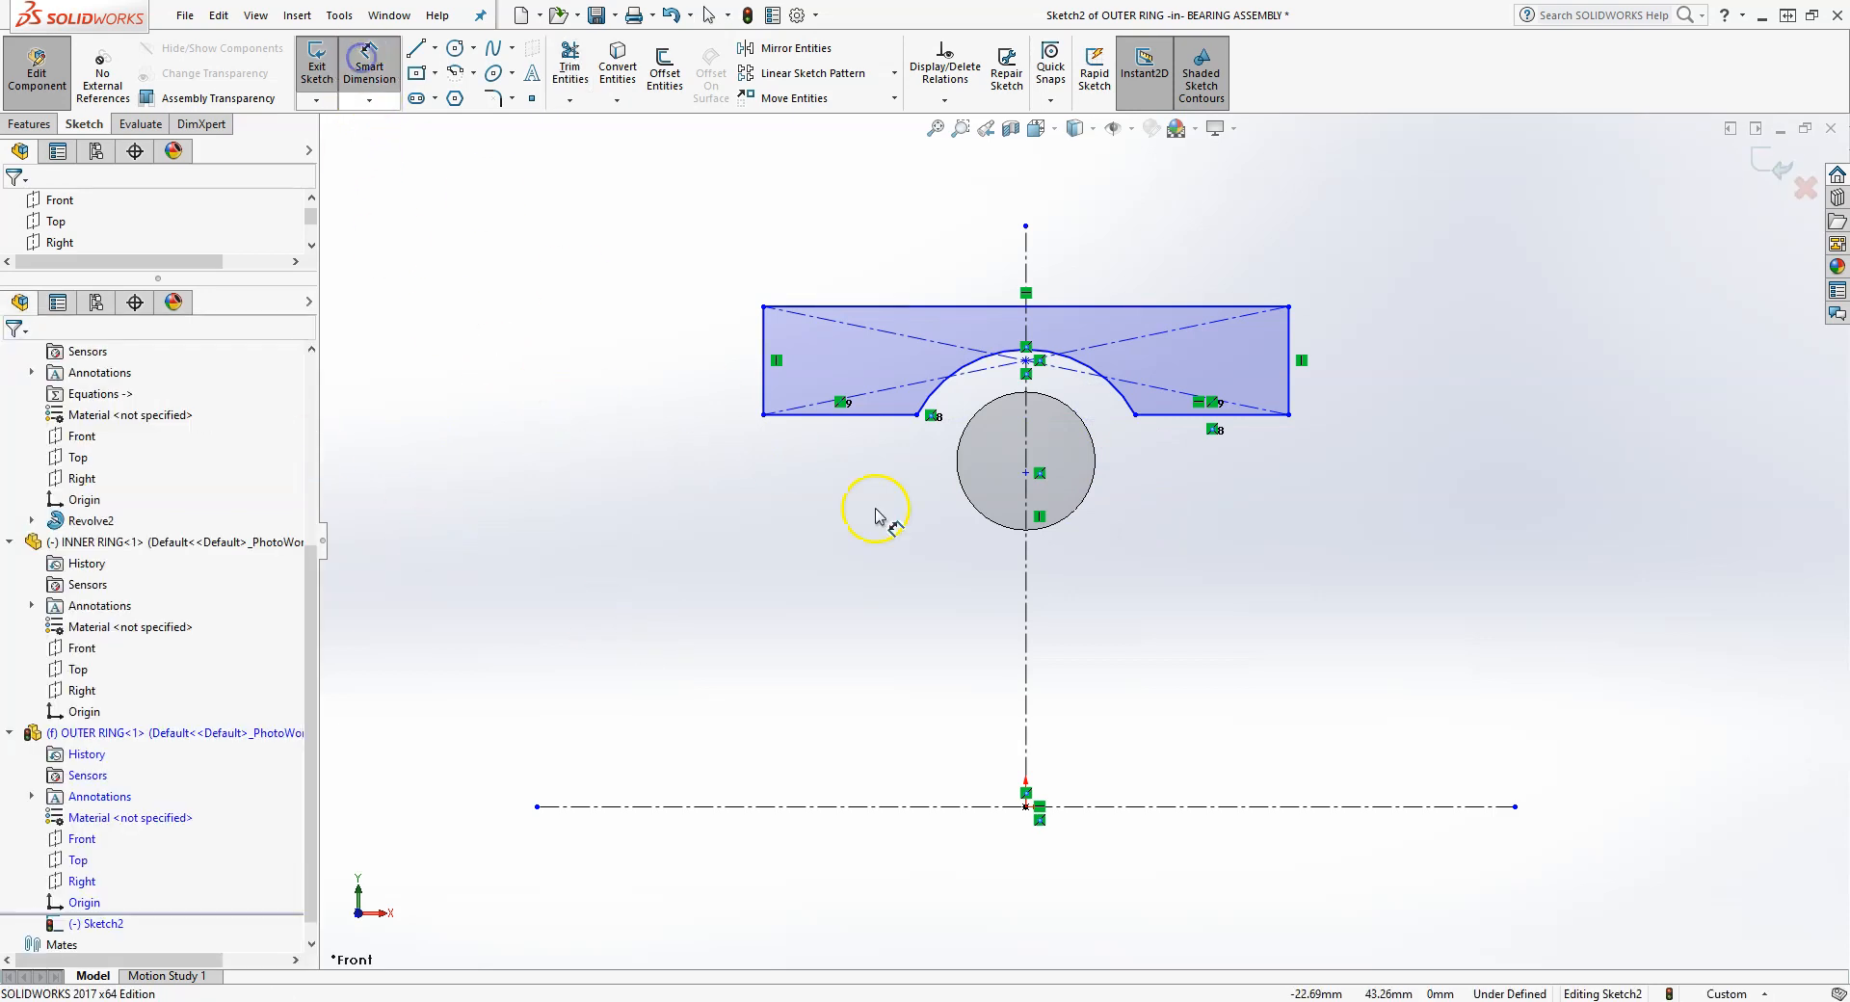
click(1026, 473)
click(1184, 807)
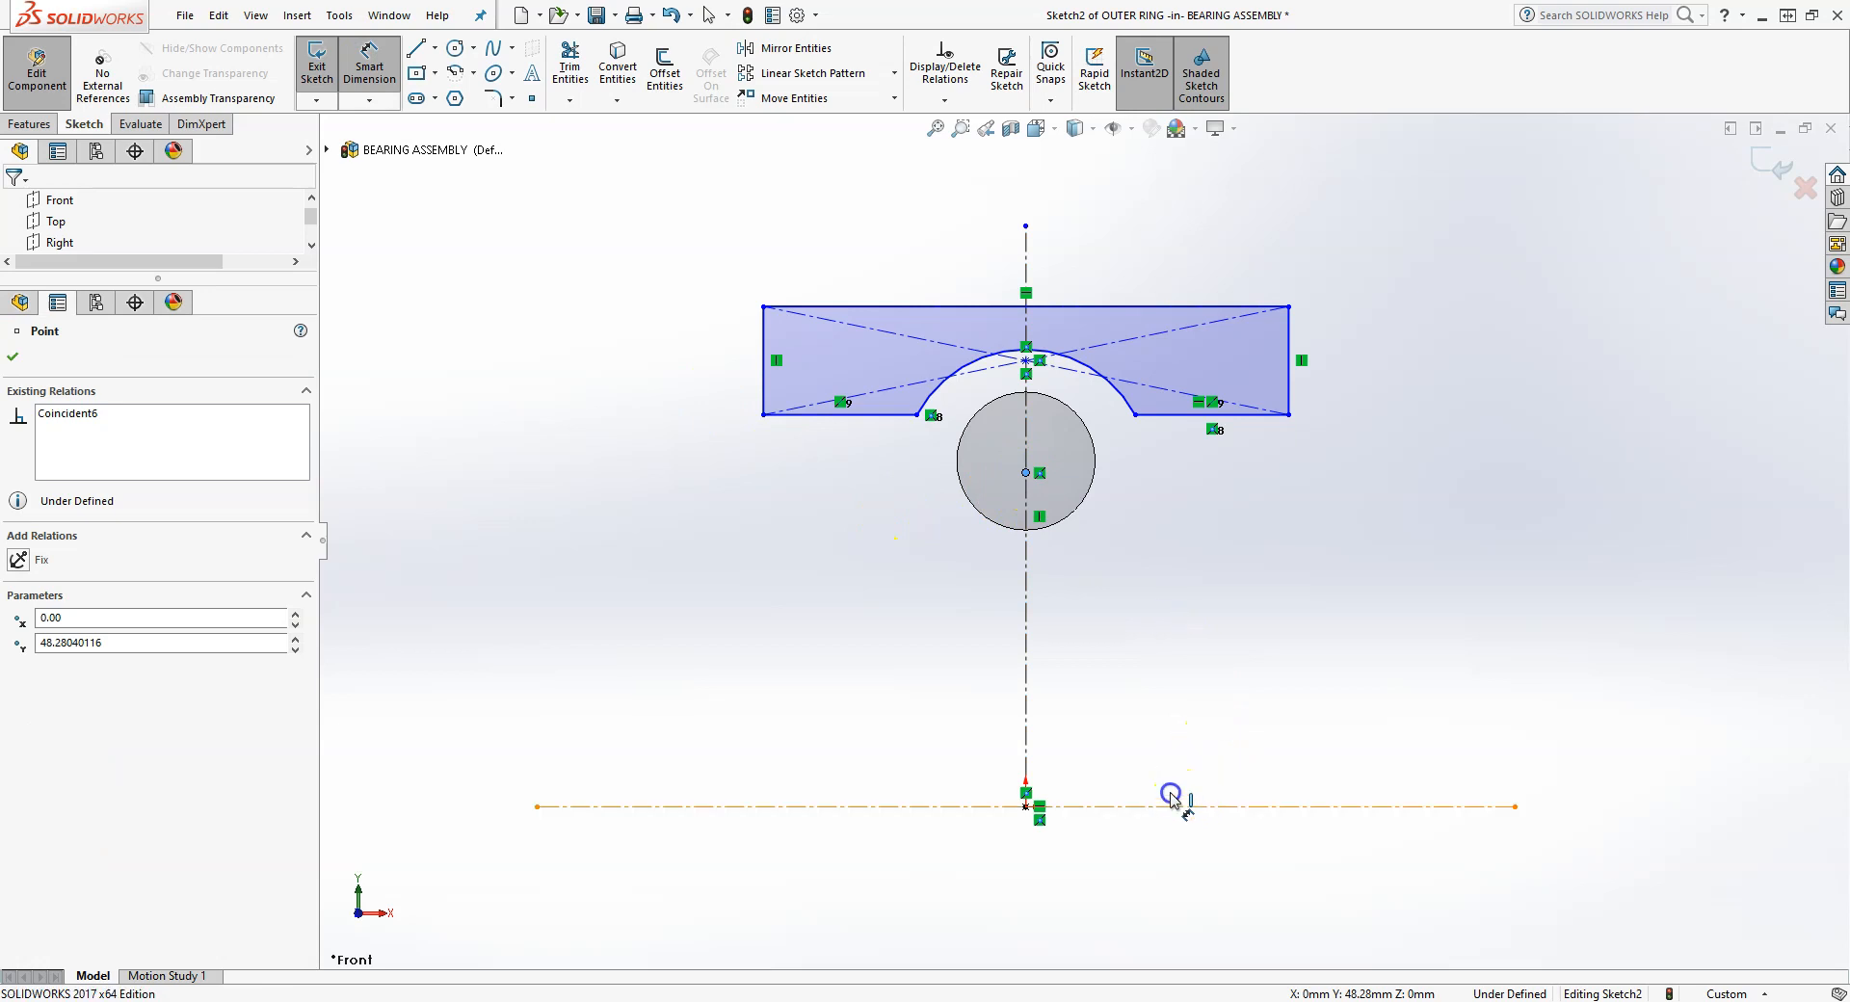
click(777, 655)
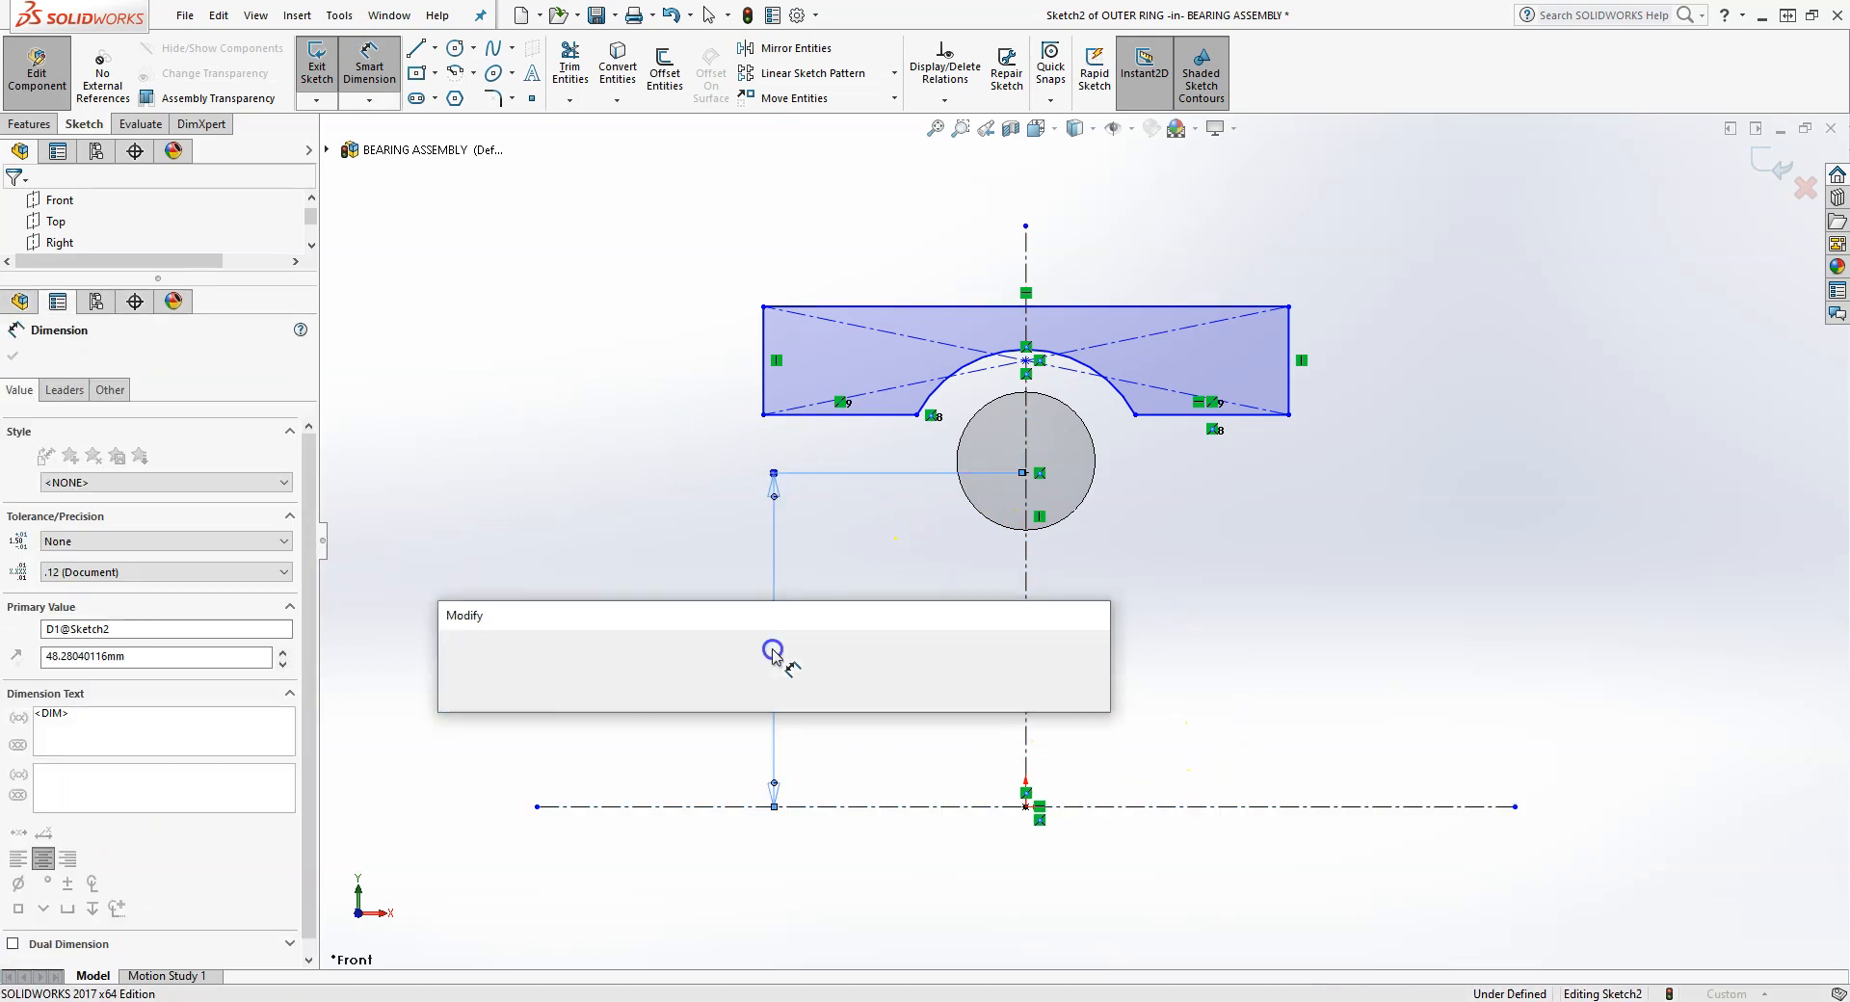
text(=)
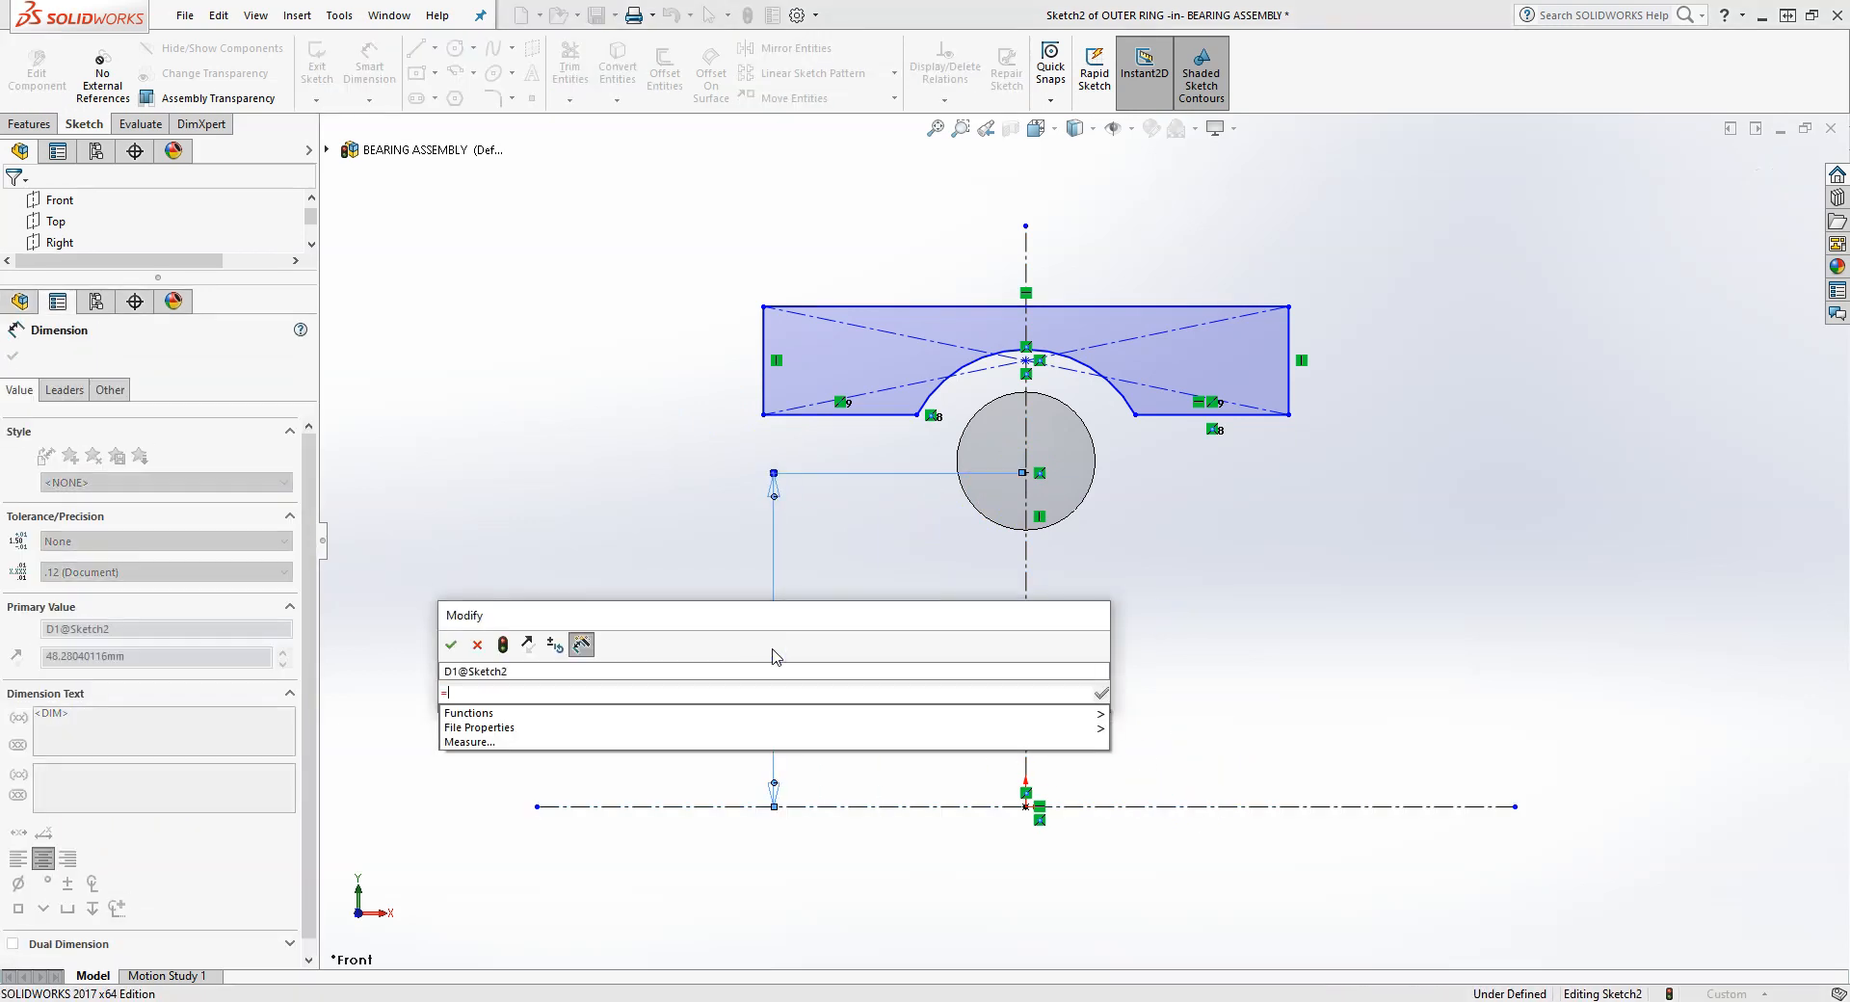
click(326, 150)
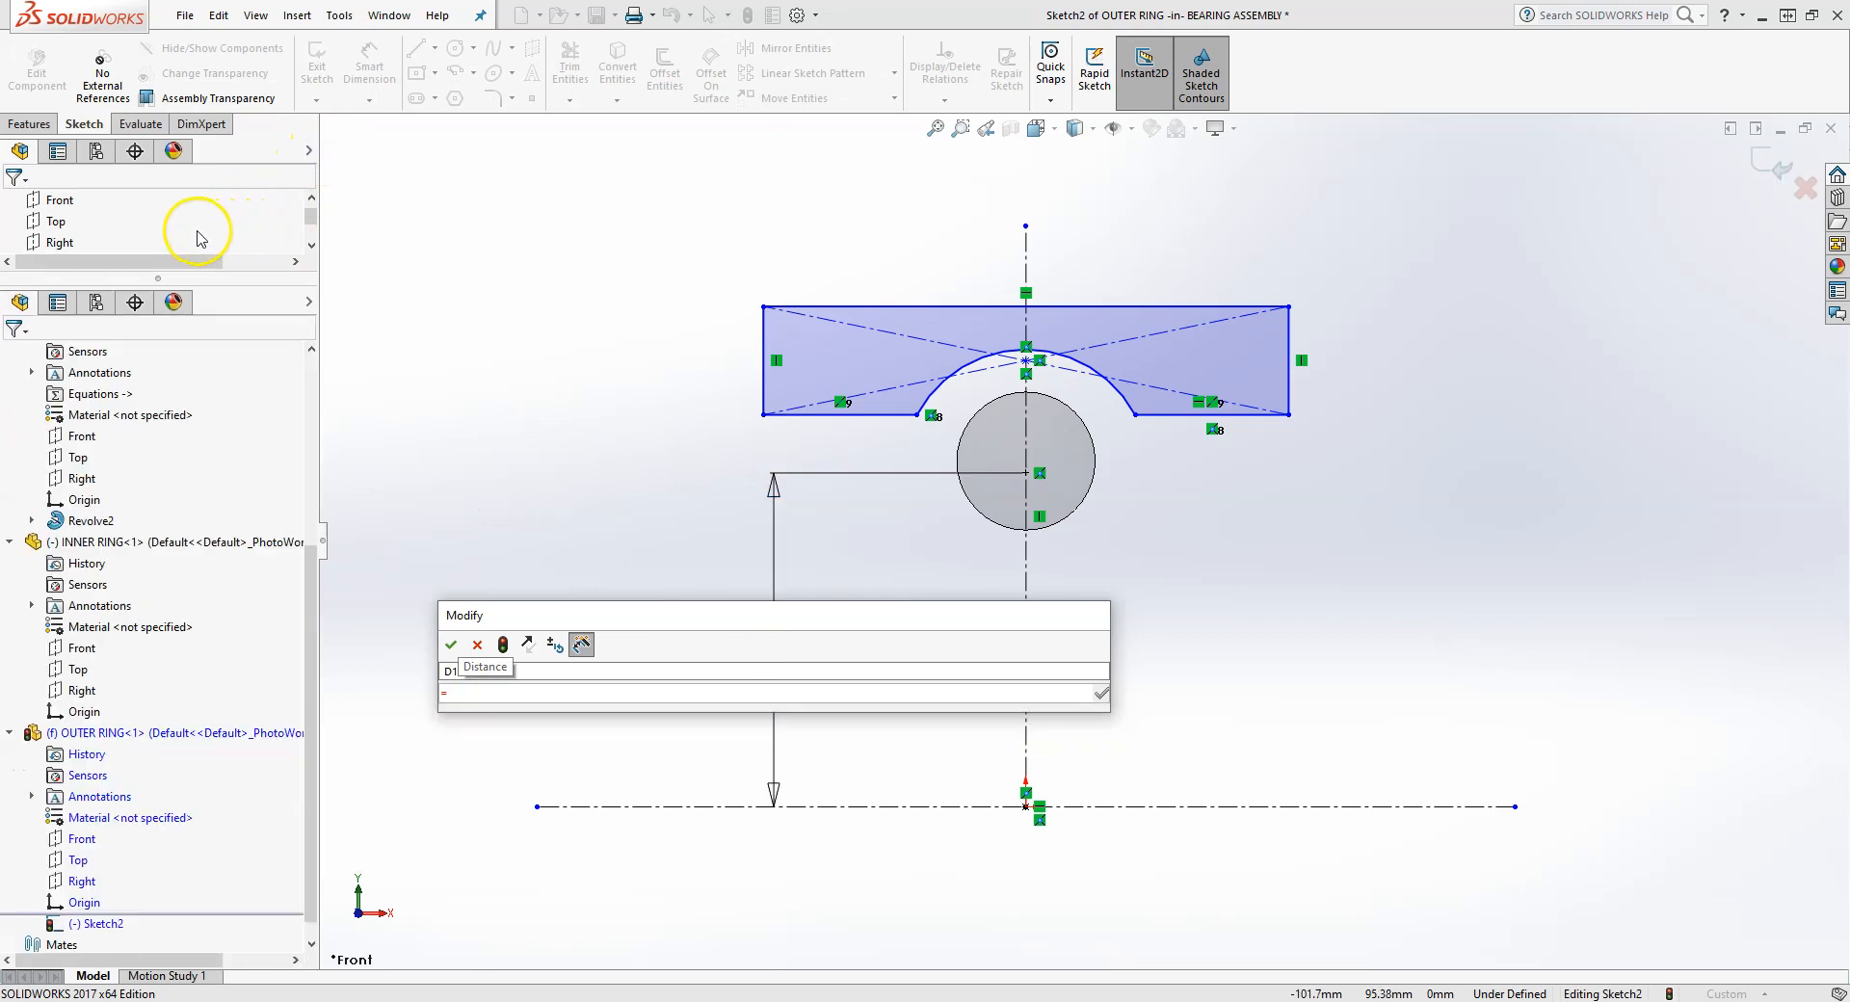
drag(242, 284, 224, 416)
scroll(195, 332, up, 3)
click(124, 328)
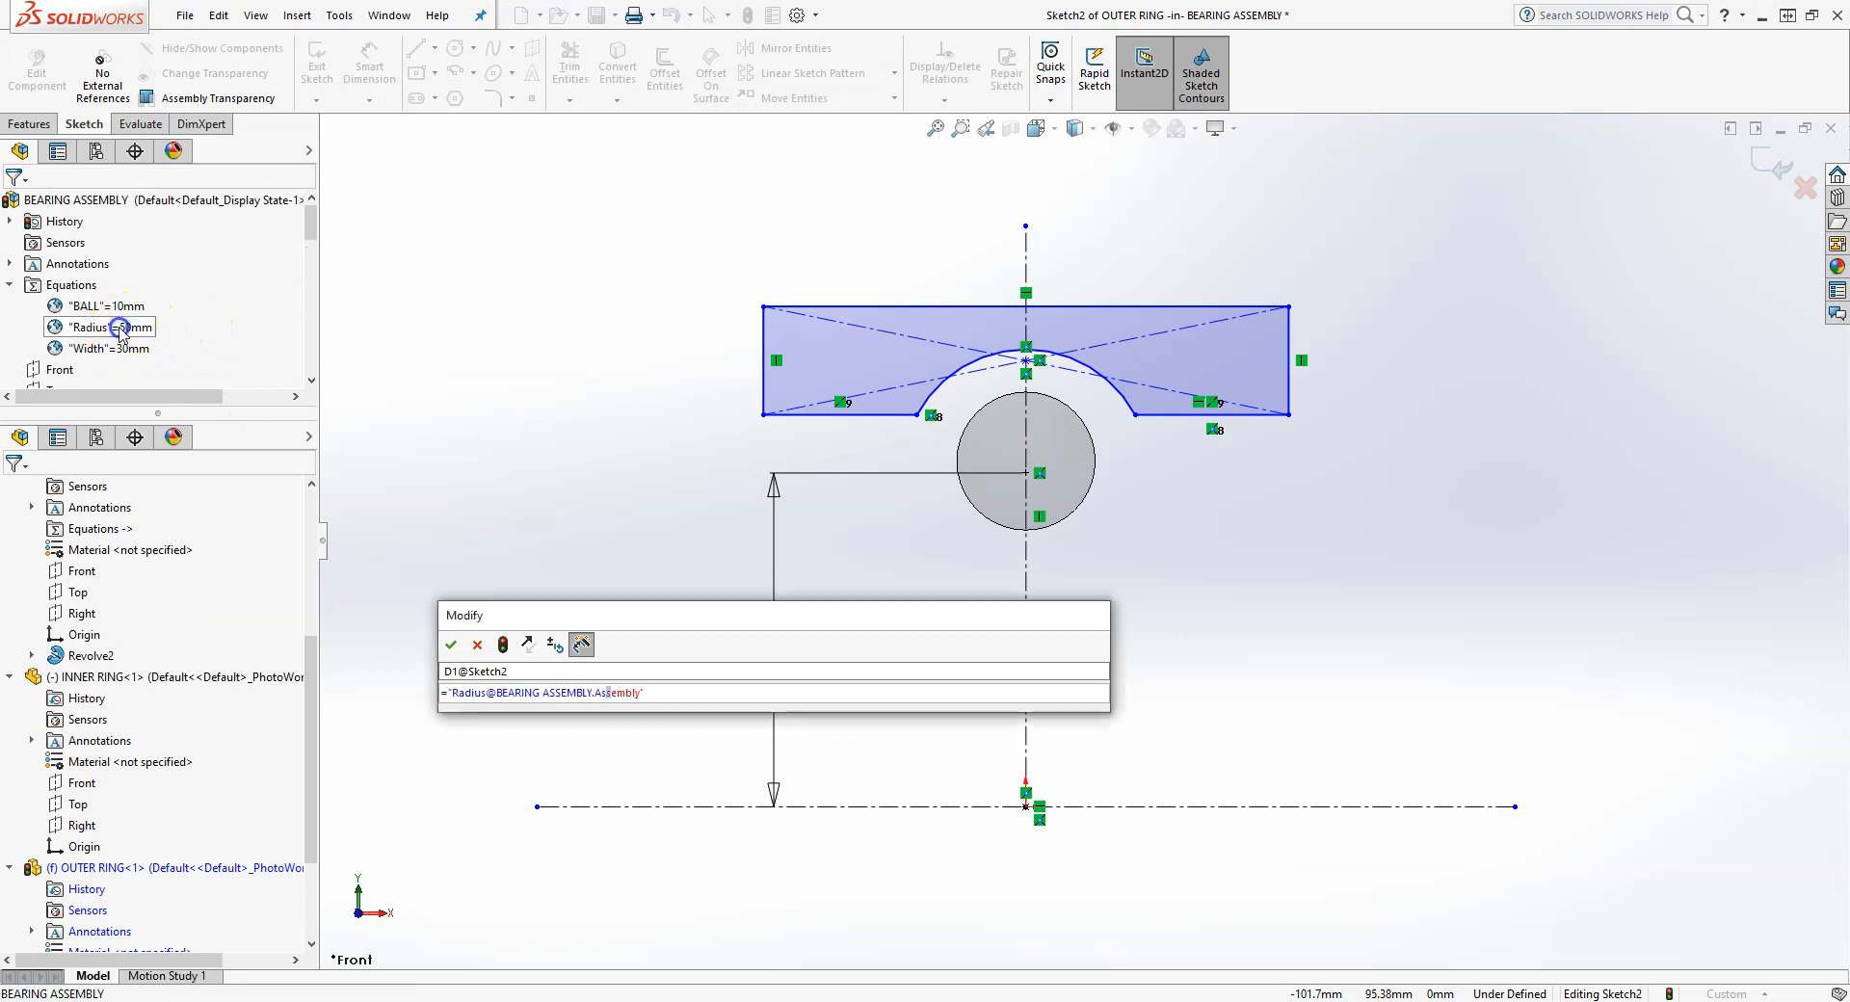
click(453, 645)
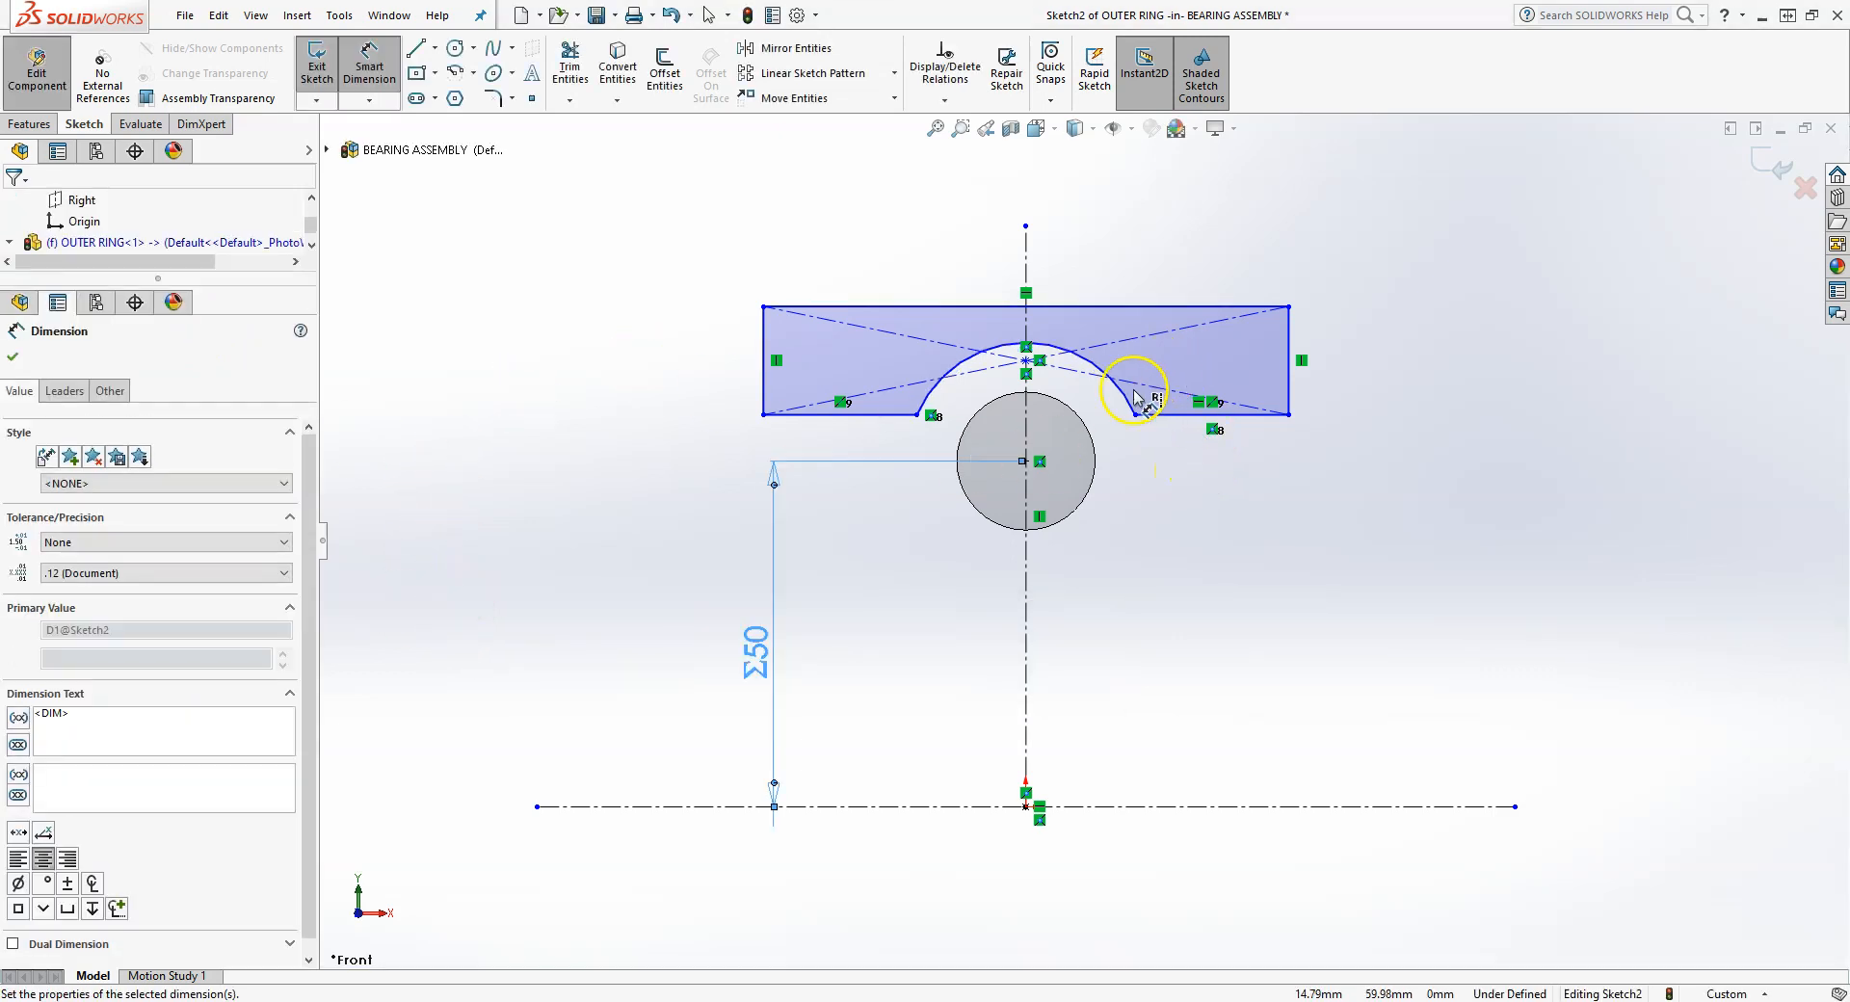
- Dimension the radius of the arc over the ball and link it to the assembly's global variable BALL through an equation
click(940, 376)
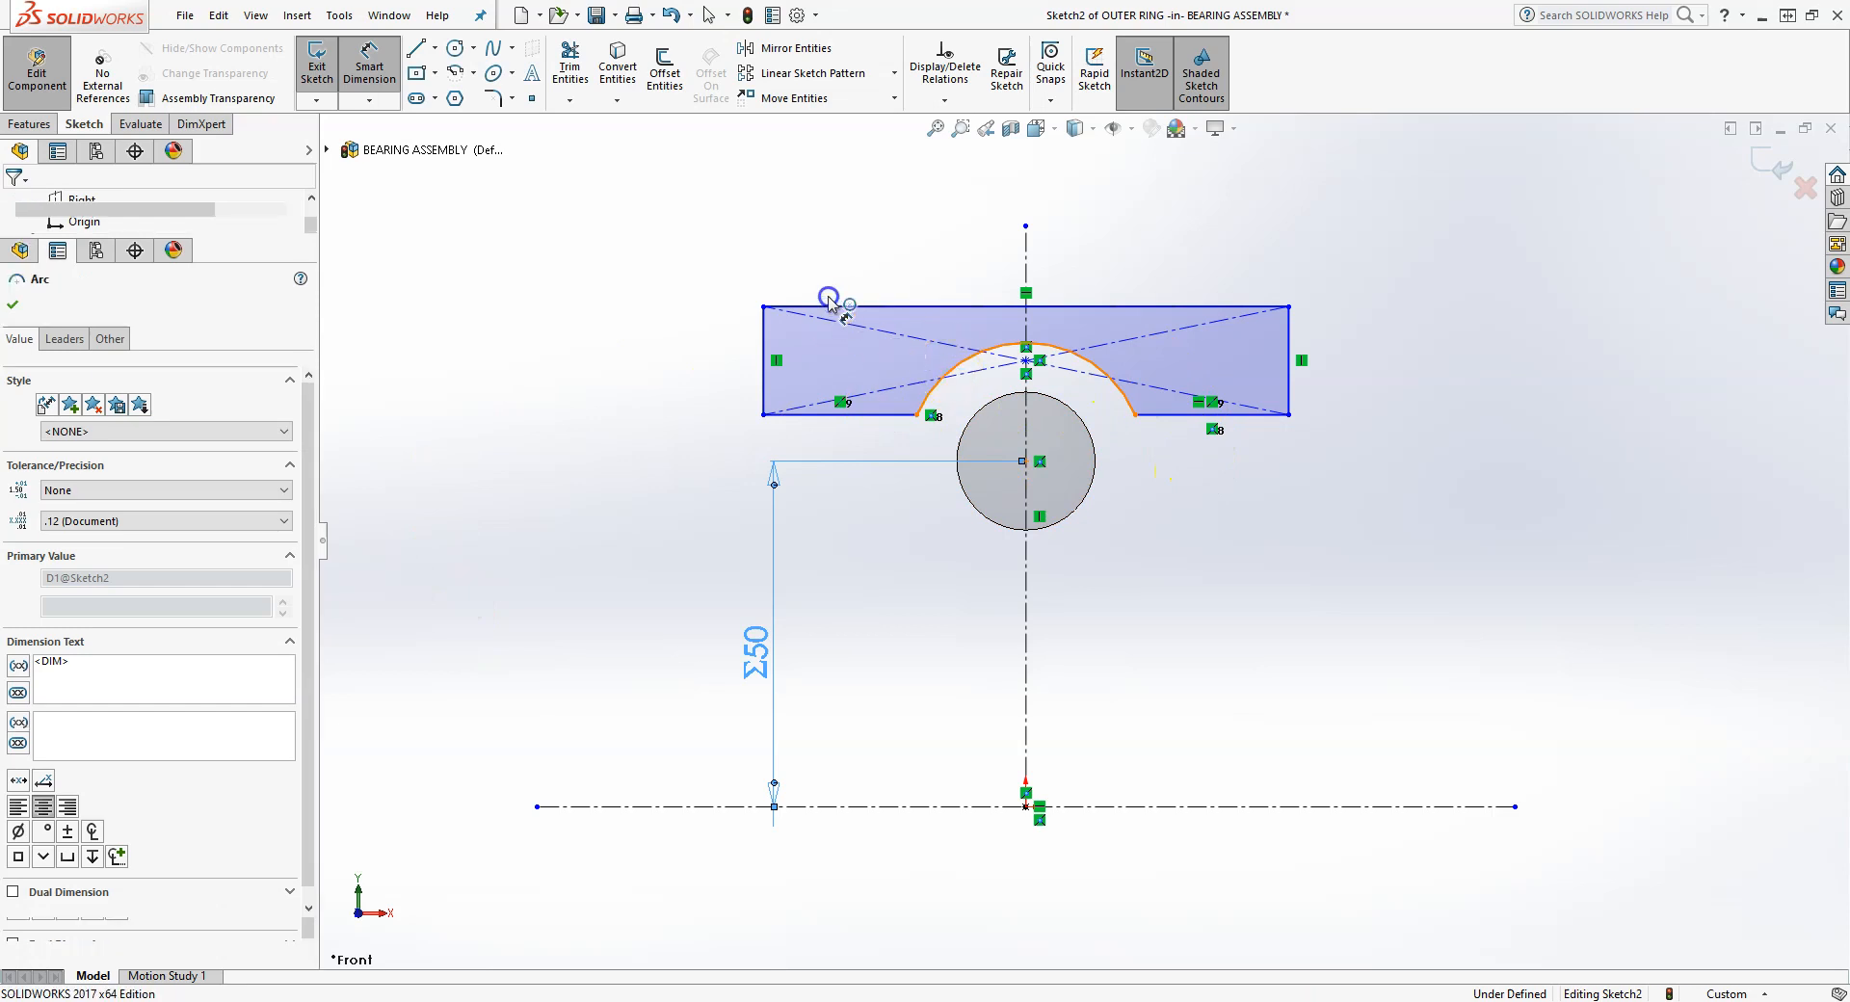
click(803, 222)
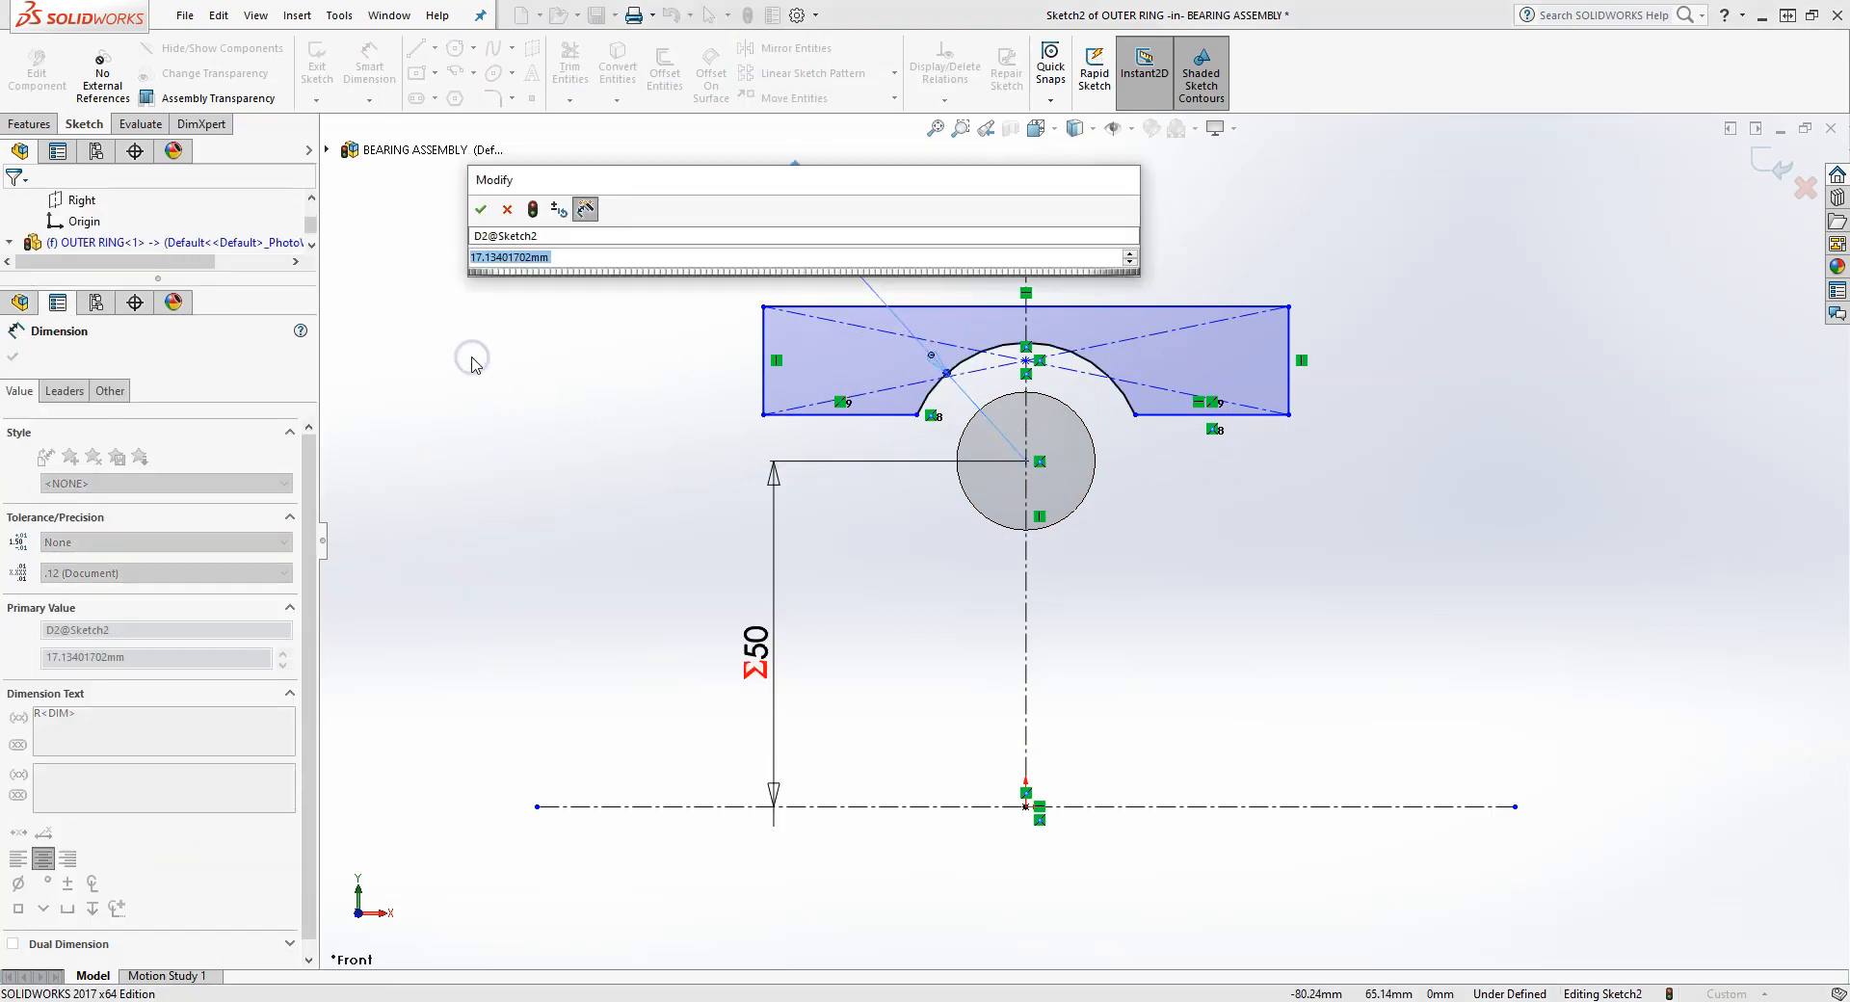
text(=)
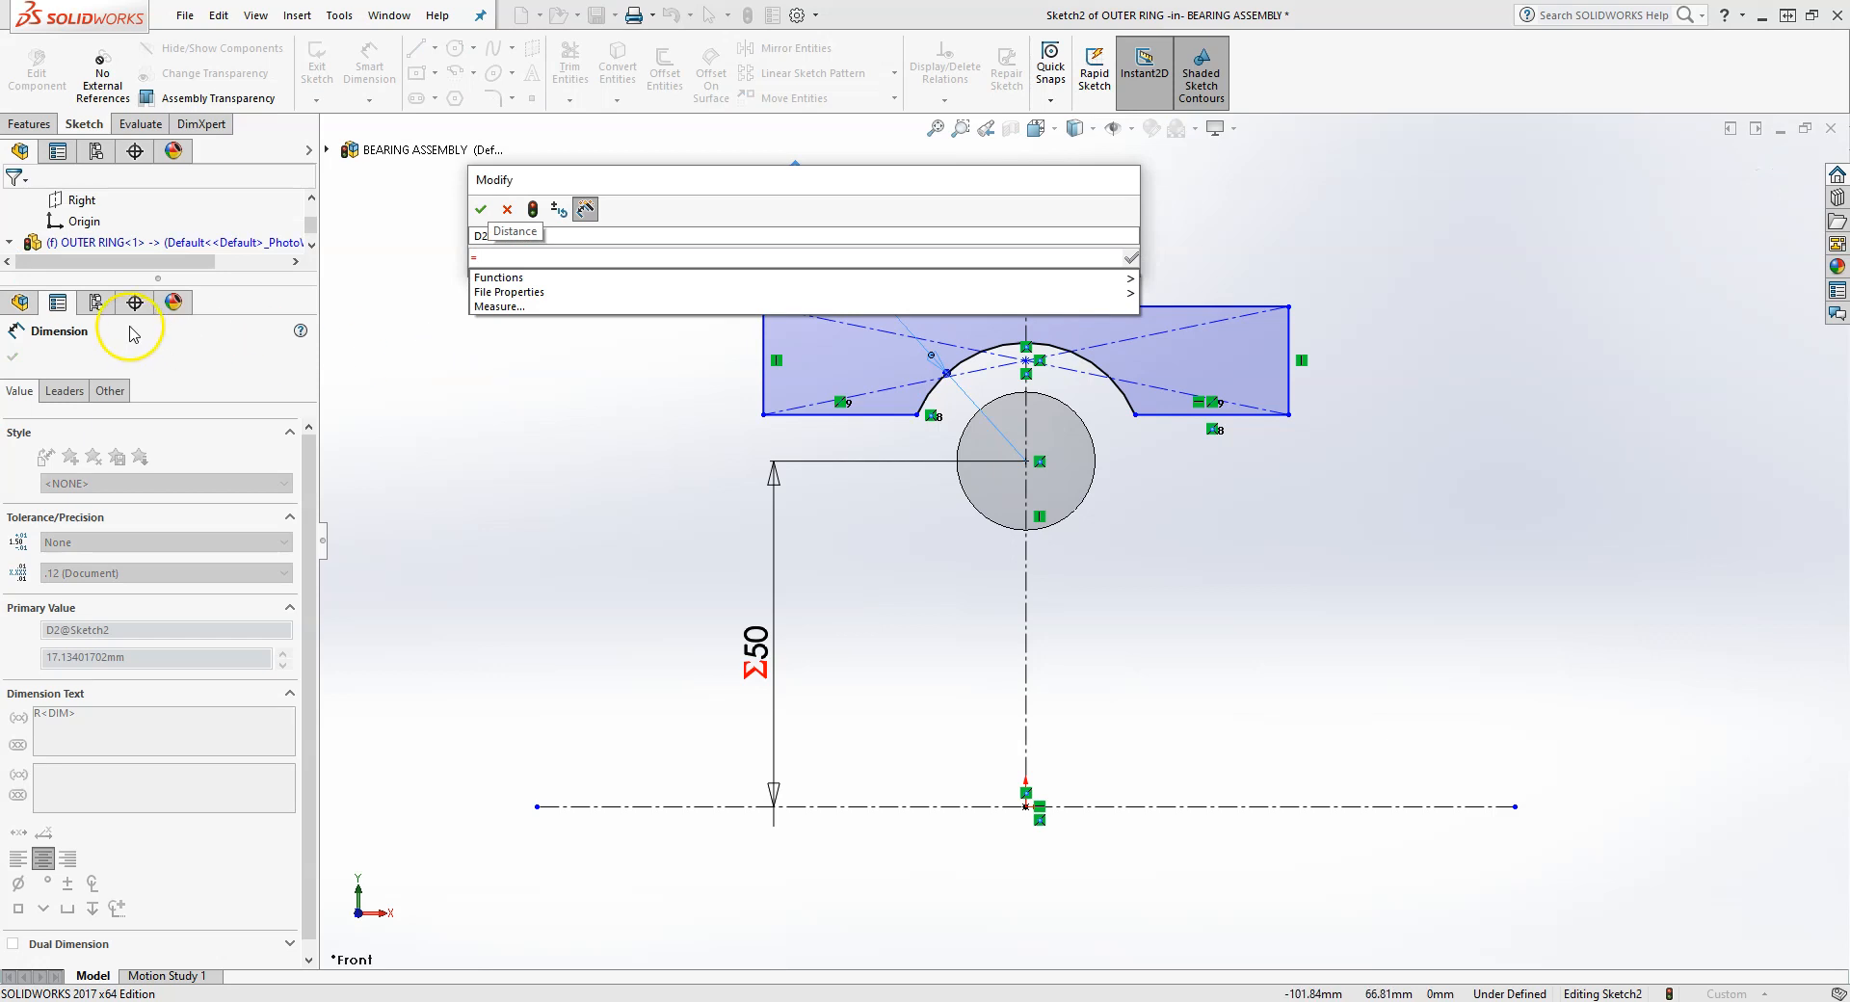
drag(219, 278, 207, 407)
scroll(125, 247, down, 3)
scroll(117, 282, up, 2)
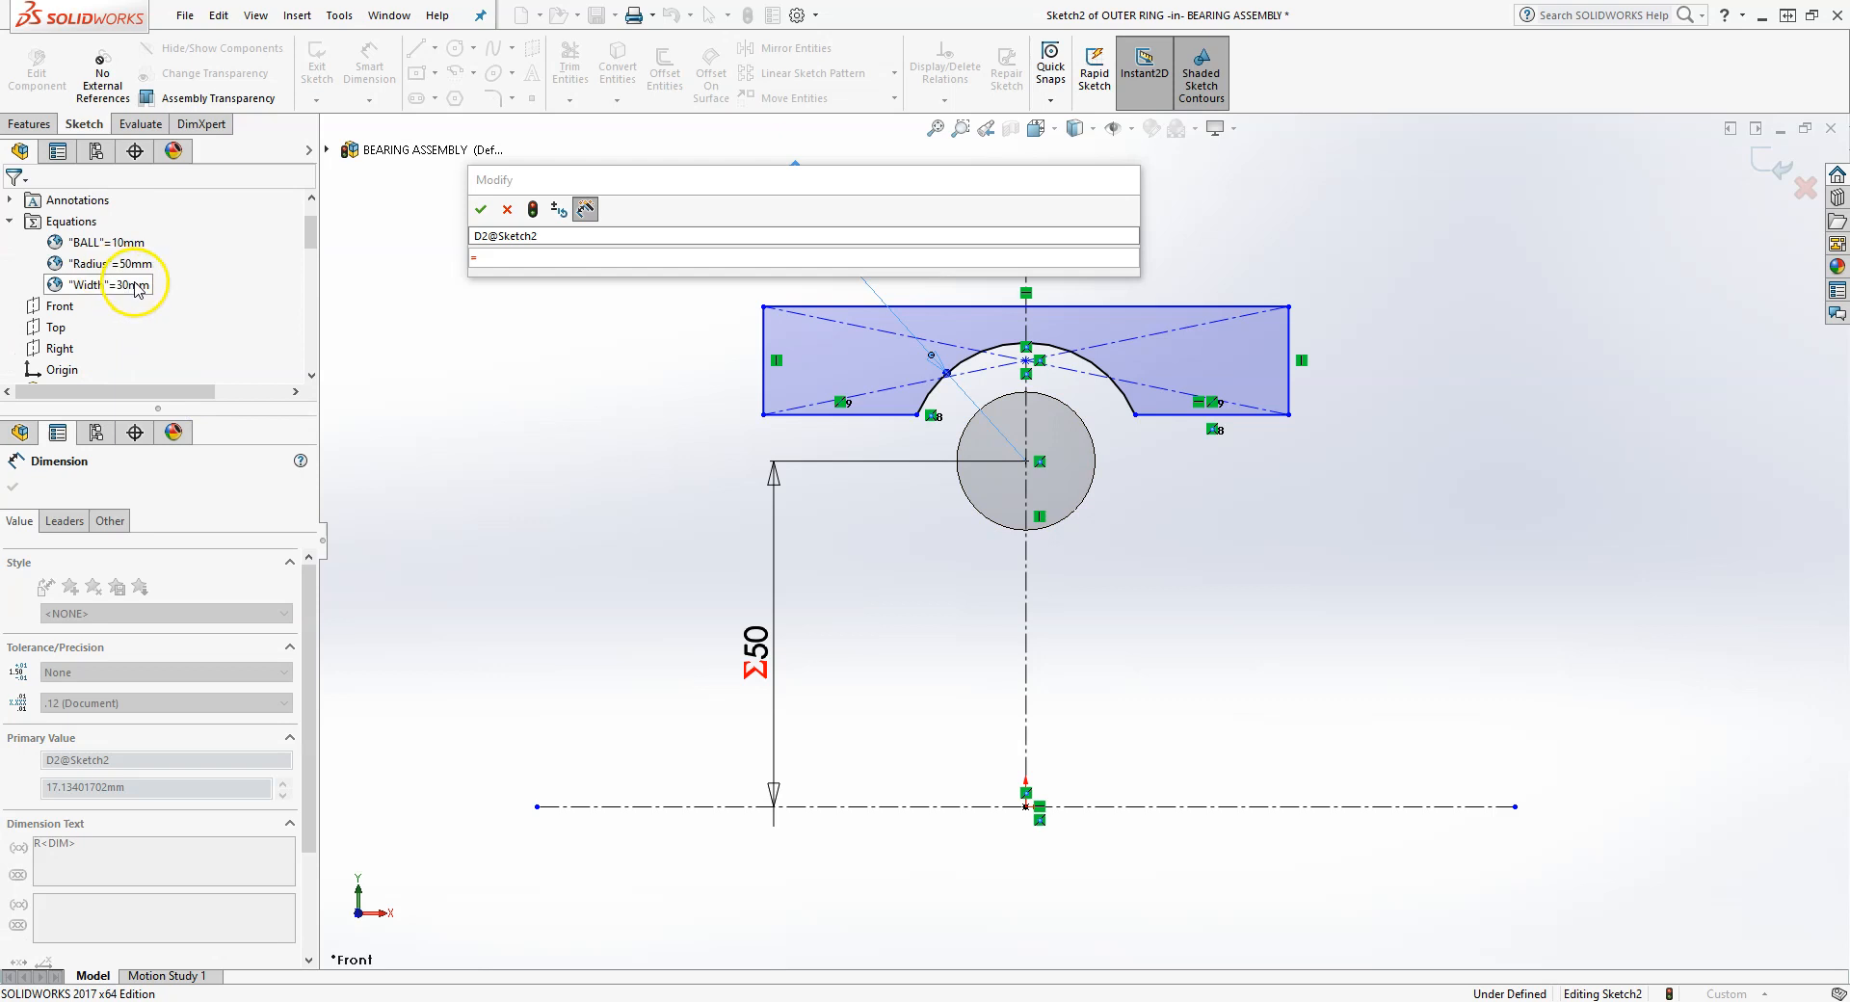
click(106, 242)
click(481, 208)
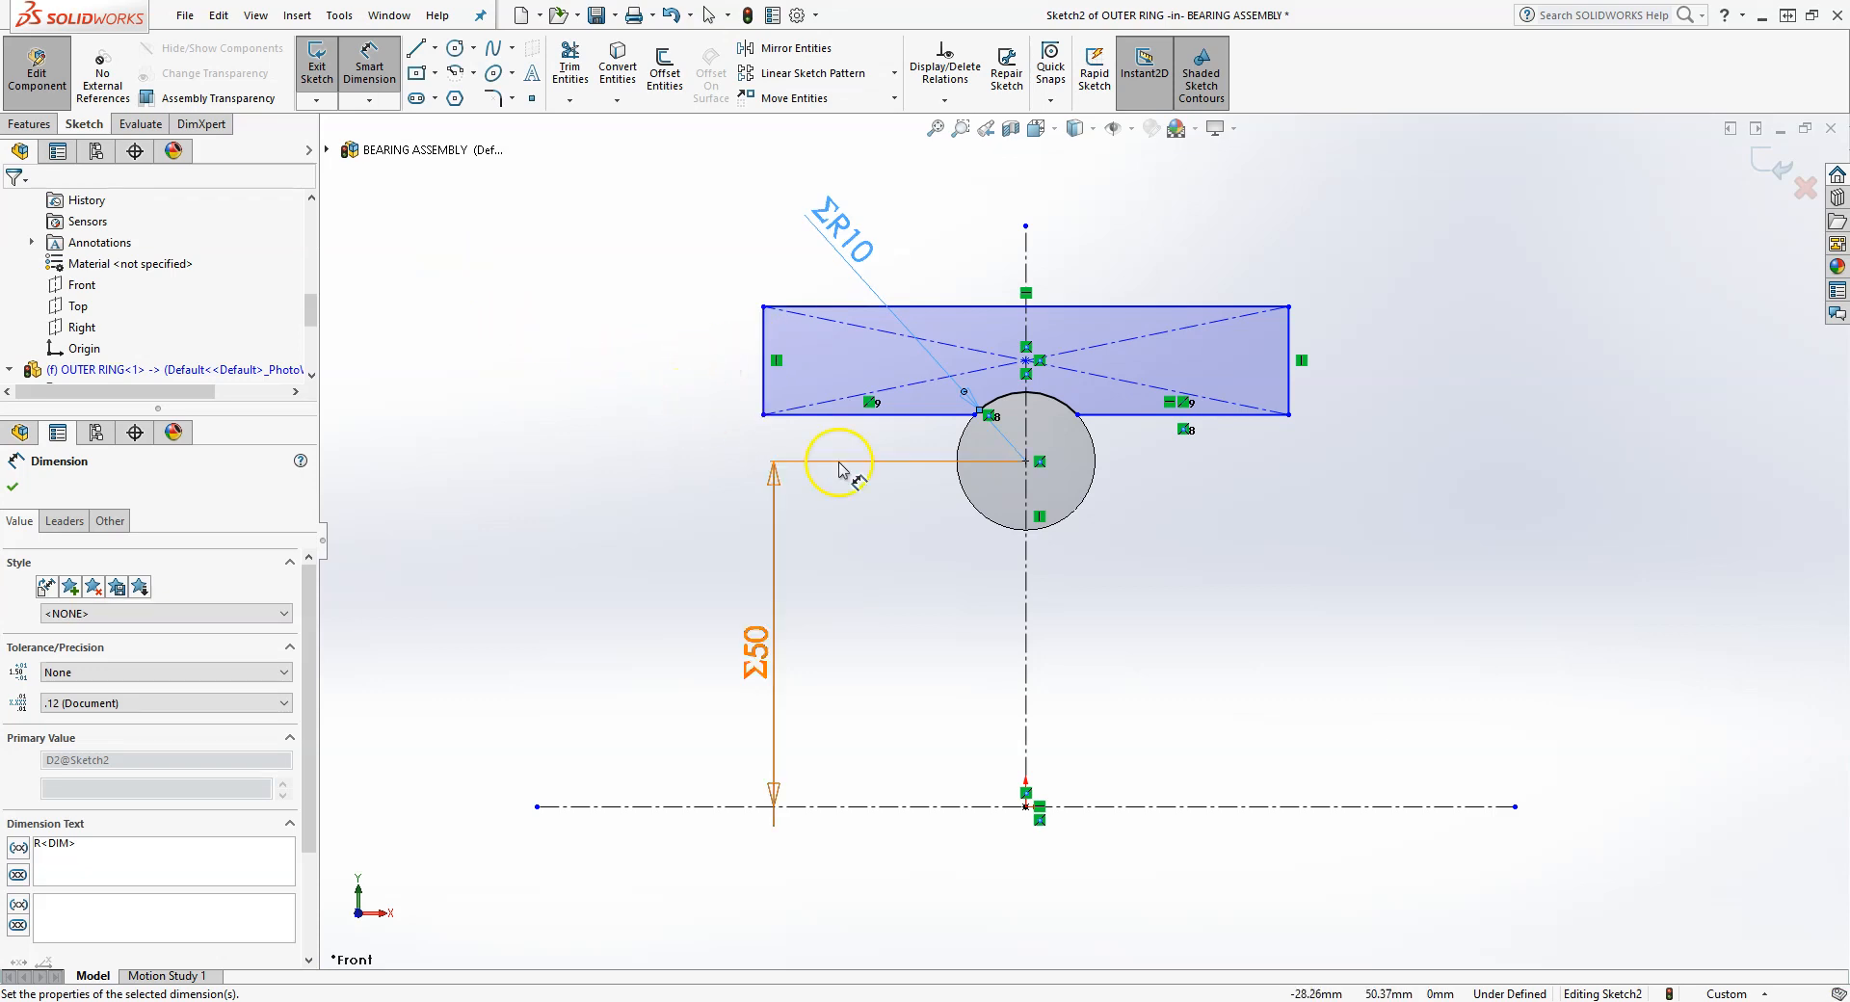
- Dimension the profile's lower edge 5 mm above the arc's center
click(939, 416)
click(1026, 461)
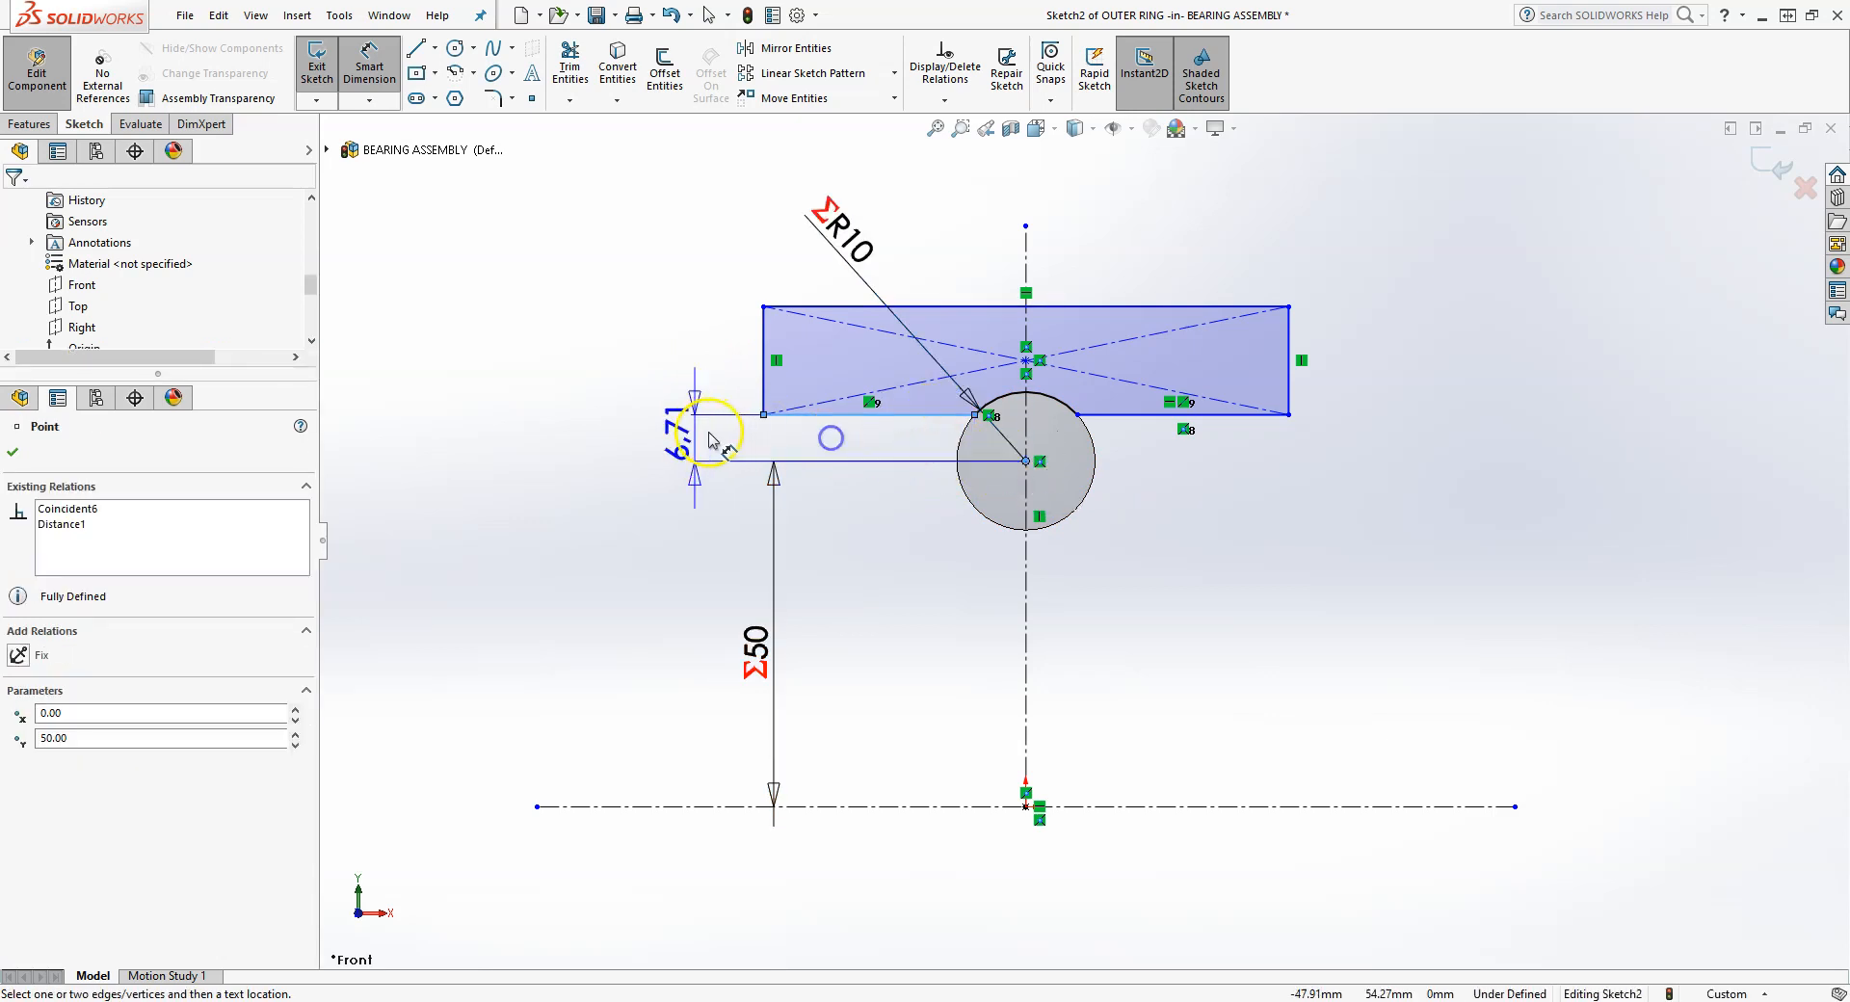
click(597, 532)
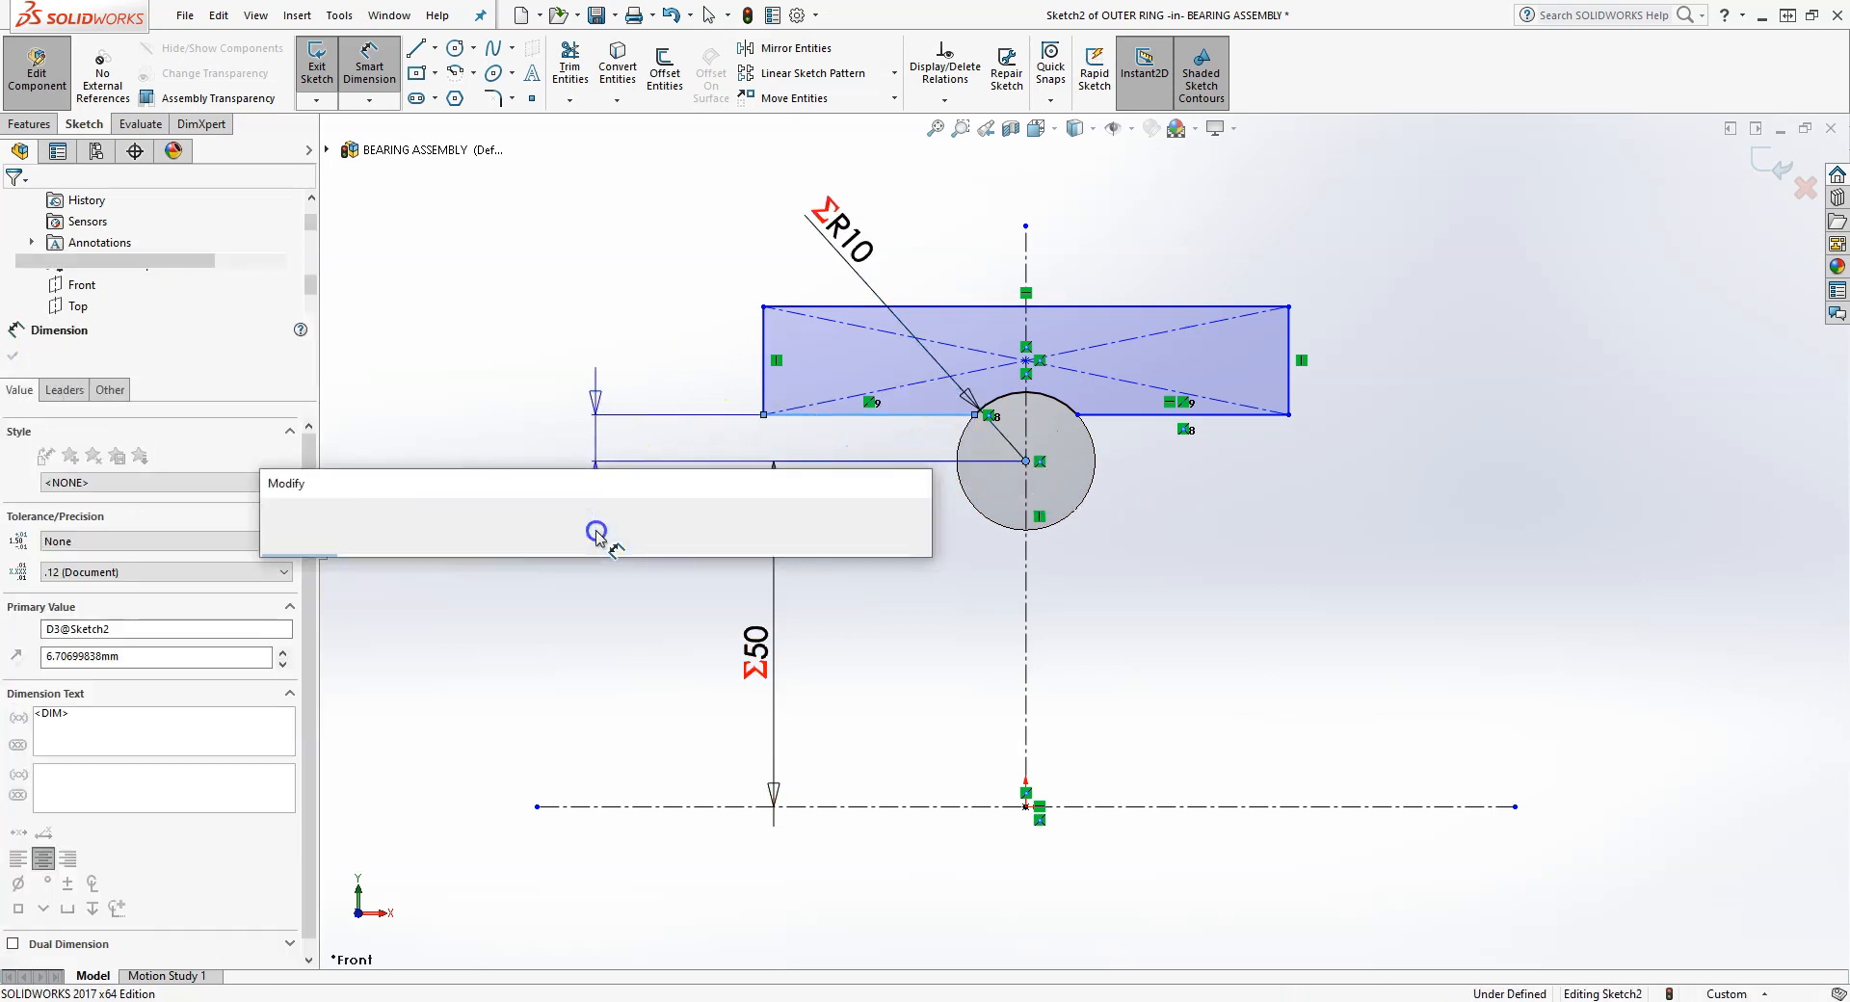
key(Return)
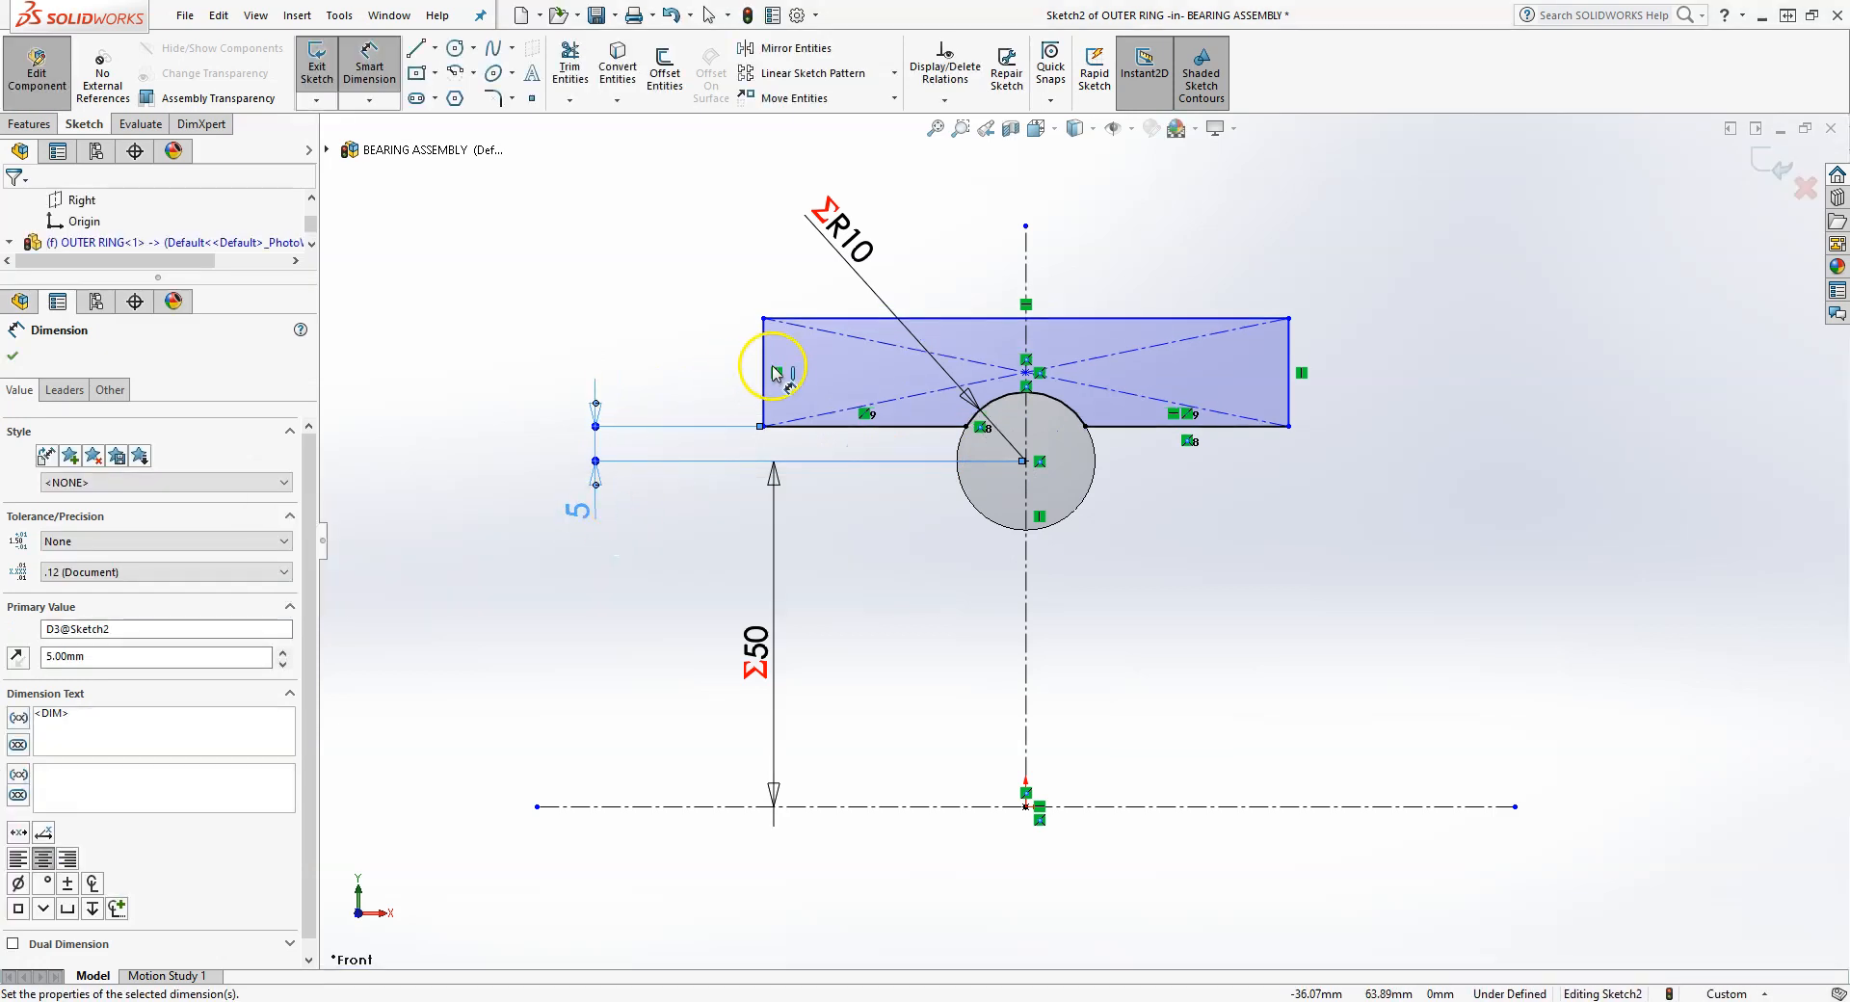
- Dimension the rectangle's vertical side to set the ring profile's height to 10 mm
click(765, 366)
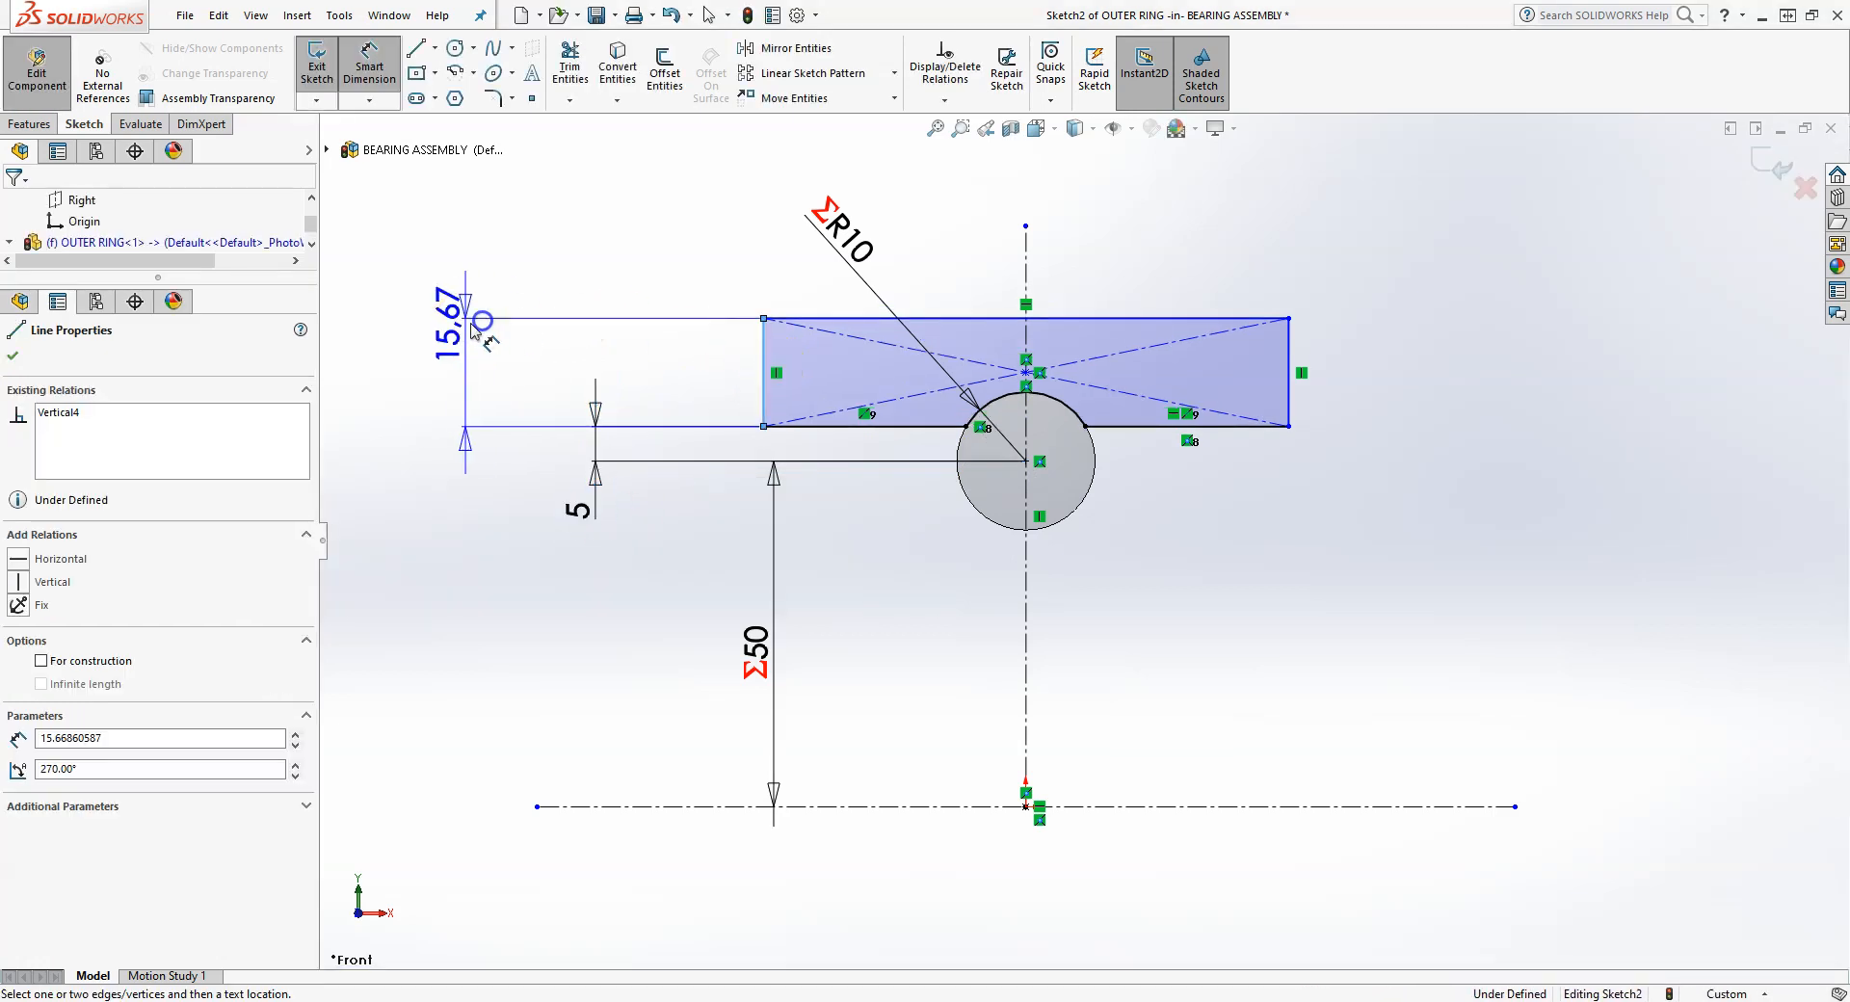
click(460, 372)
text(10)
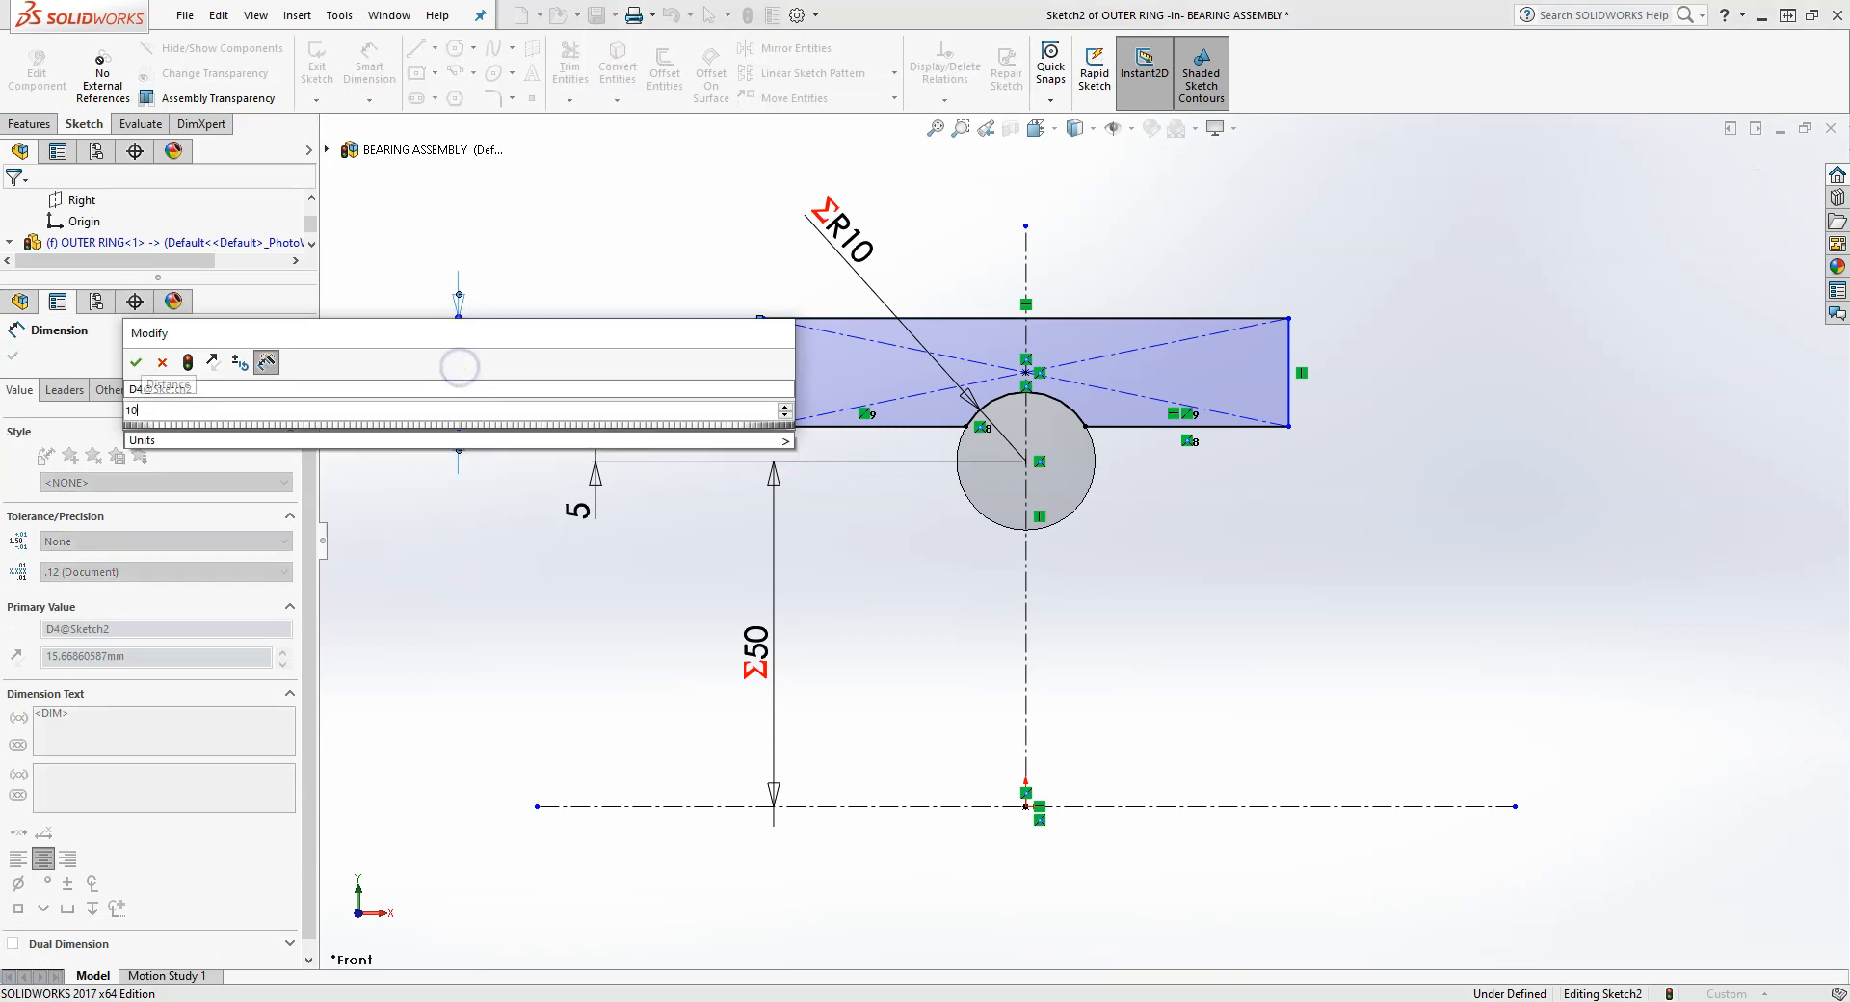
key(Return)
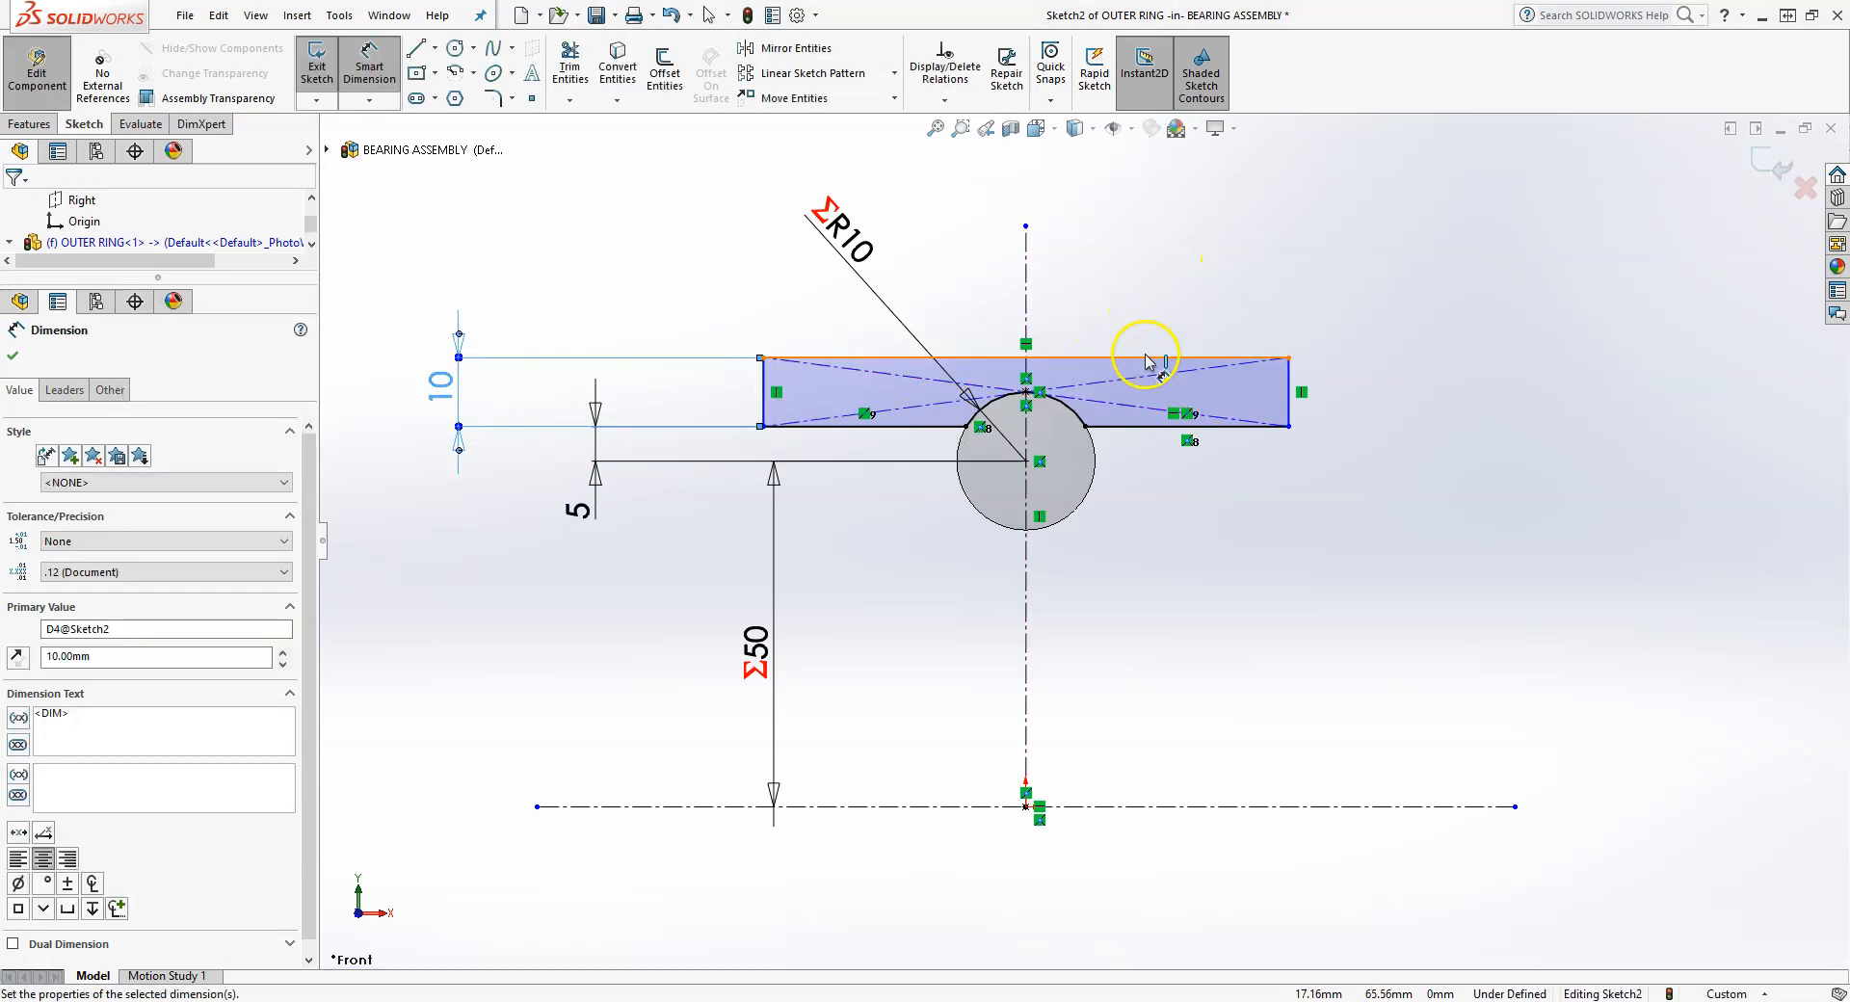
- Dimension the rectangle's upper edge and link its length to the assembly's global variable Width through an equation
click(1146, 358)
click(1113, 210)
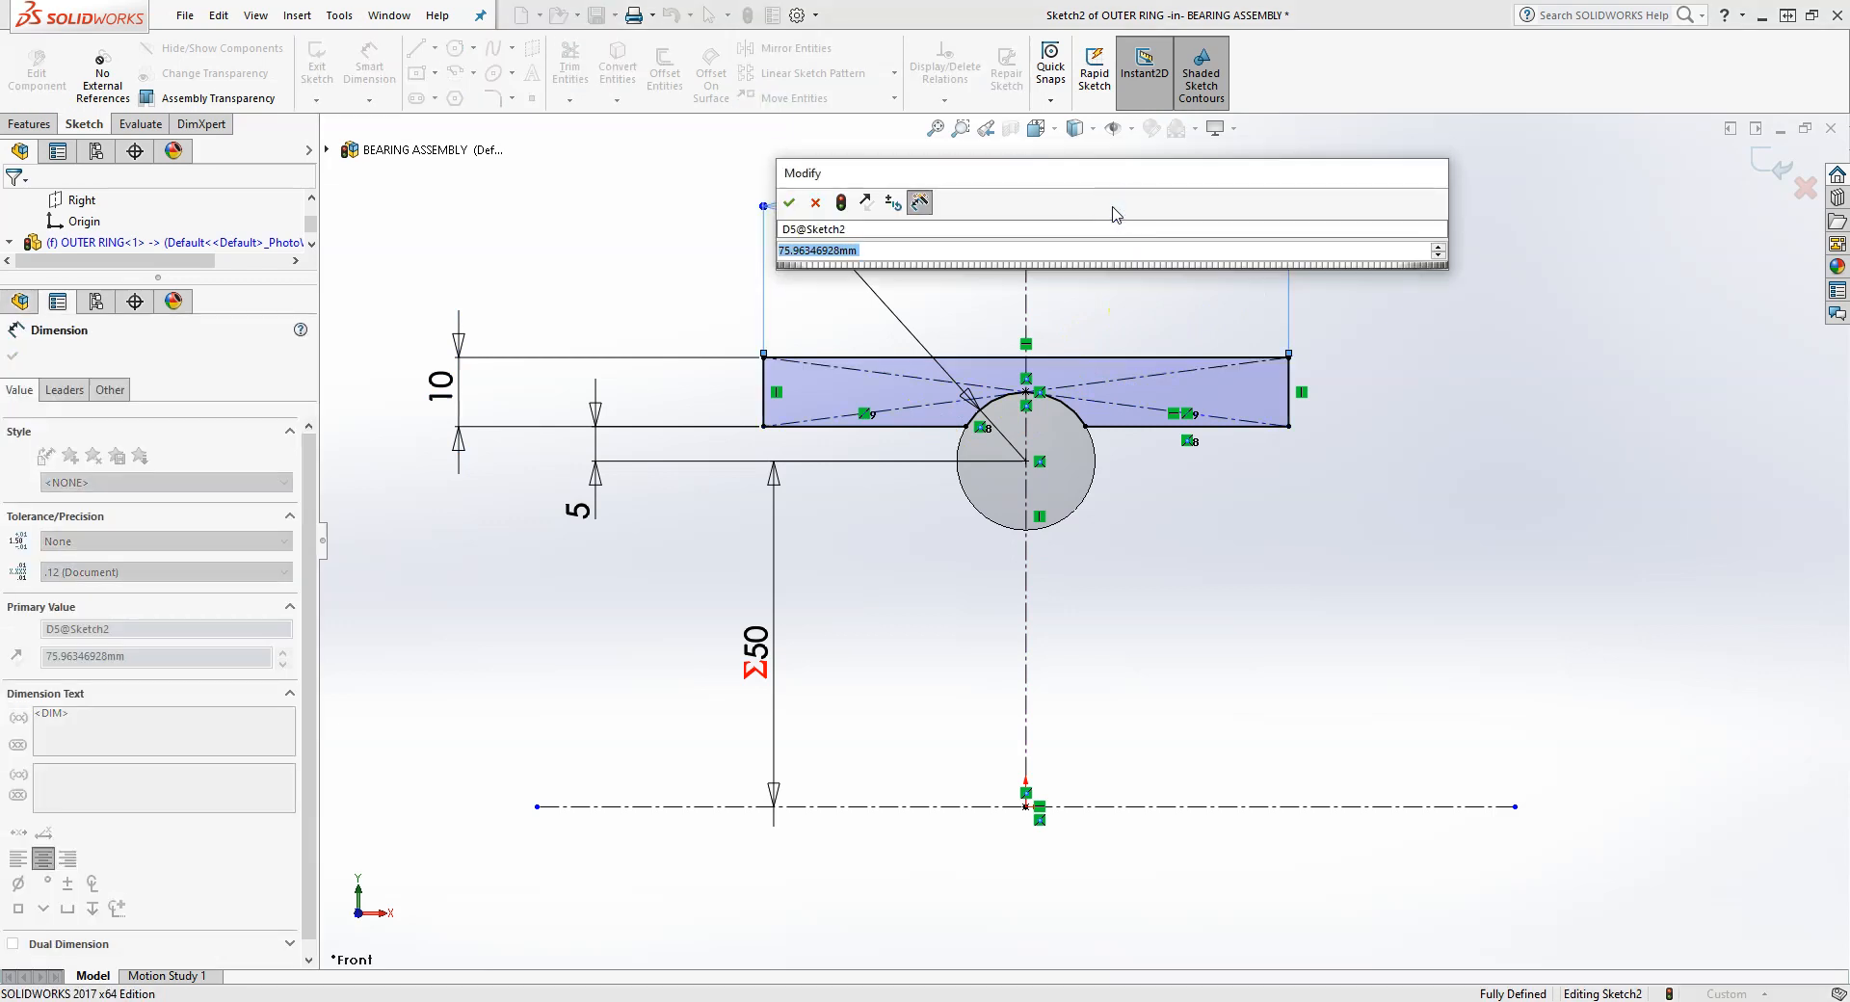
text(=)
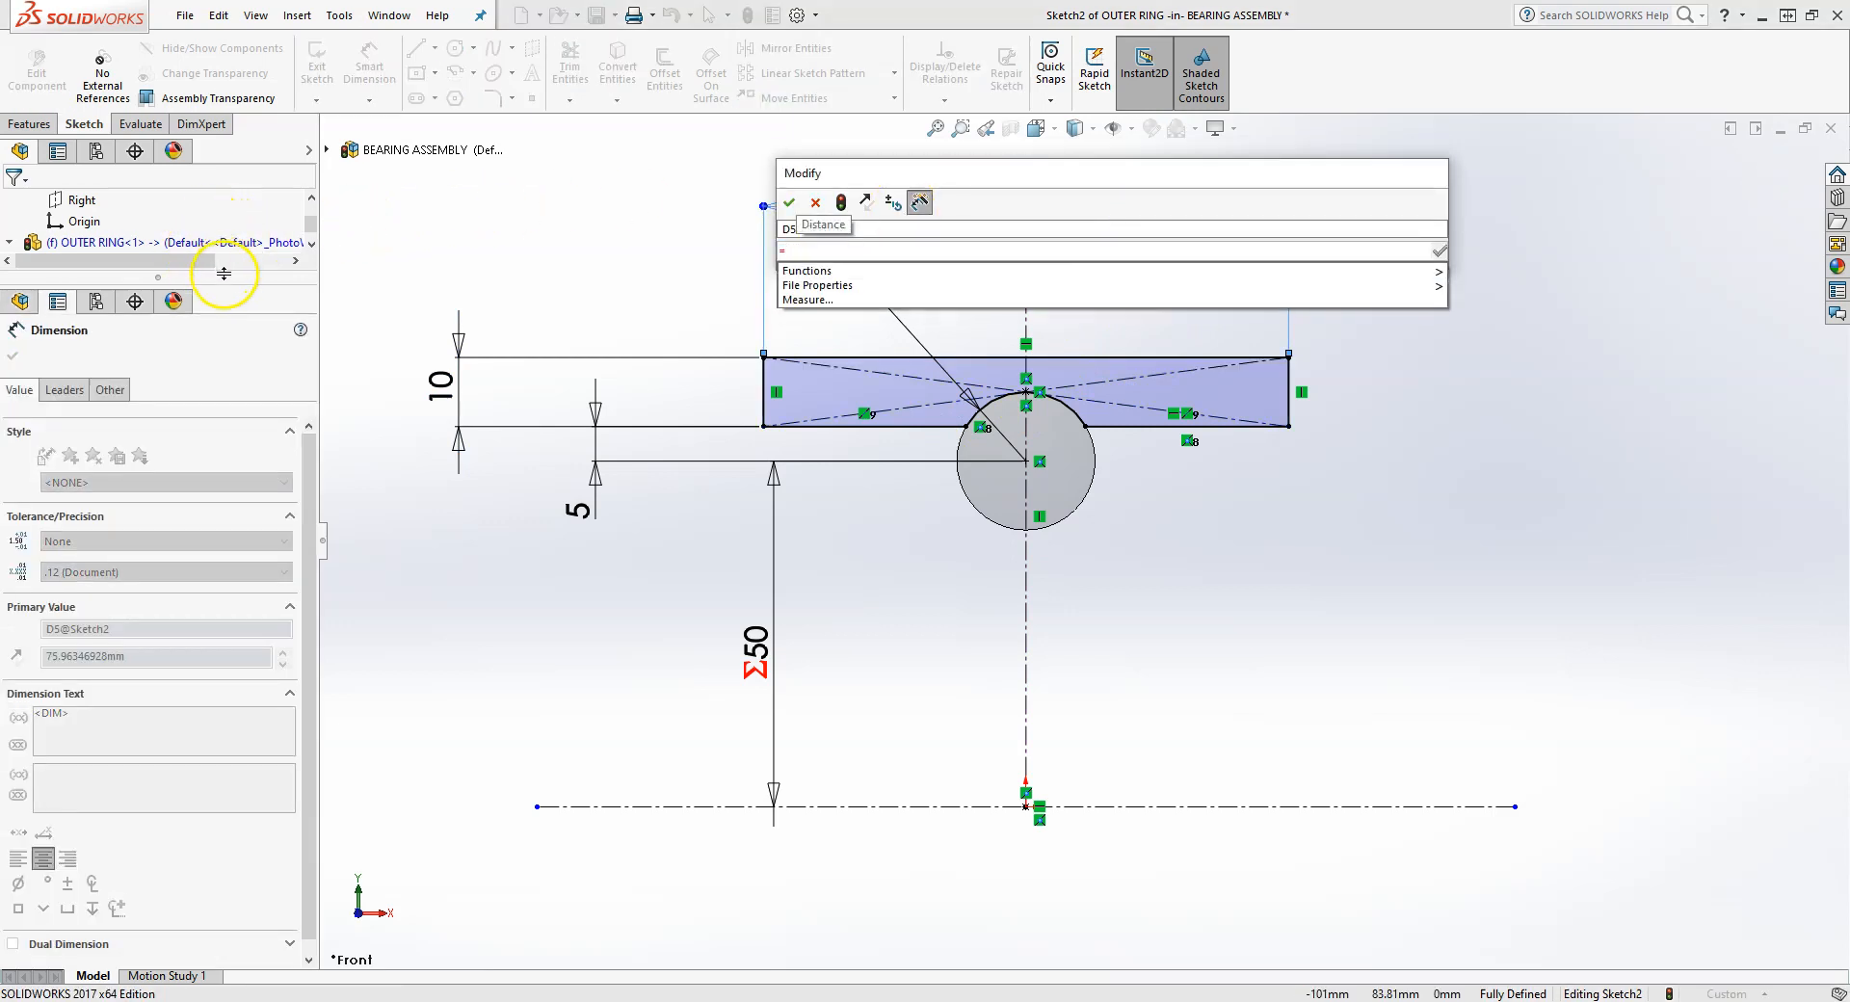
drag(223, 273, 207, 465)
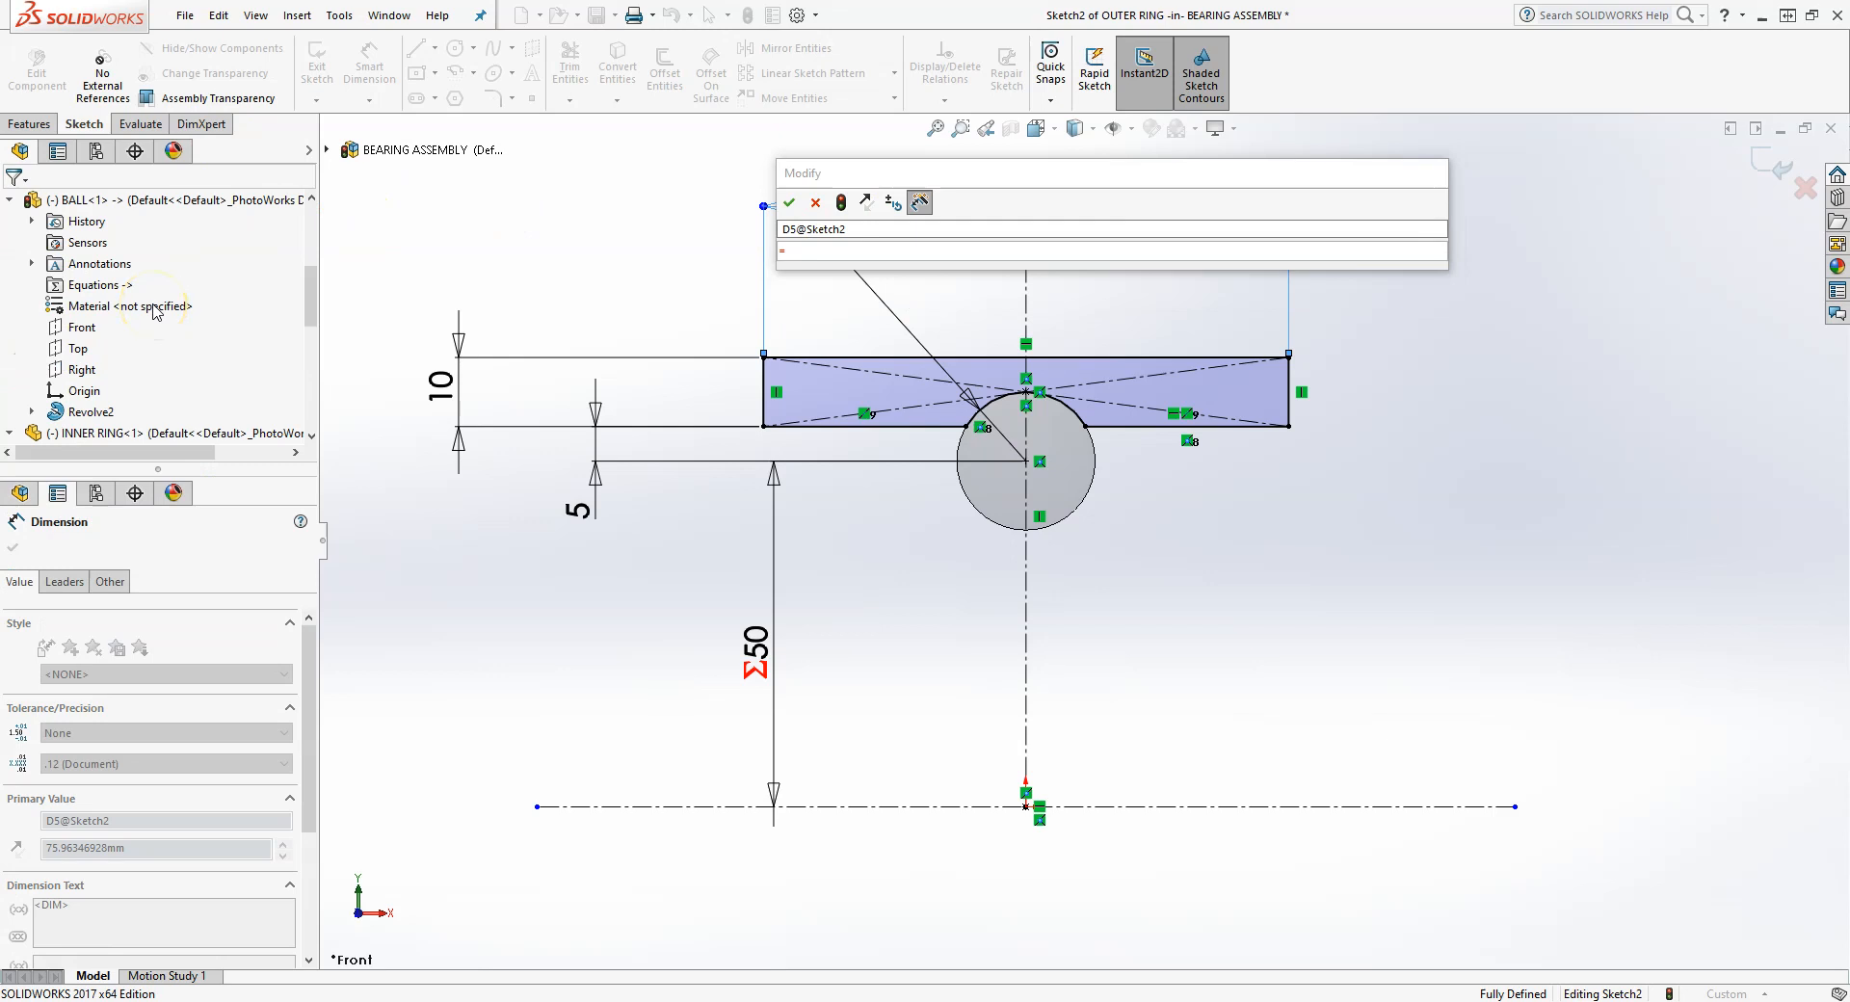
click(119, 286)
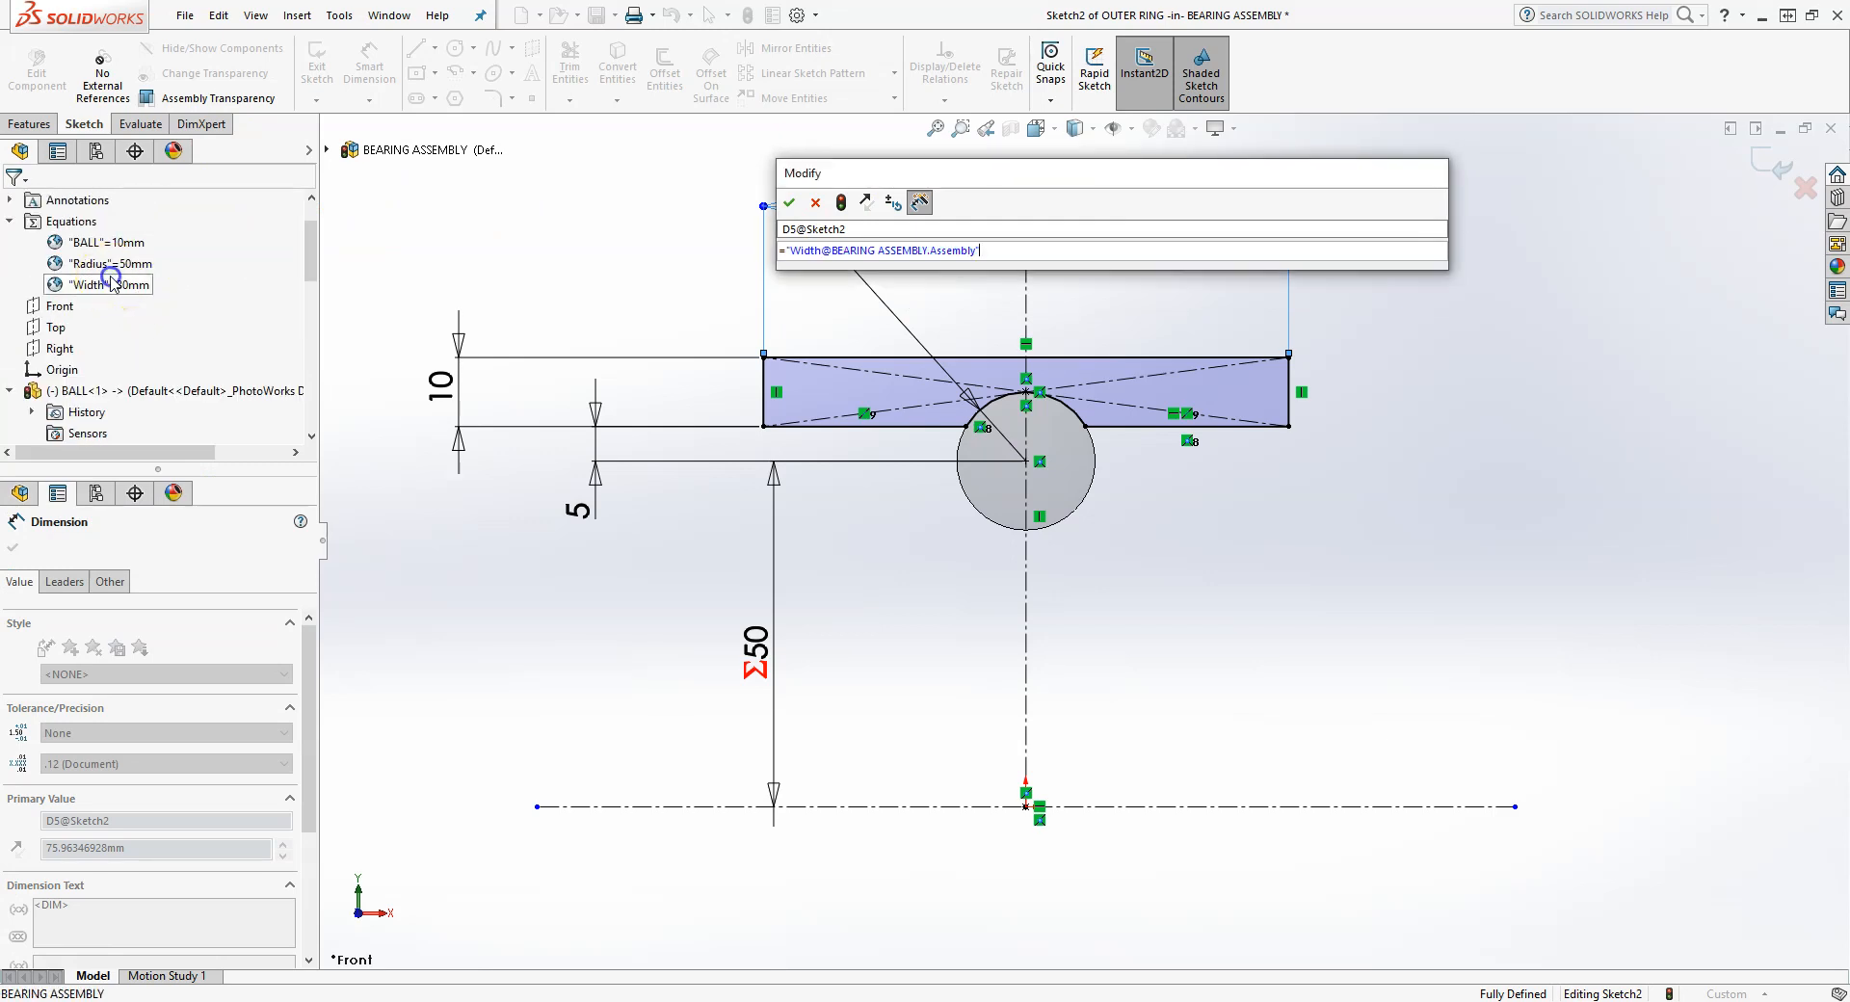
click(790, 202)
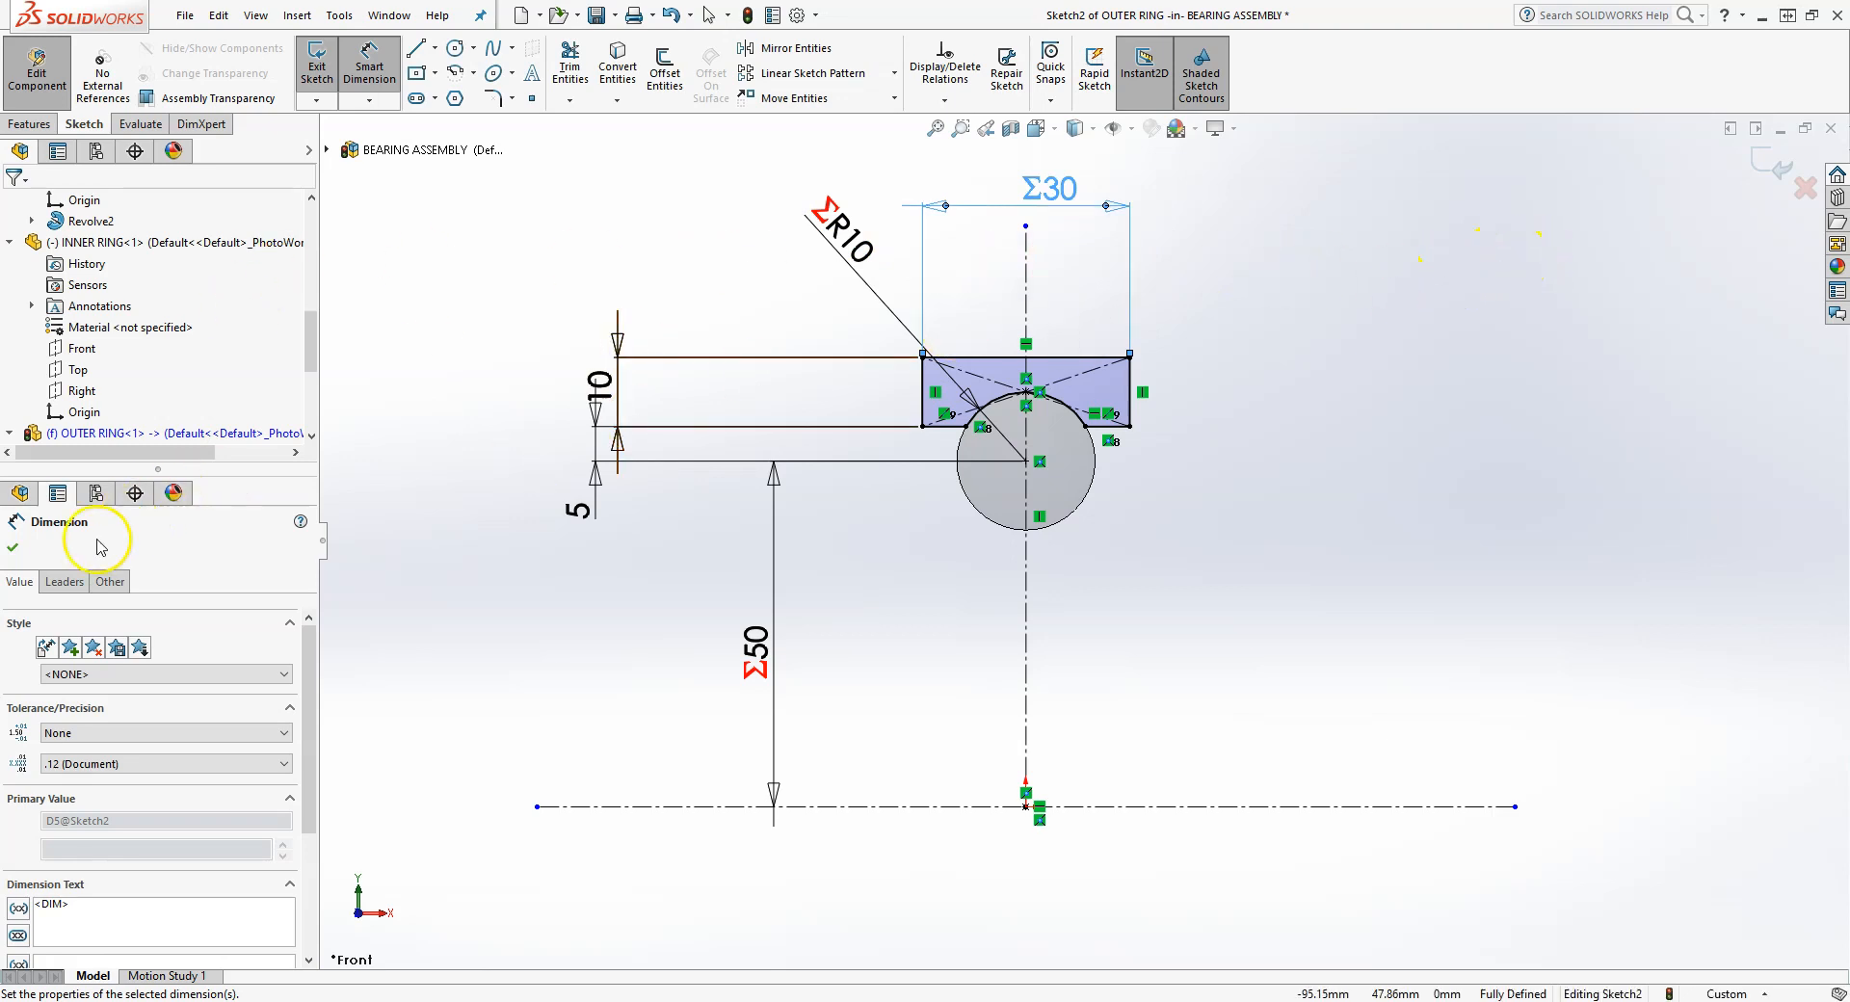
click(14, 549)
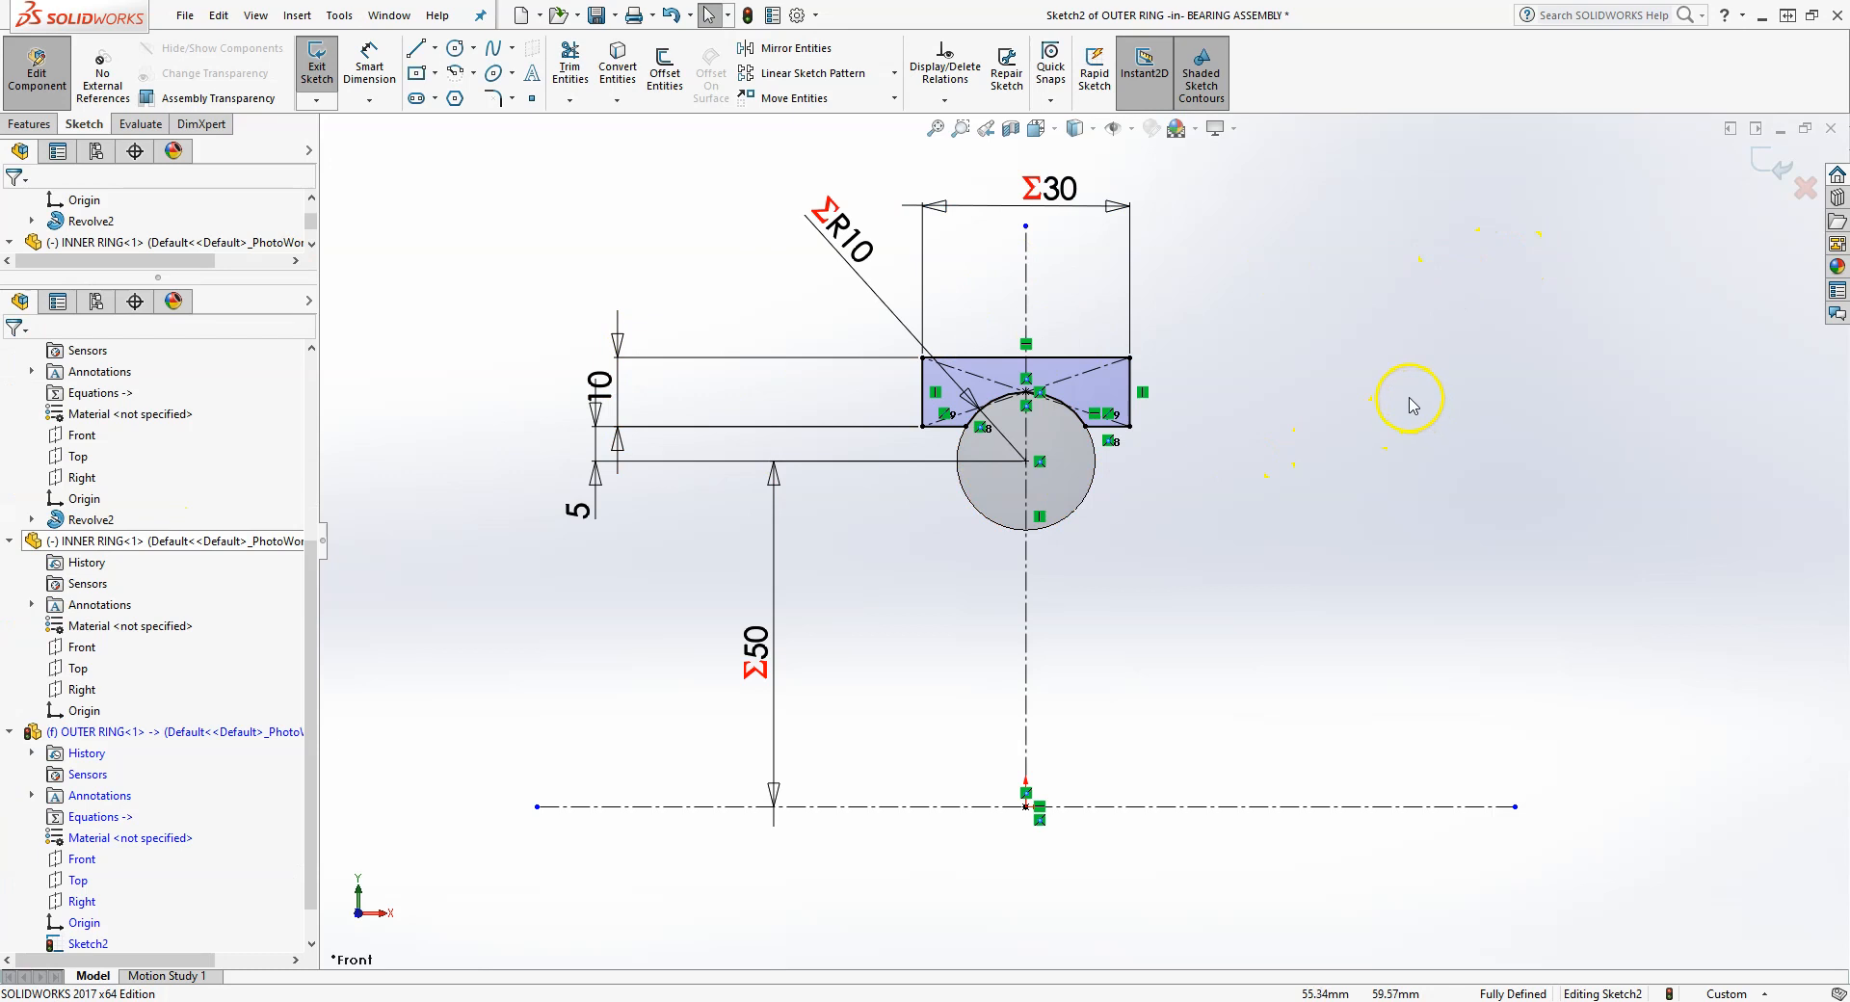
- Finish the sketch and revolve the outer ring profile 360 degrees about the horizontal centerline
click(1766, 173)
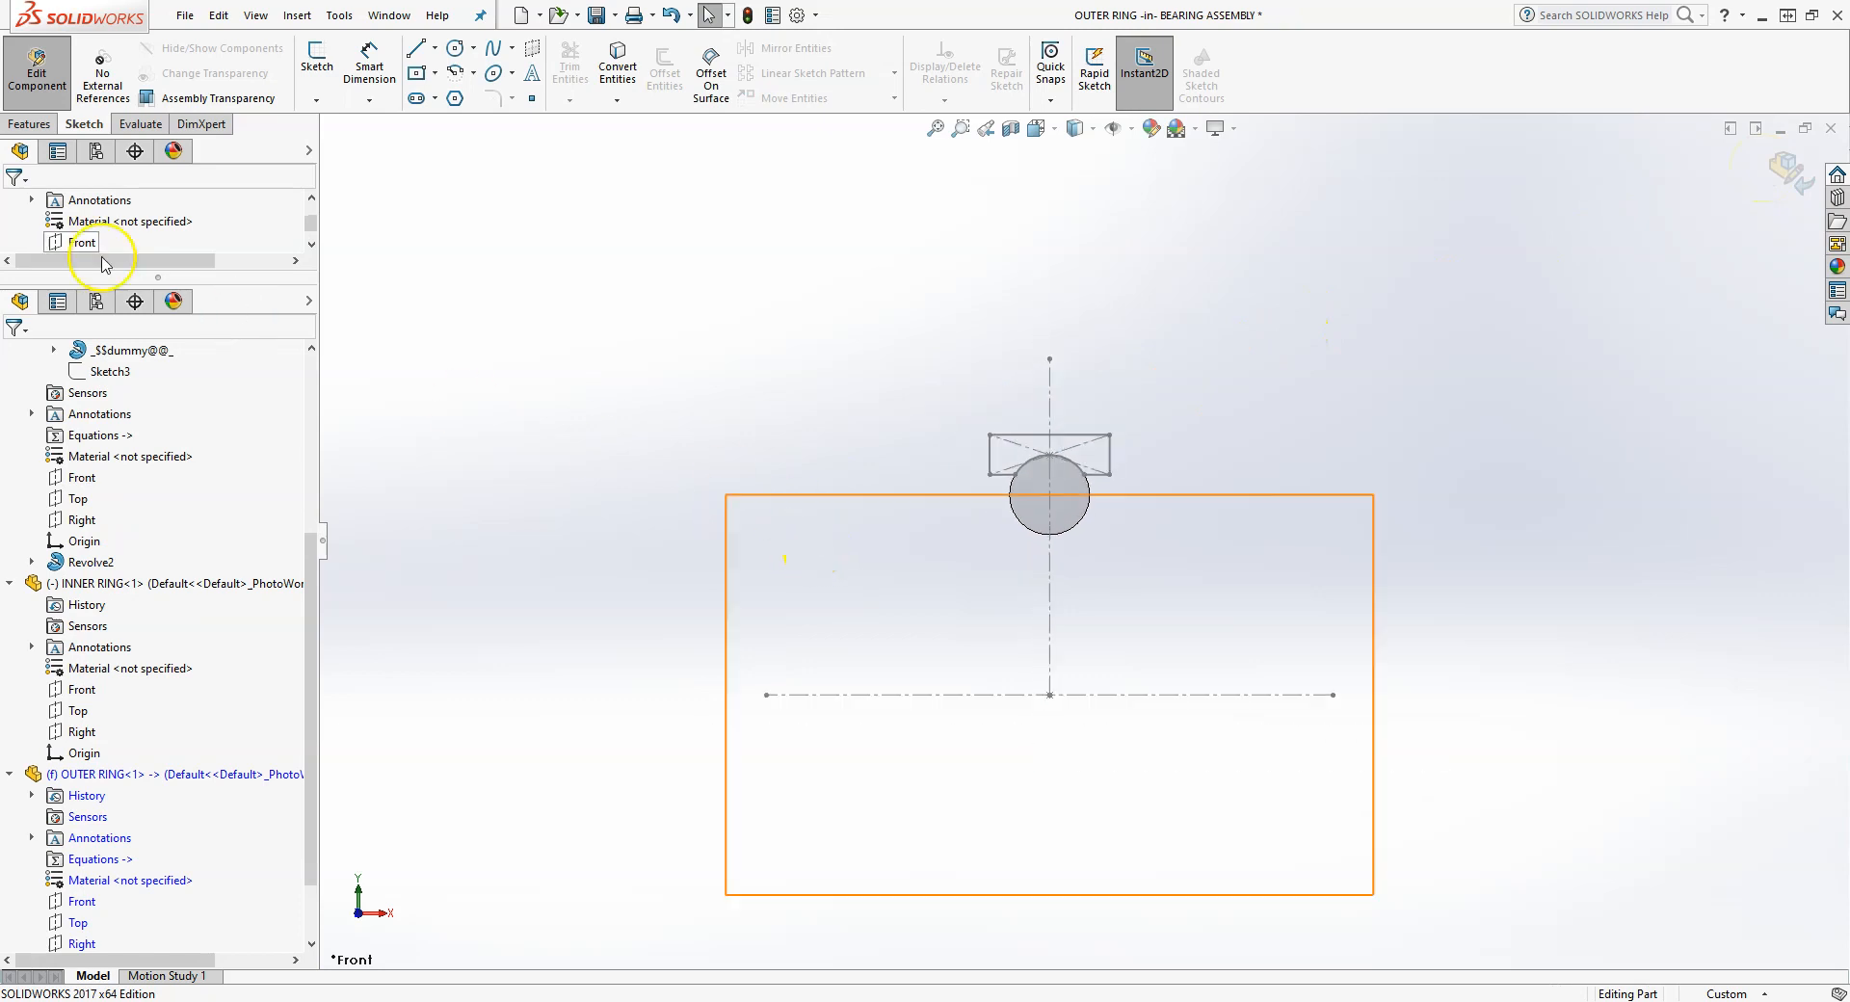
click(32, 124)
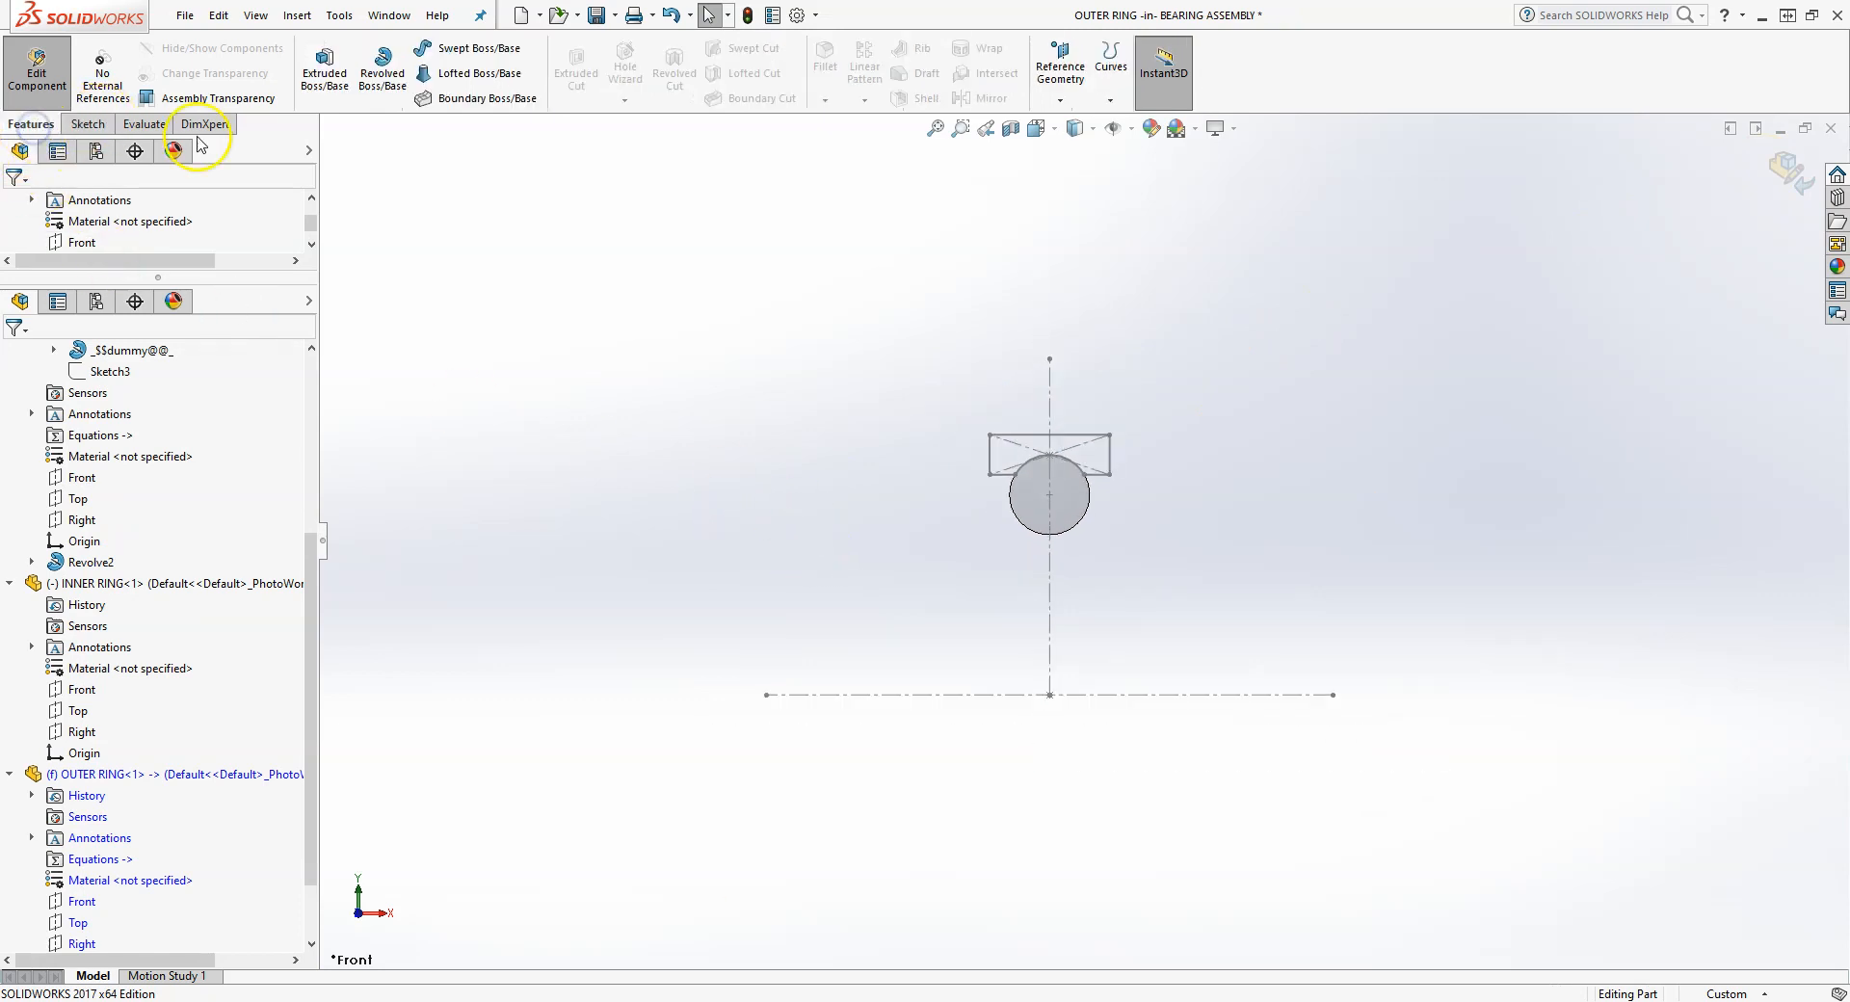
click(382, 75)
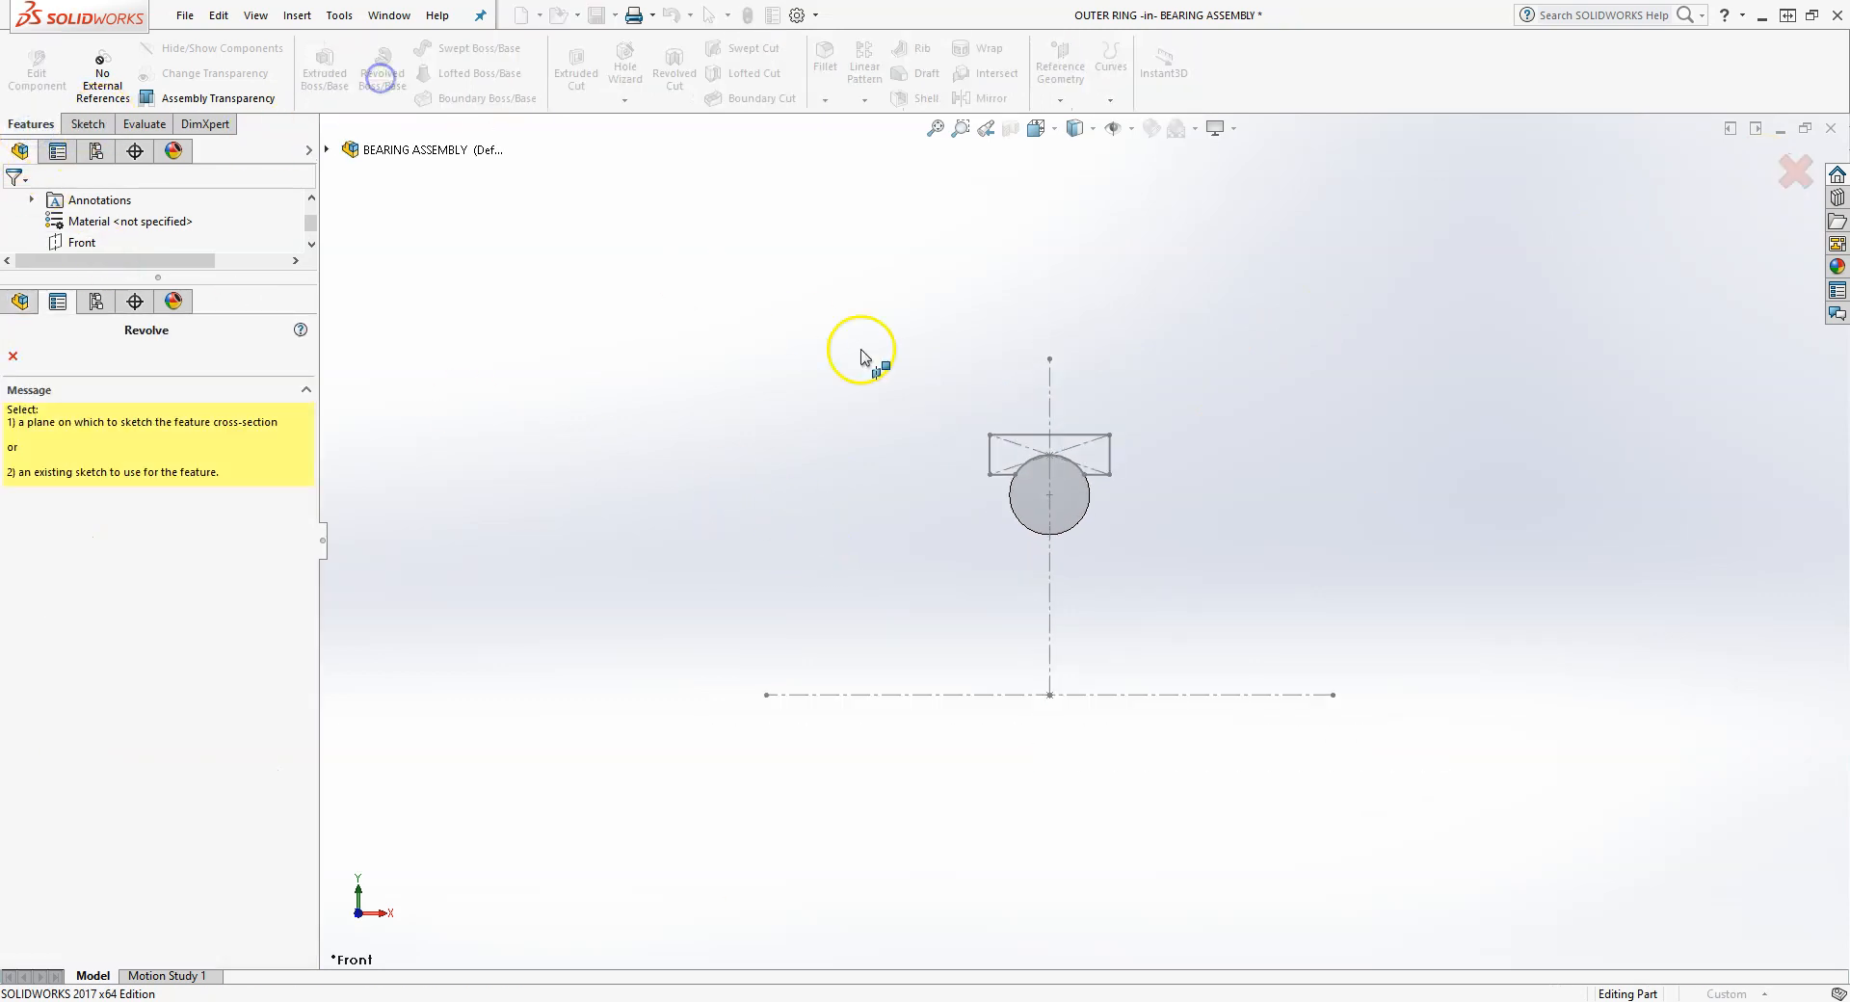
click(1130, 694)
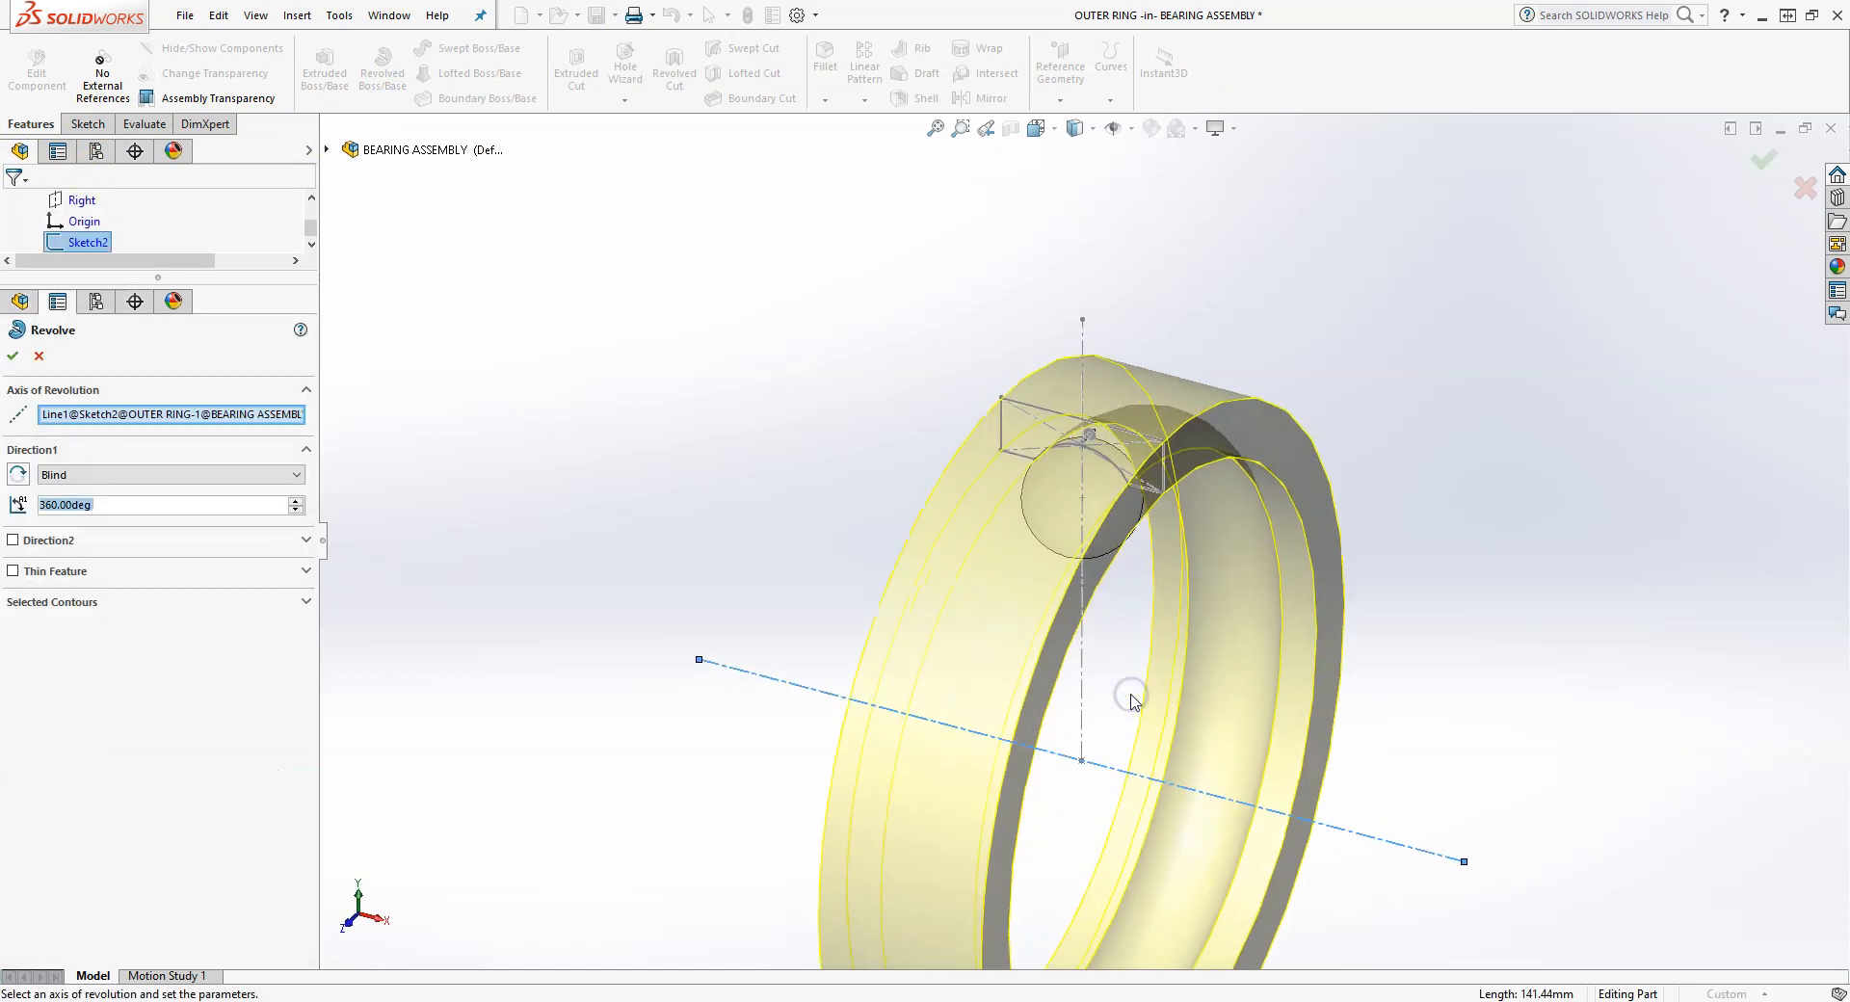
click(15, 357)
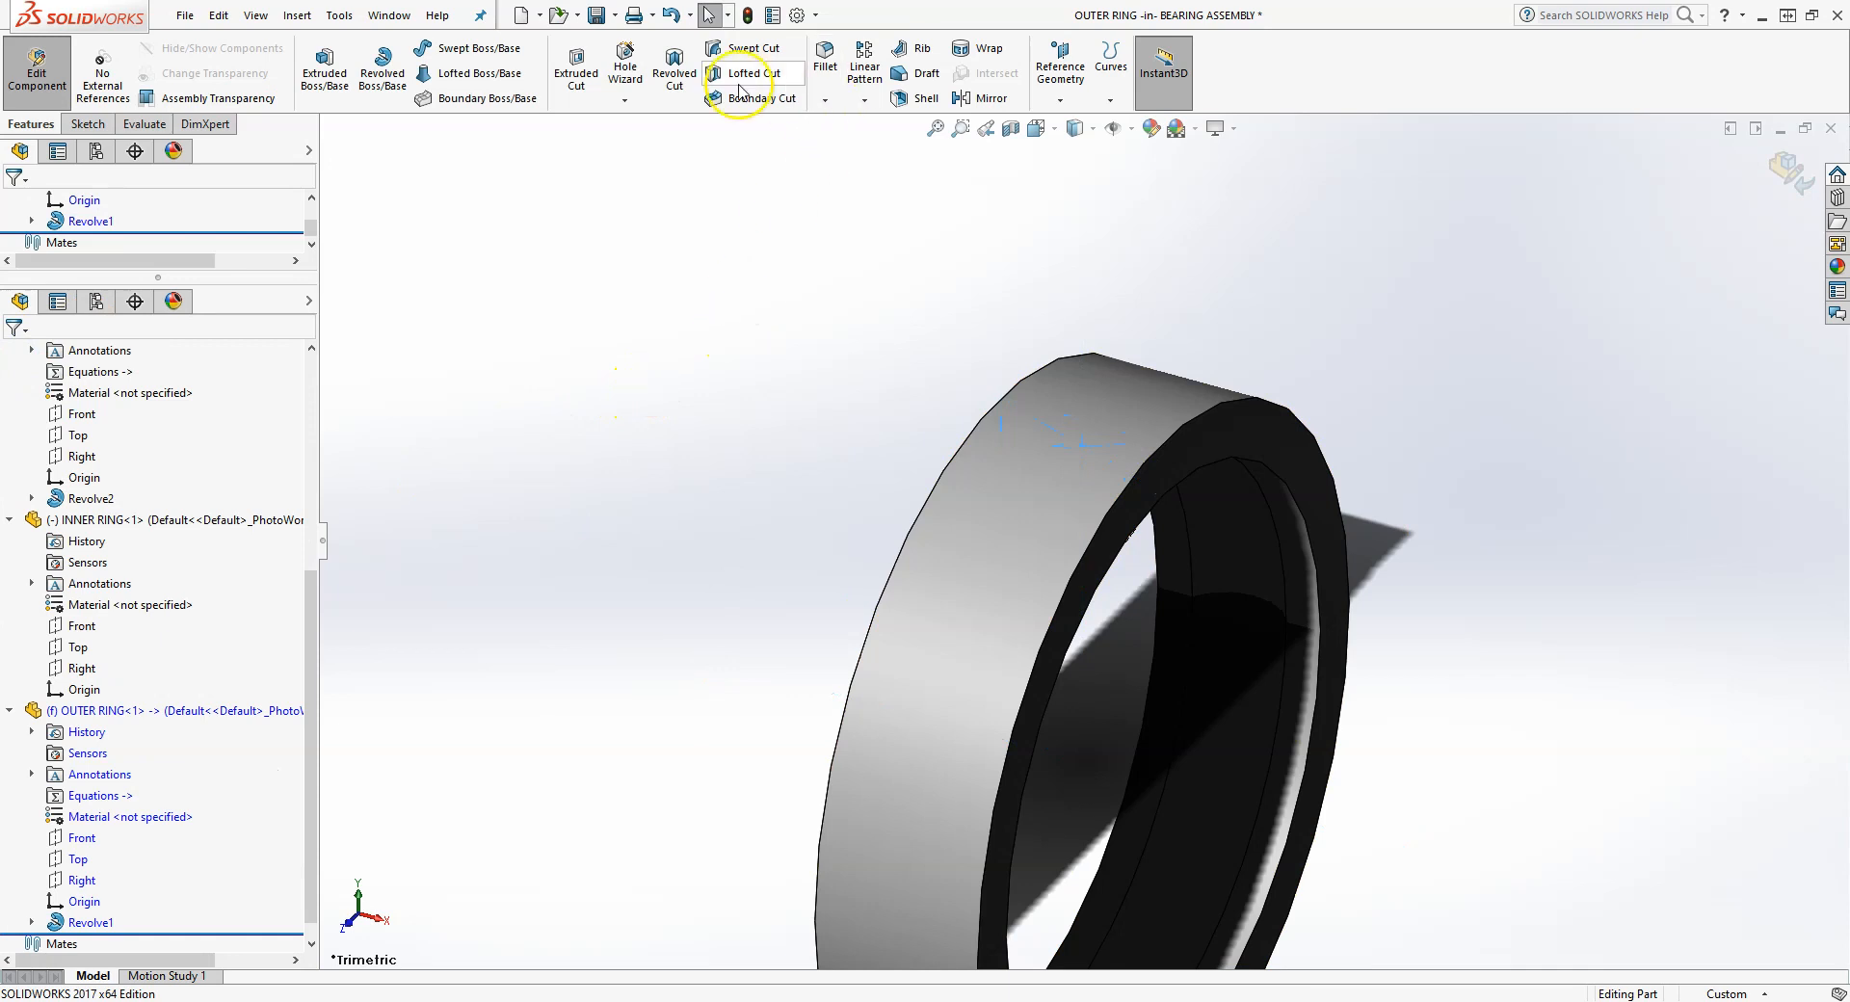
- Save OUTER RING together with BEARING ASSEMBLY and return from part editing to the assembly
click(596, 15)
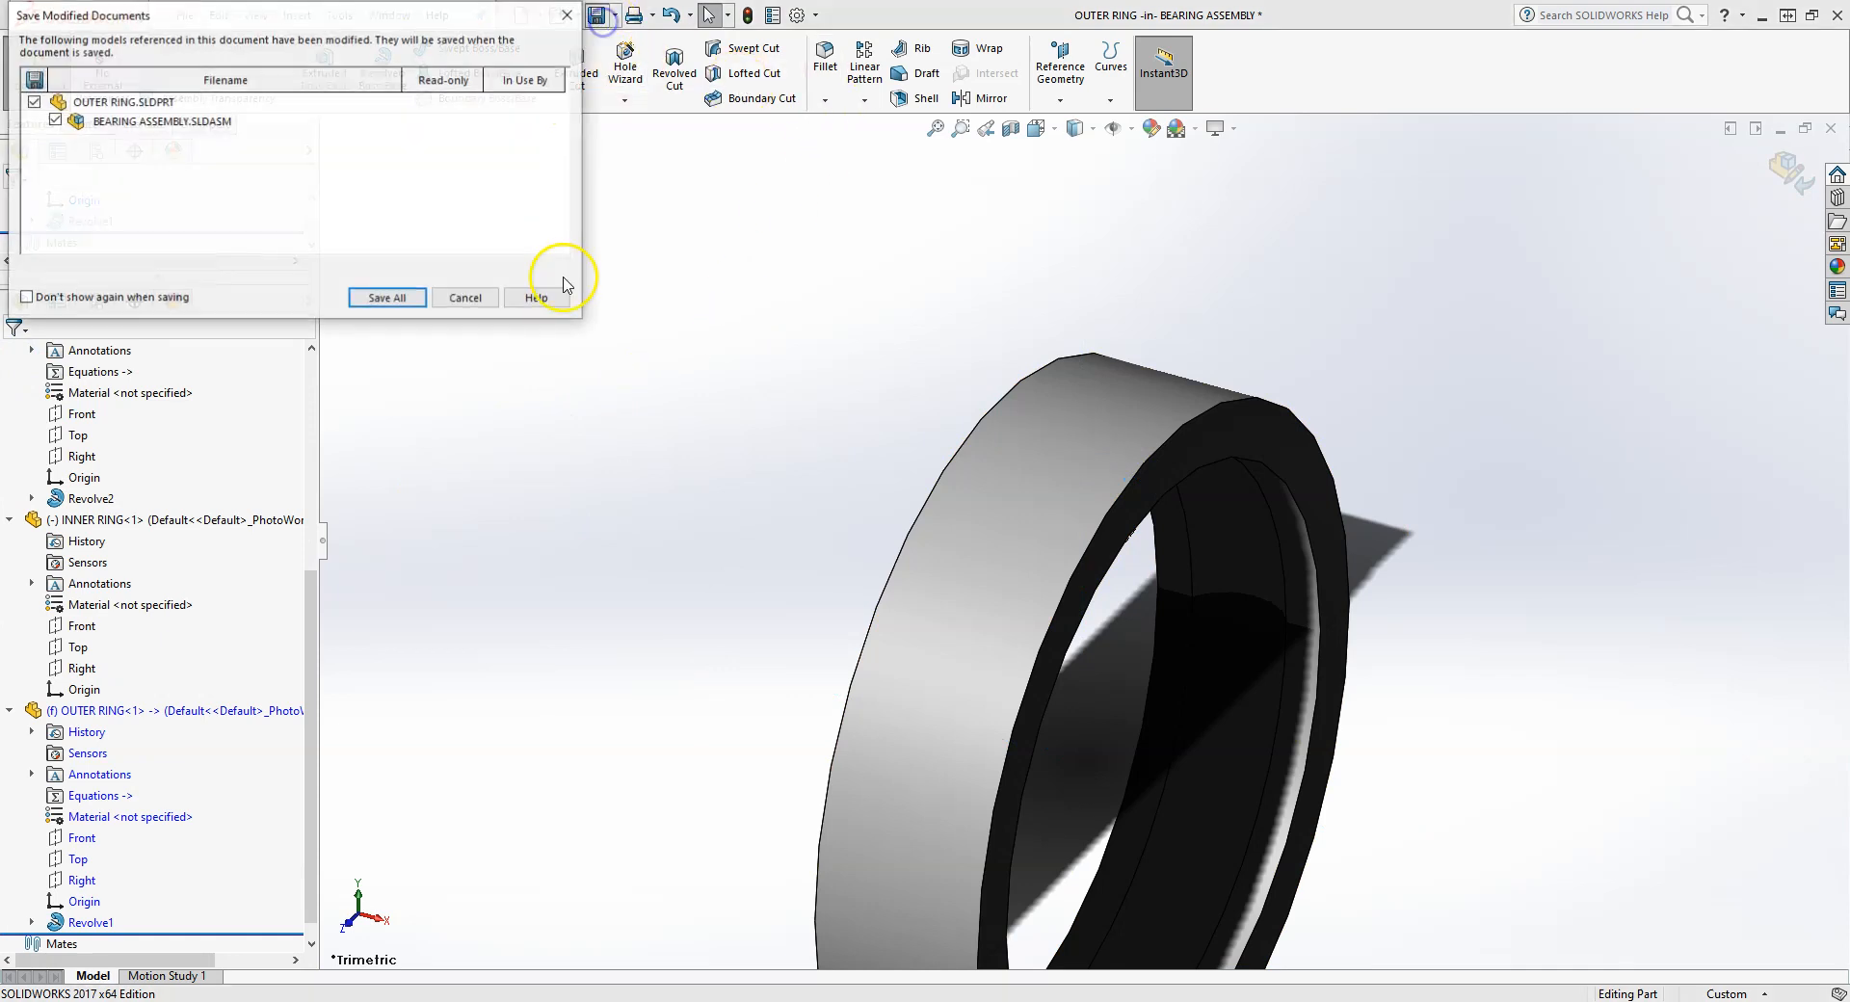
click(400, 299)
middle_drag(622, 453, 541, 391)
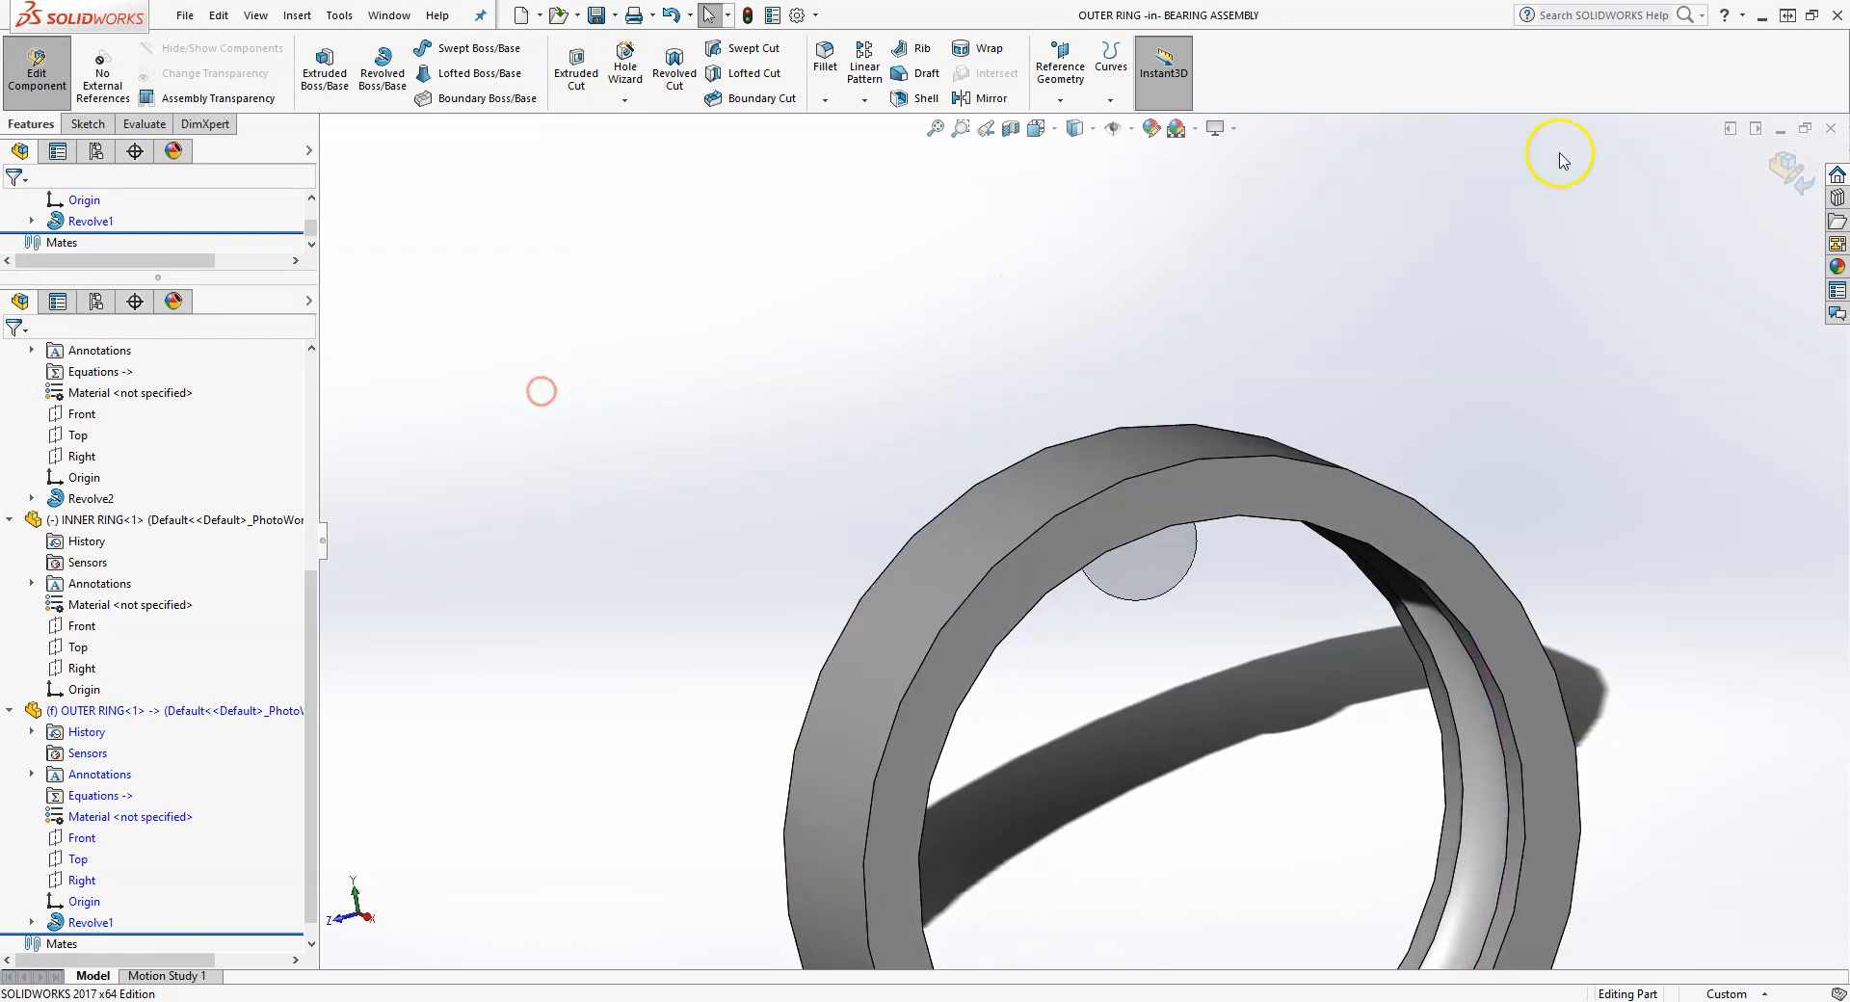
click(1763, 166)
scroll(661, 485, up, 6)
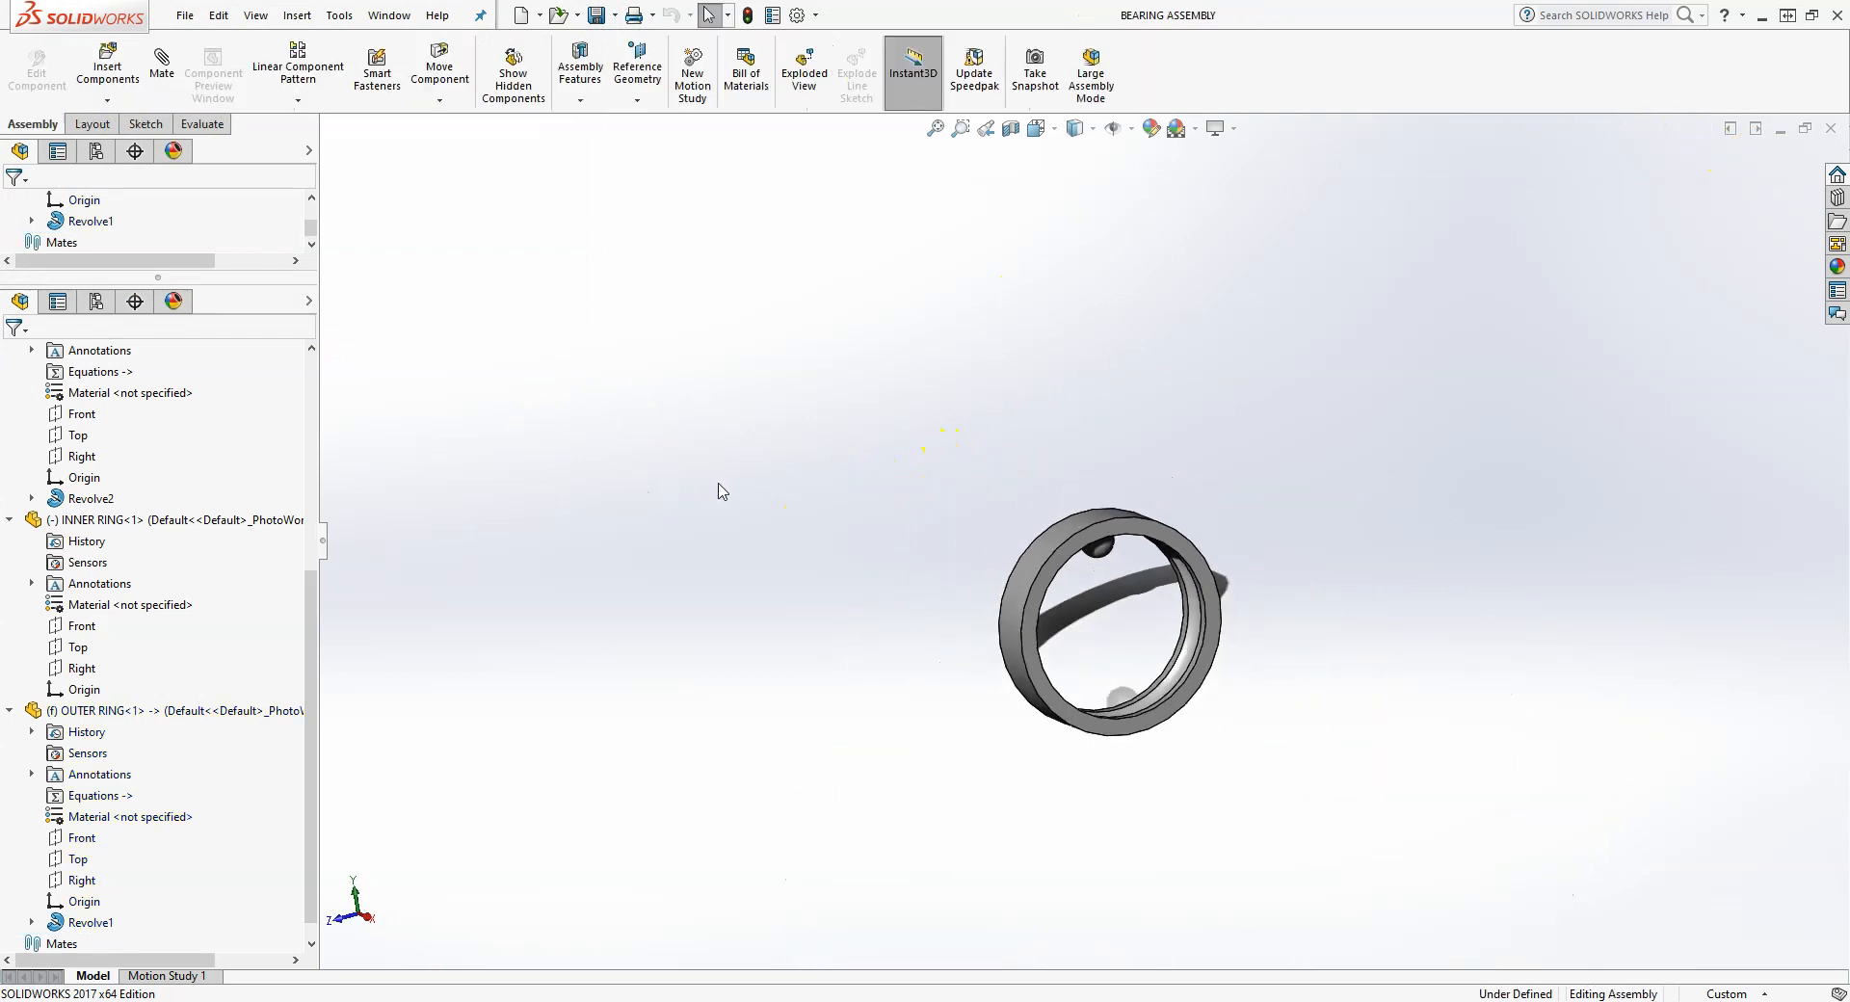
scroll(1178, 665, up, 3)
scroll(1182, 668, down, 5)
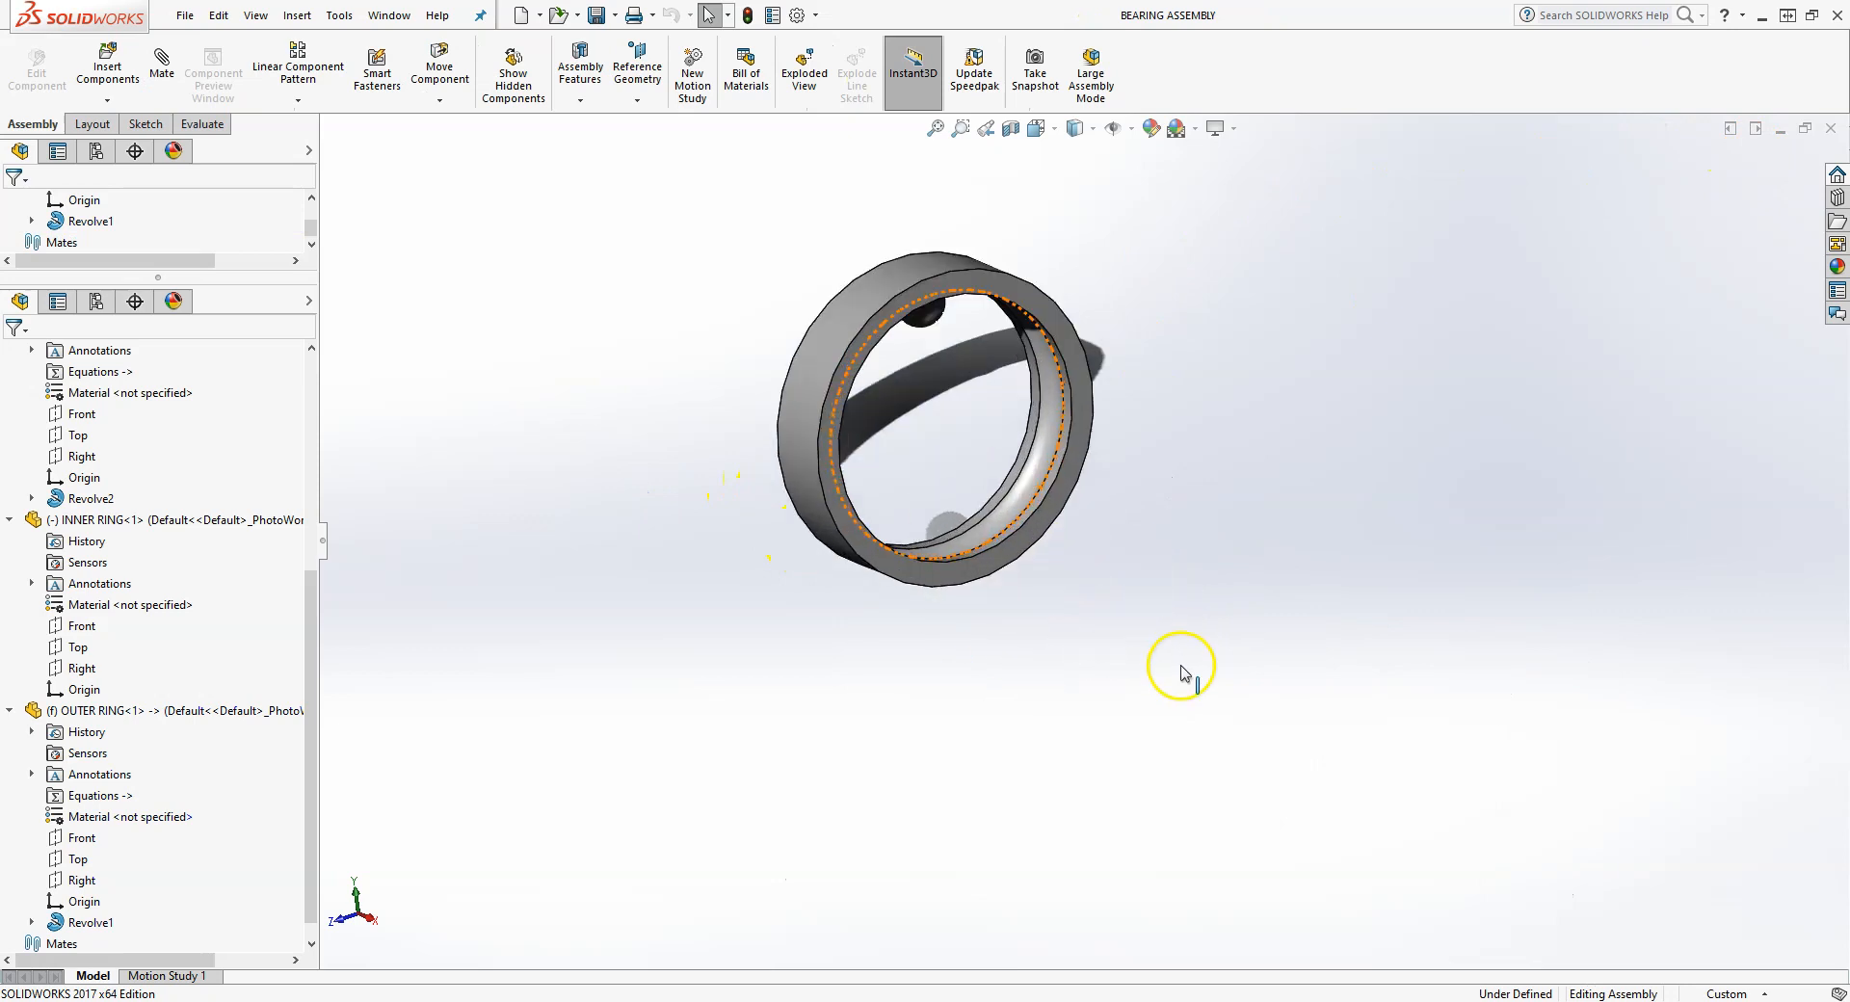
scroll(1012, 486, up, 4)
scroll(978, 457, down, 3)
scroll(966, 371, down, 3)
click(1399, 359)
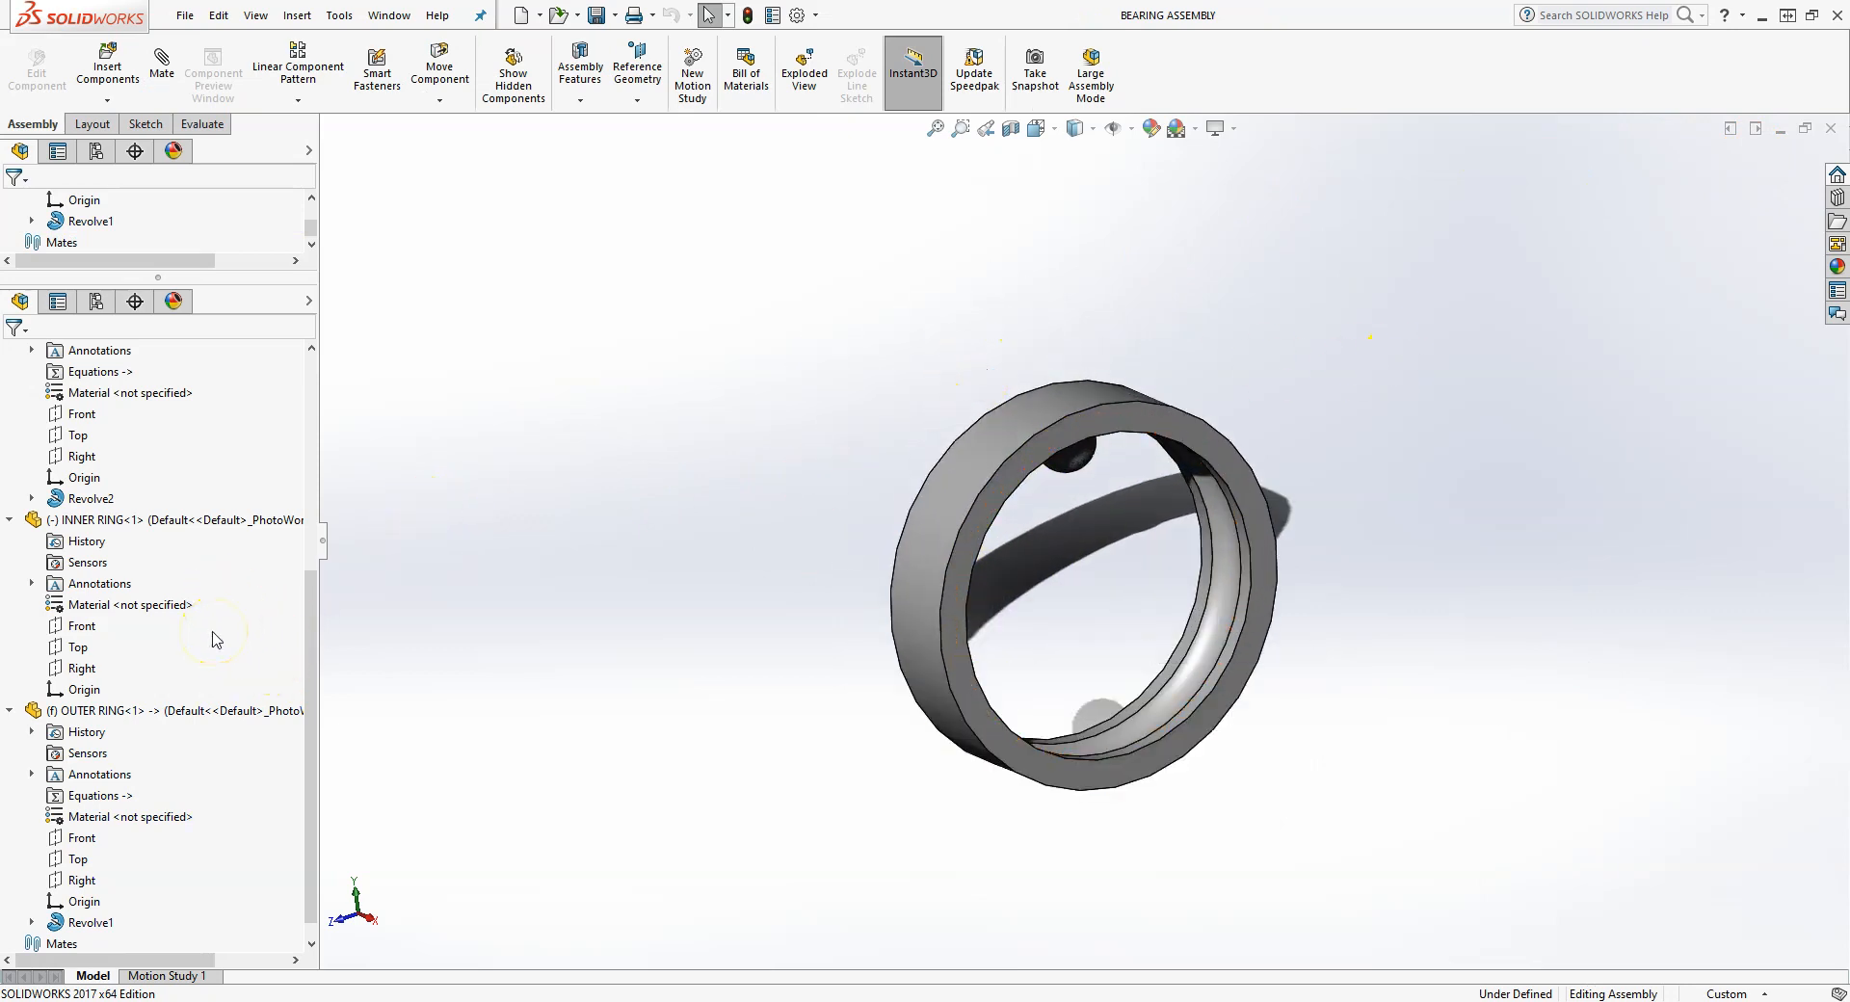
- Edit the INNER RING part in the context of the assembly and start a sketch on its Front plane
click(120, 520)
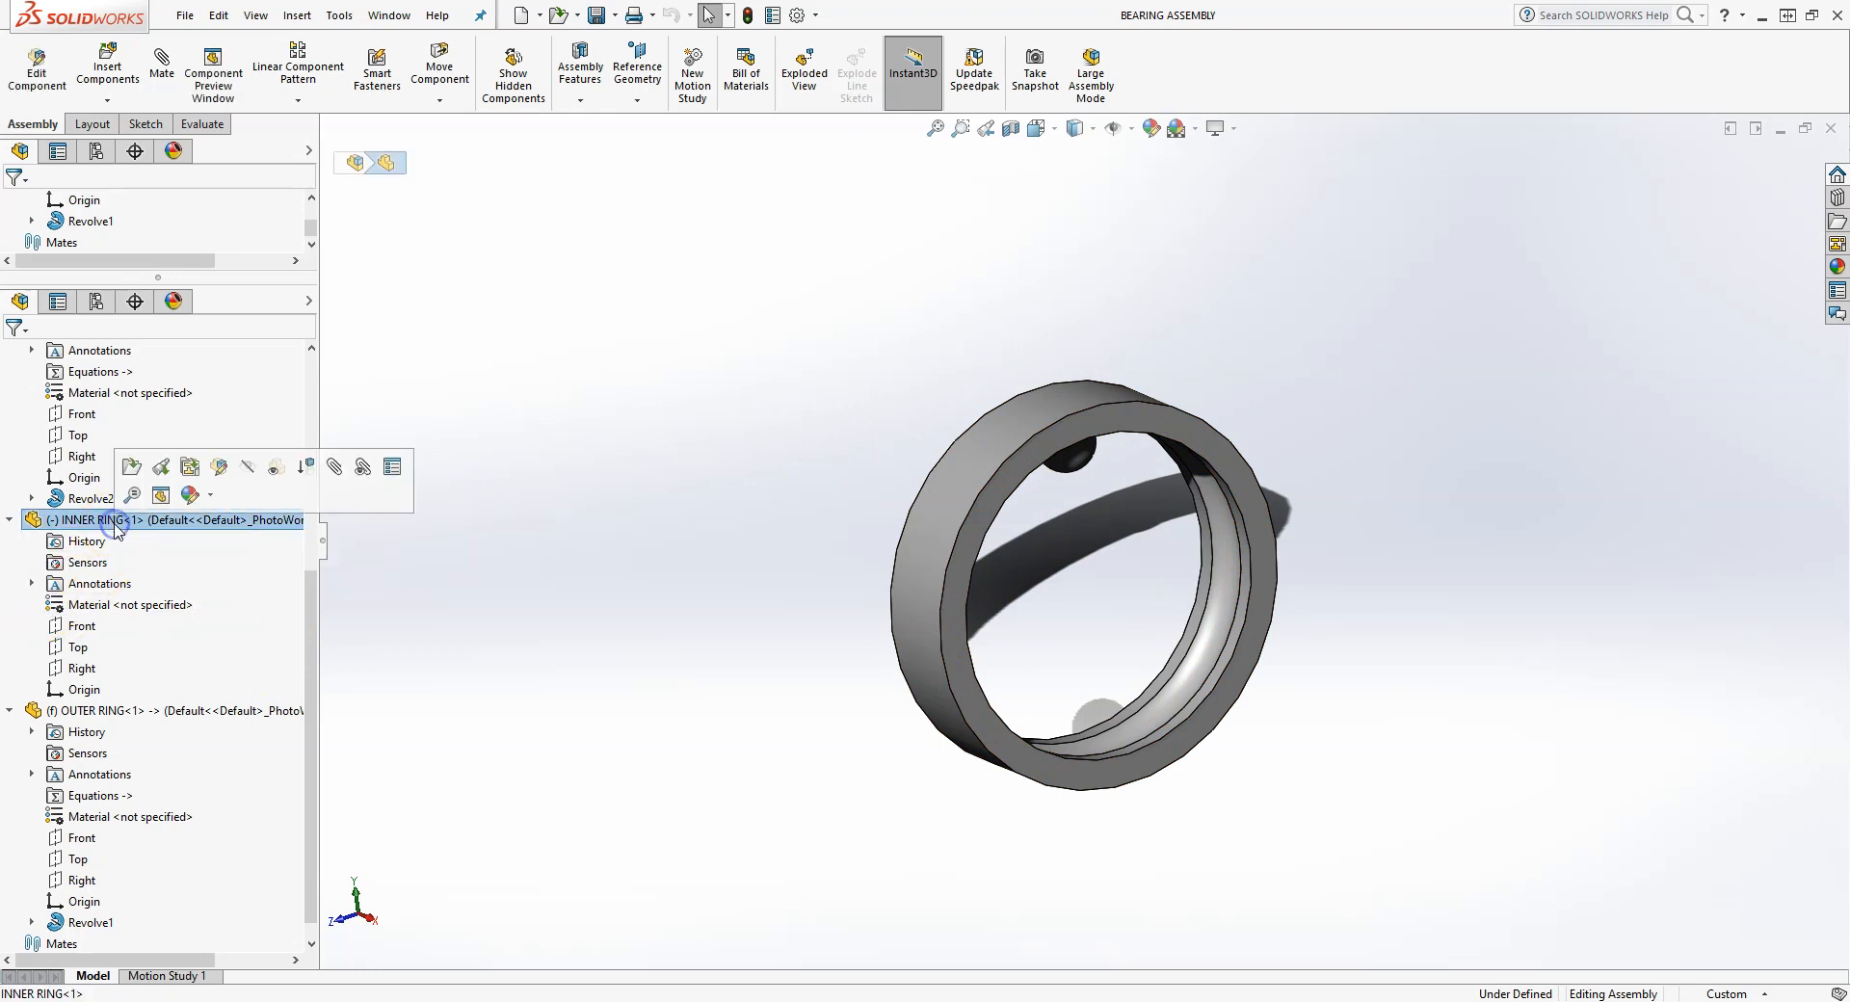
click(218, 468)
click(96, 621)
click(91, 596)
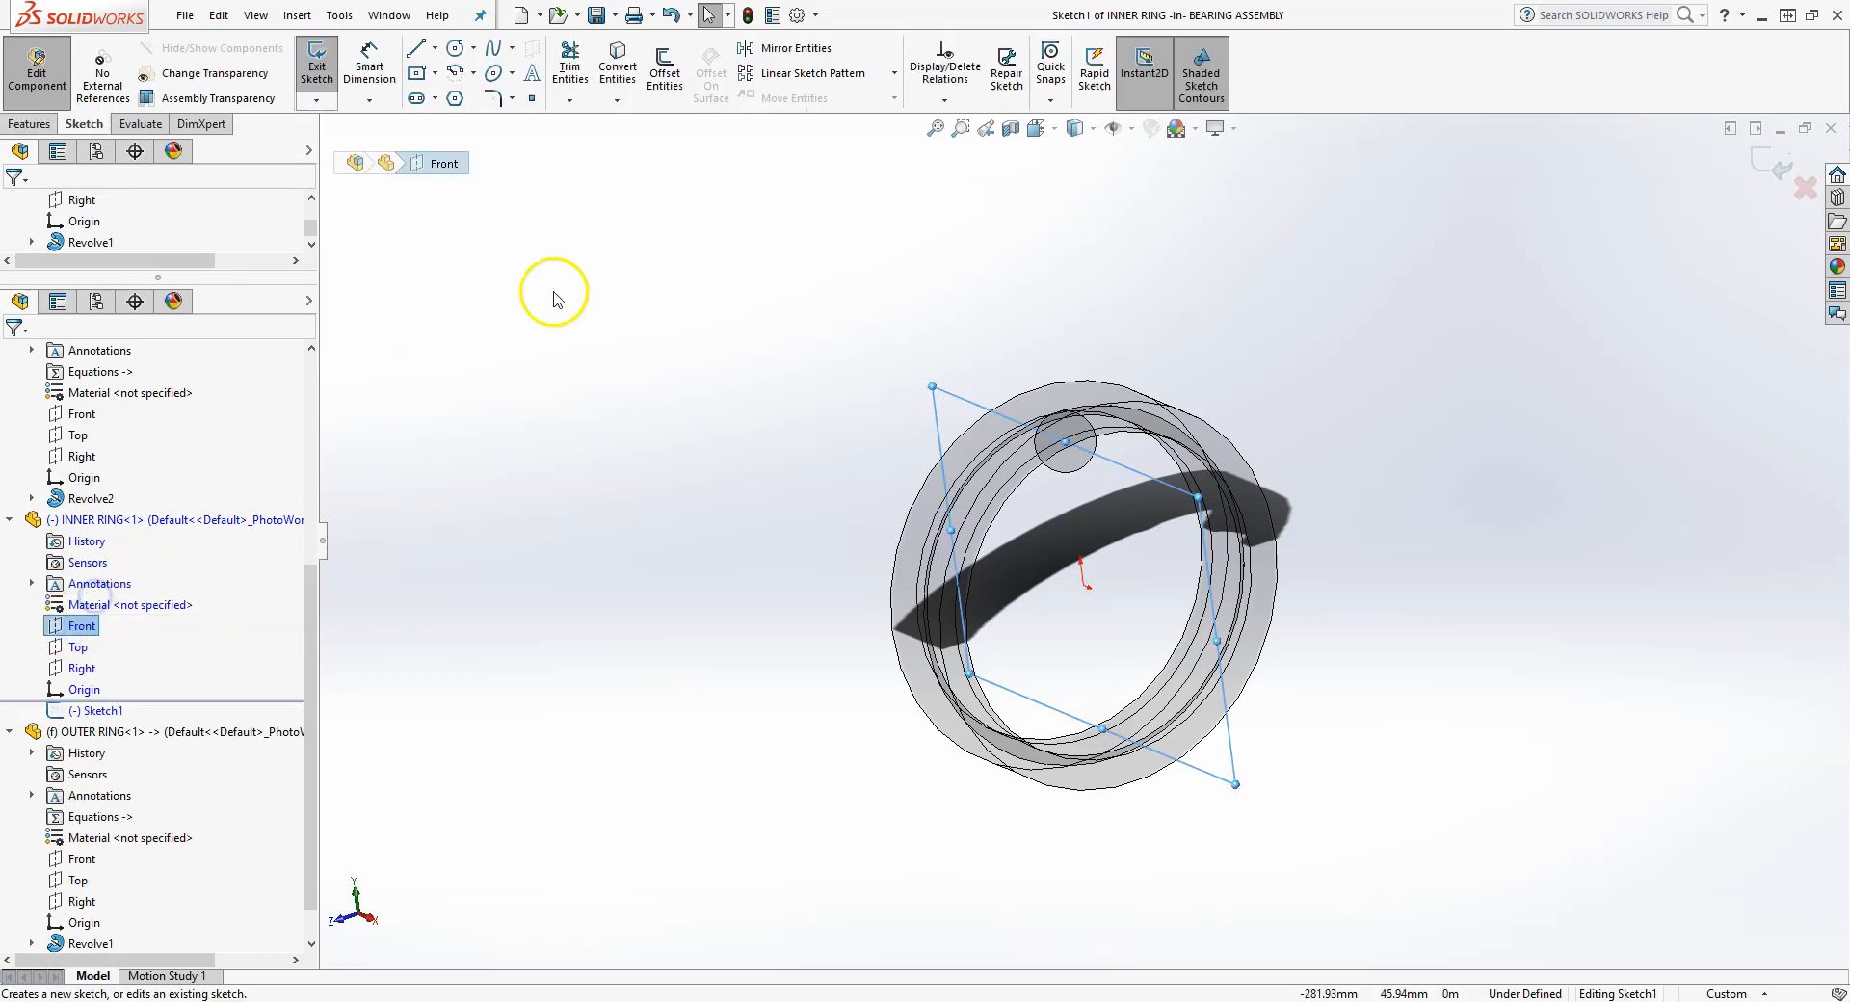
click(1060, 139)
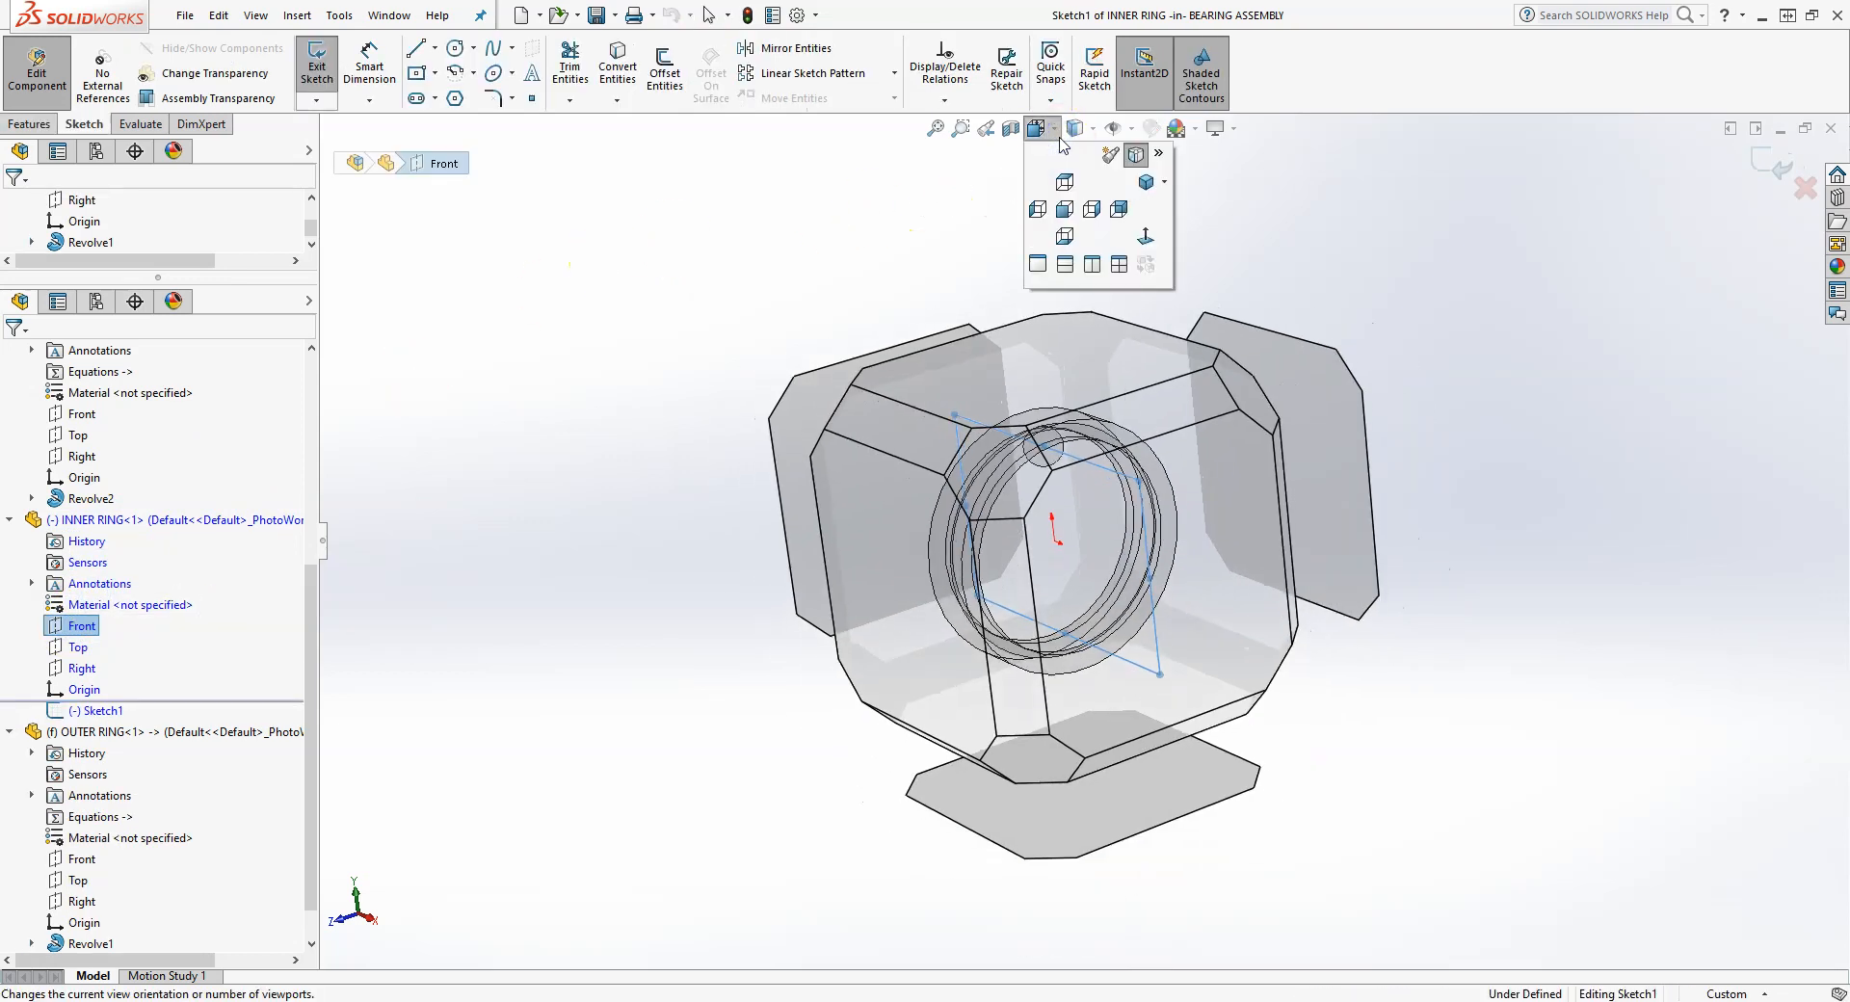
click(1142, 238)
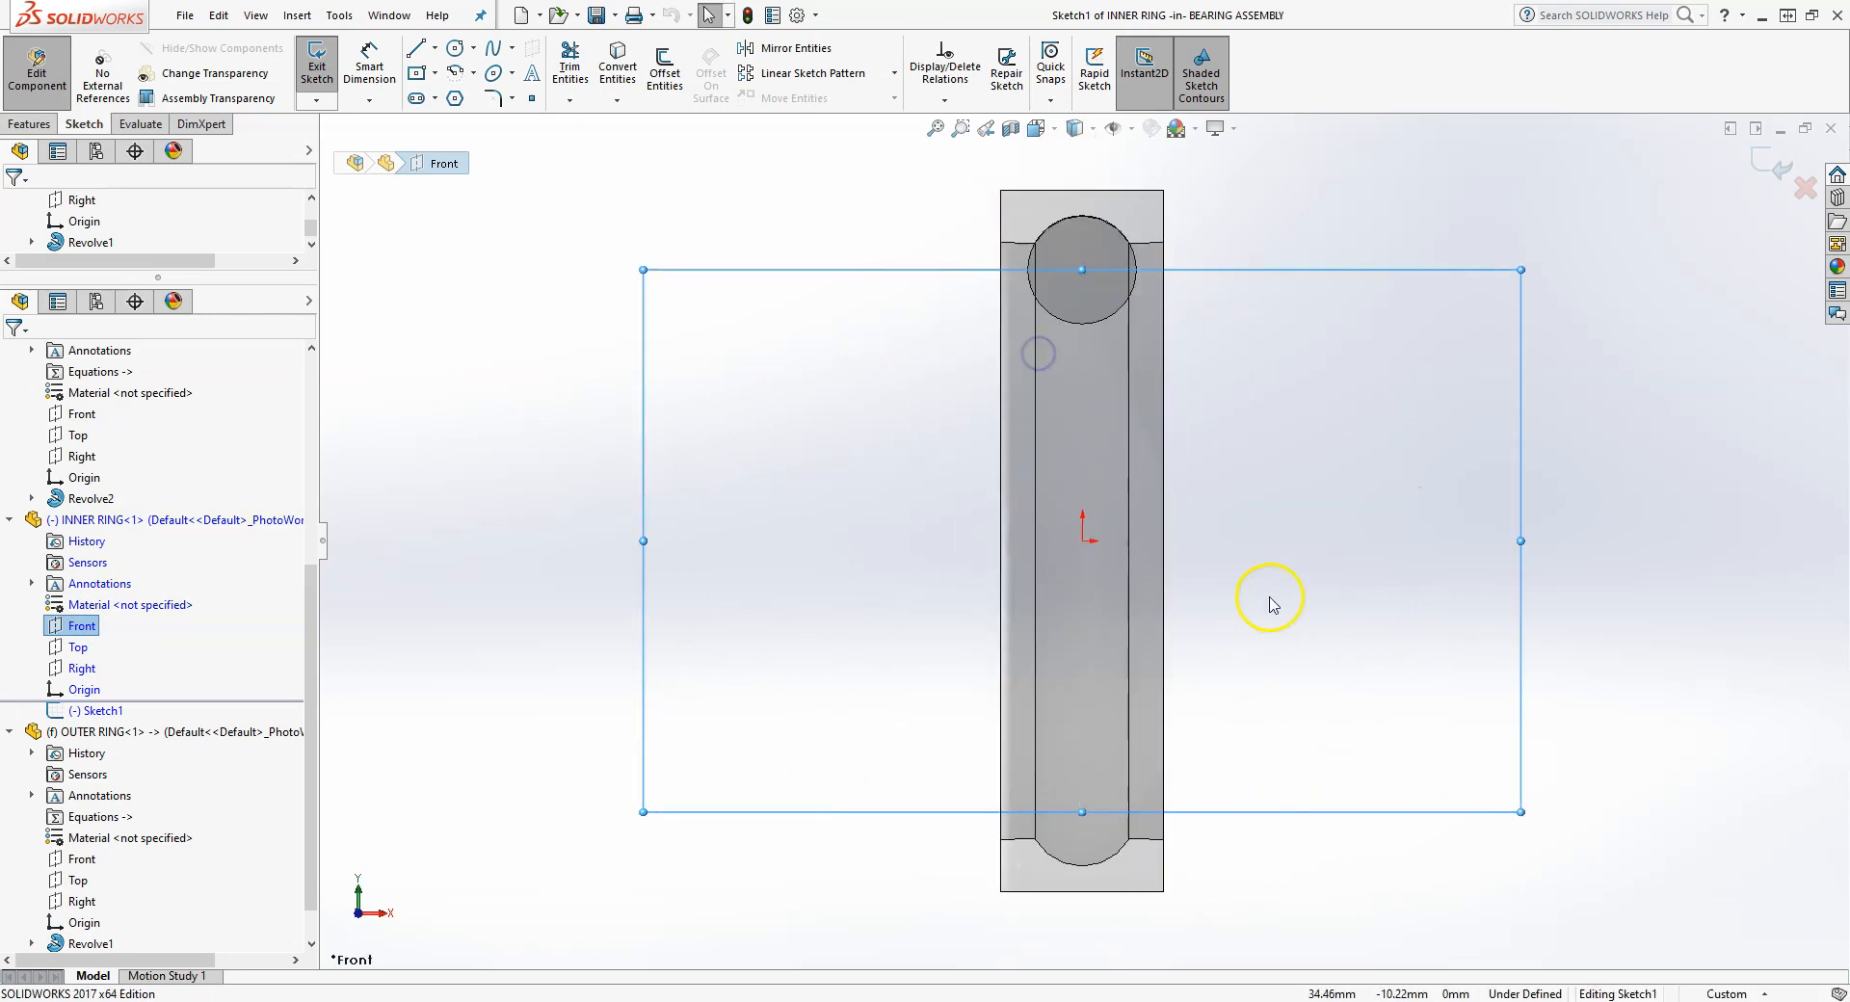
scroll(1272, 604, down, 2)
scroll(1285, 554, down, 2)
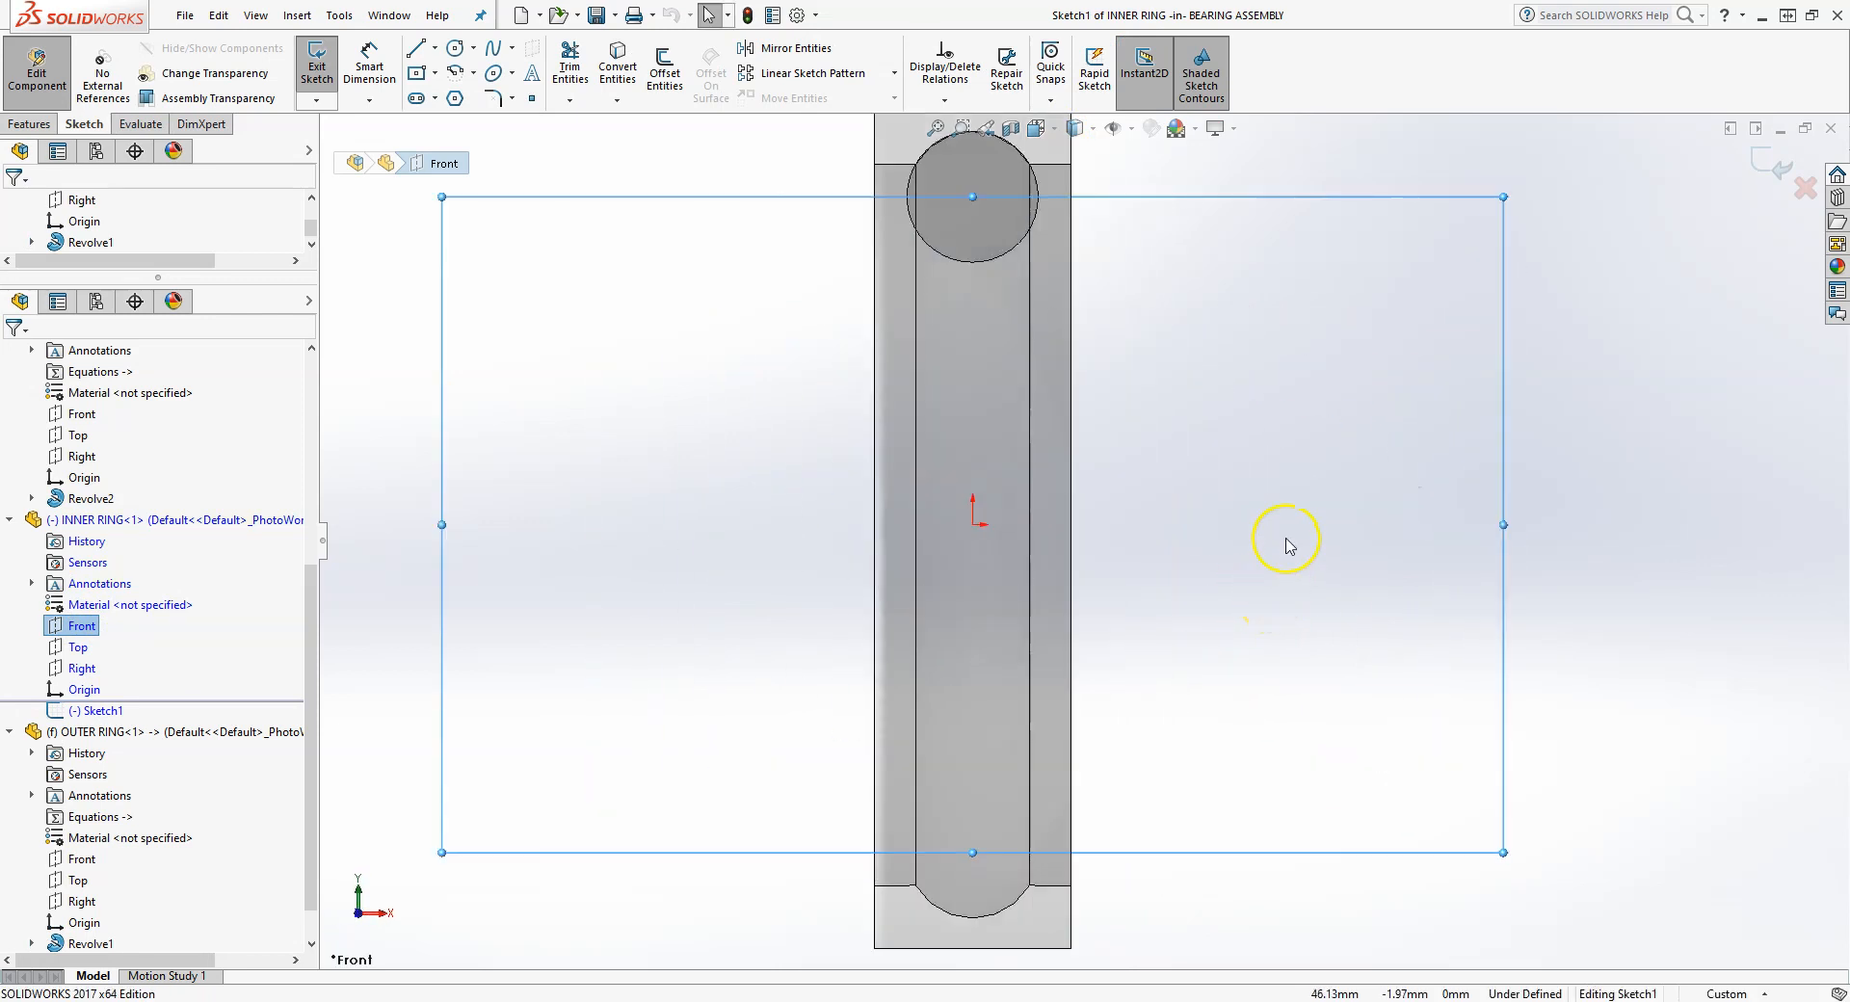
- Sketch a horizontal construction line centred on the origin and extending beyond both sides of the outer ring
click(436, 49)
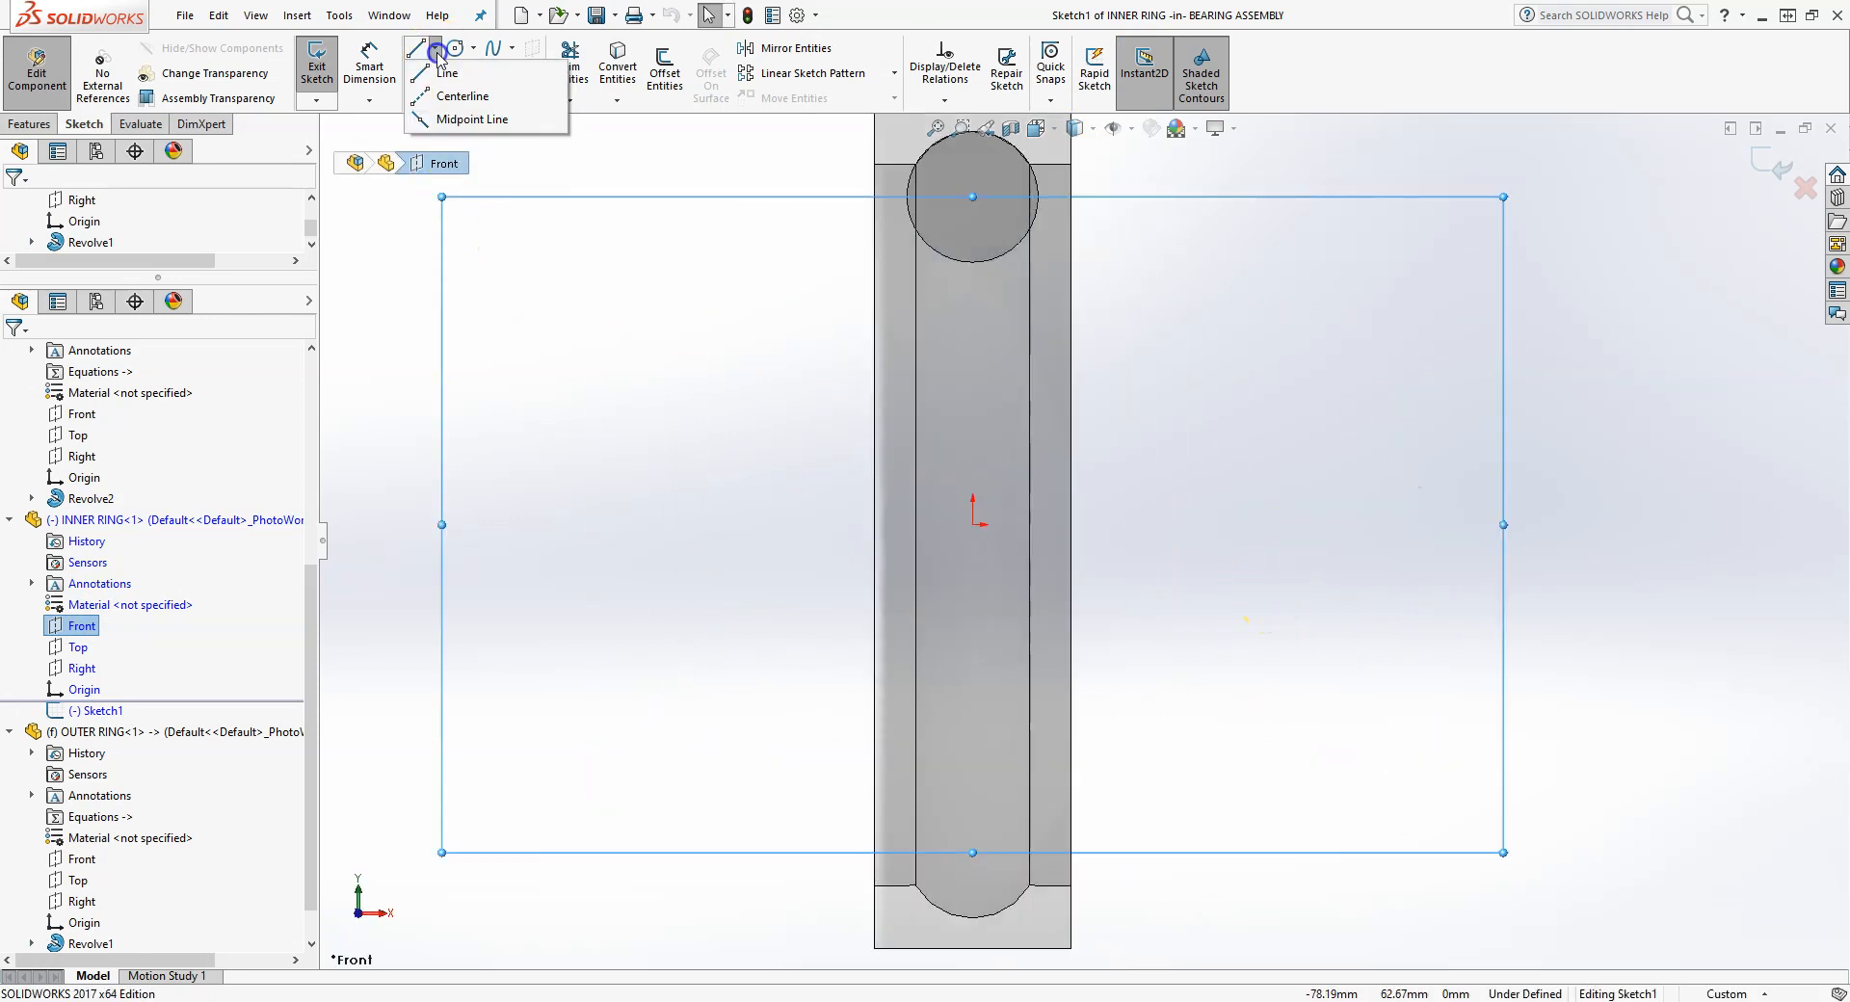
click(480, 97)
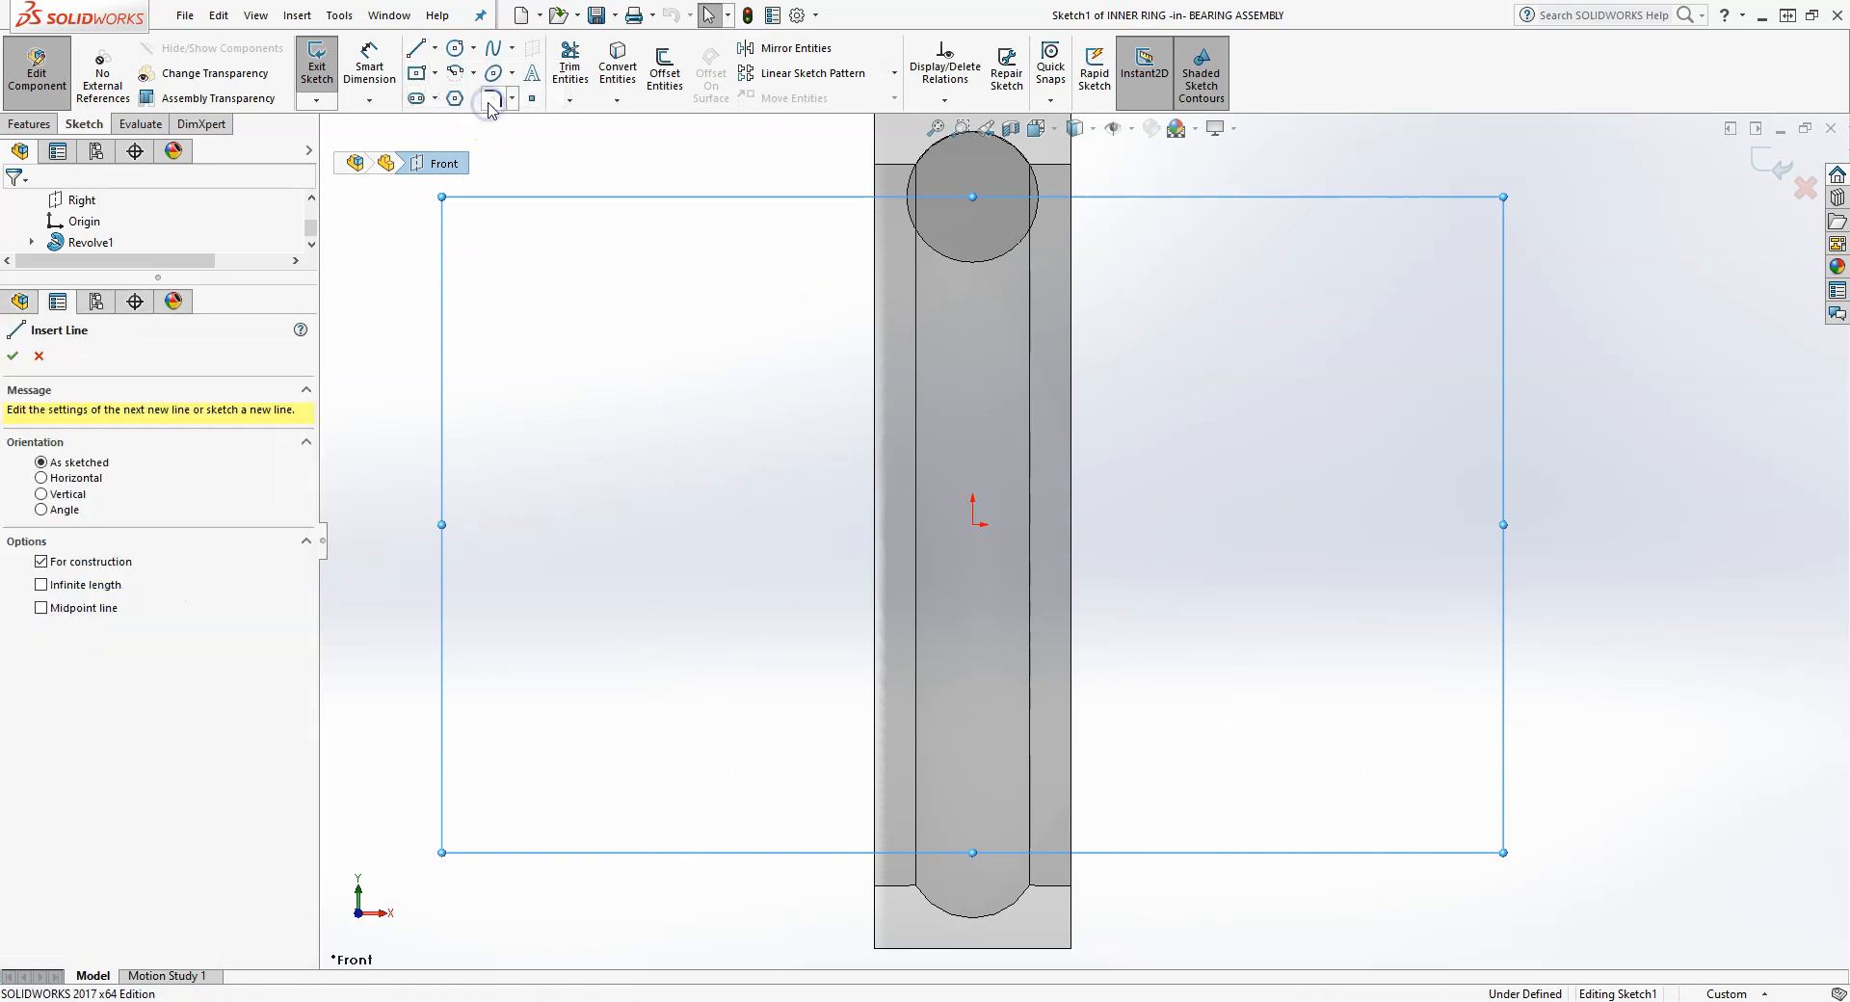
click(39, 607)
click(973, 526)
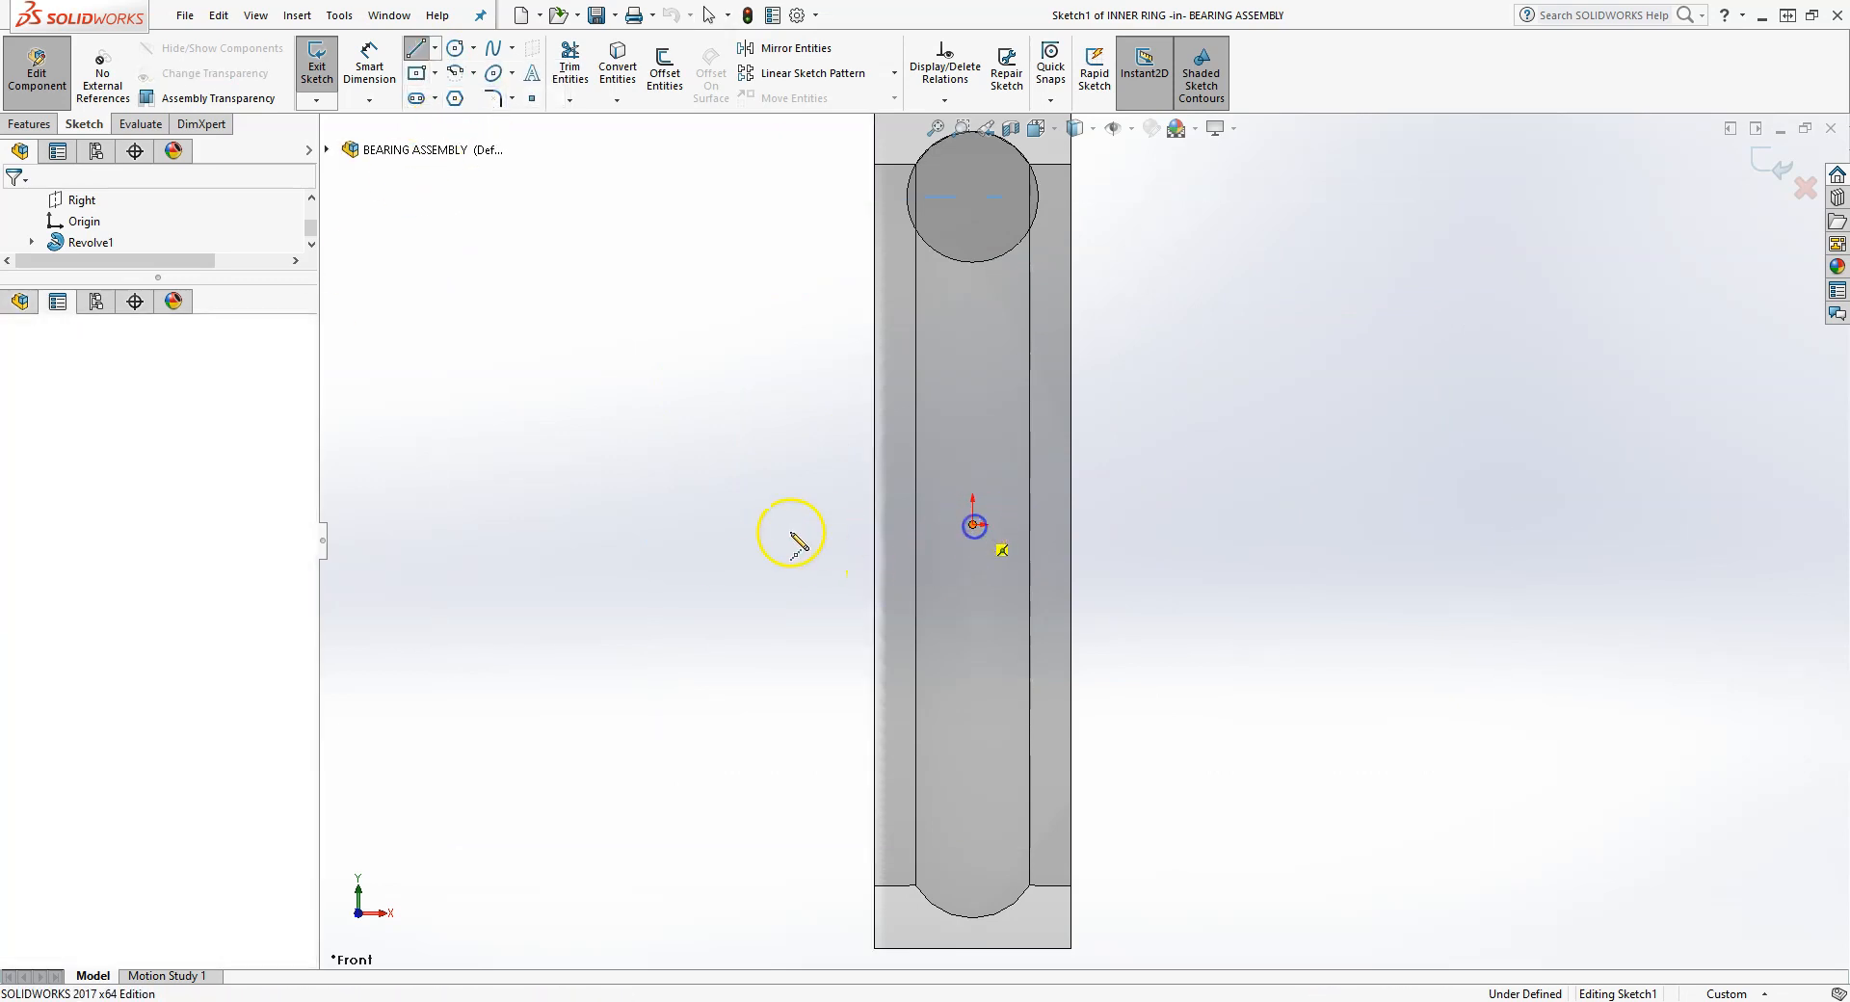
click(508, 525)
right_click(449, 410)
click(488, 444)
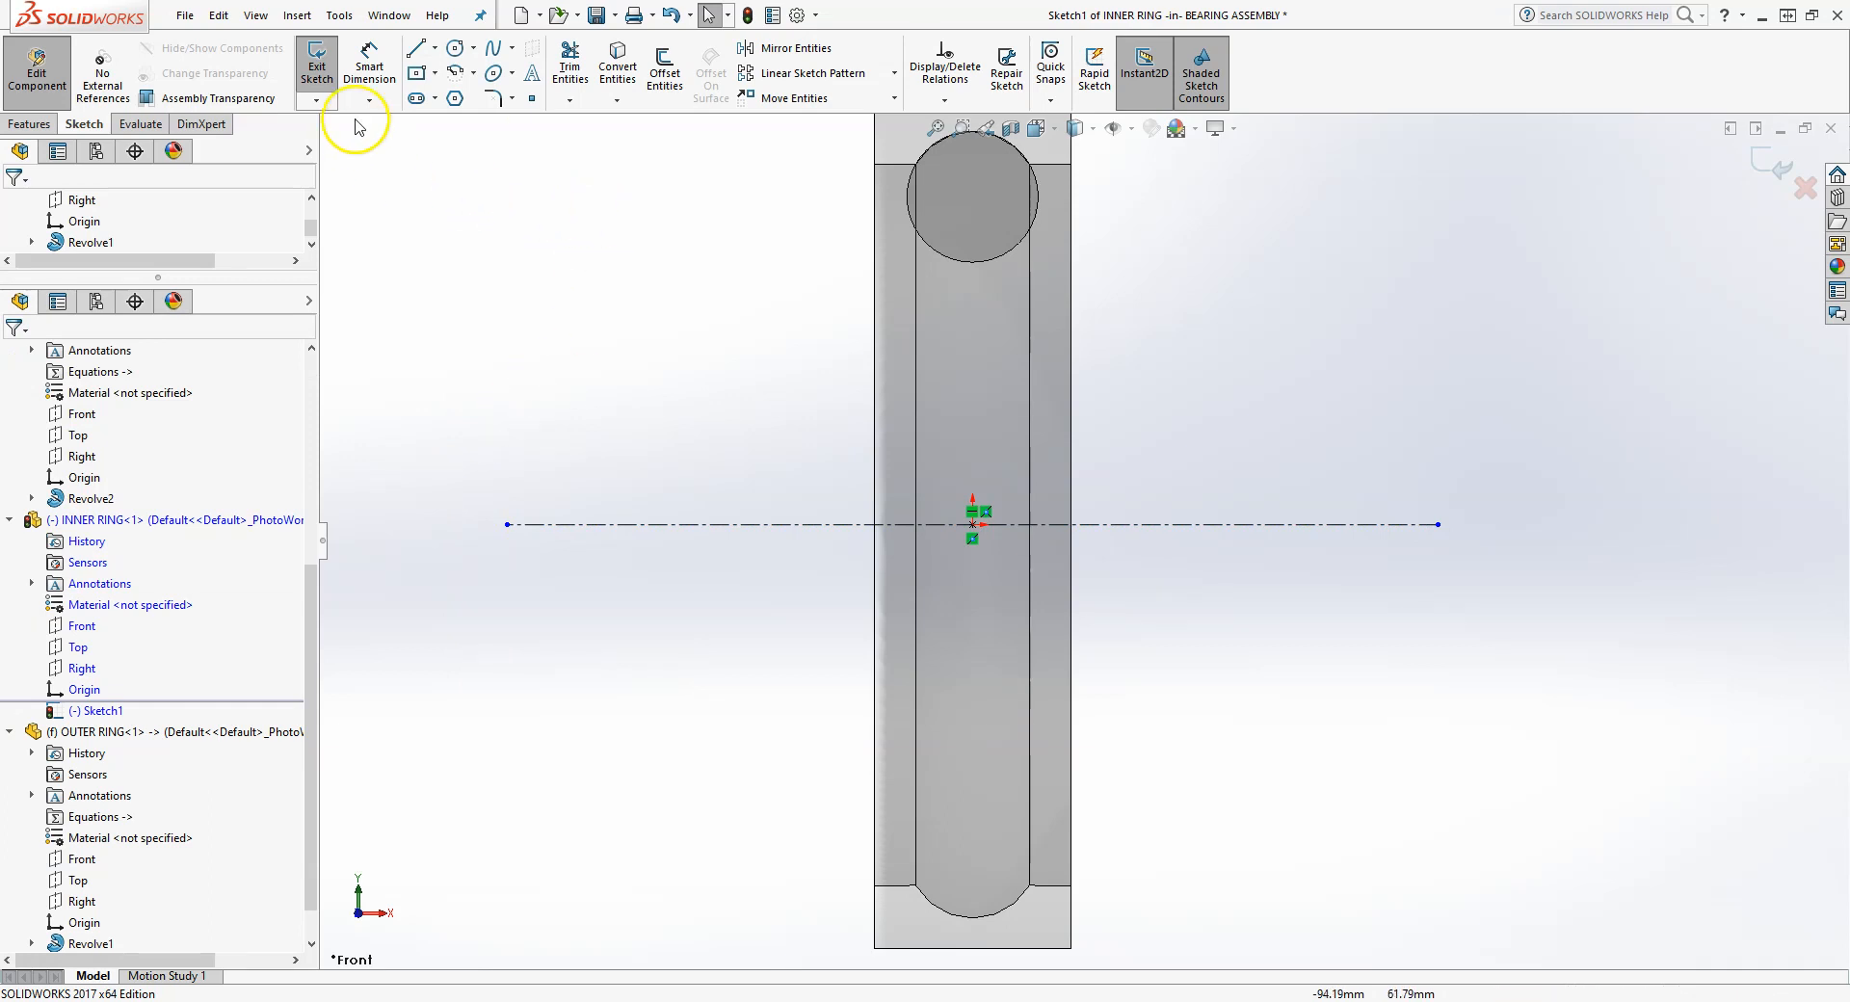
- Sketch a vertical centerline from the origin up to the upper part of the ball
click(434, 48)
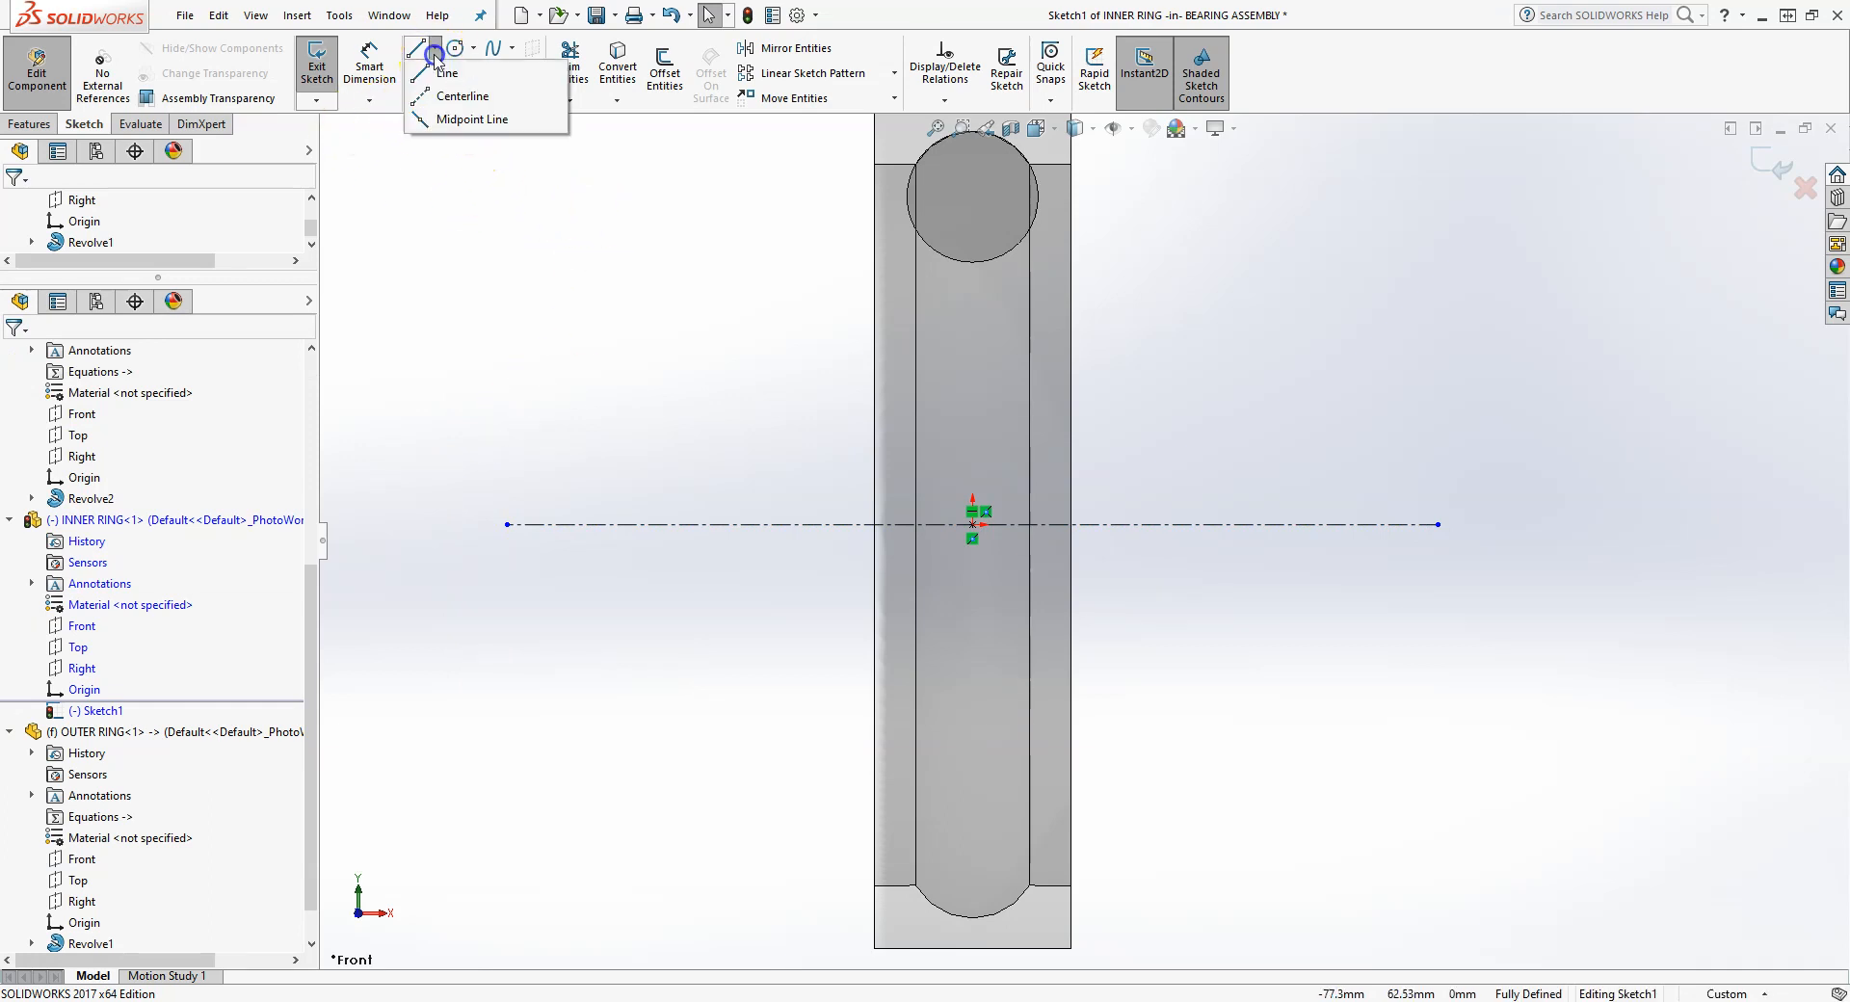
click(464, 97)
click(983, 524)
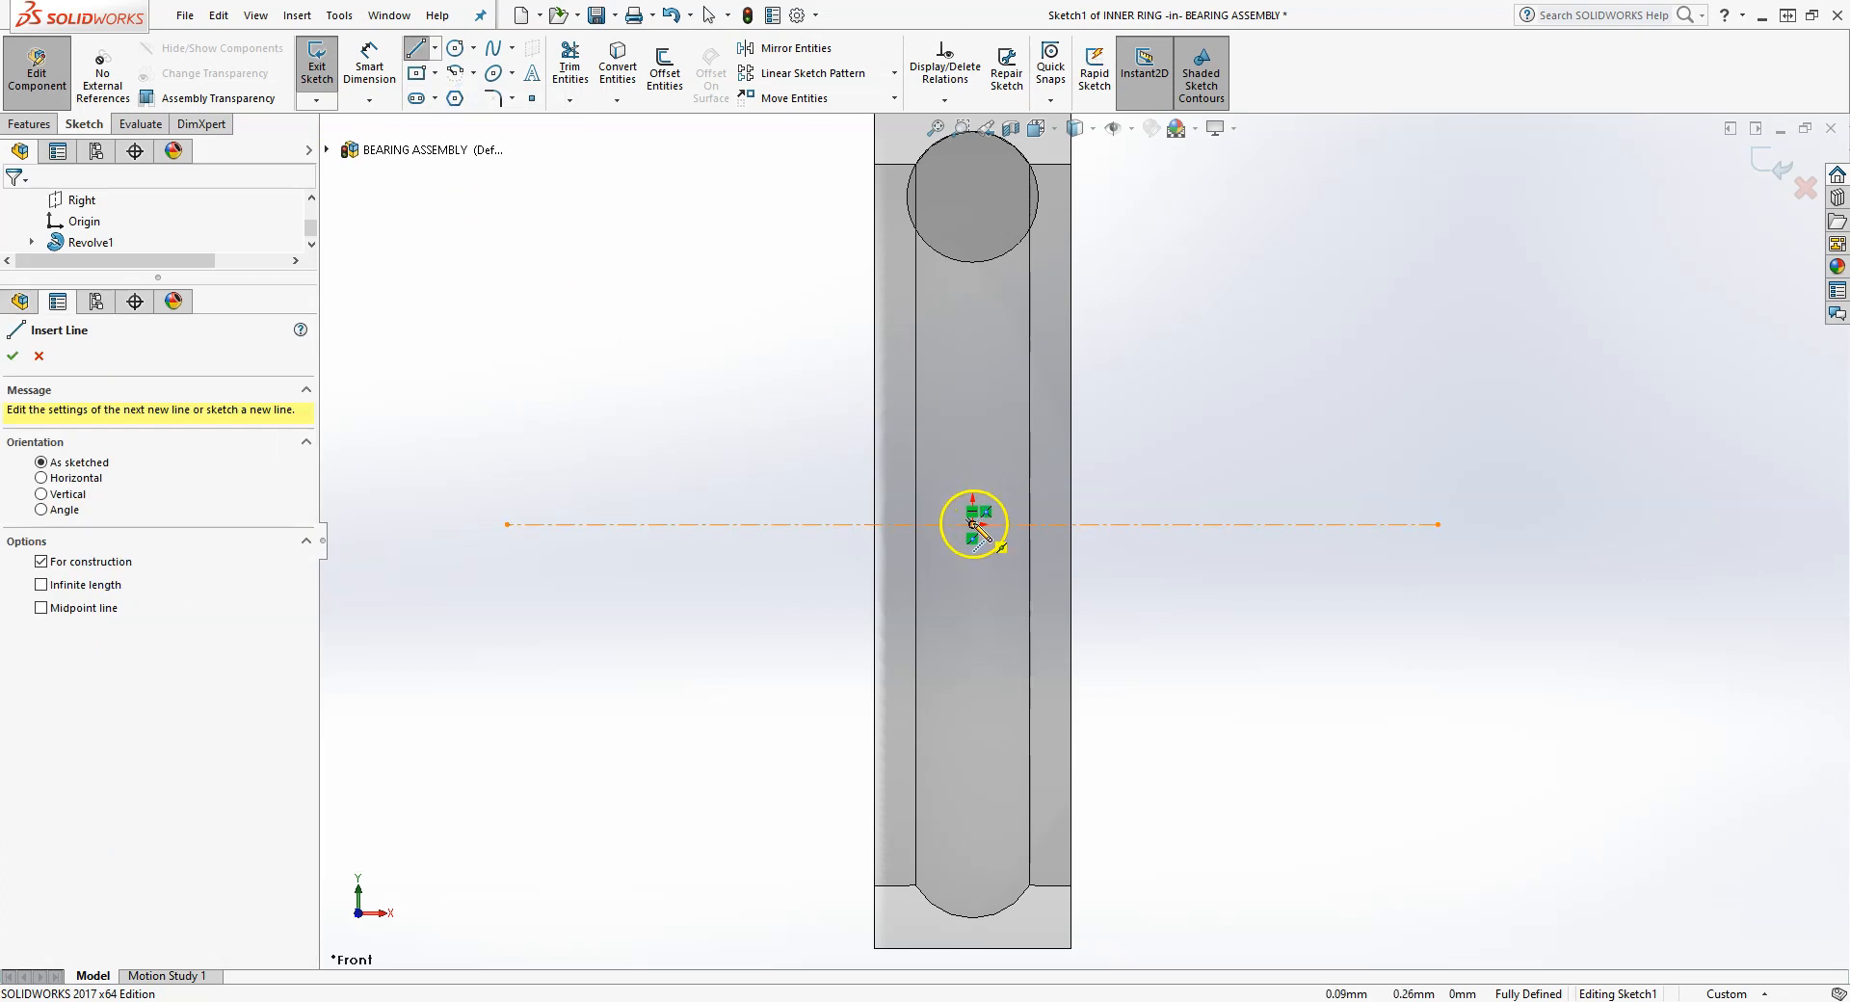
click(973, 159)
right_click(742, 188)
click(769, 205)
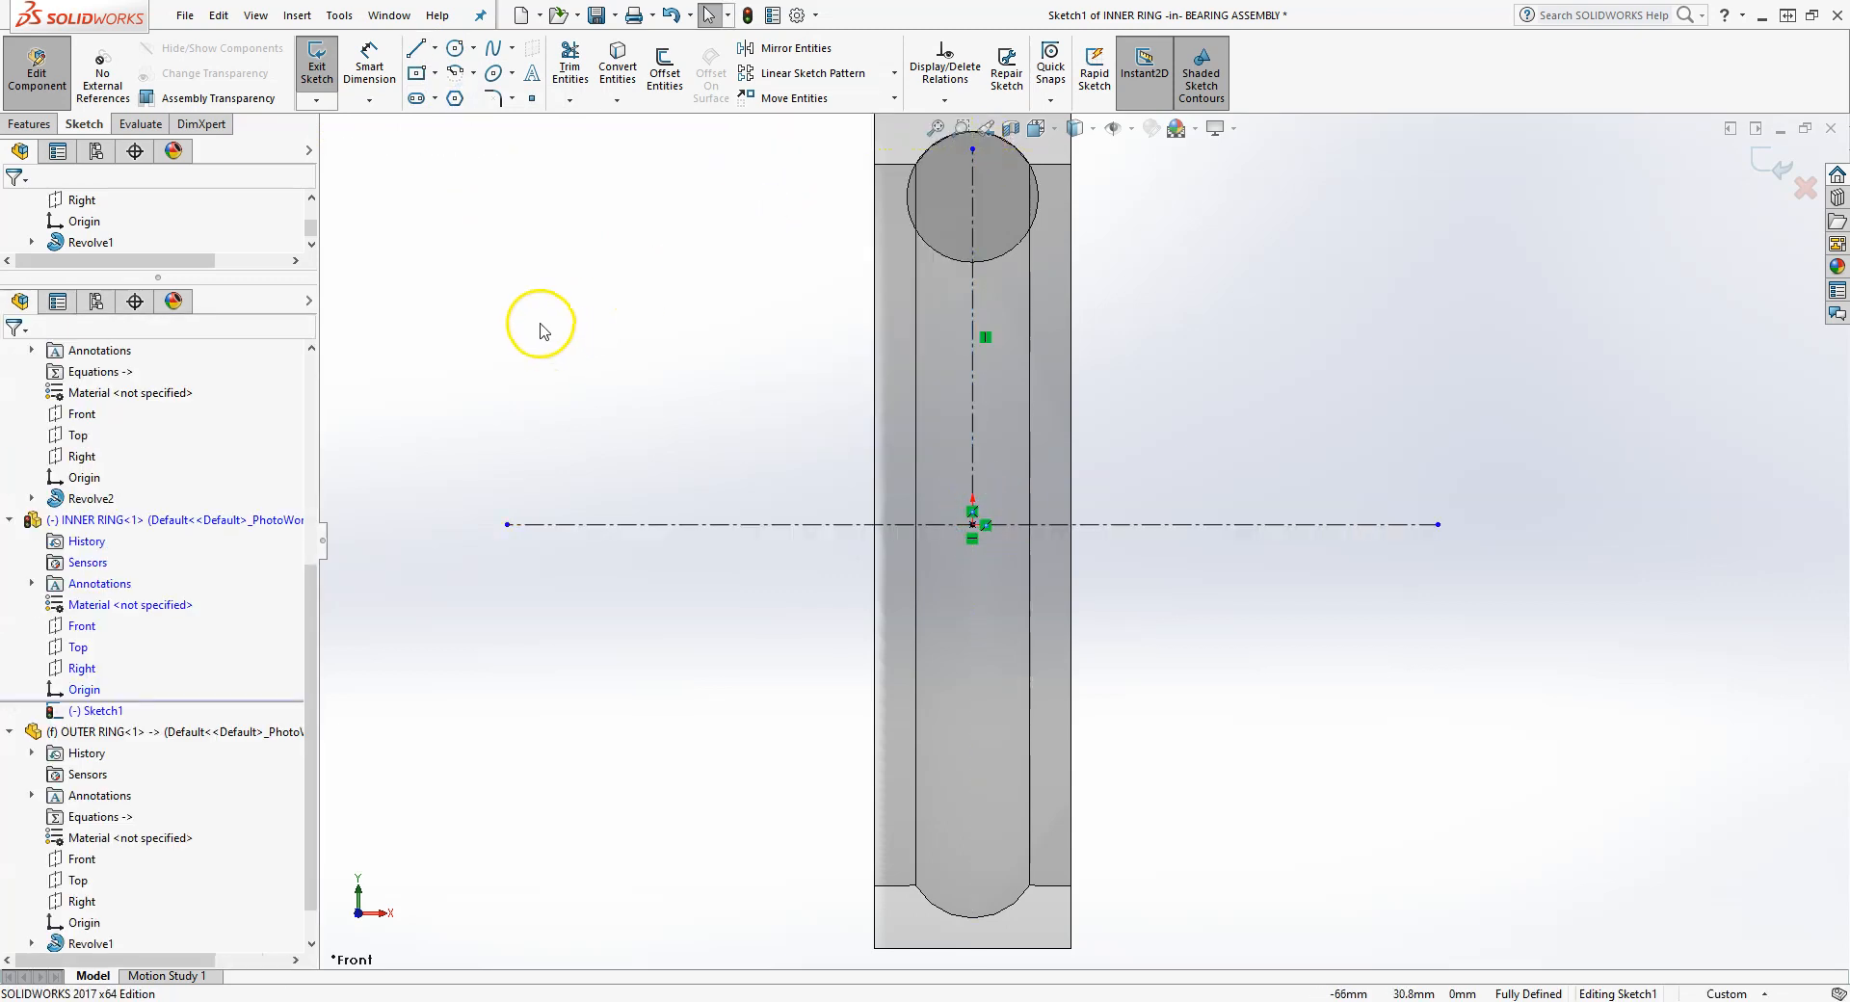
- Sketch a center rectangle about 54 mm wide on the vertical centerline and raise its upper edge into the ball, about 14 mm high overall
click(418, 81)
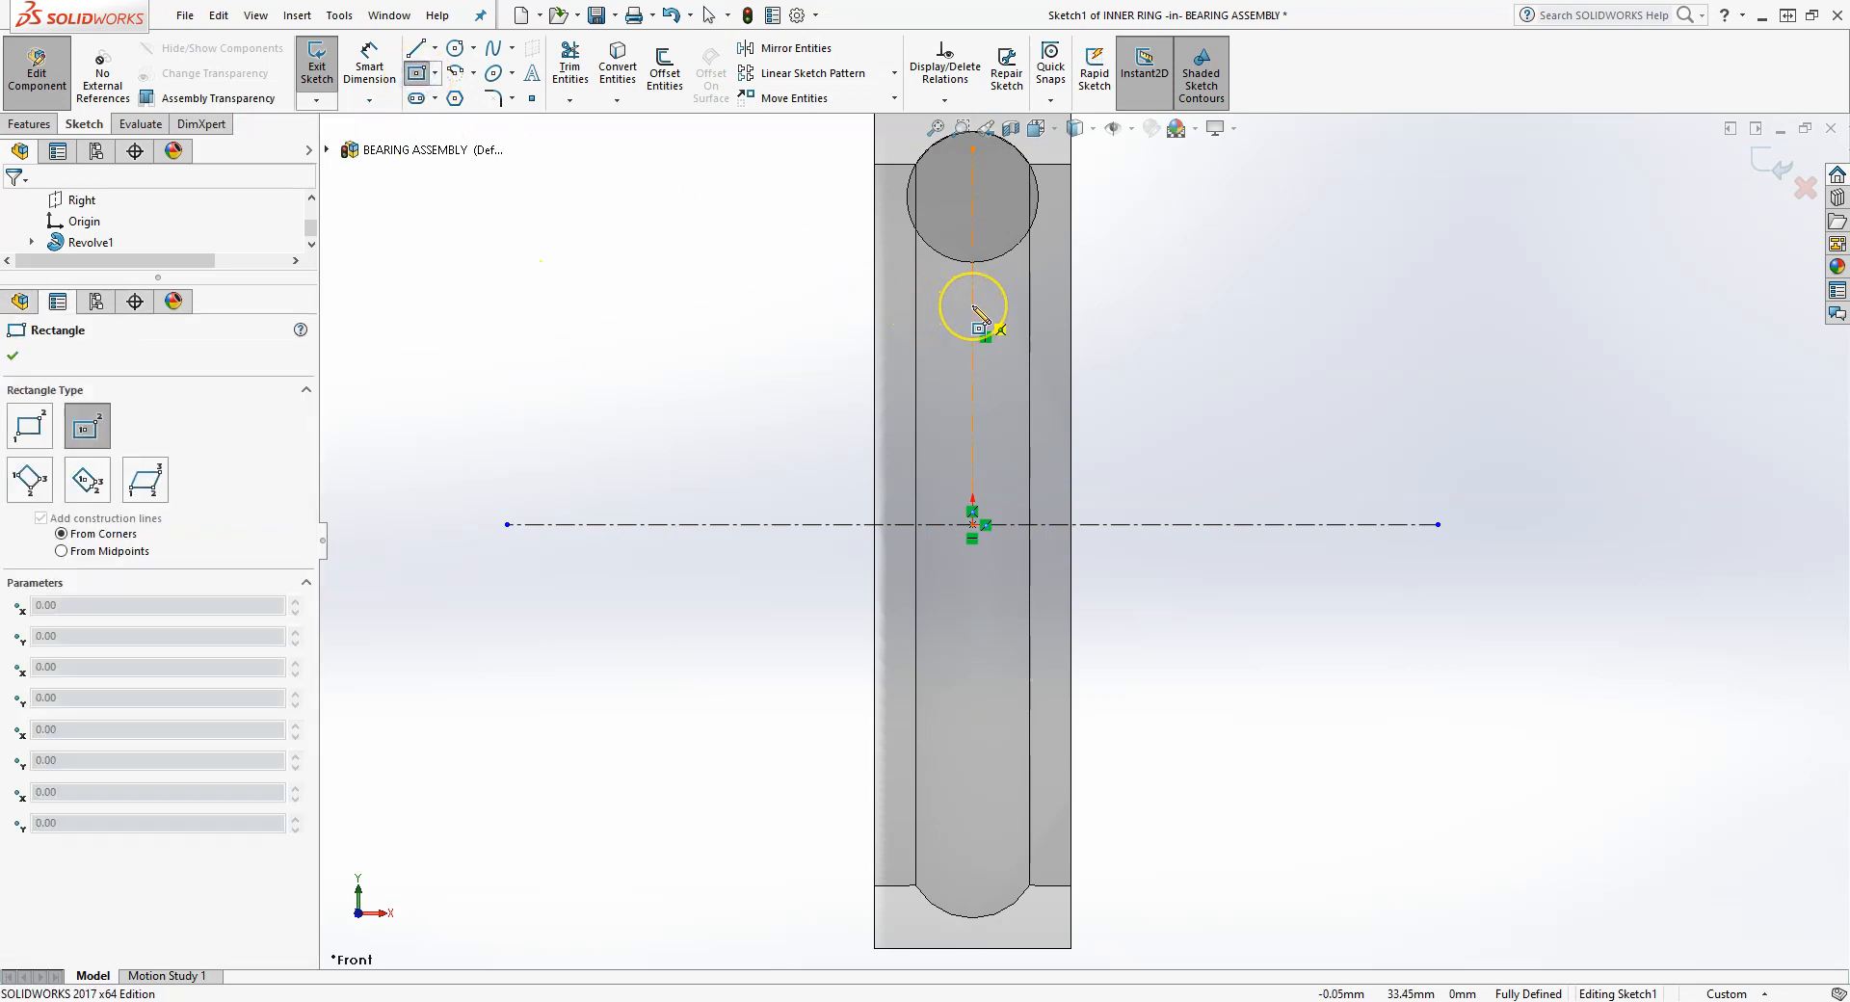
drag(973, 307, 798, 340)
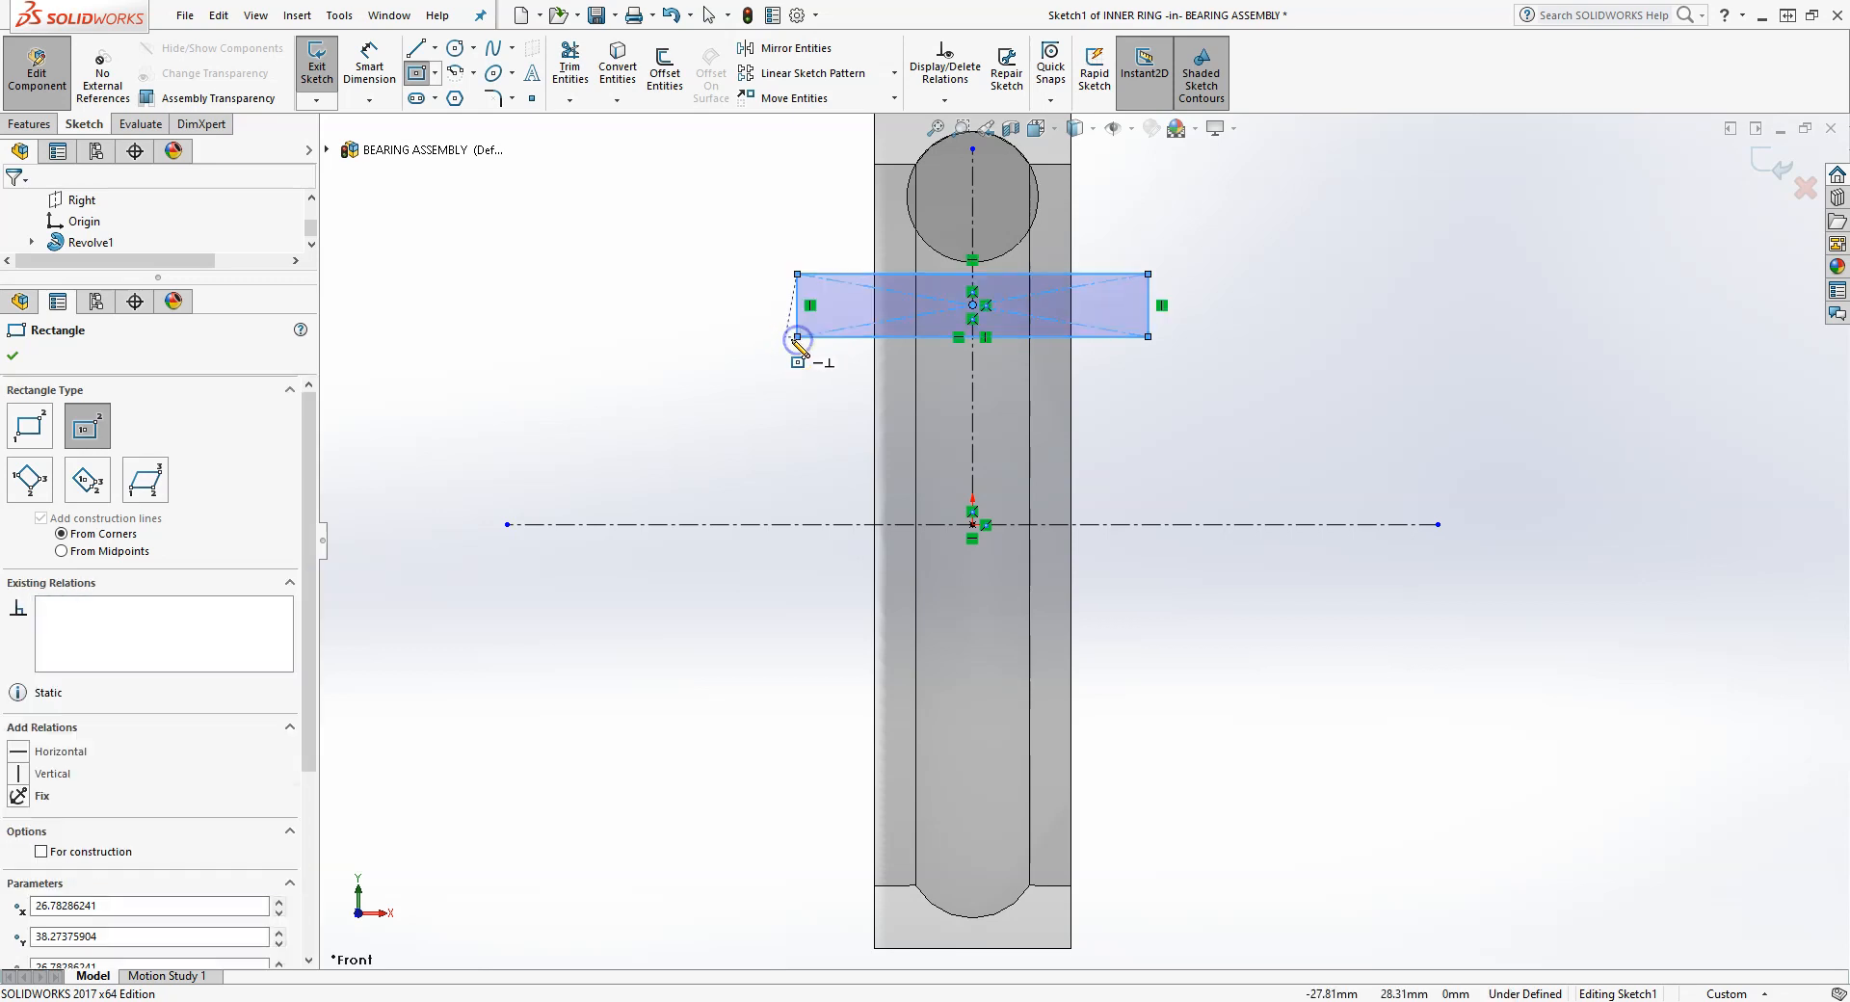
click(27, 364)
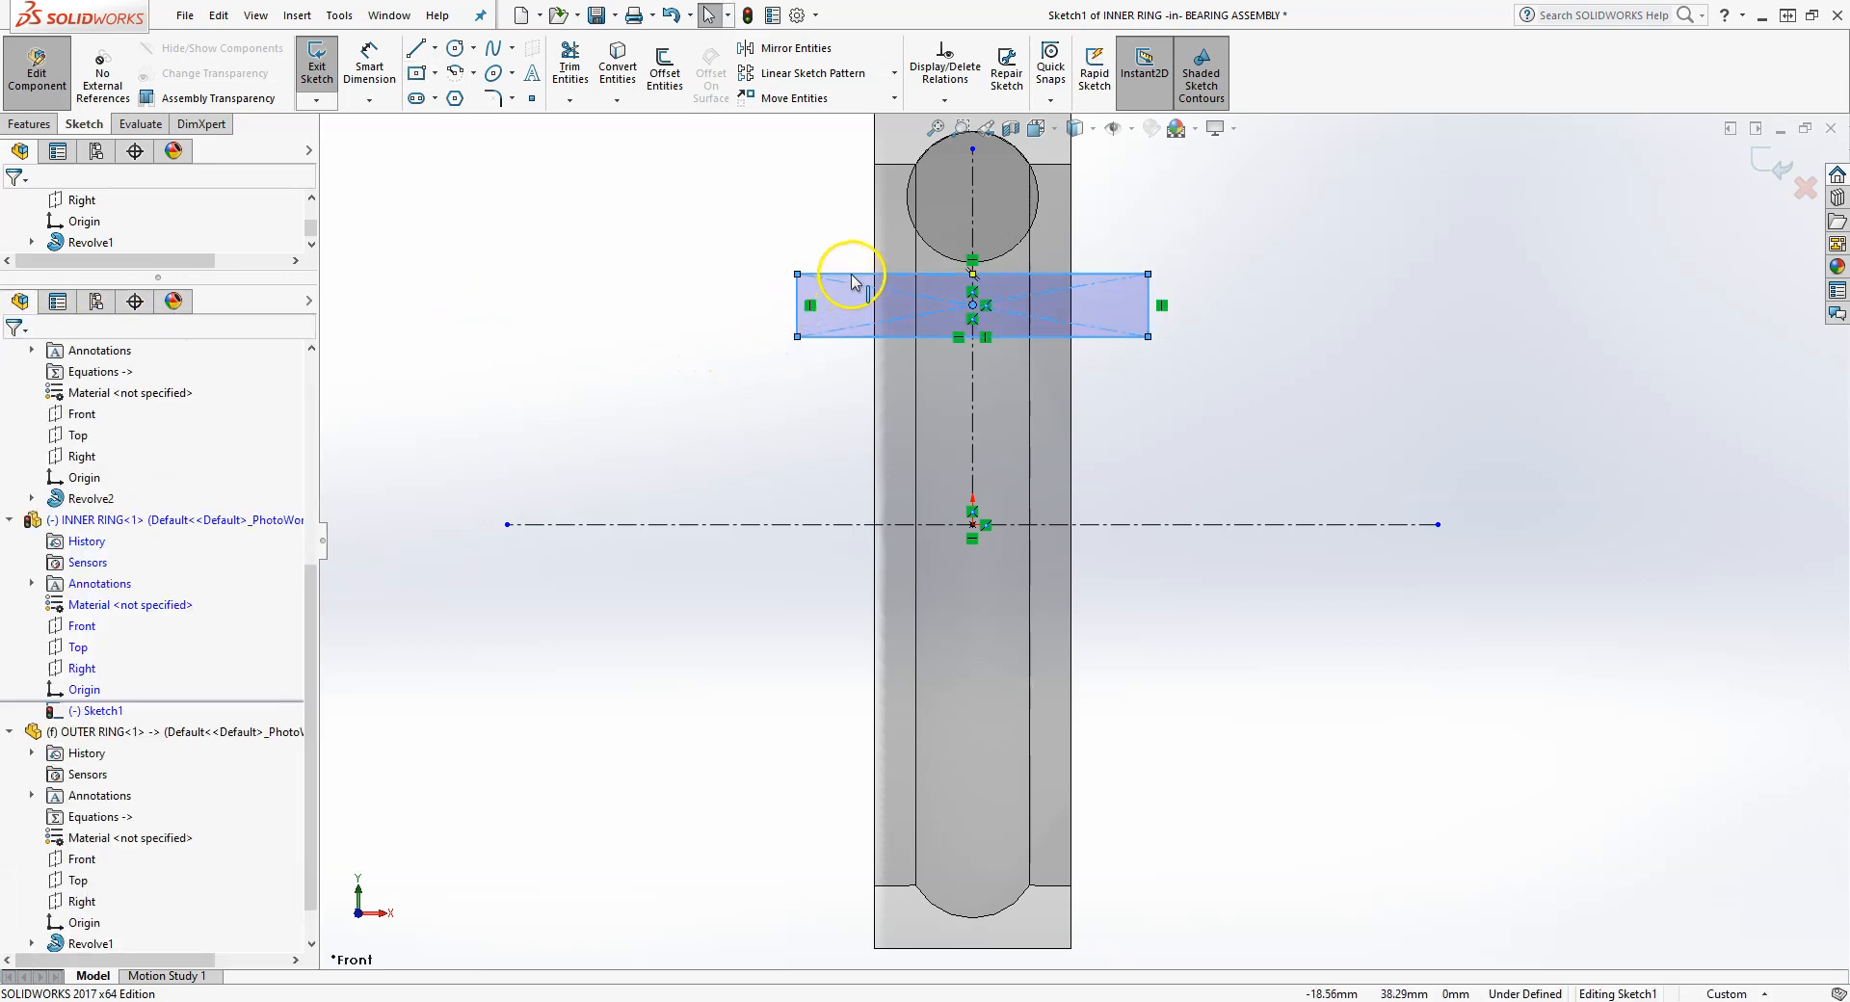
drag(852, 274, 854, 248)
click(734, 215)
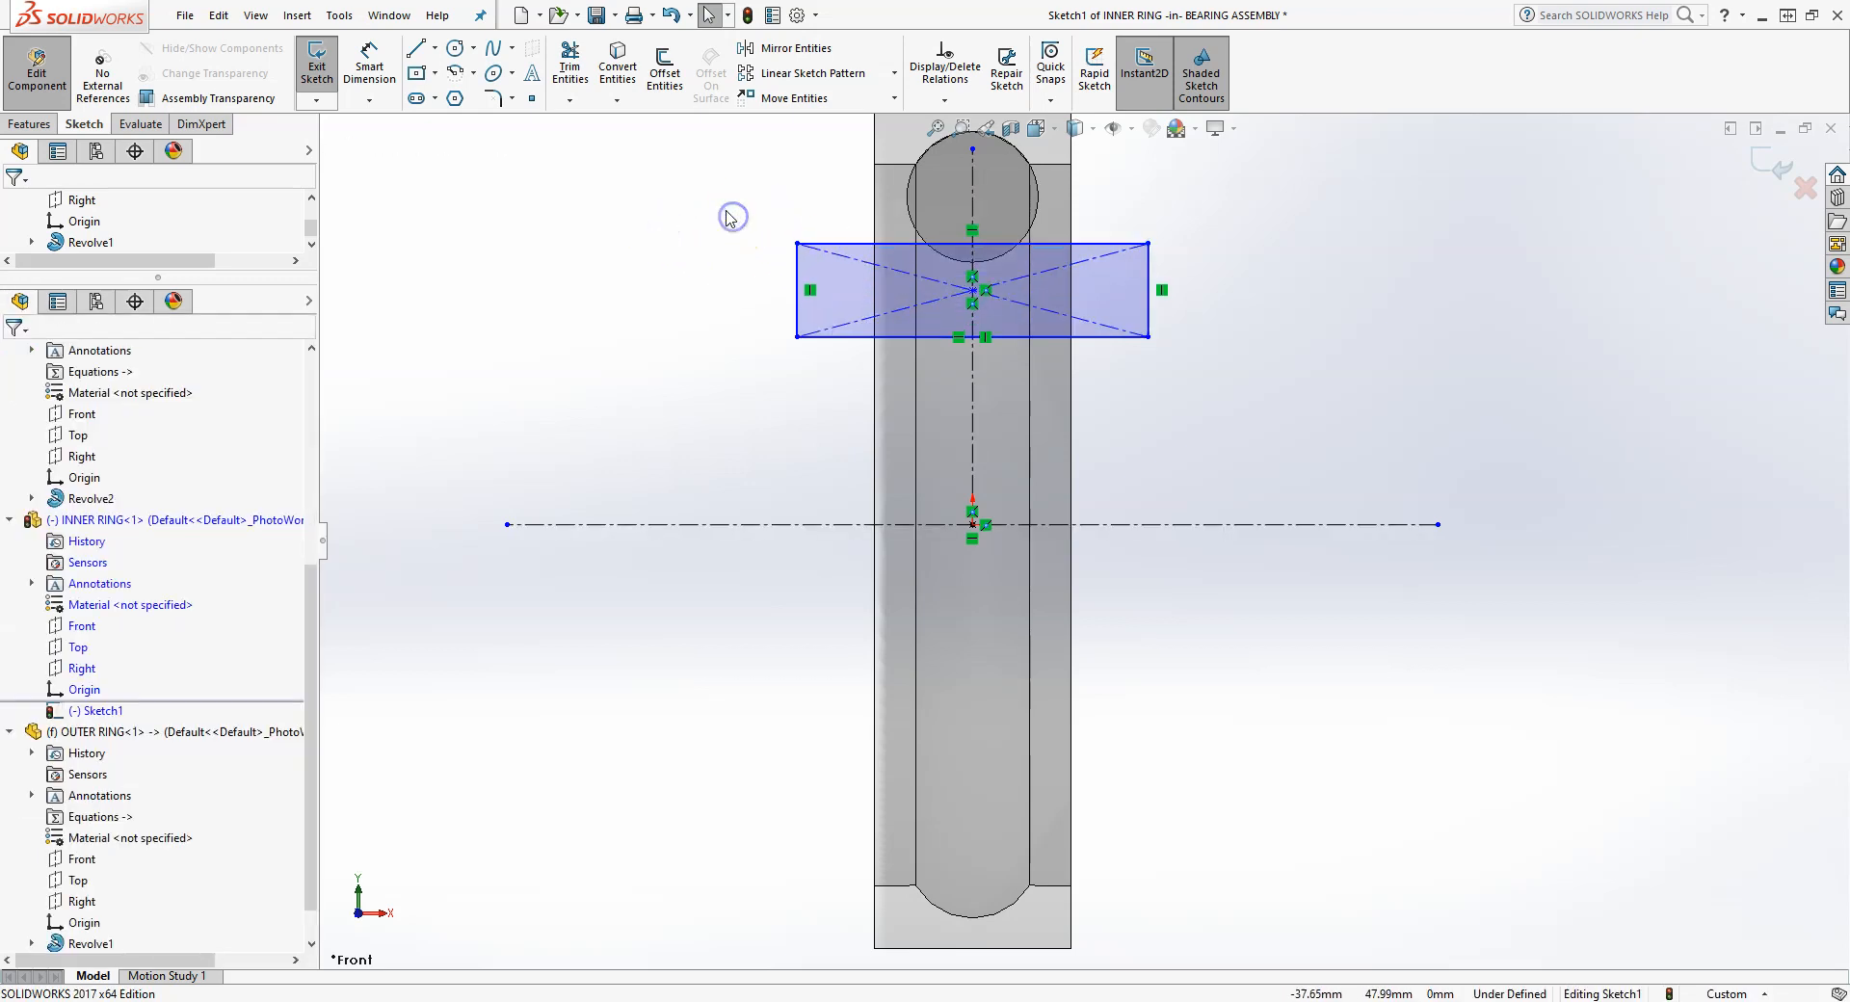
- Sketch a centerpoint arc of about 100° centred on the vertical centerline inside the ball, with both ends on the rectangle's upper edge
click(456, 74)
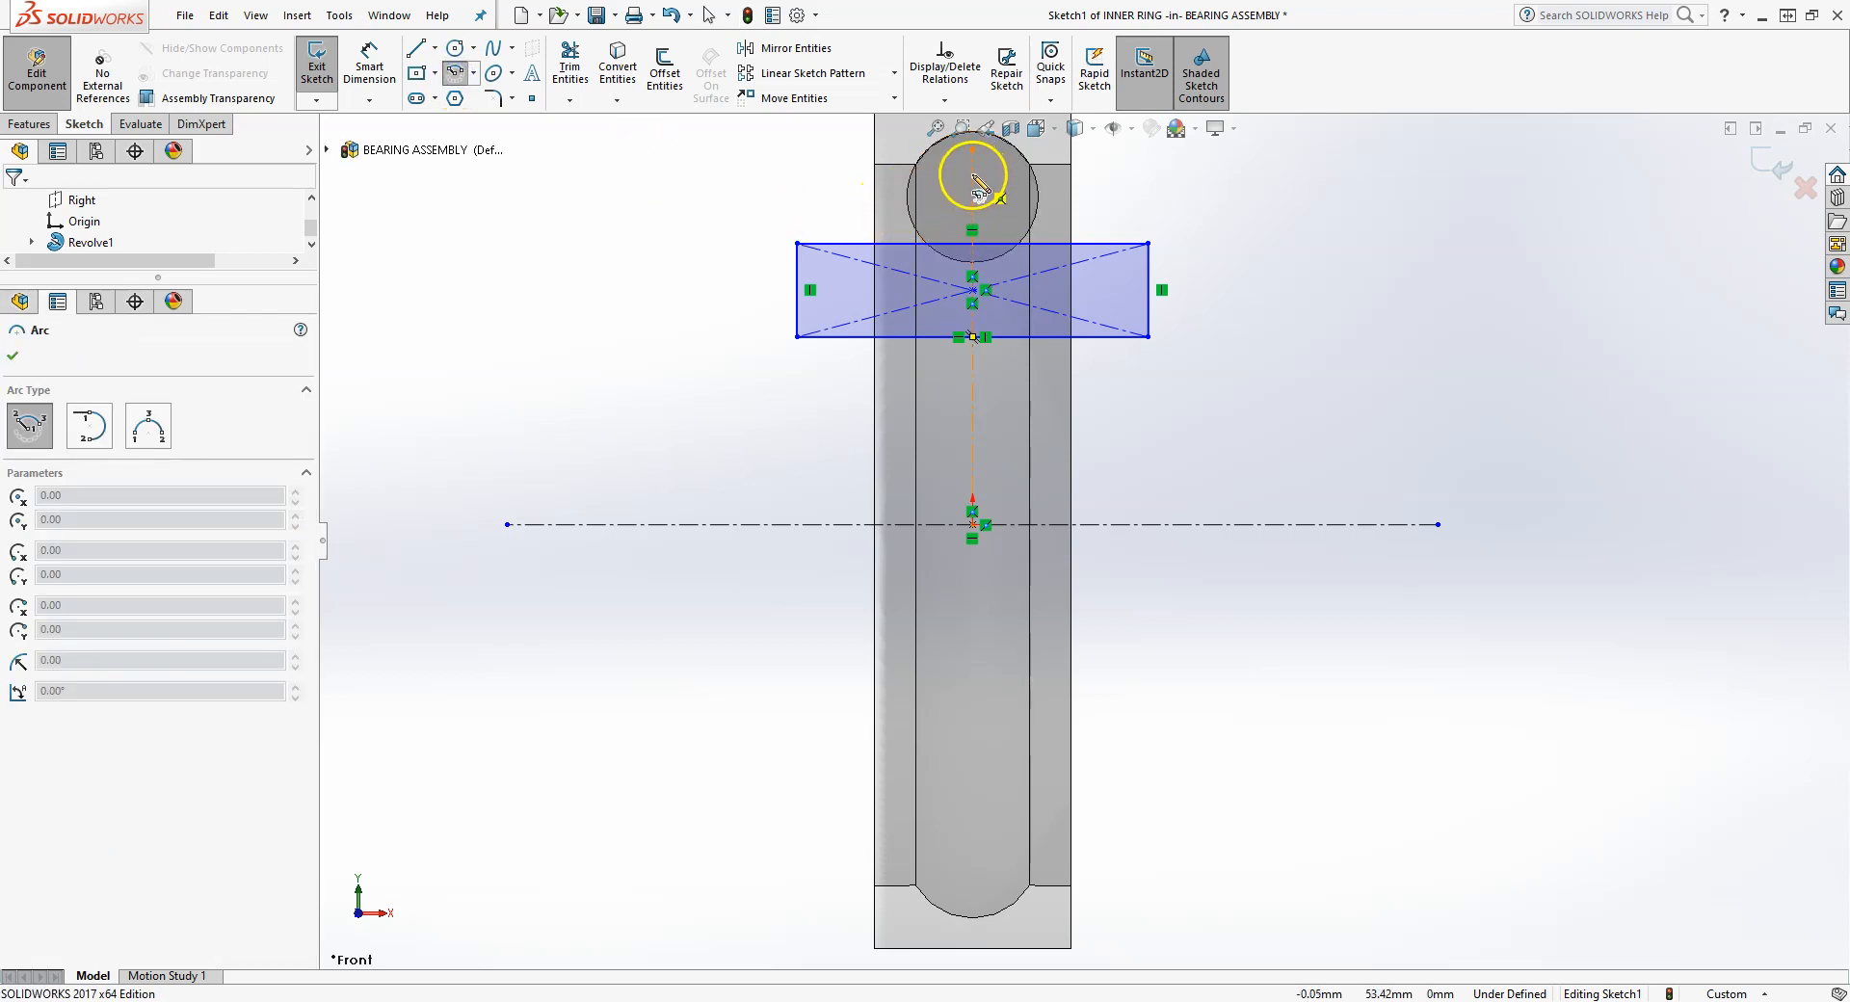
drag(973, 176, 895, 251)
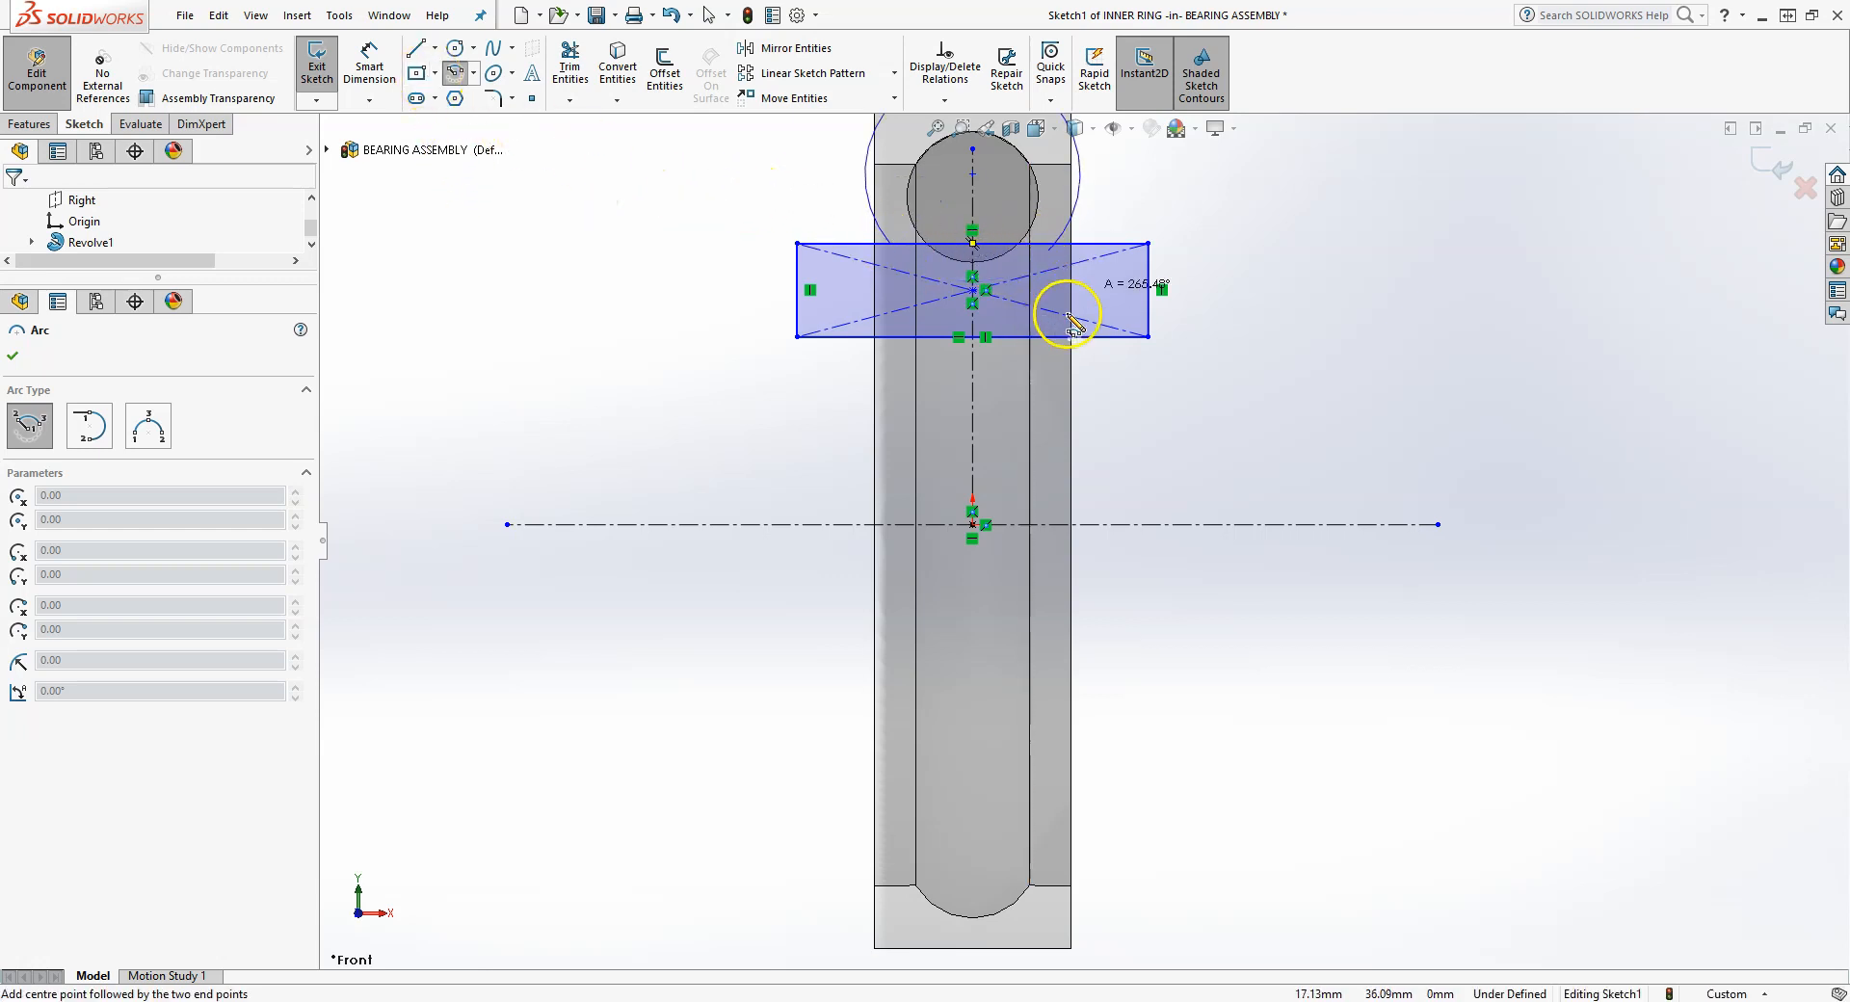
scroll(1099, 275, up, 4)
scroll(1135, 330, down, 4)
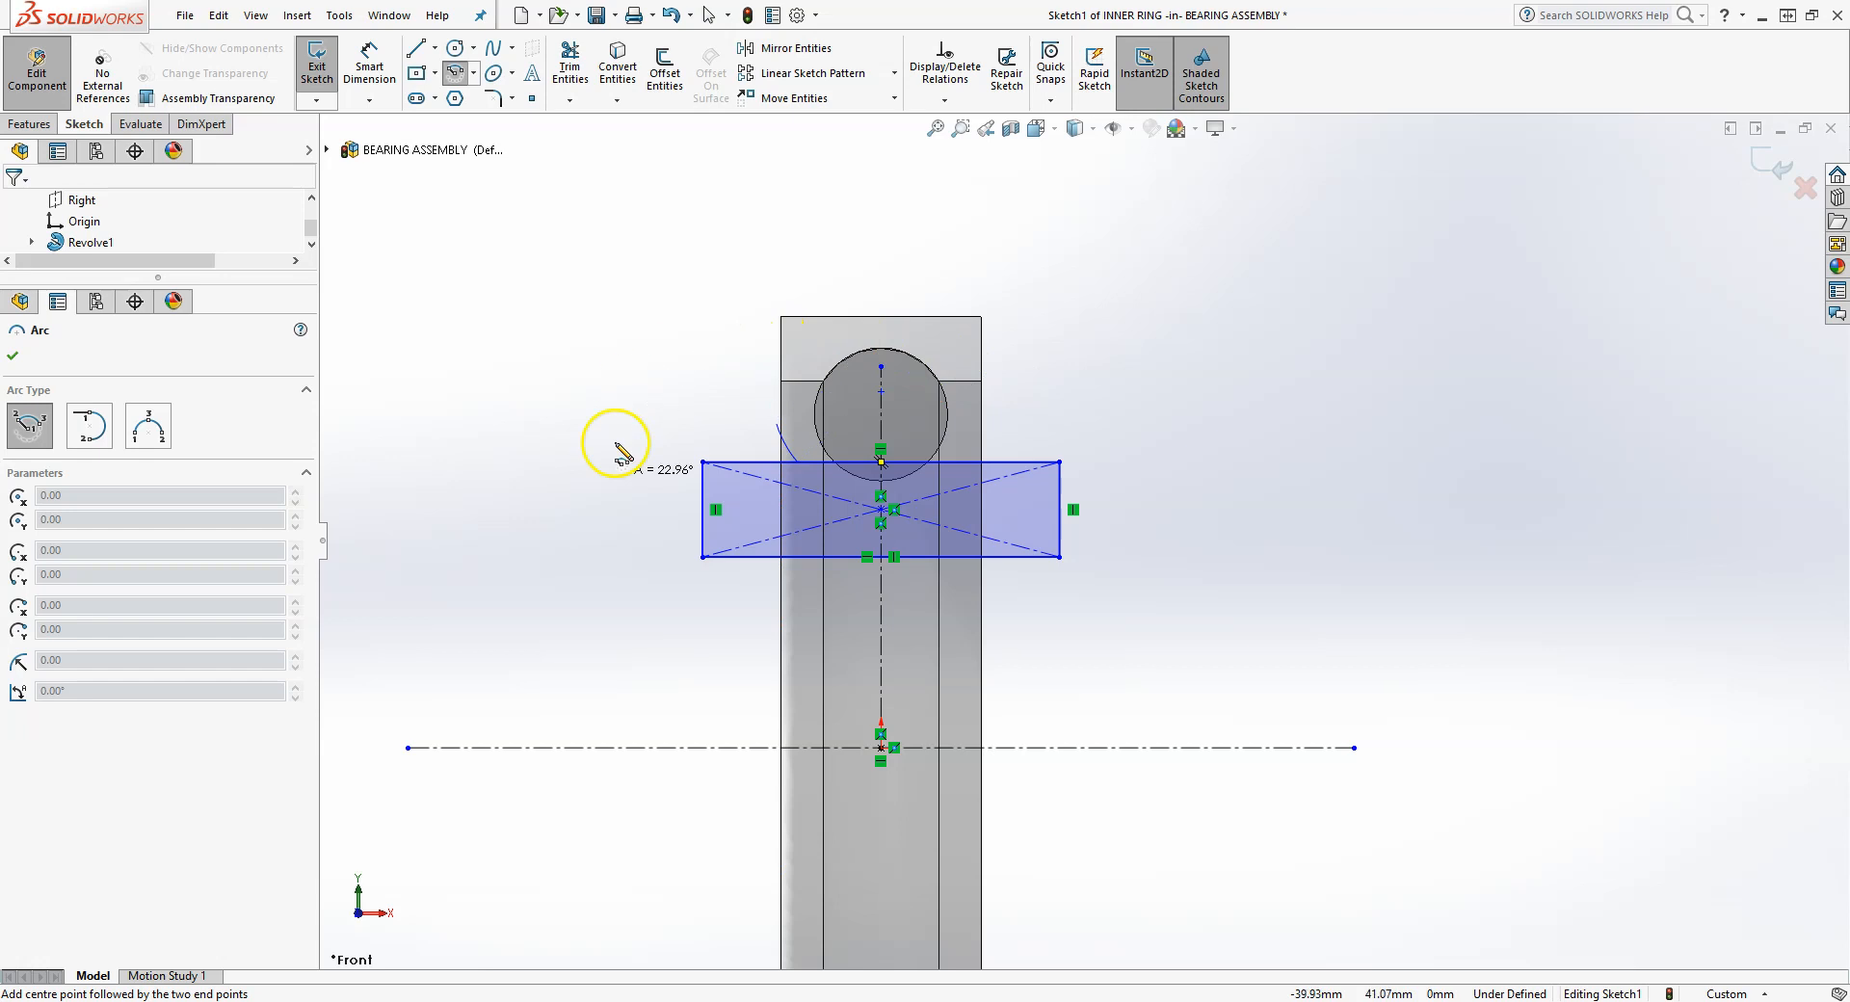
scroll(969, 464, down, 2)
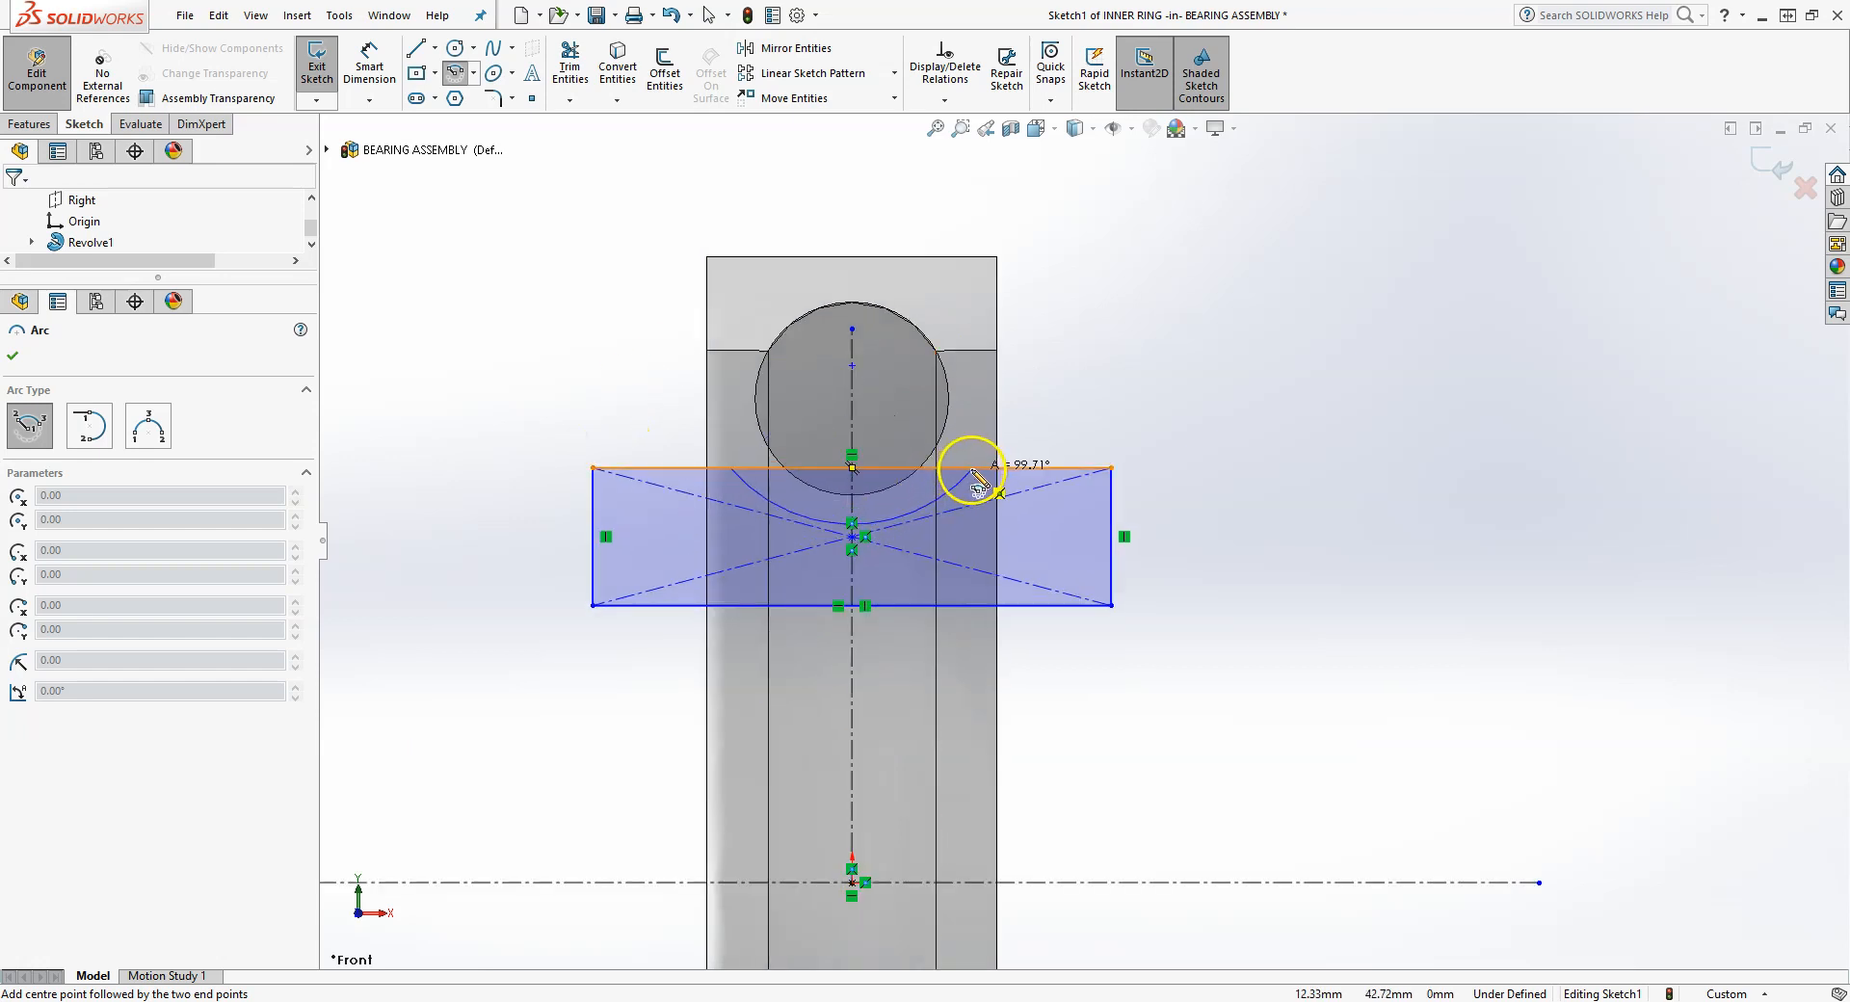
click(973, 468)
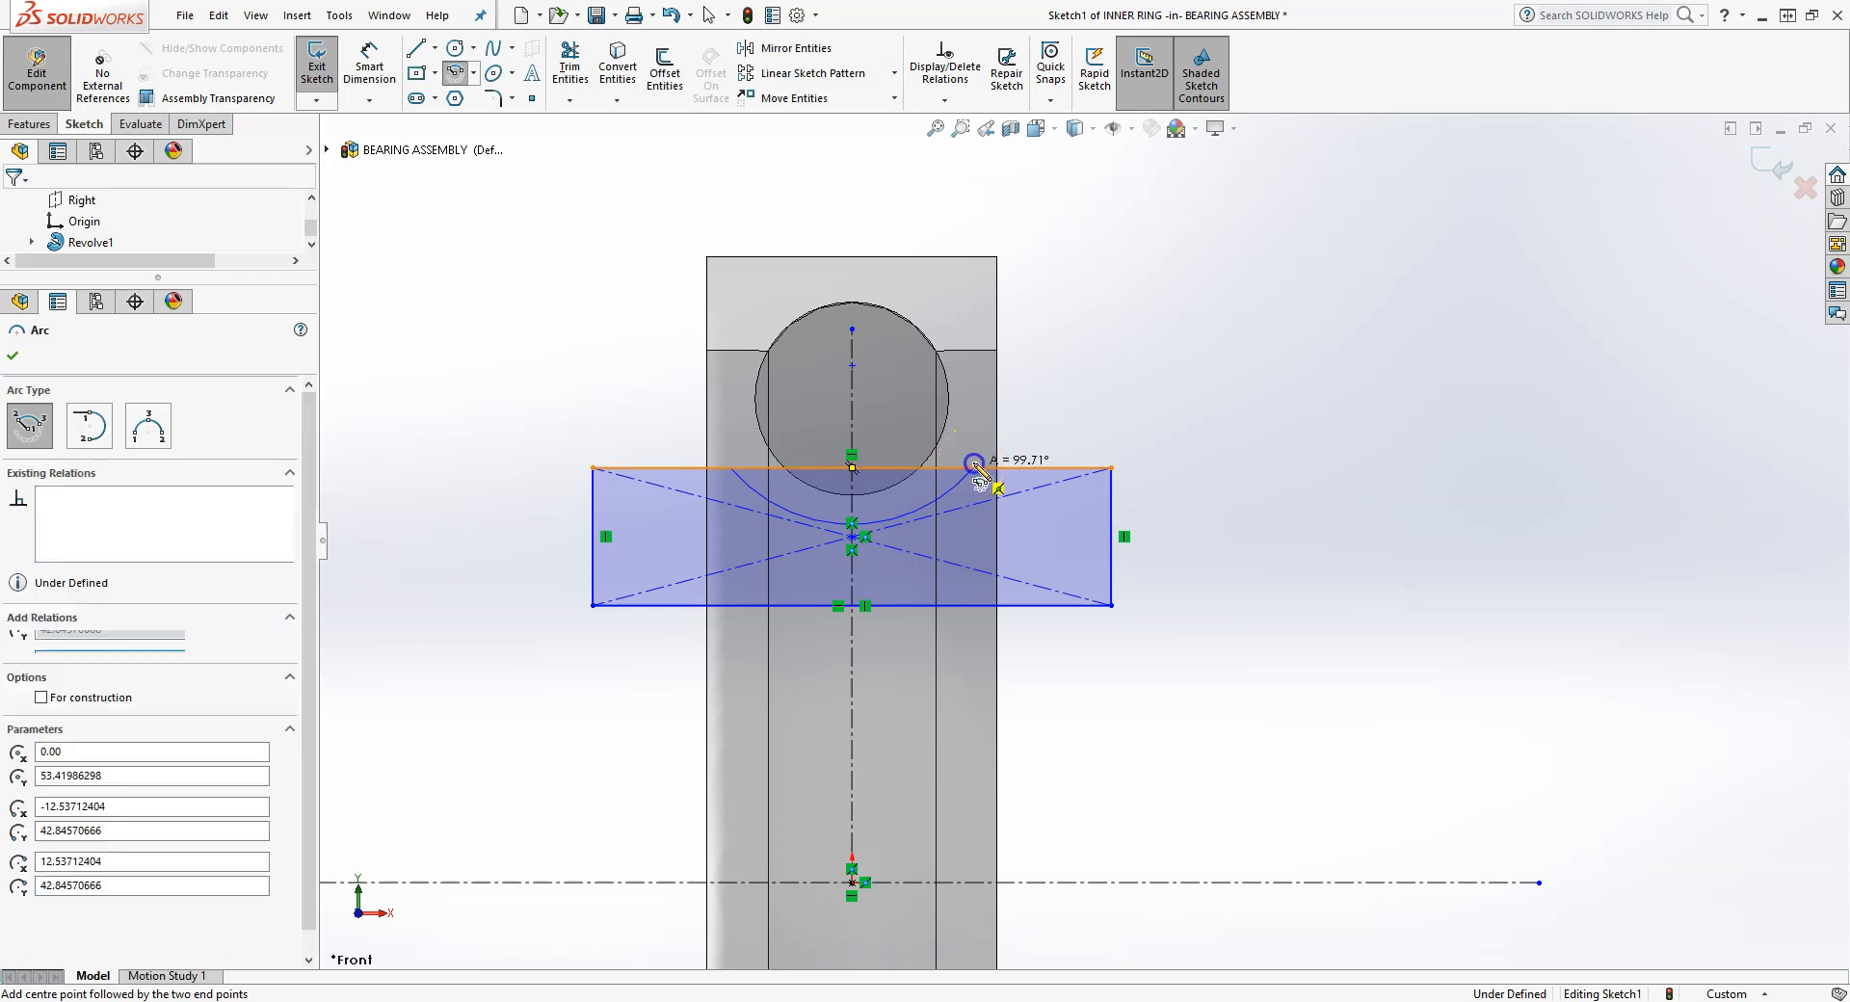
right_click(1205, 430)
click(1220, 438)
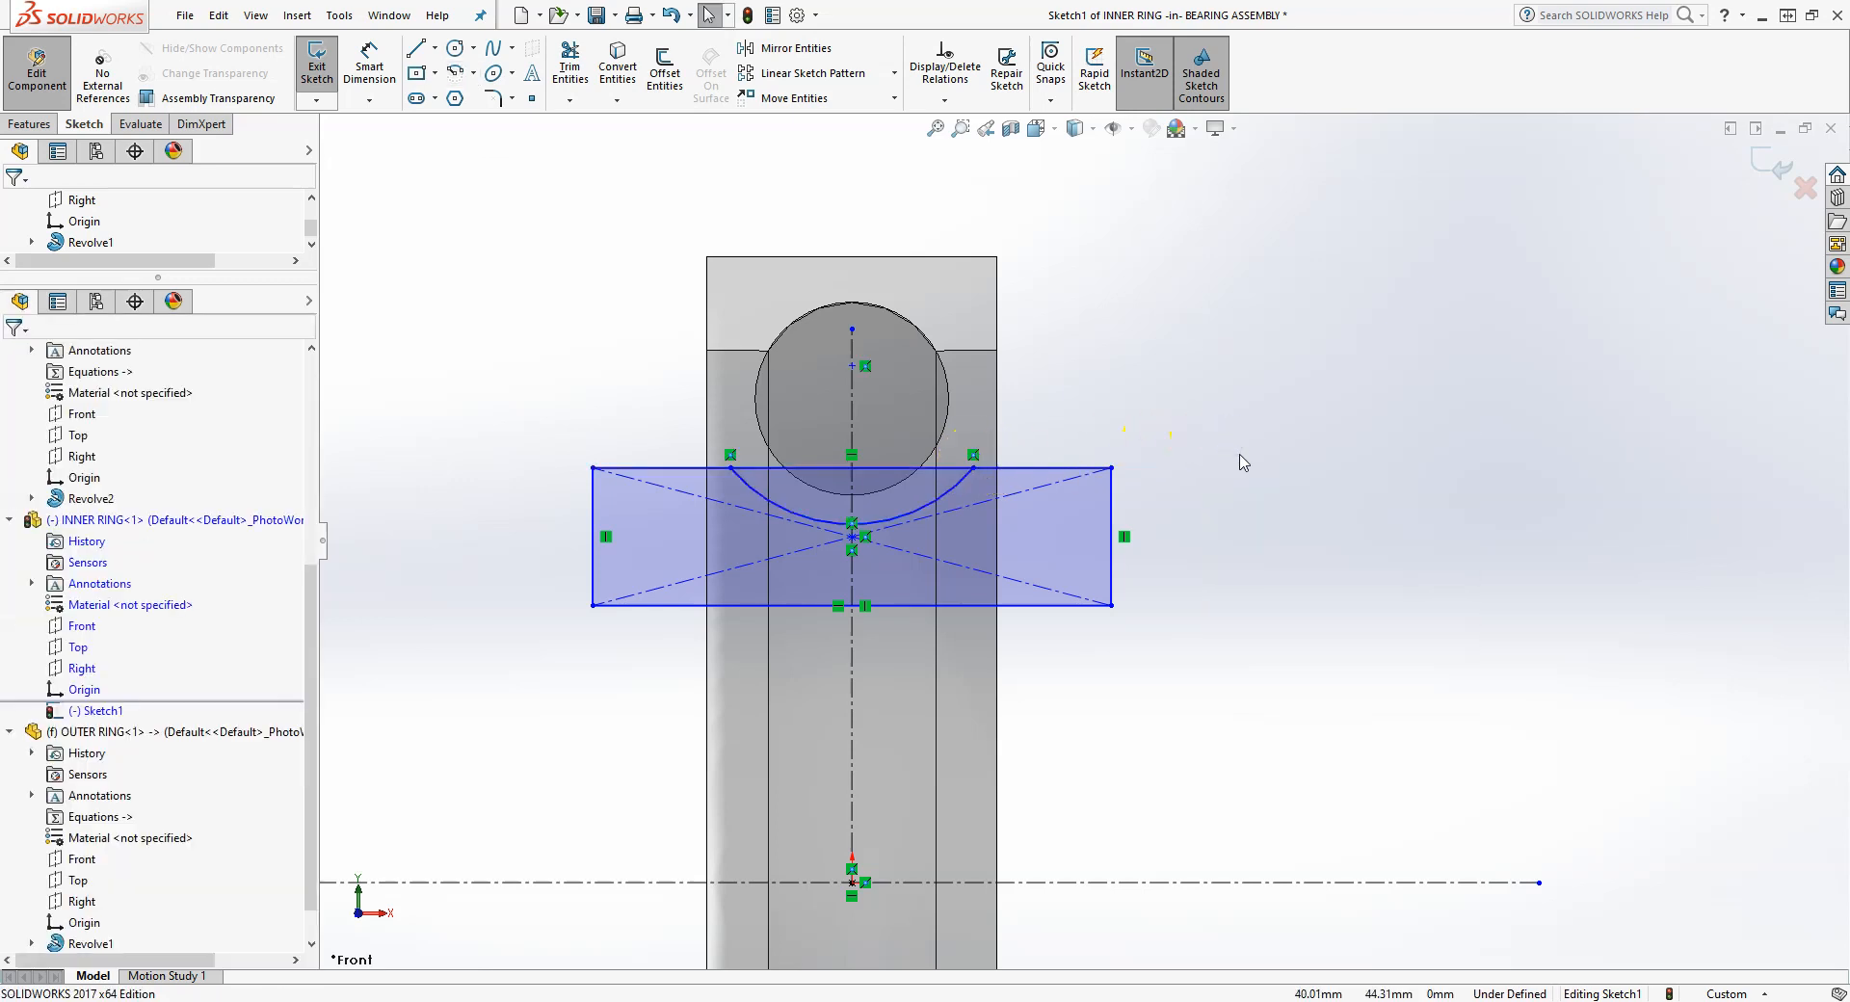
- Trim away the rectangle's upper edge between the two arc endpoints to open the ball groove
click(569, 67)
mouse_move(812, 448)
mouse_down()
mouse_move(817, 482)
mouse_move(943, 446)
mouse_move(867, 491)
mouse_up()
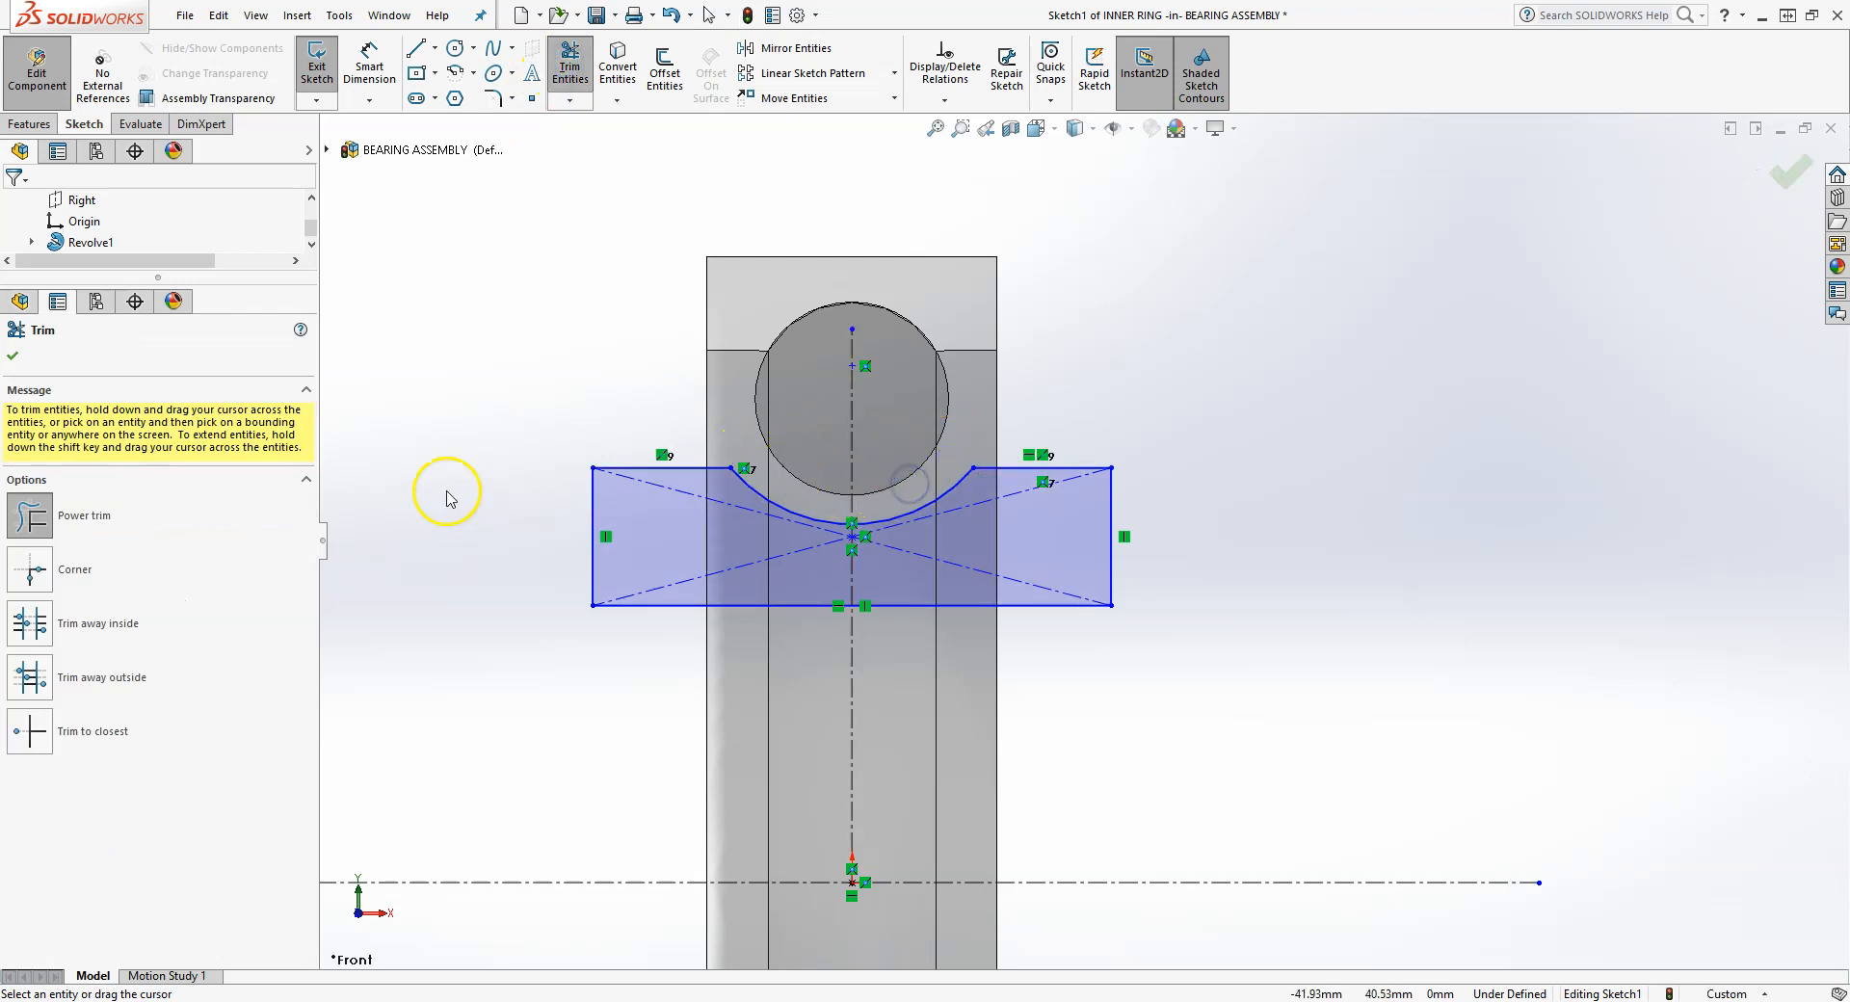
click(33, 357)
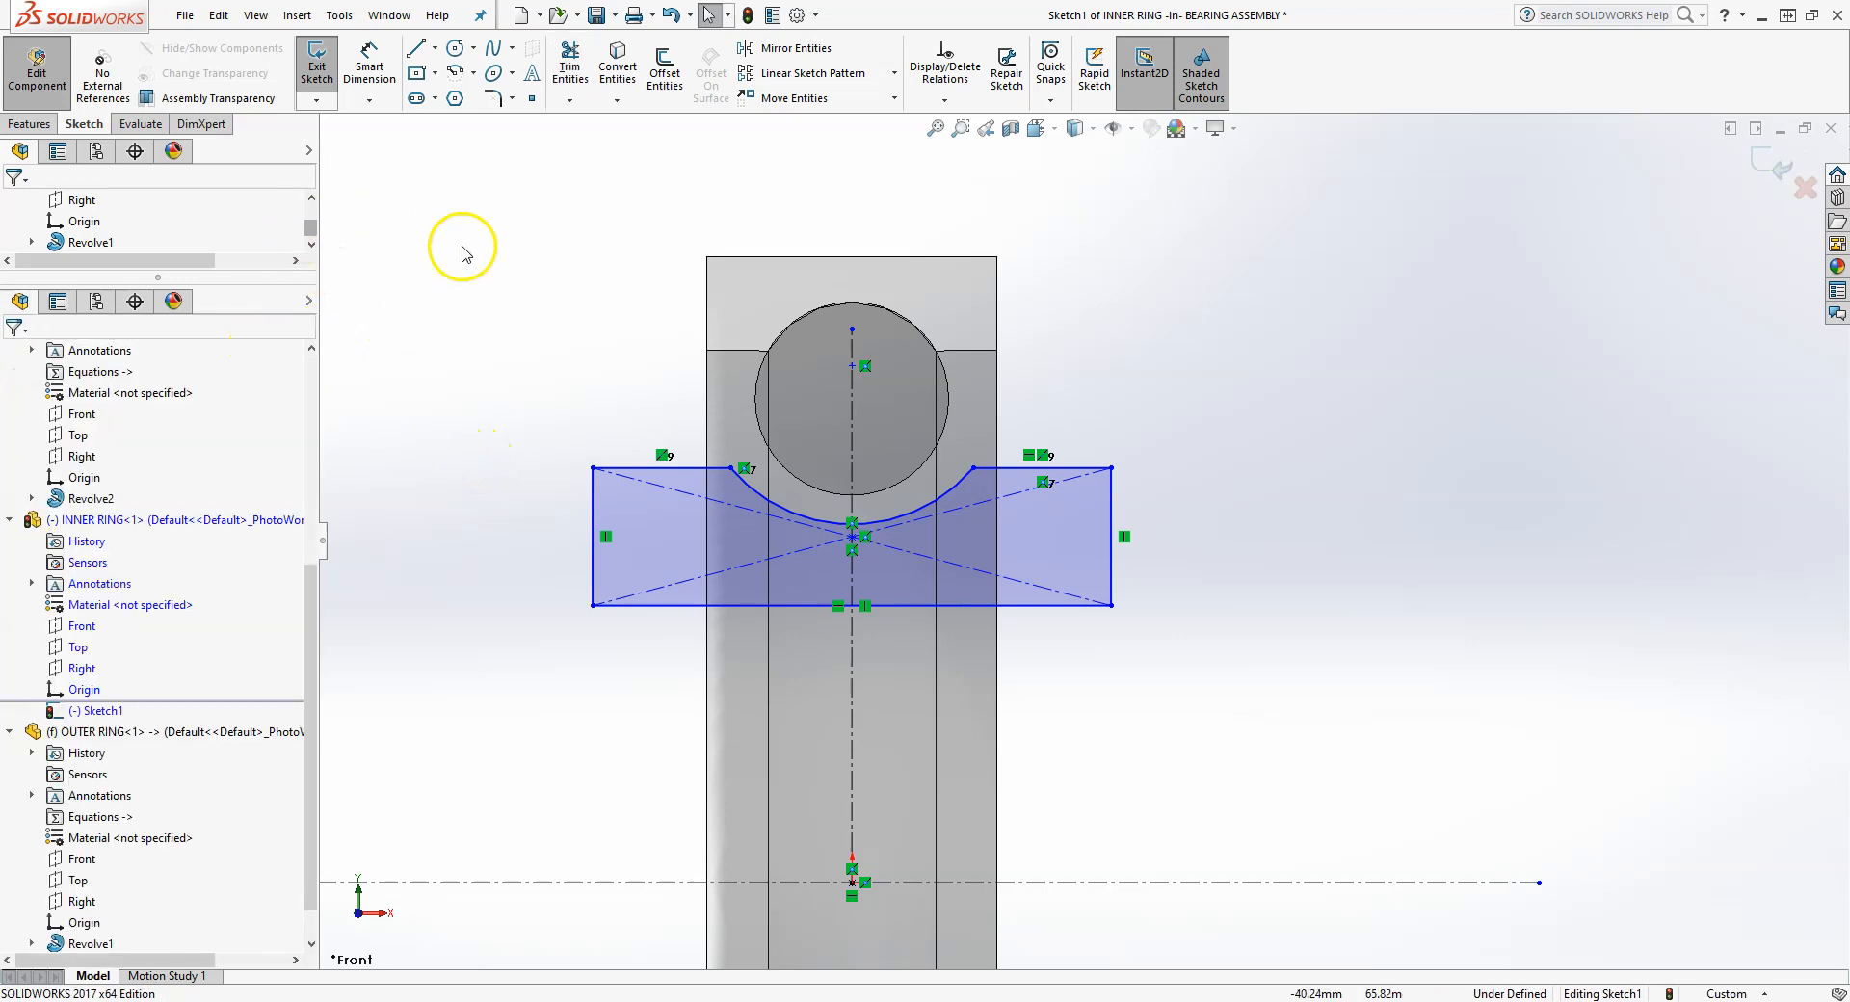
- Dimension the arc center's distance from the horizontal centerline and link it to the assembly's global variable Radius through an equation
click(377, 65)
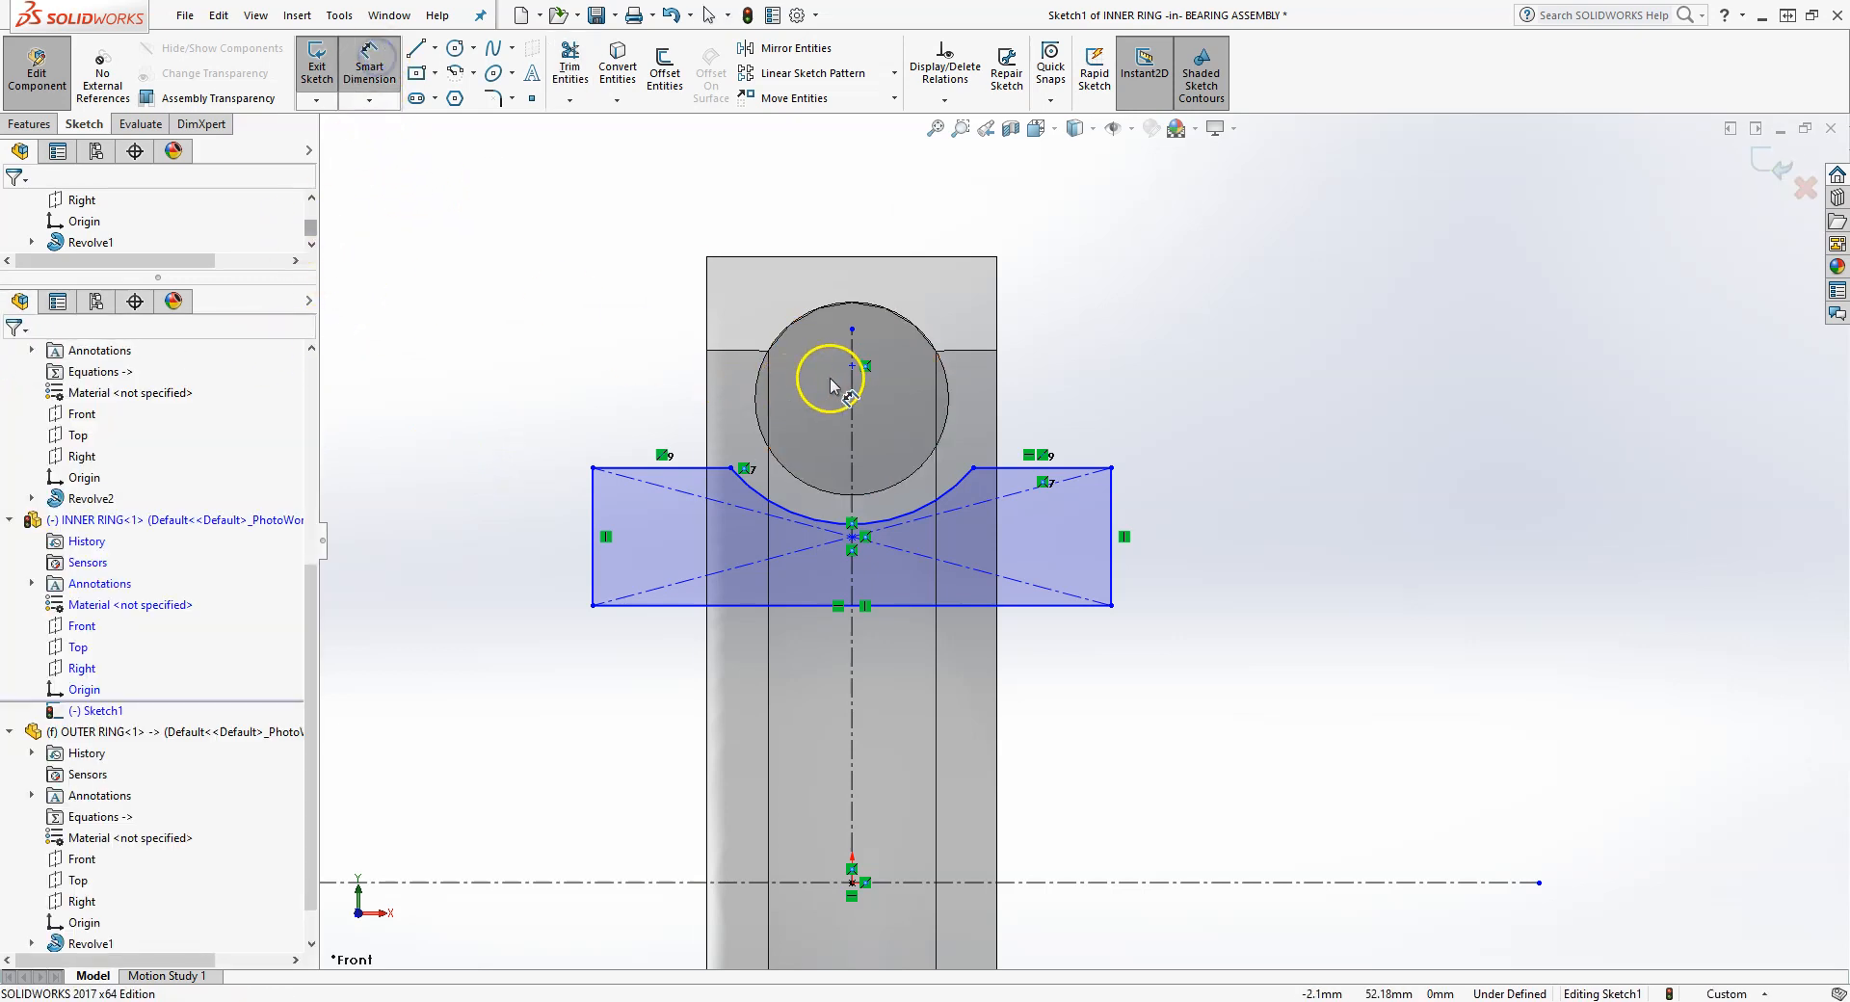
click(853, 414)
click(1257, 883)
click(1337, 740)
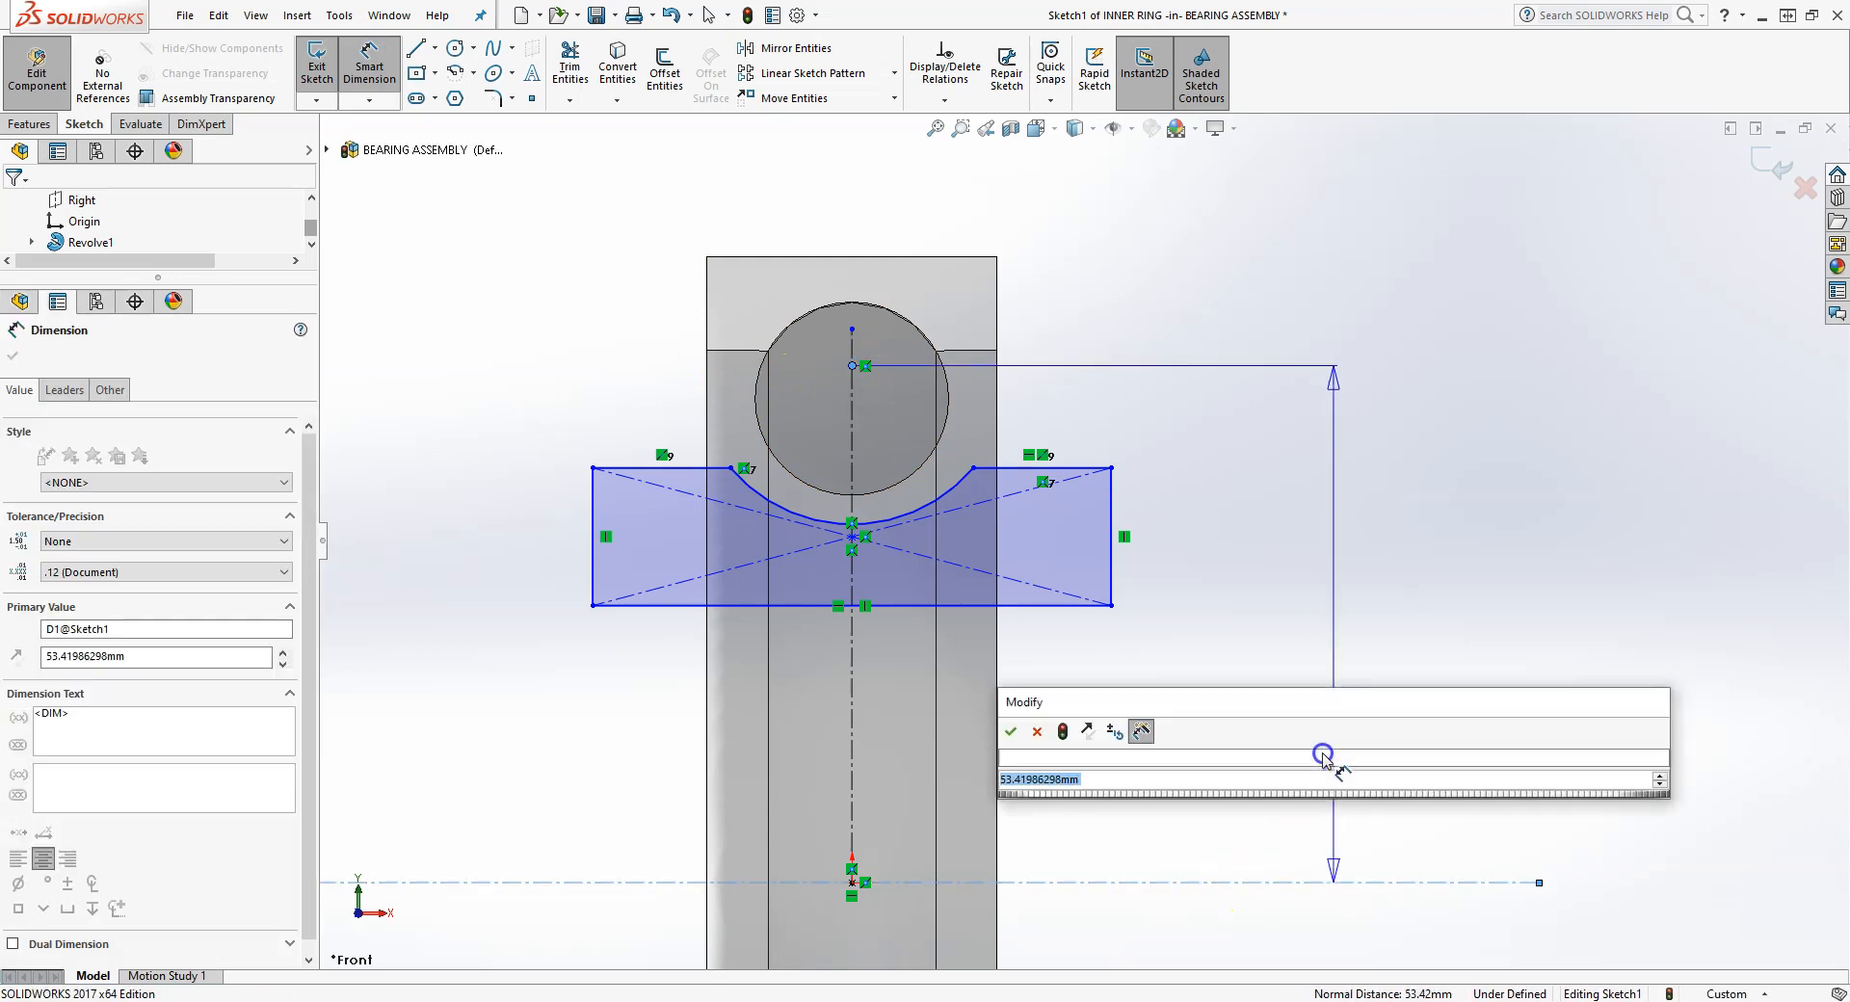
text(=)
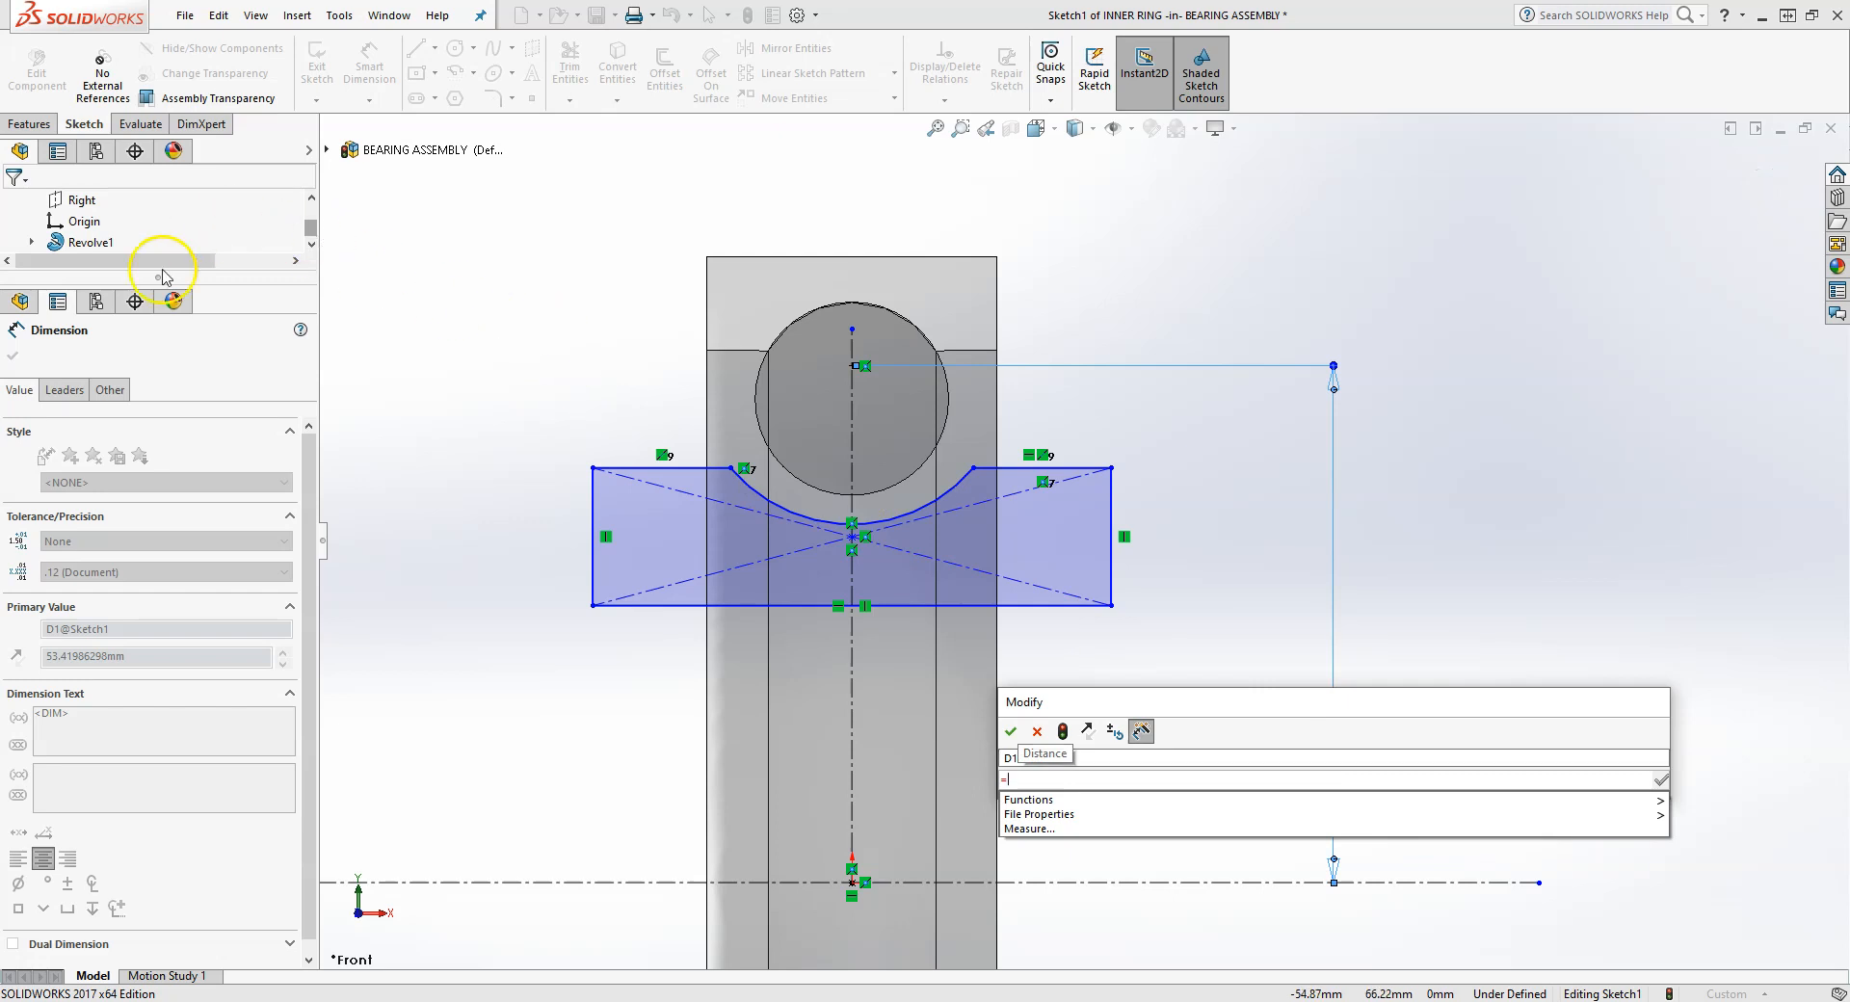
drag(221, 291, 240, 529)
scroll(193, 349, up, 5)
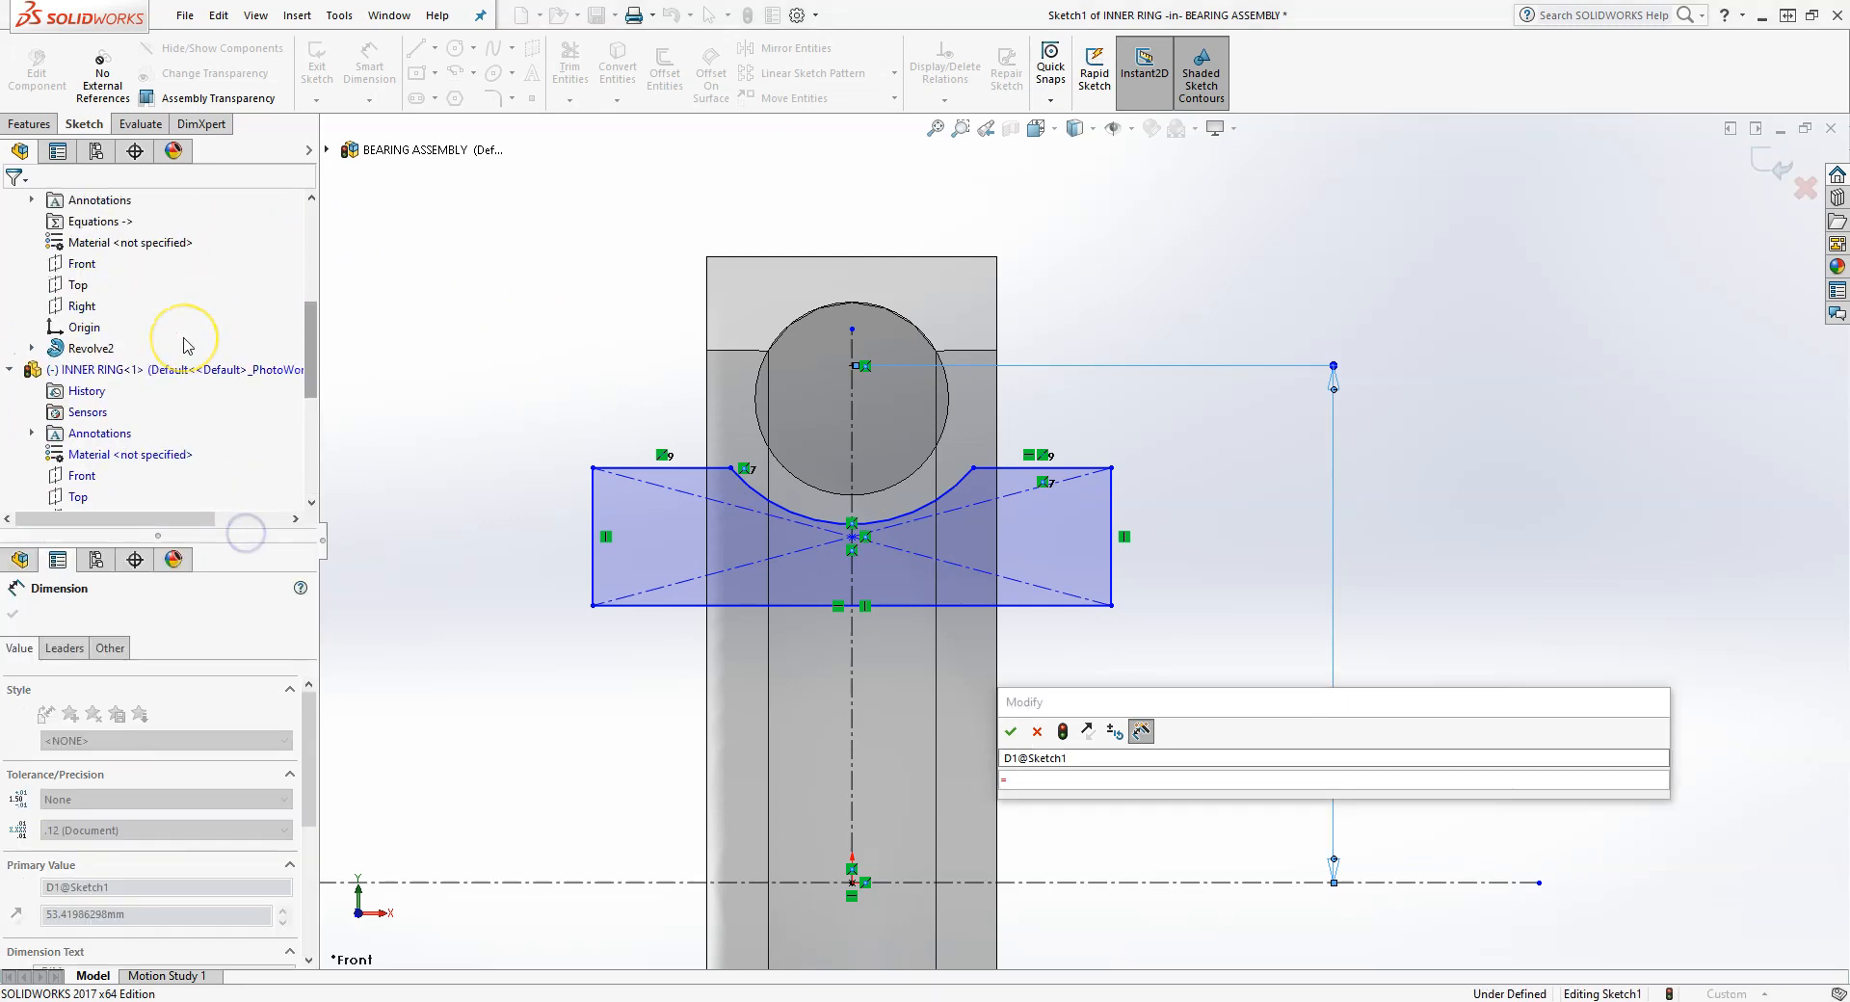
click(114, 328)
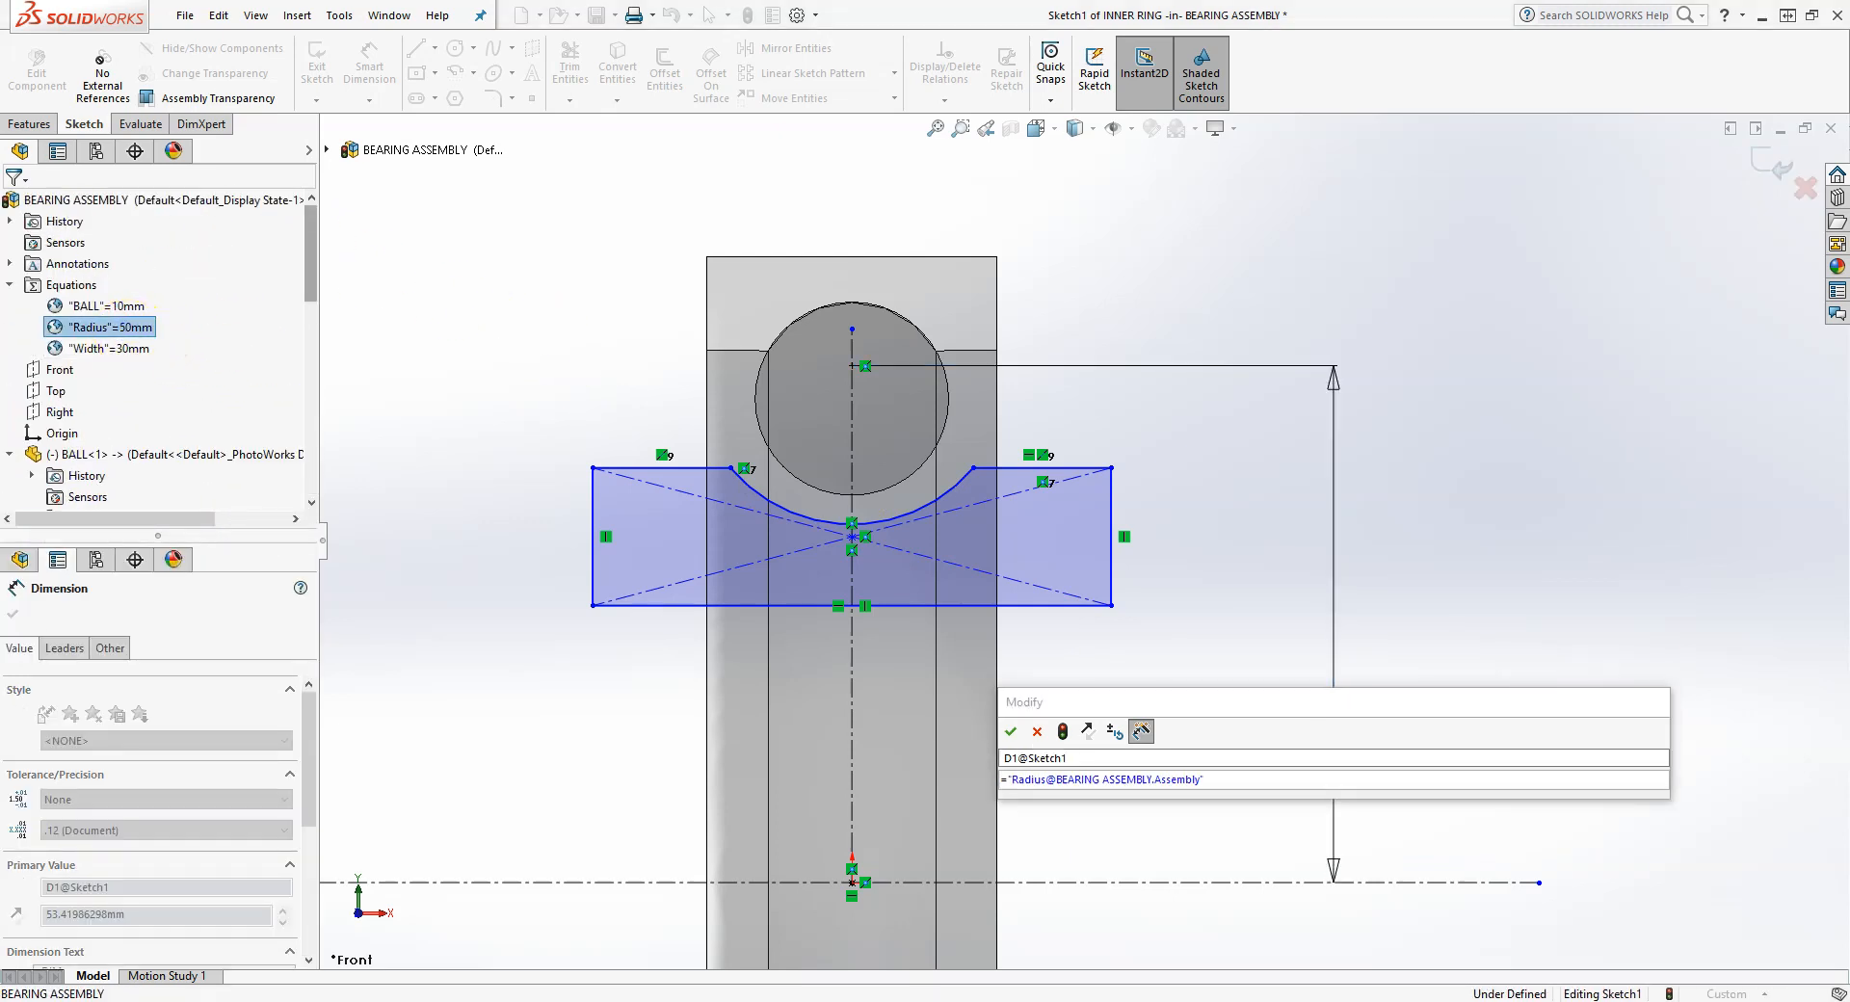
click(1011, 732)
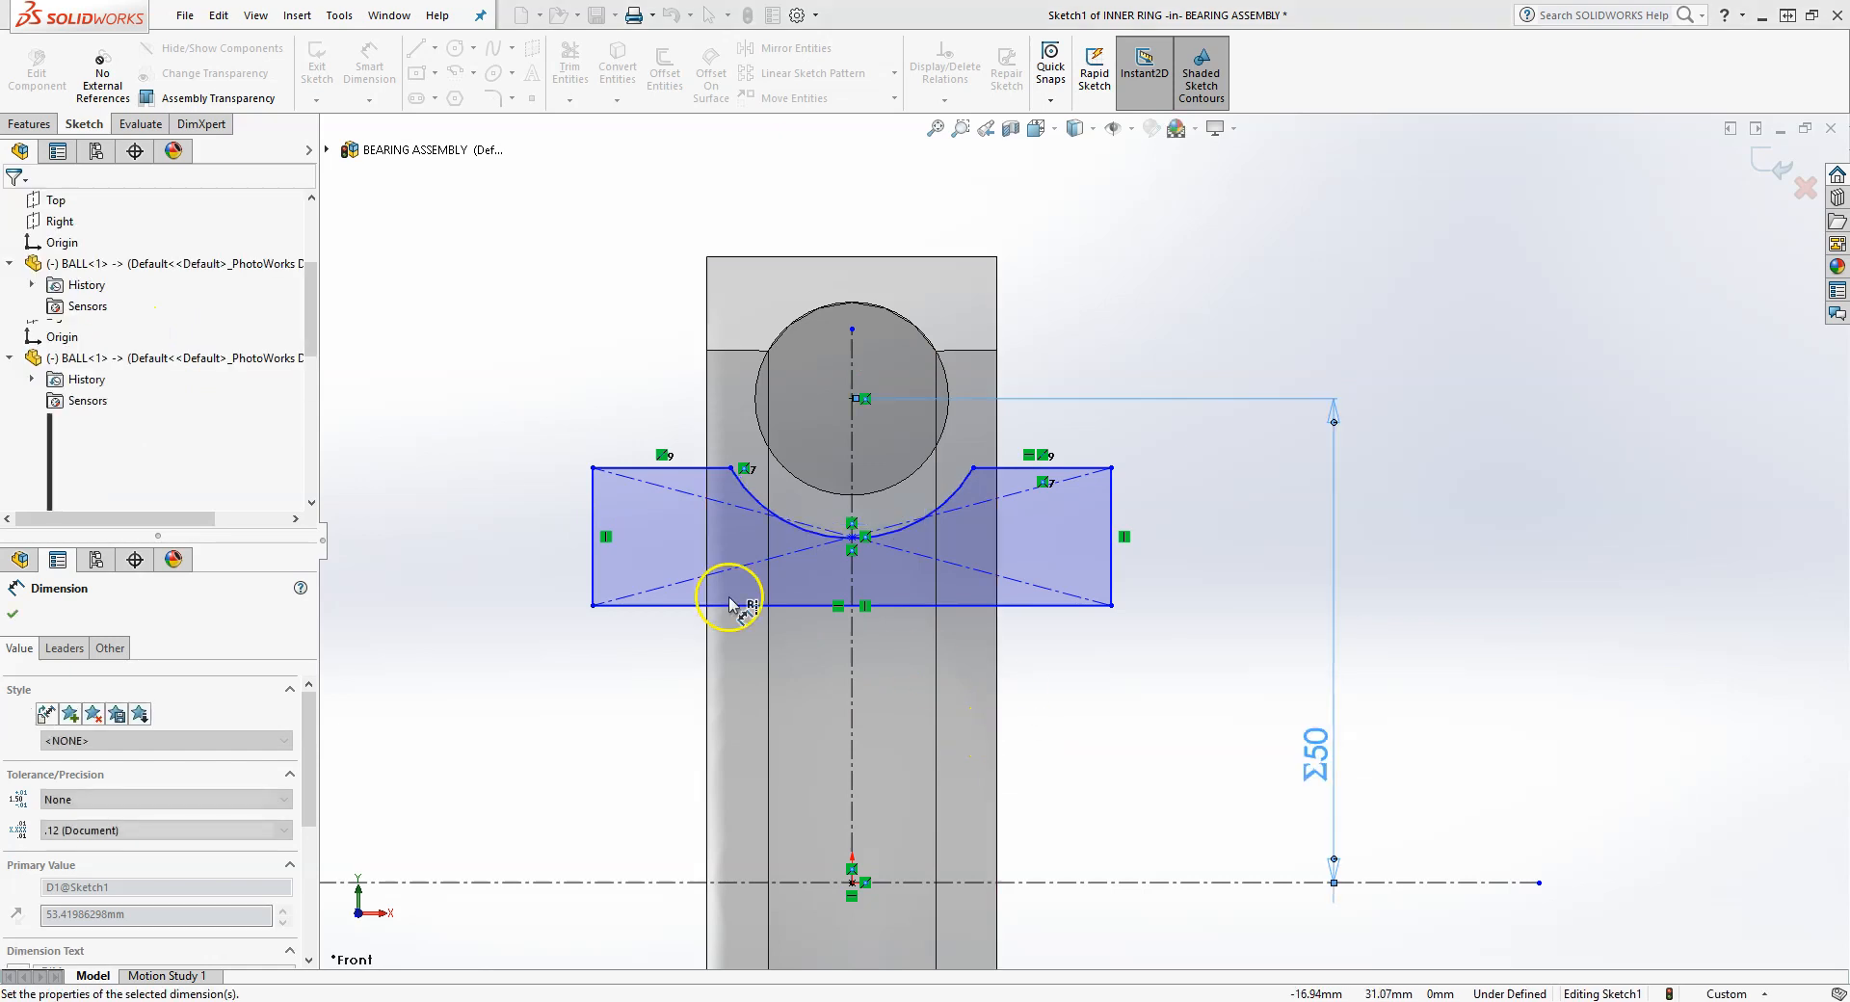
click(14, 615)
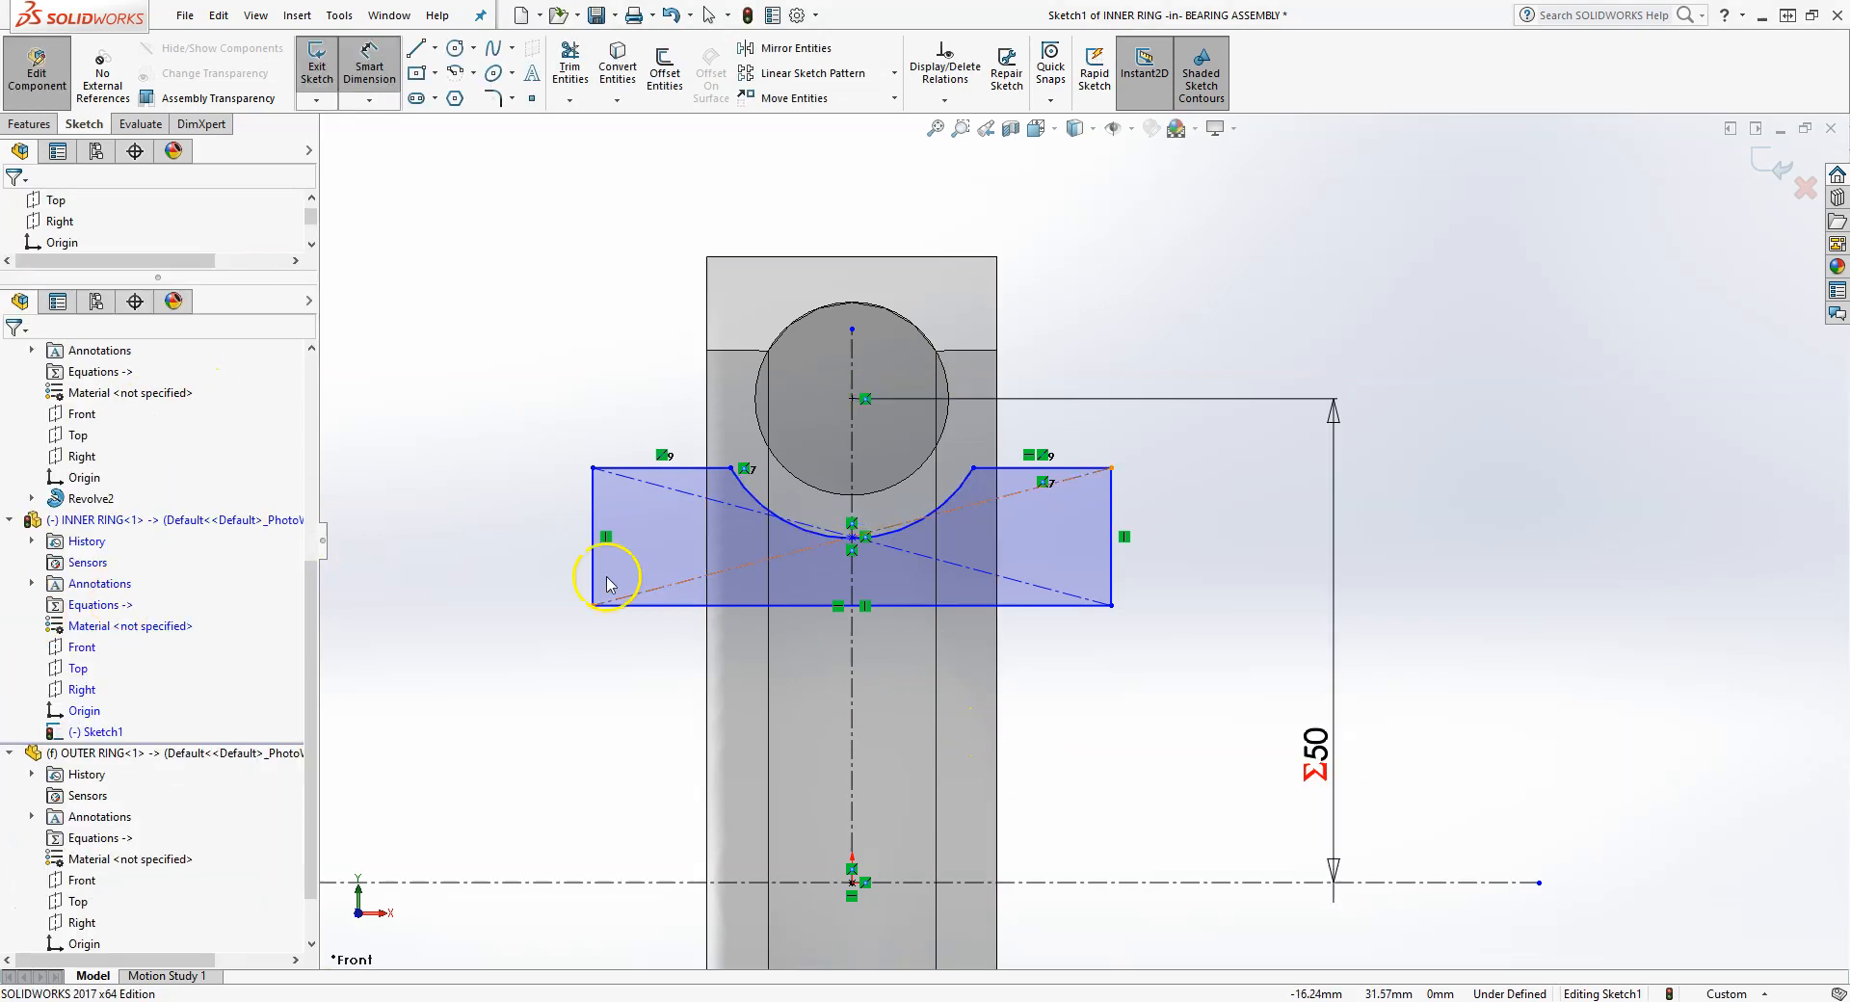
- Dimension the groove arc's radius and link it to the assembly's global variable BALL through an equation
click(369, 67)
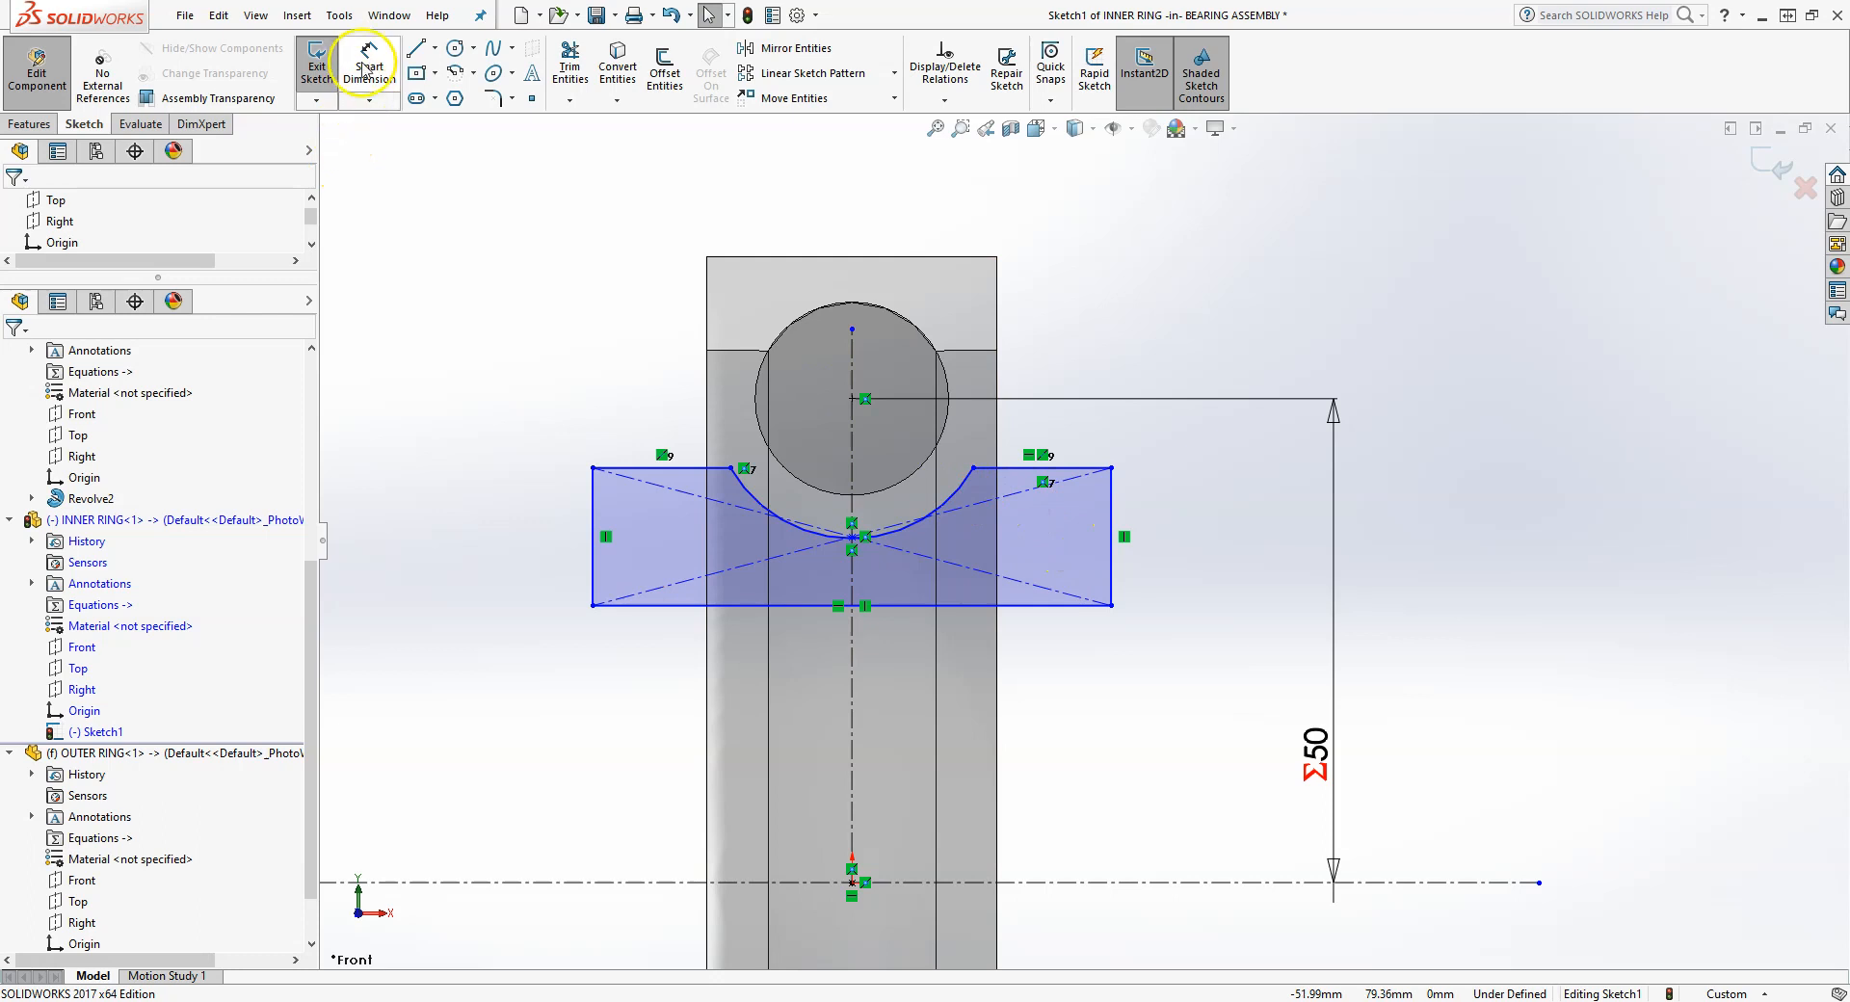
click(744, 491)
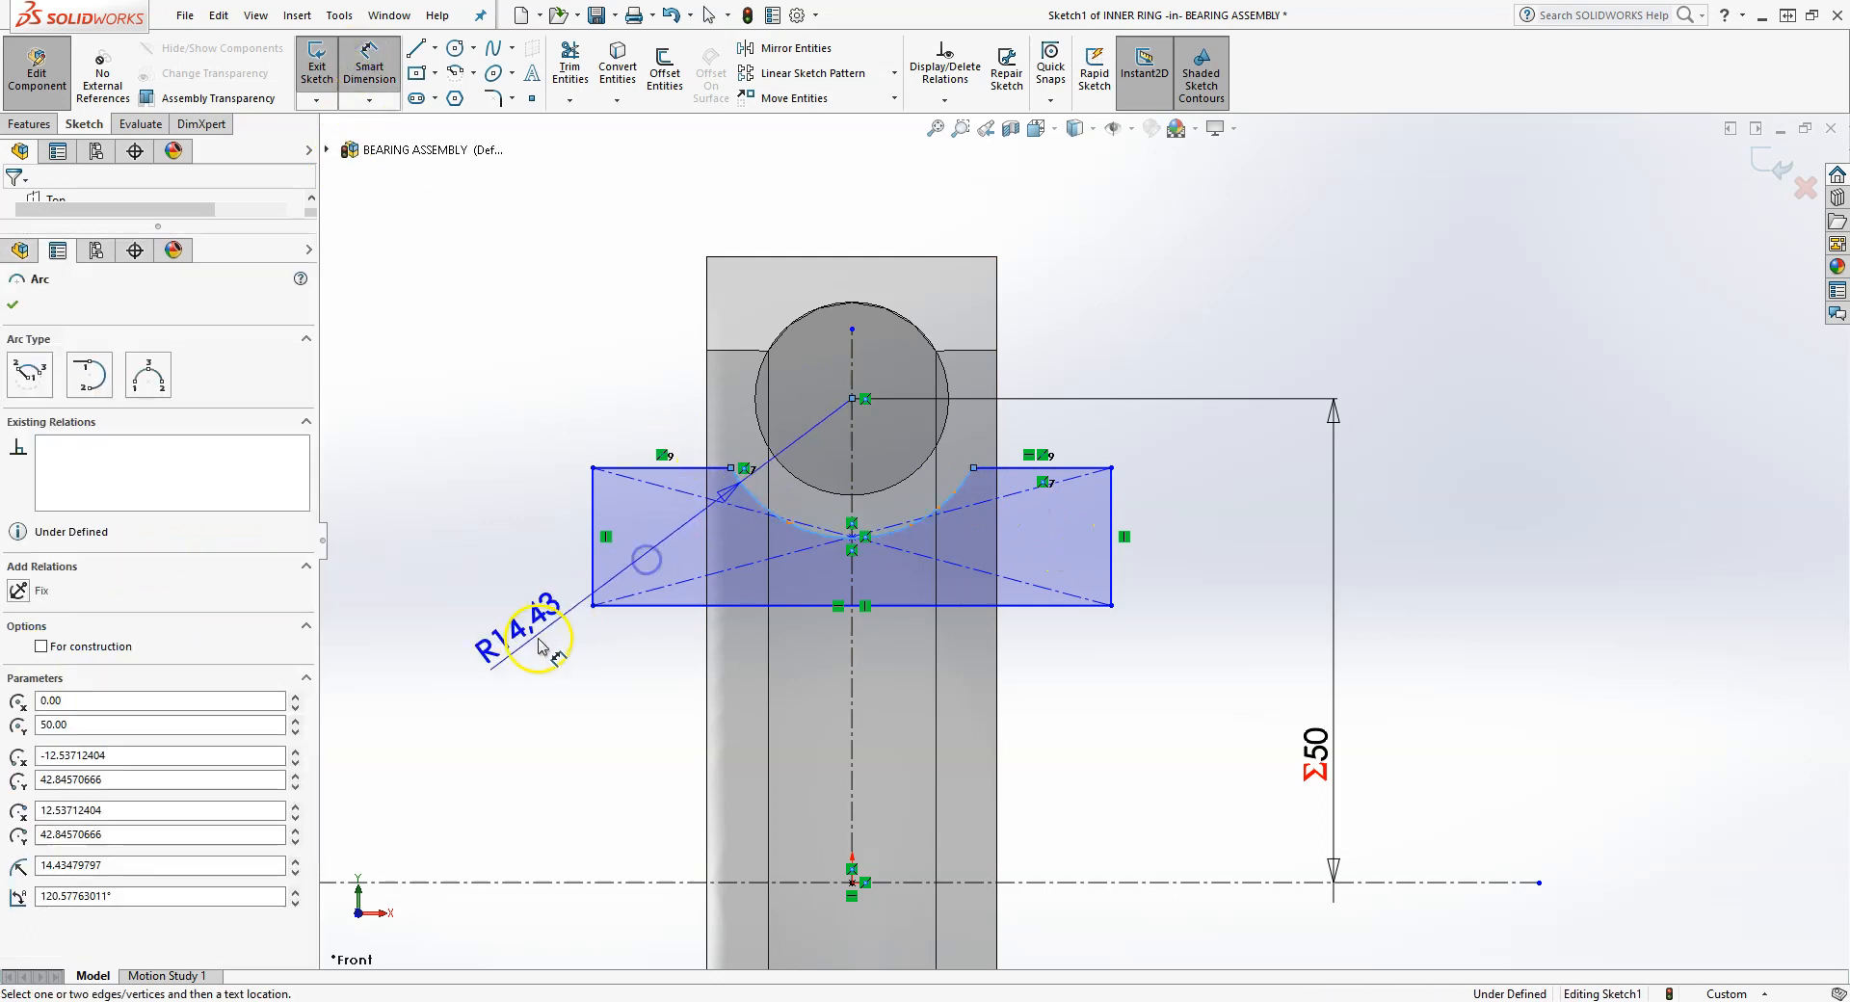
click(483, 671)
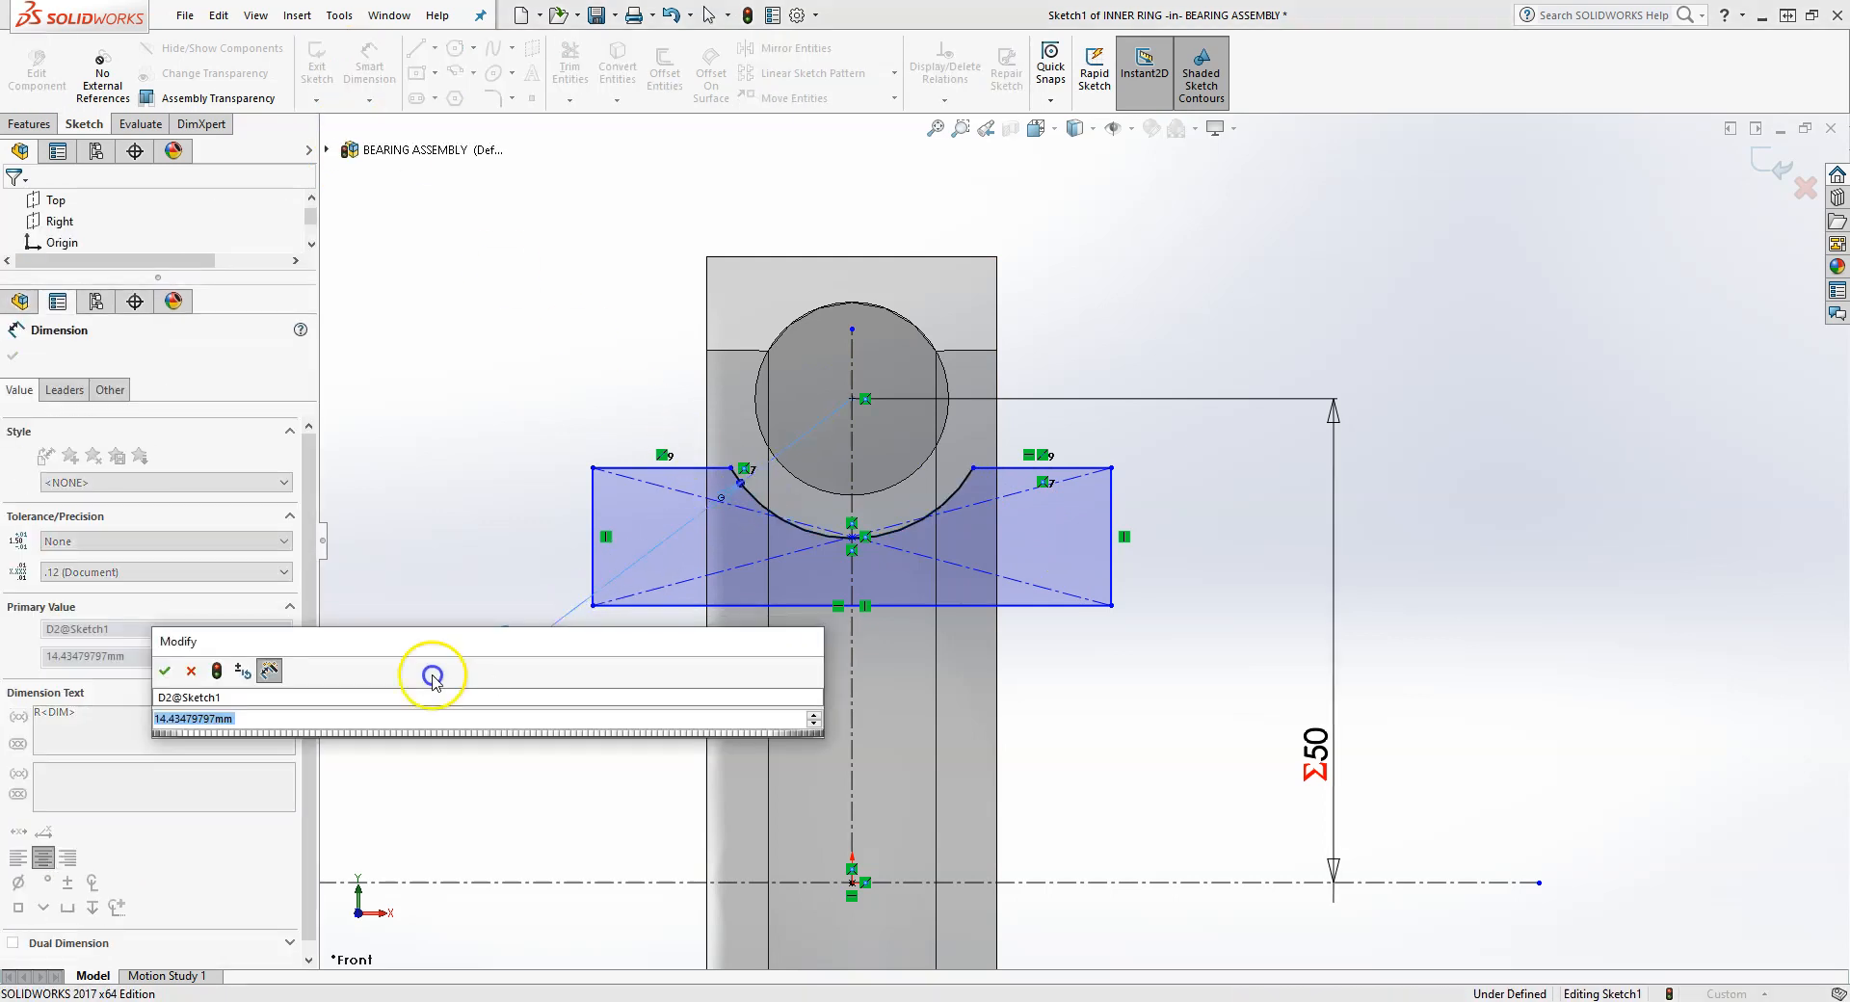
text(=)
drag(218, 274, 178, 483)
click(106, 305)
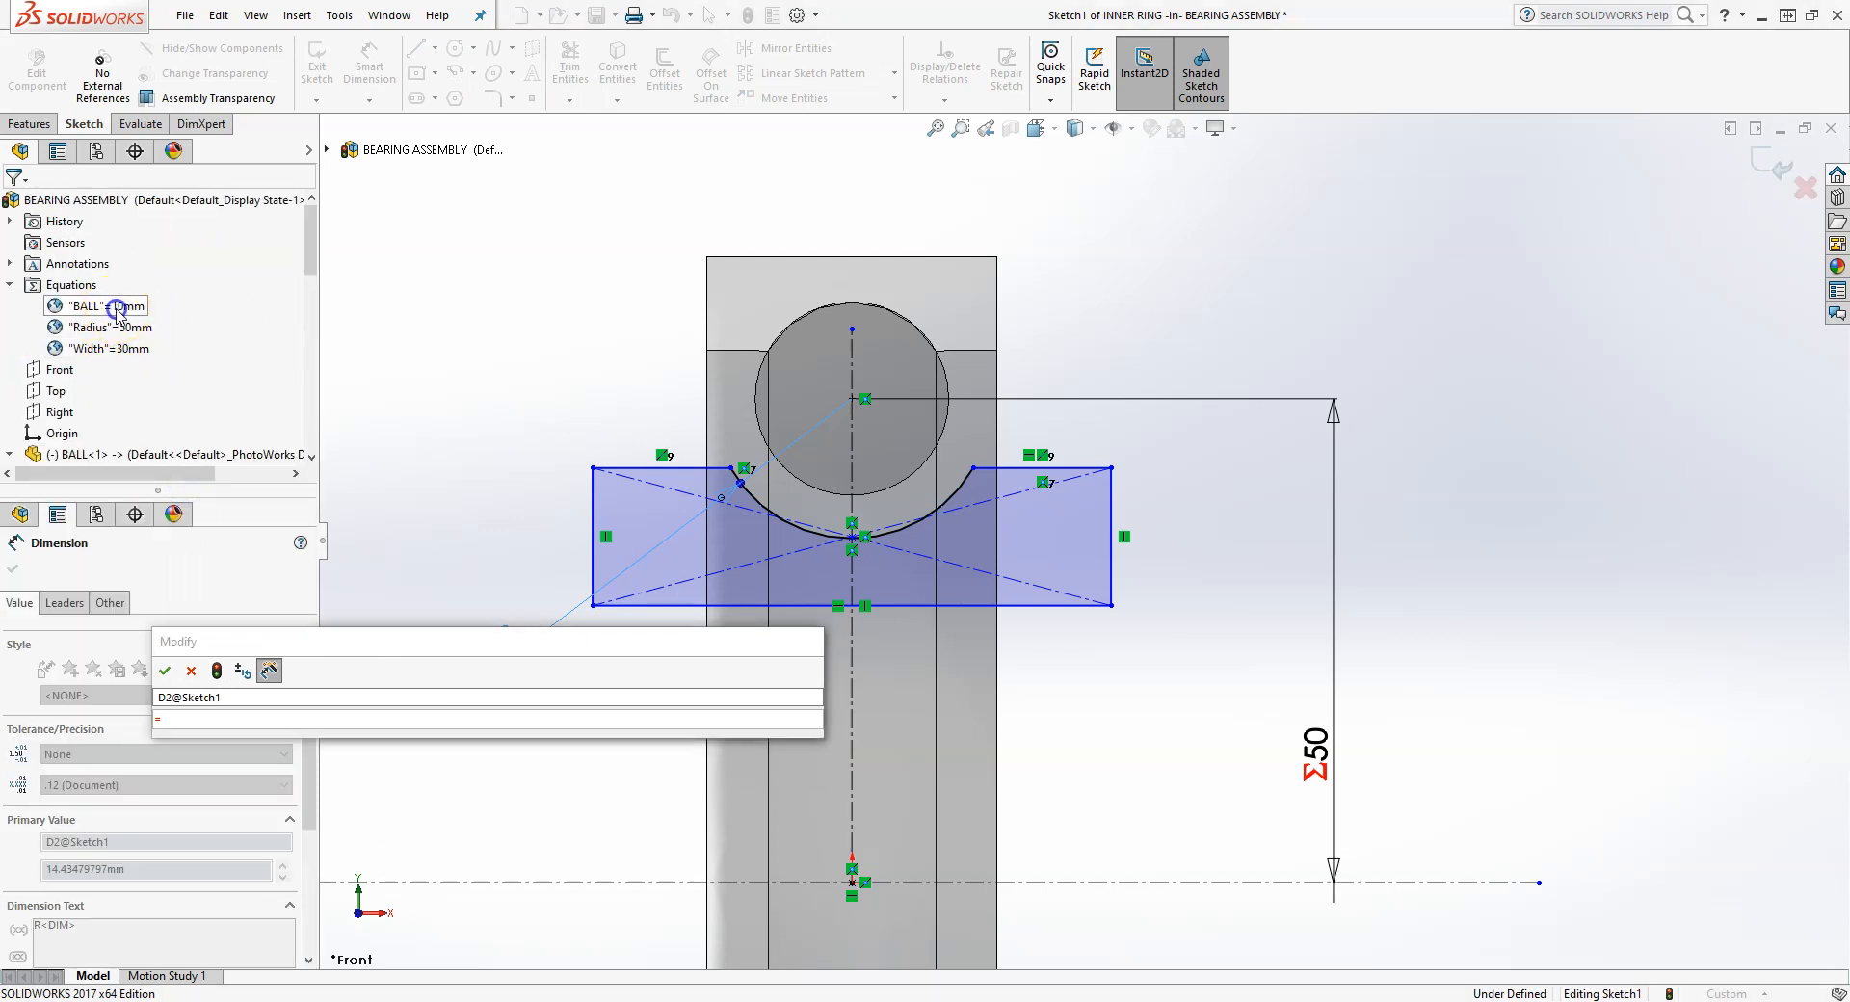
click(165, 674)
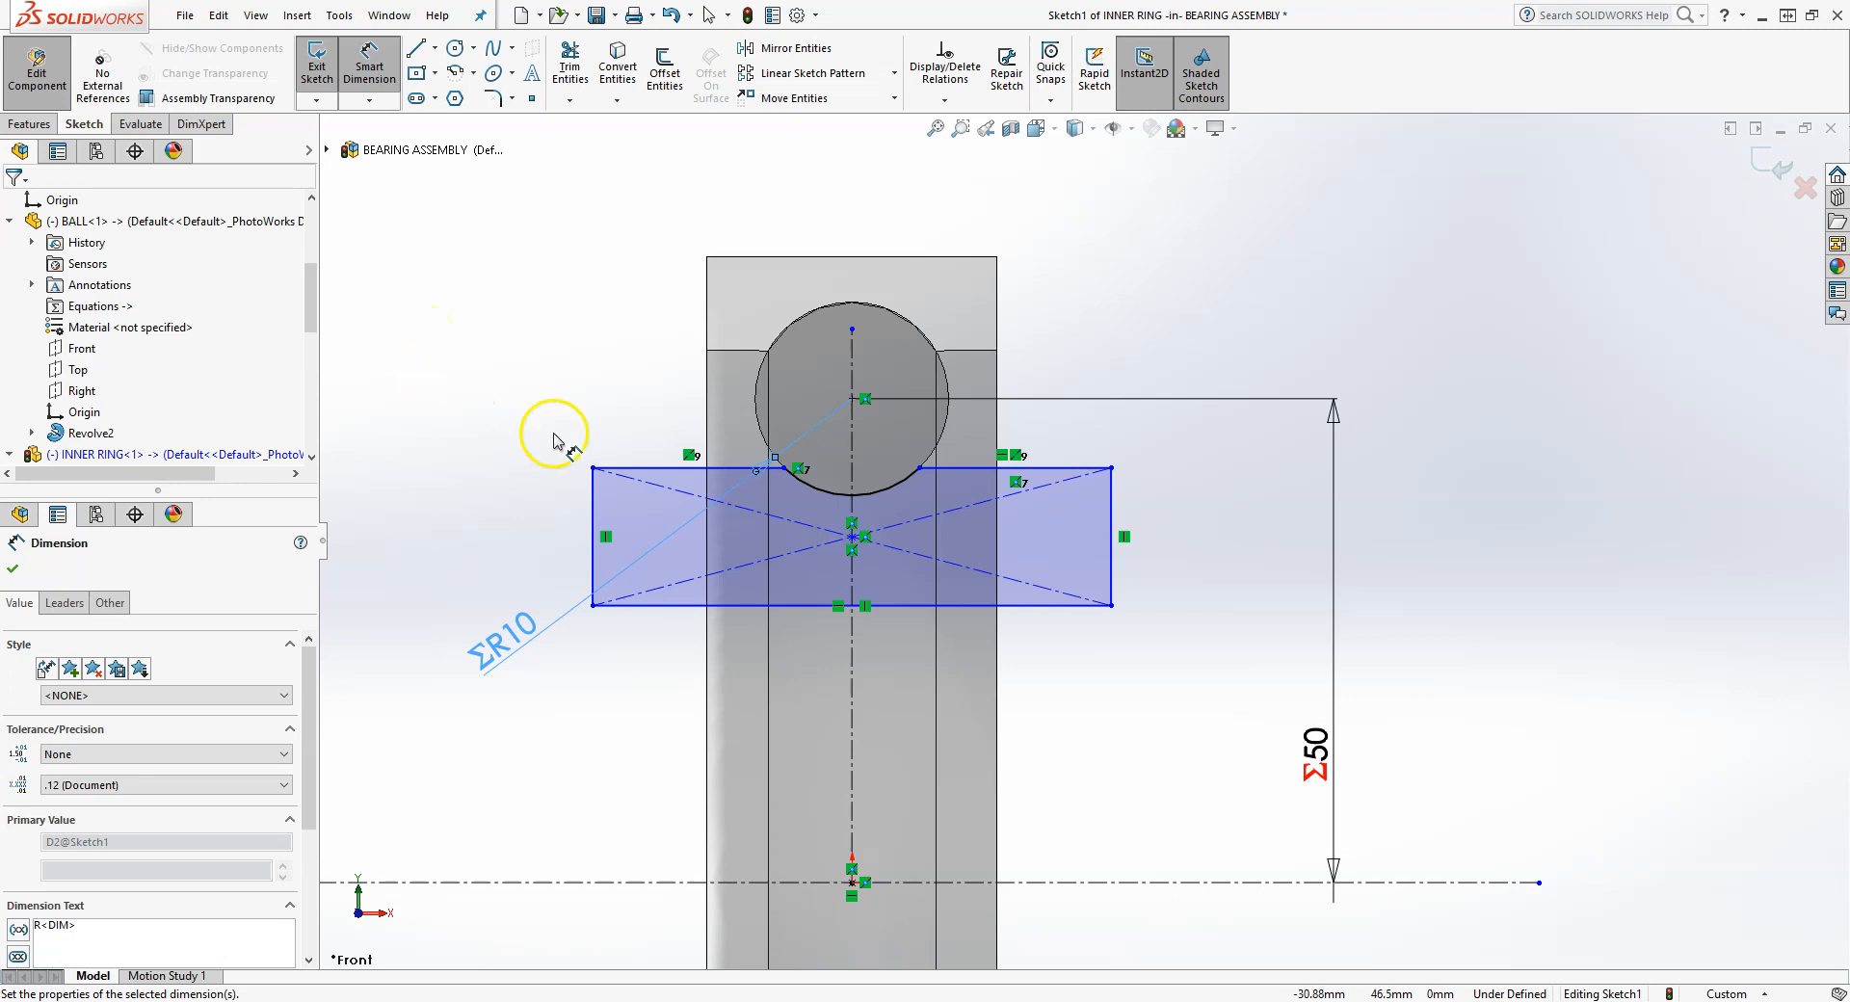
- Dimension the vertical distance between the arc's center and the profile's upper edge as 5 mm
click(854, 400)
click(727, 471)
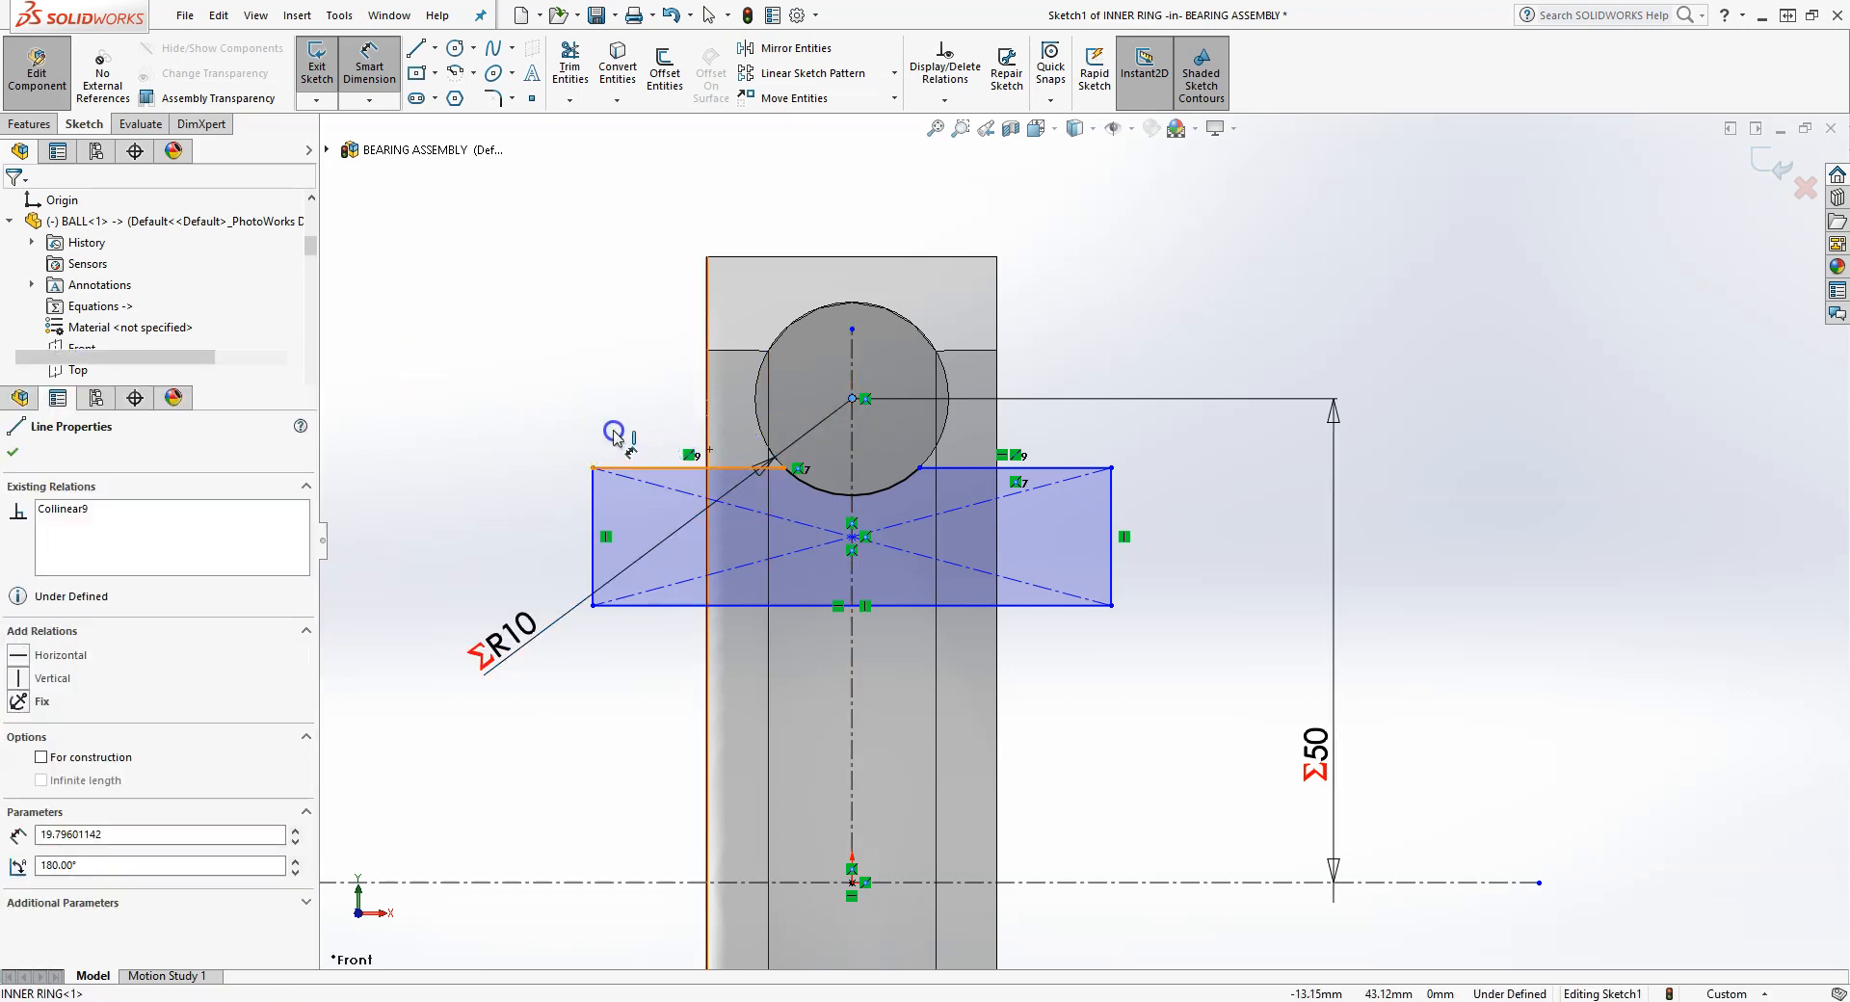
click(482, 442)
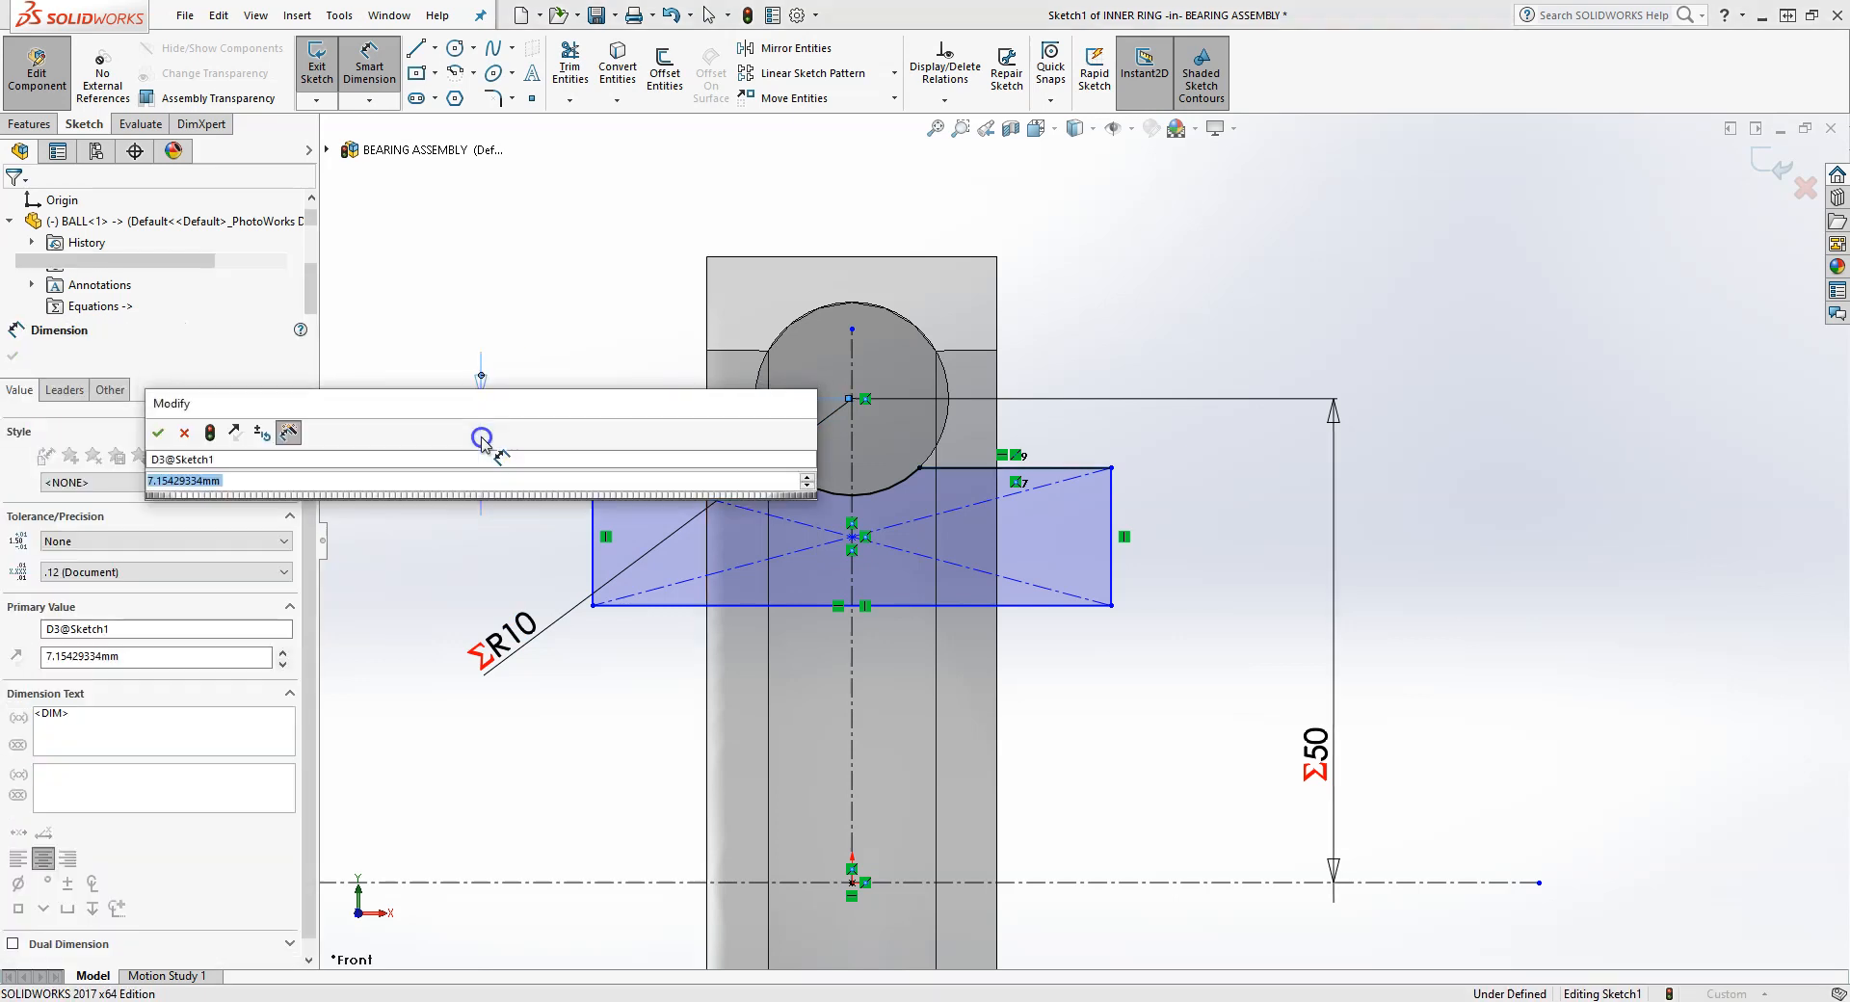
text(5)
key(Return)
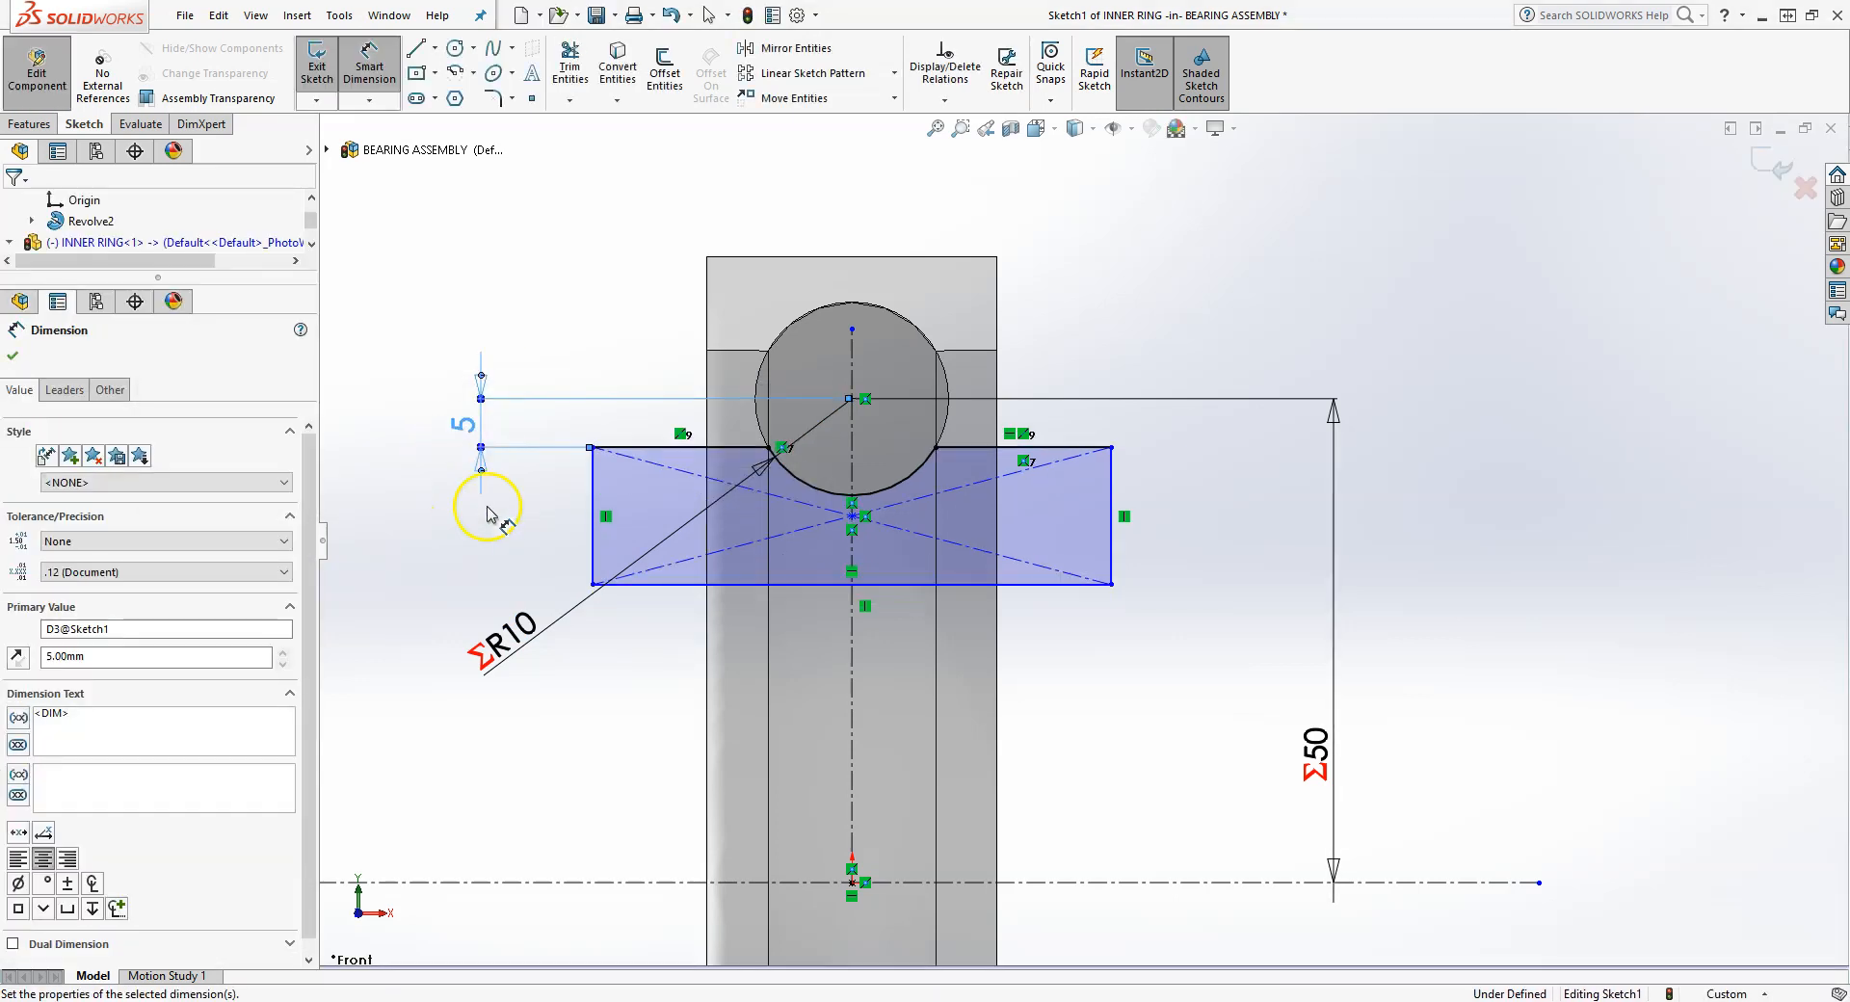
- Dimension the height of the INNER RING profile's vertical side edge as 10 mm
click(592, 503)
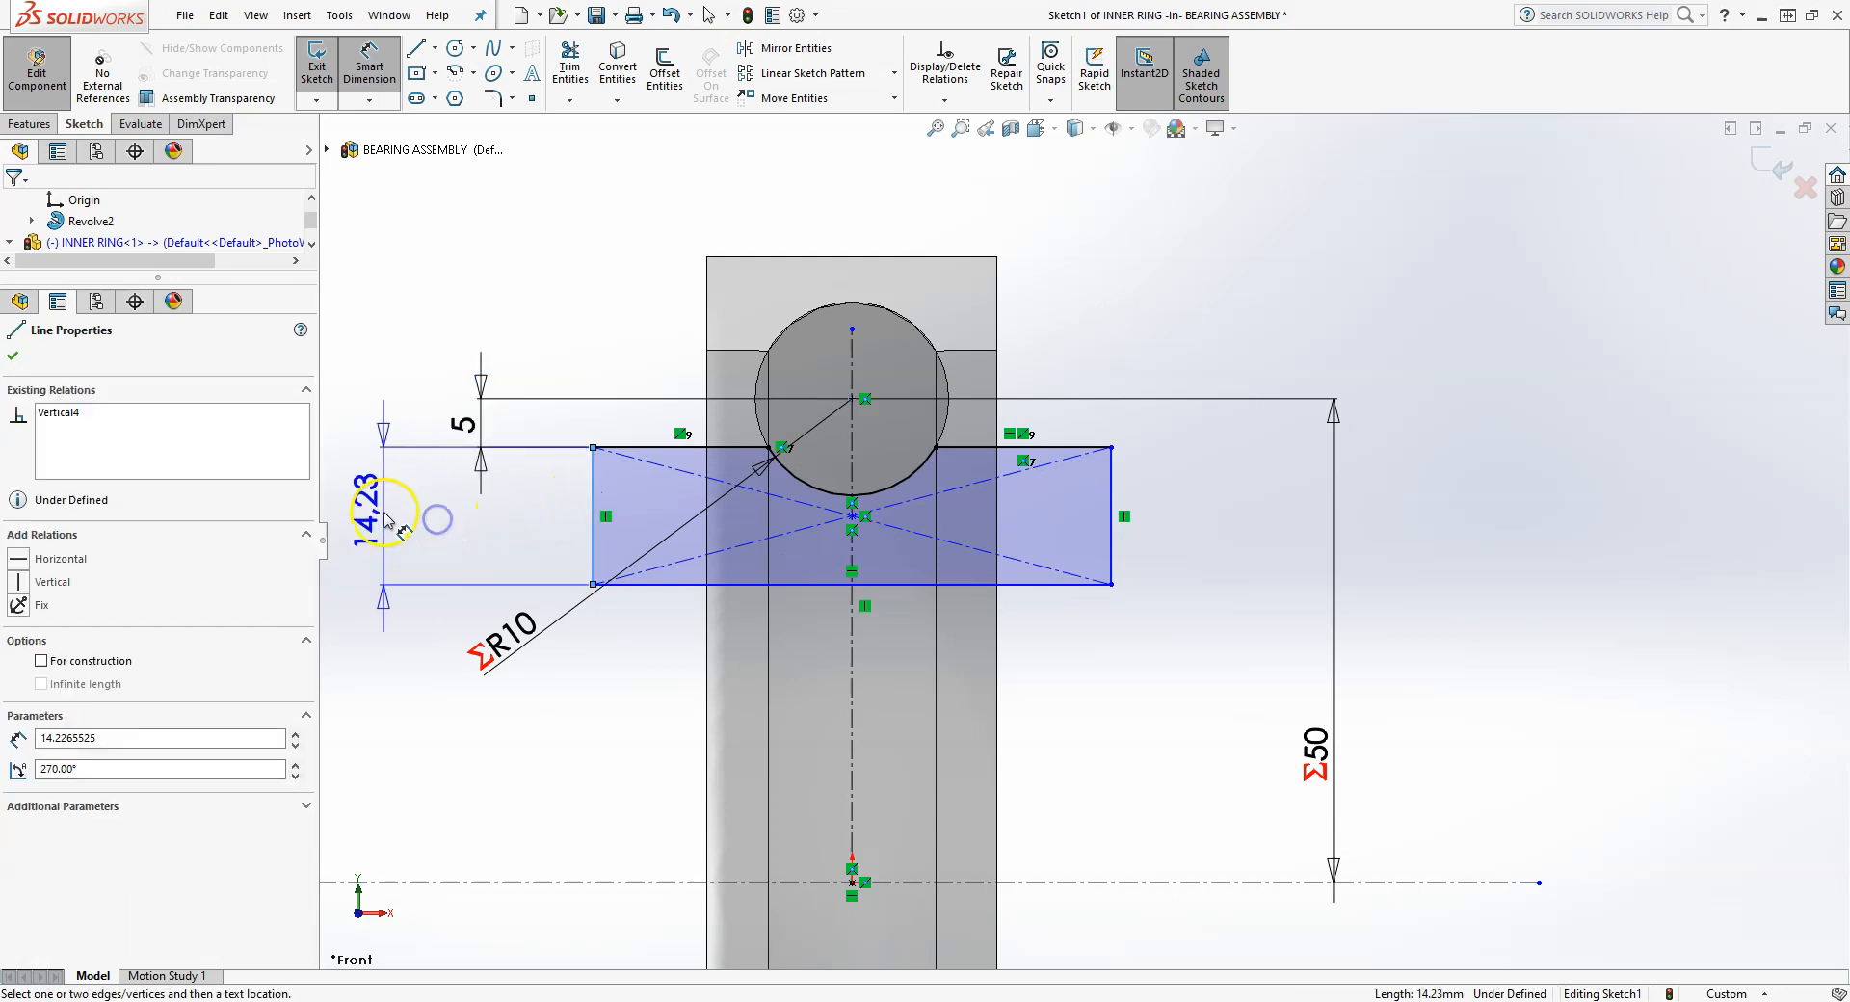
click(391, 516)
text(10)
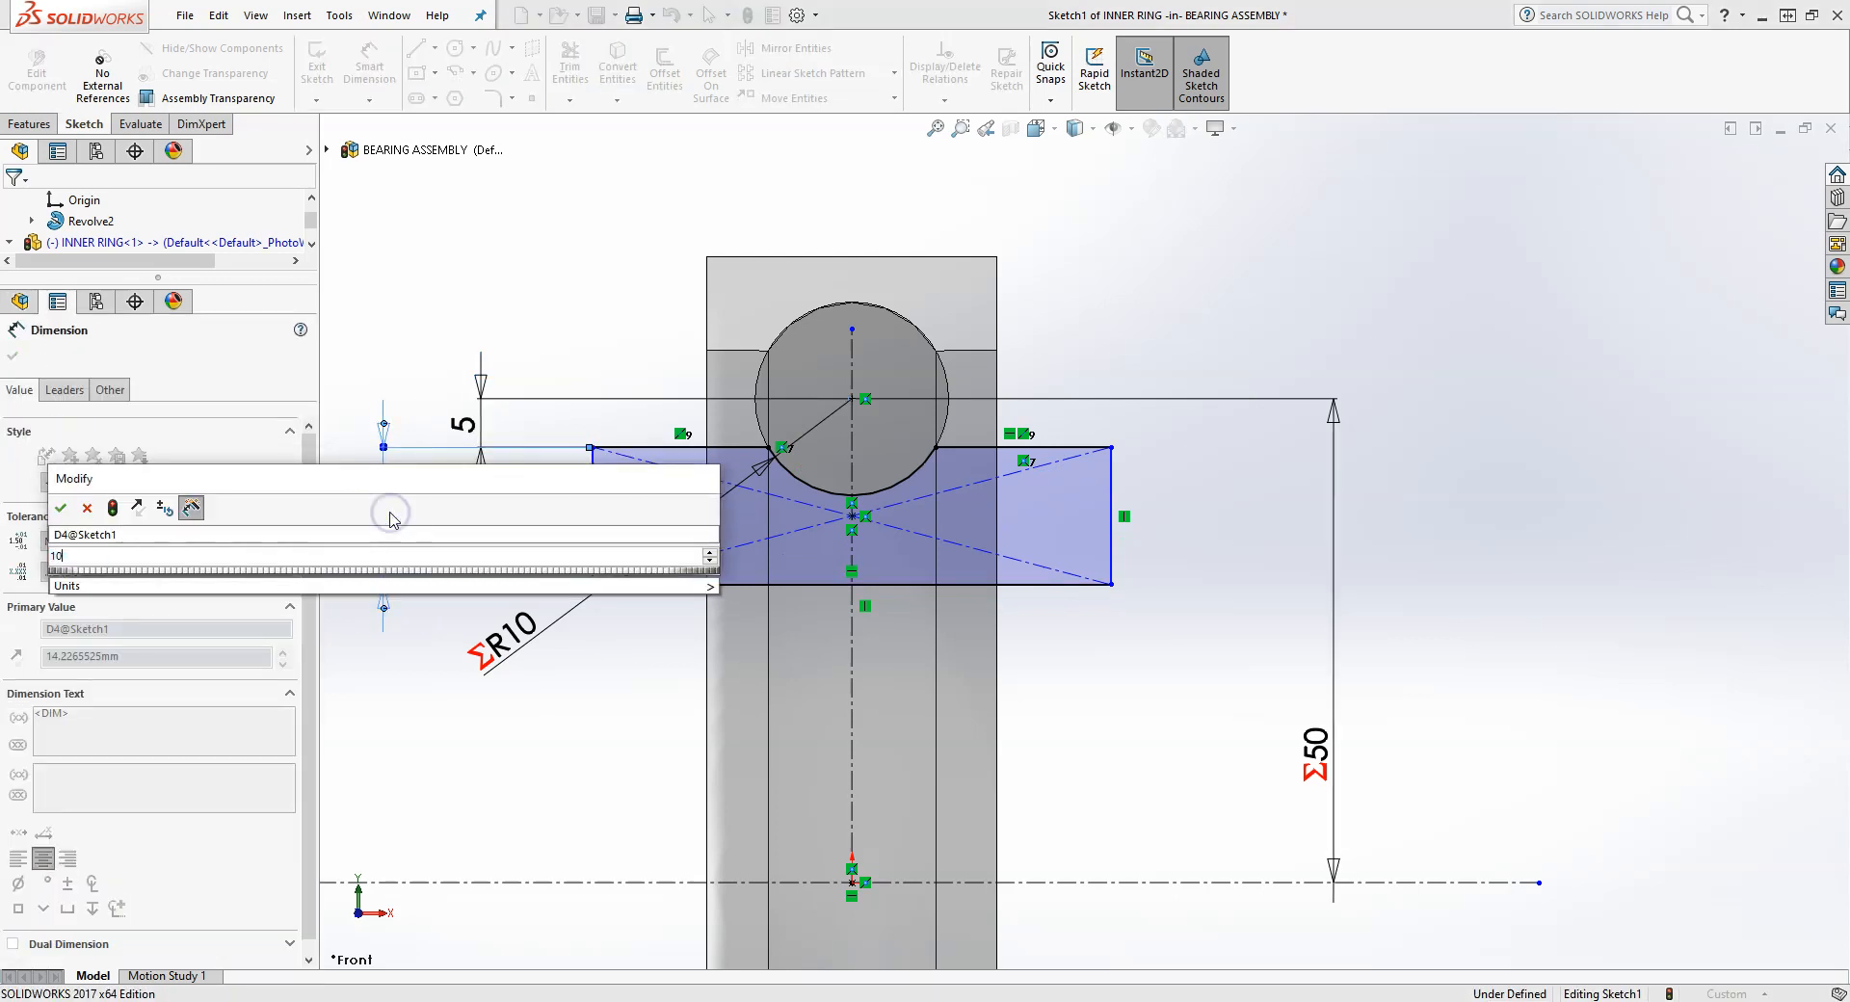
key(Return)
click(992, 599)
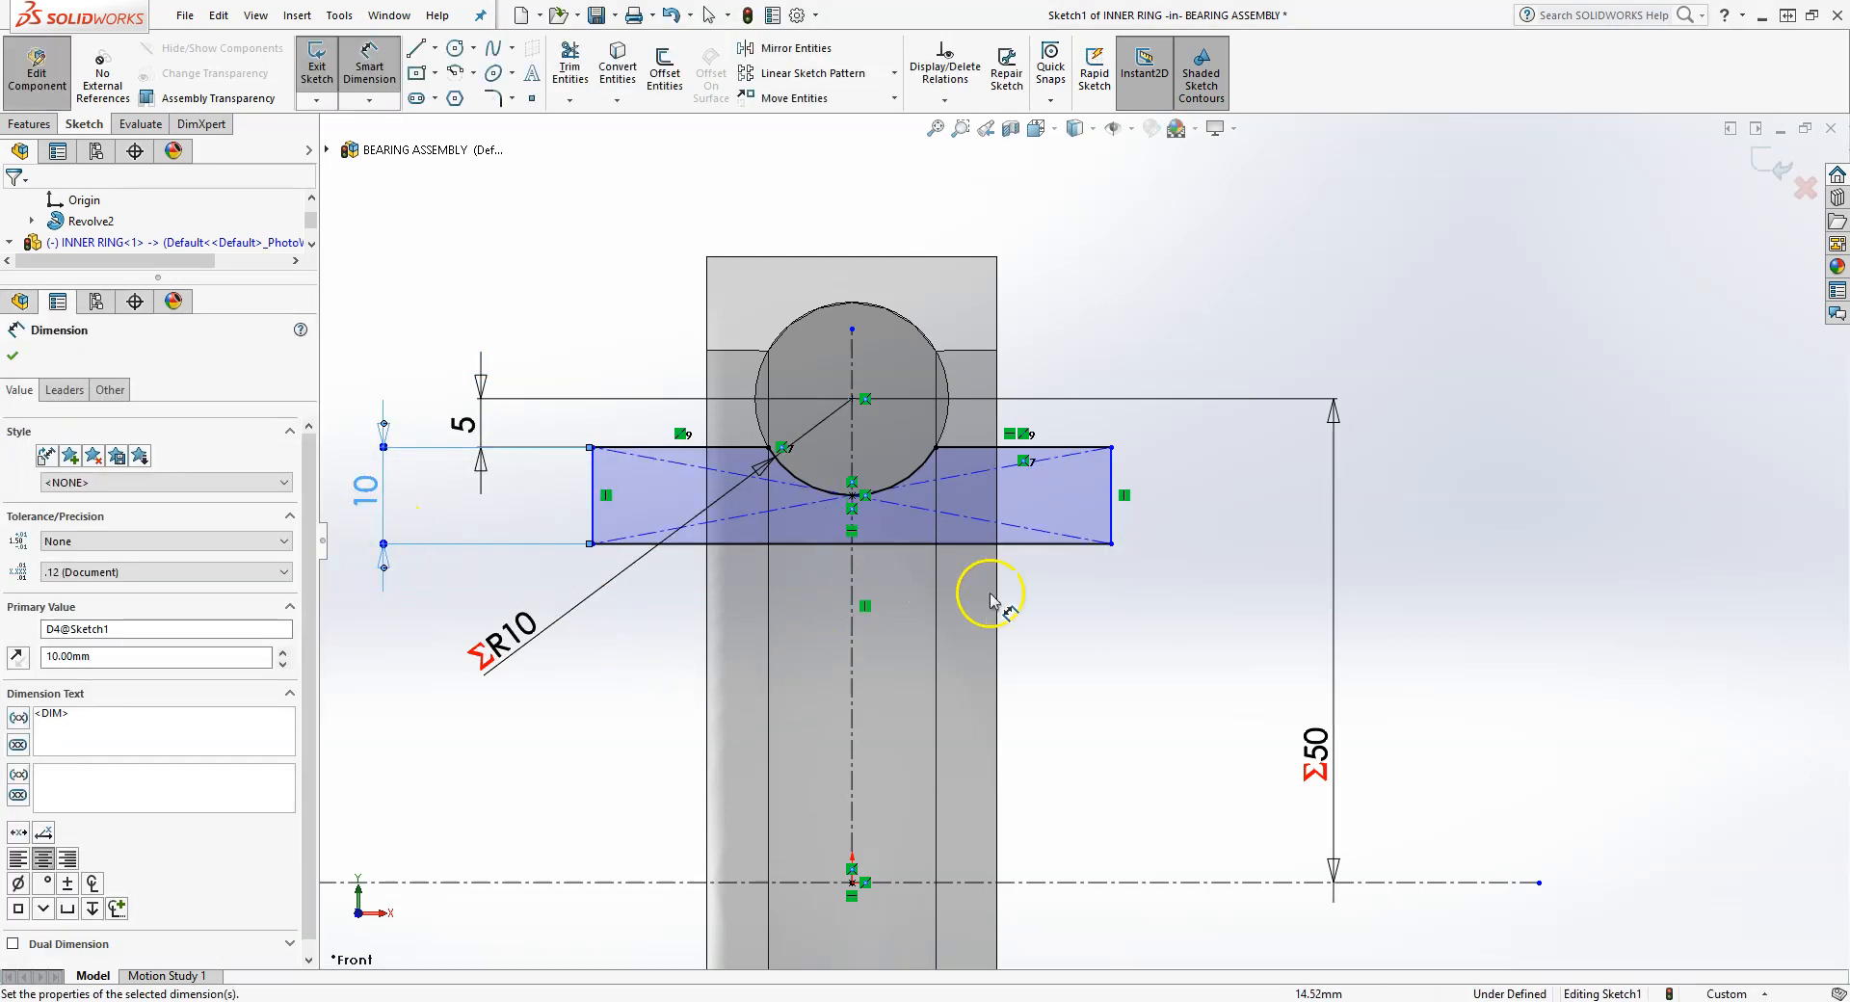
- Dimension the profile's lower edge length and link it to the assembly's global variable Width through an equation
click(1044, 544)
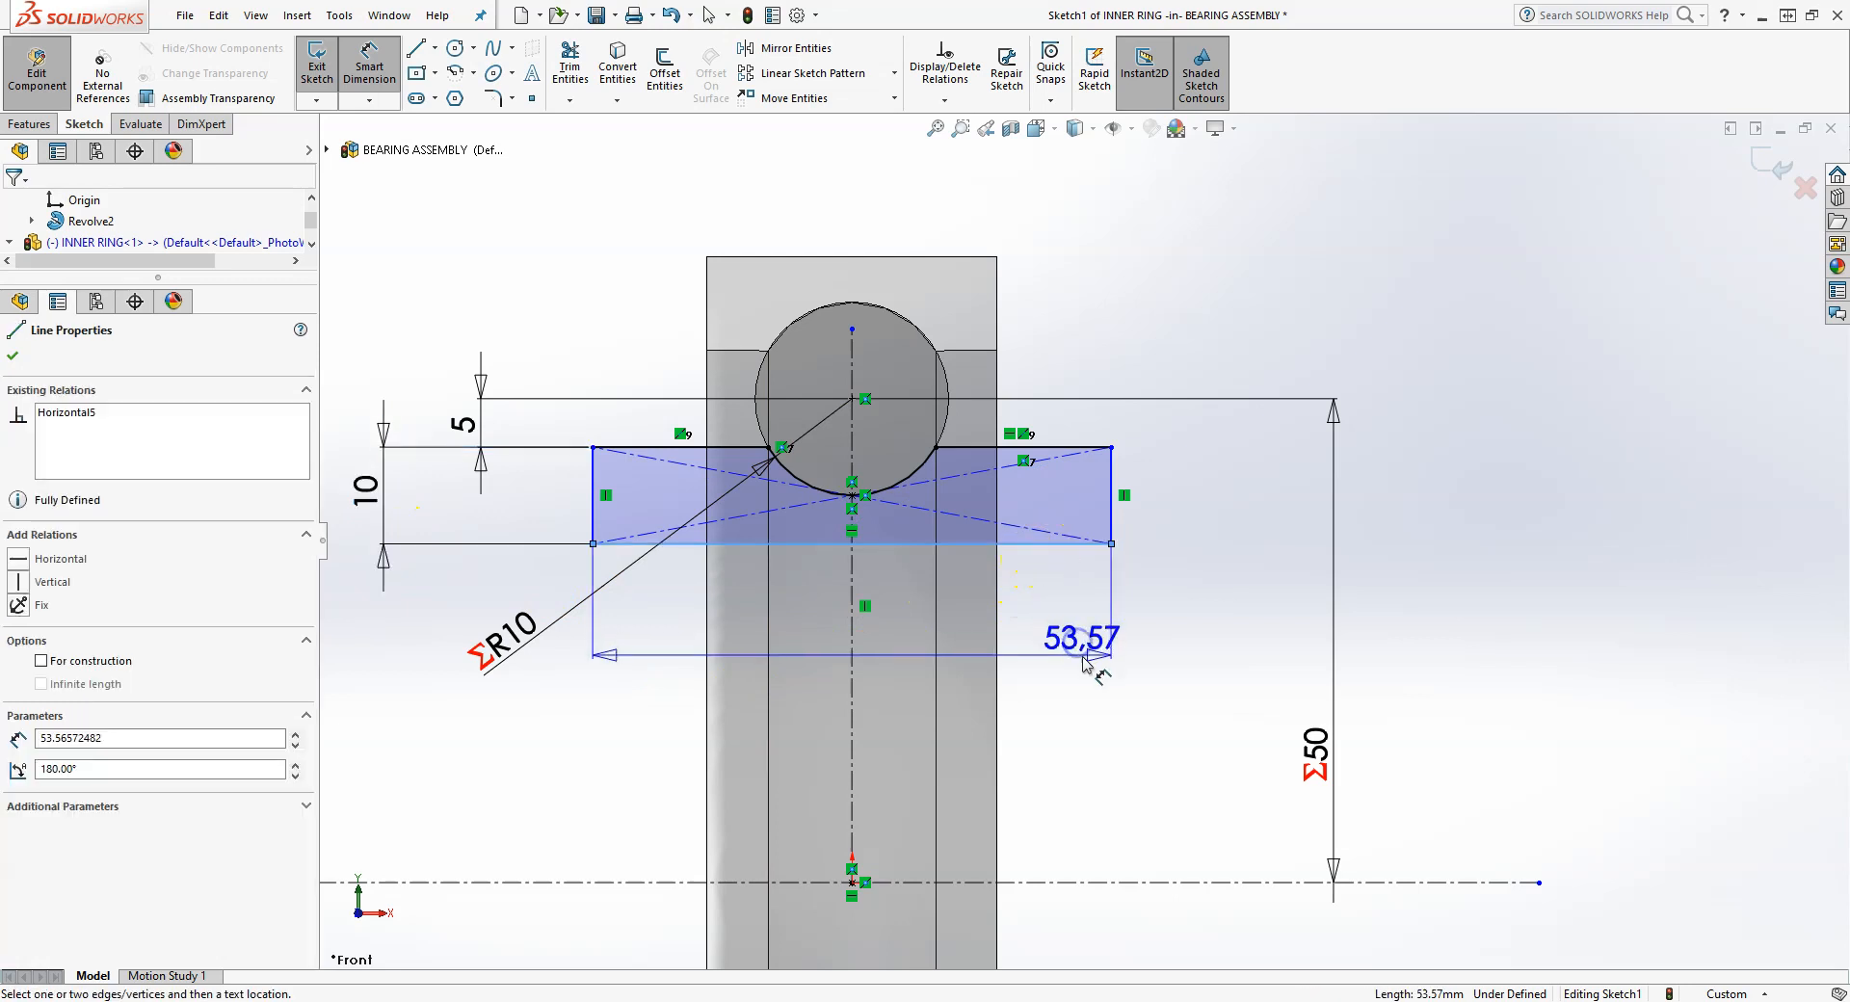
click(1045, 656)
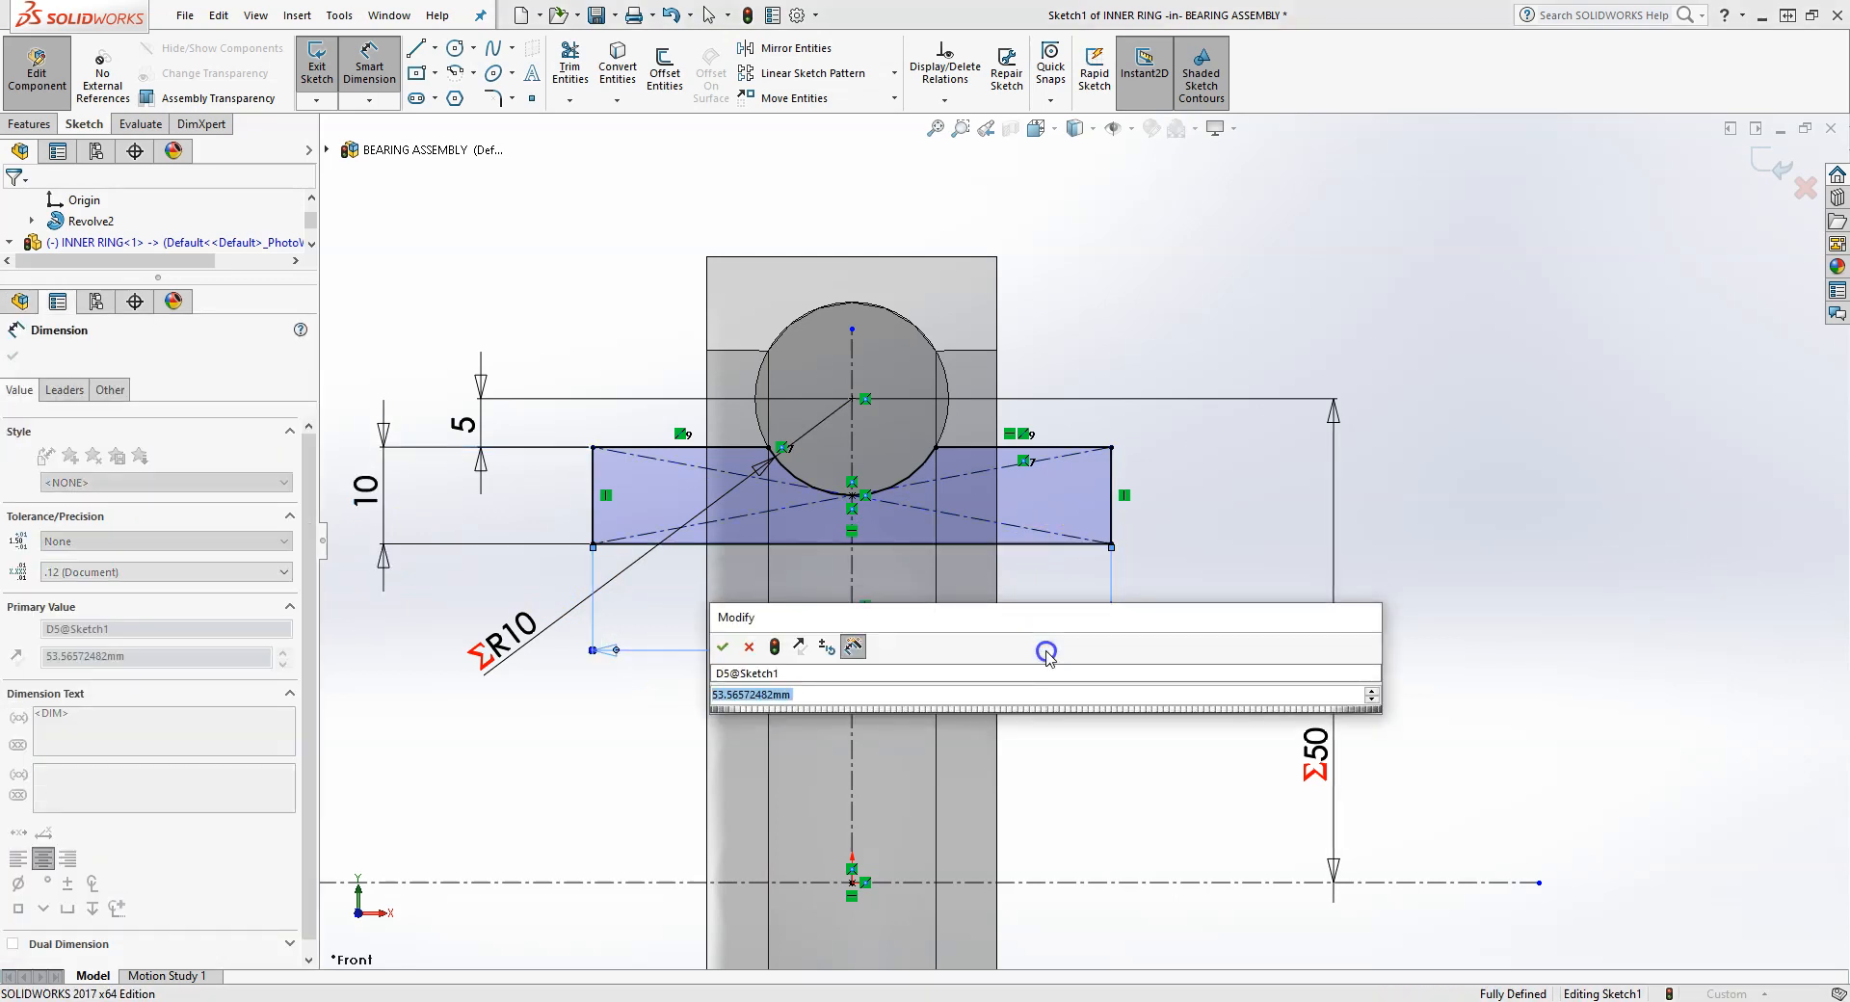
text(=)
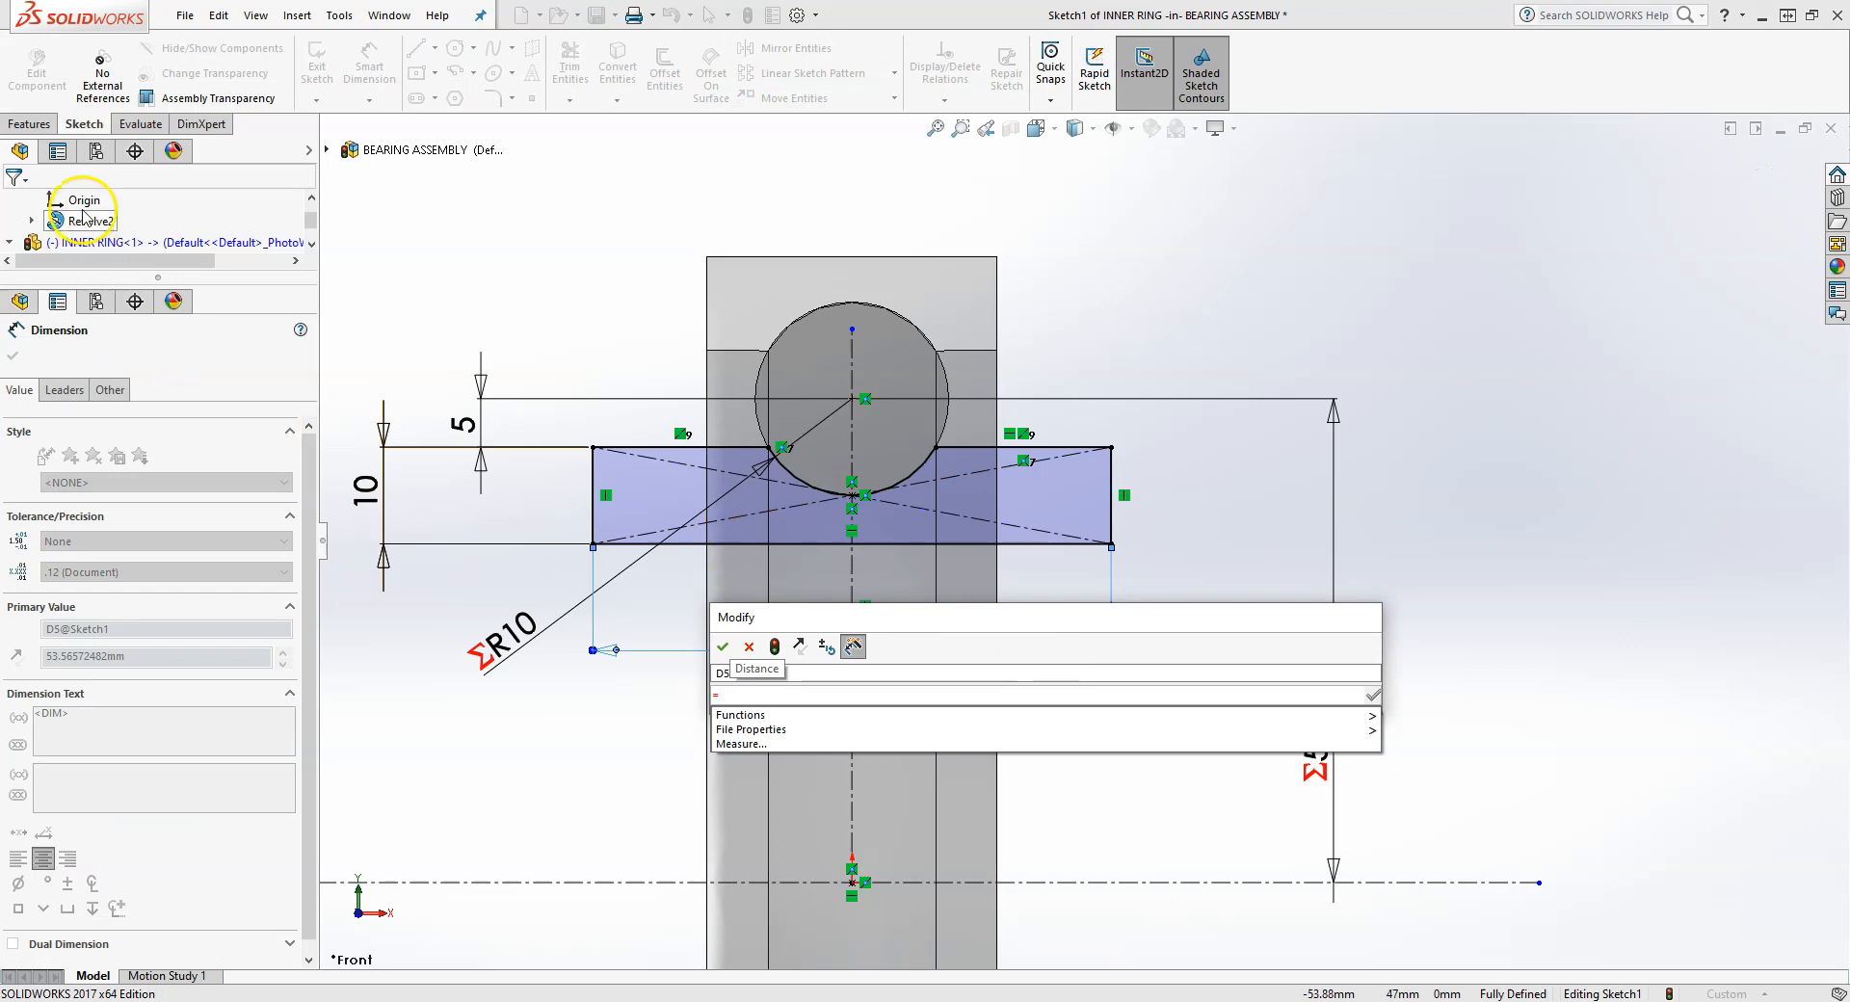
drag(228, 278, 198, 544)
scroll(115, 337, up, 5)
click(113, 347)
click(723, 647)
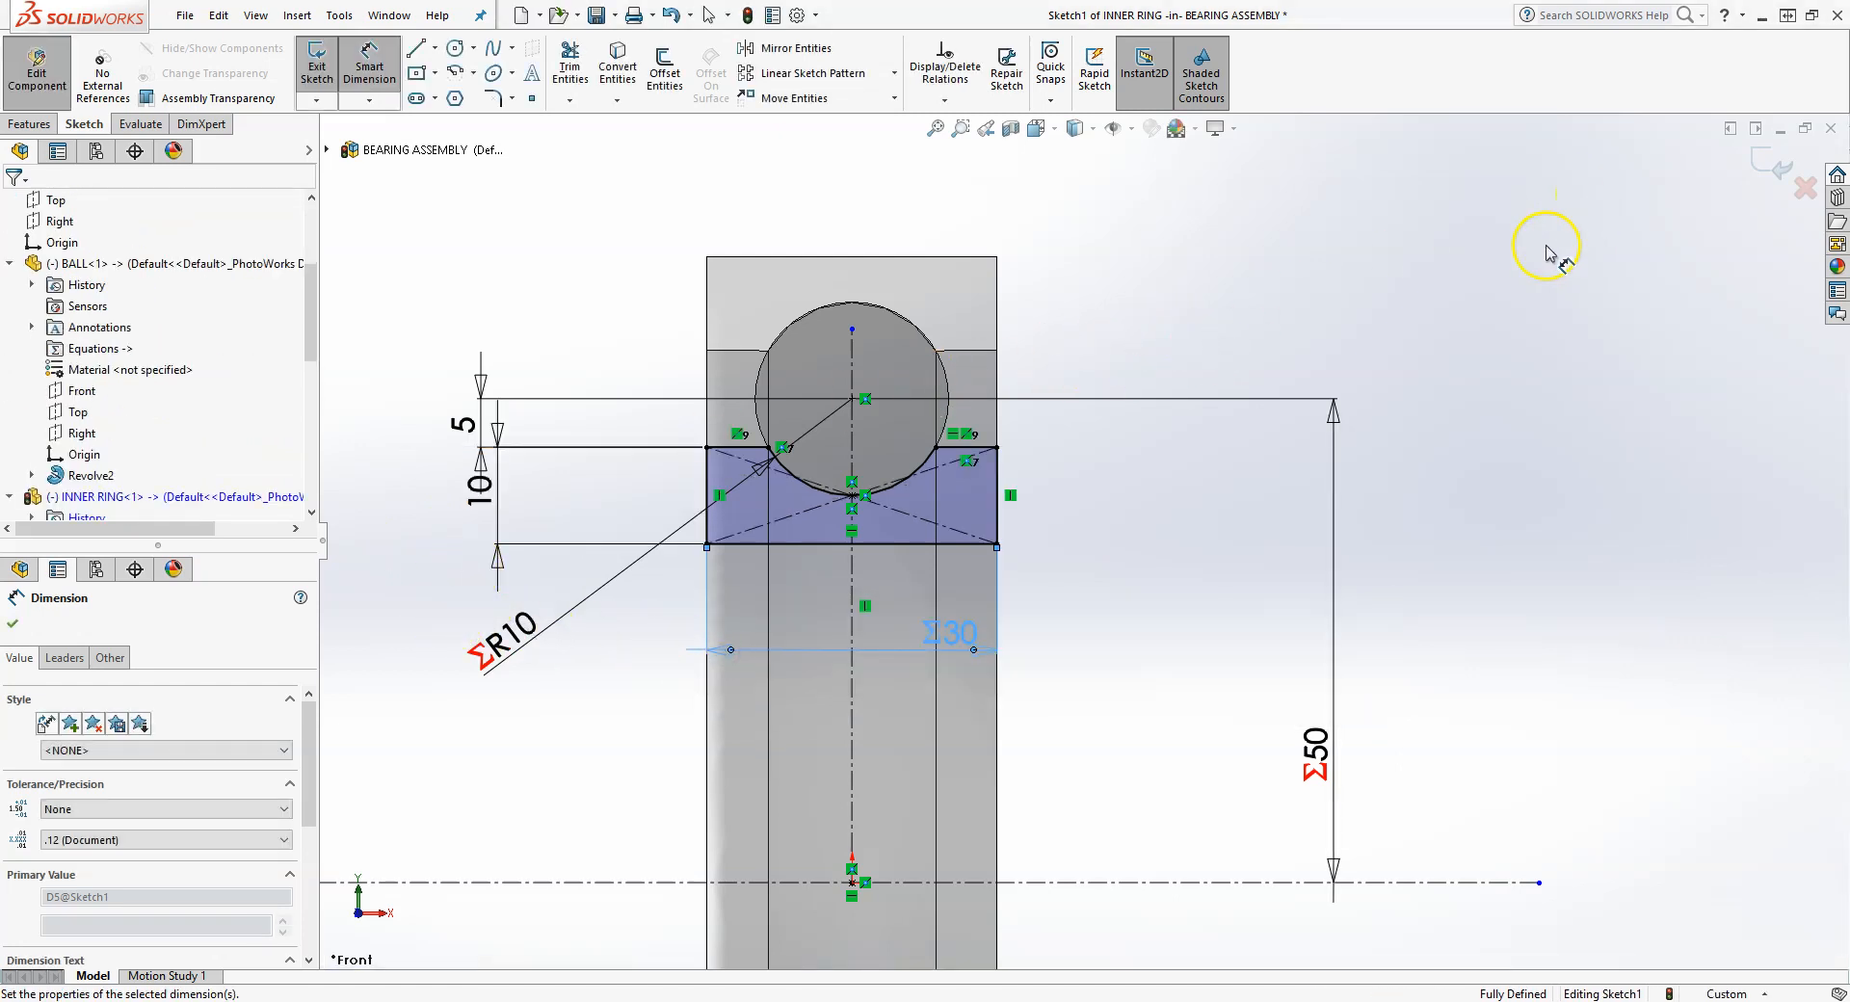
click(13, 624)
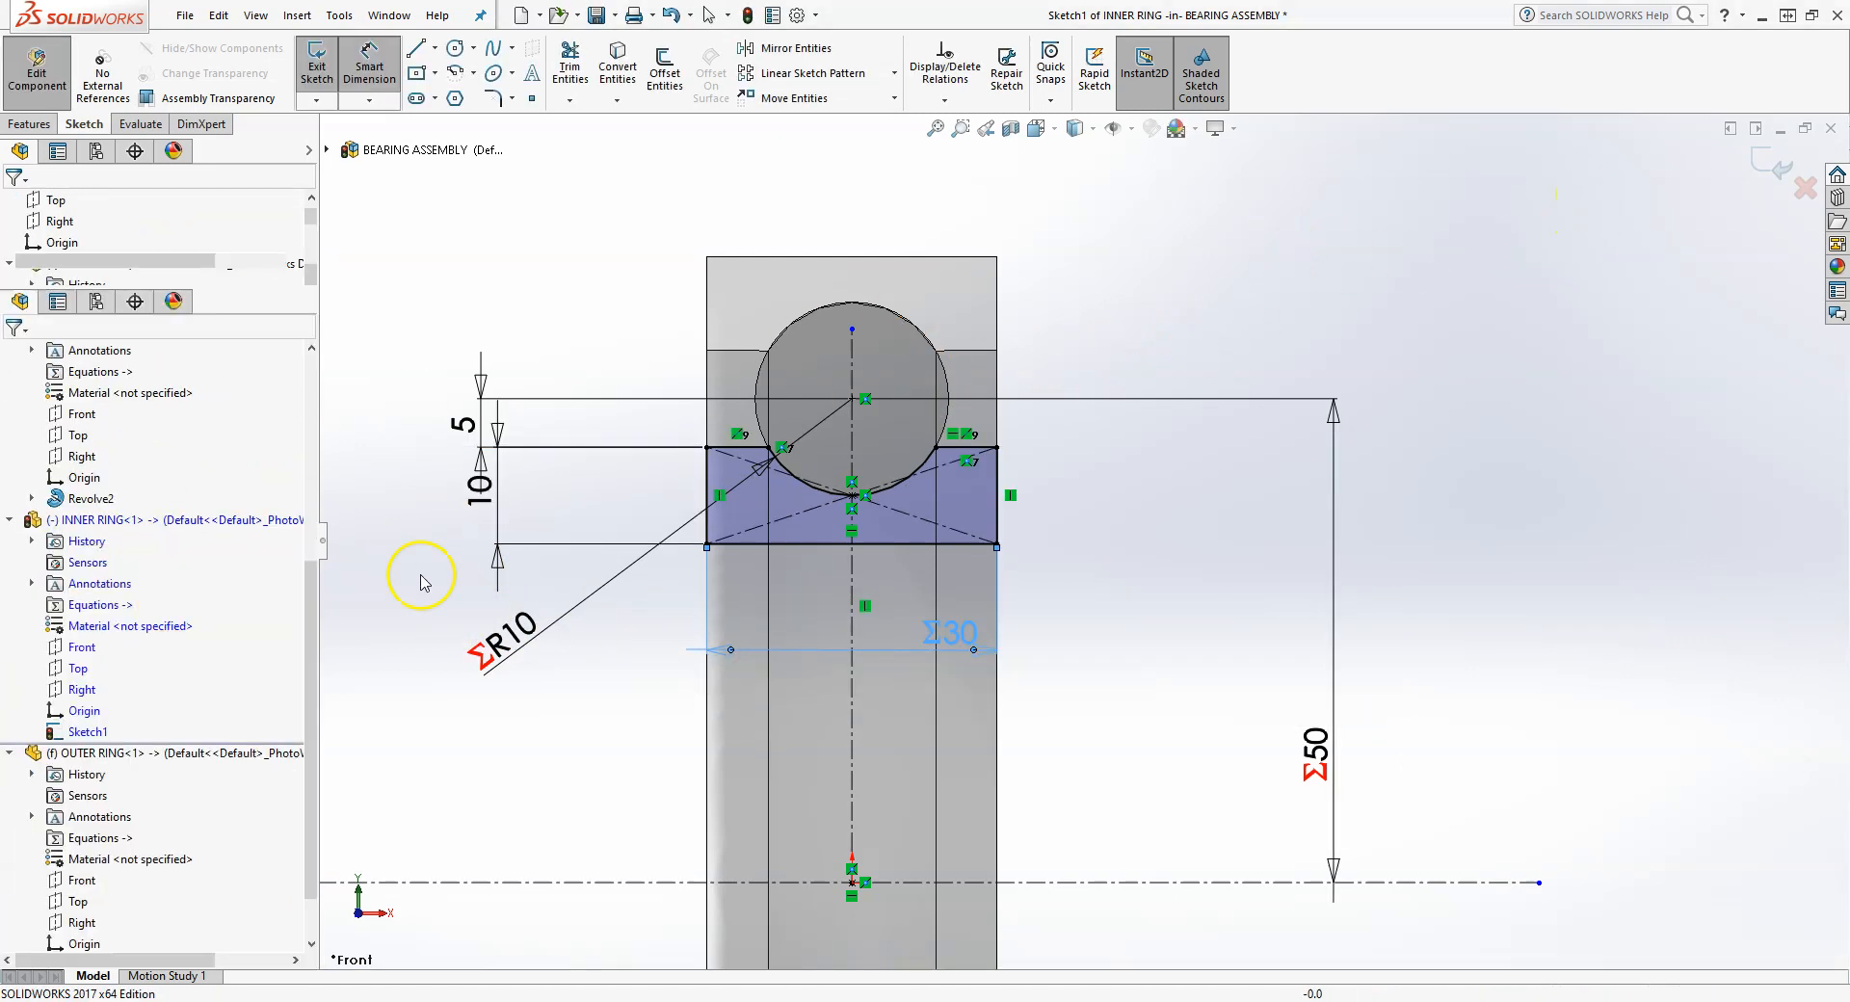
- Exit the profile sketch and revolve it 360 degrees about the horizontal centerline to form the INNER RING
click(1588, 287)
click(1765, 172)
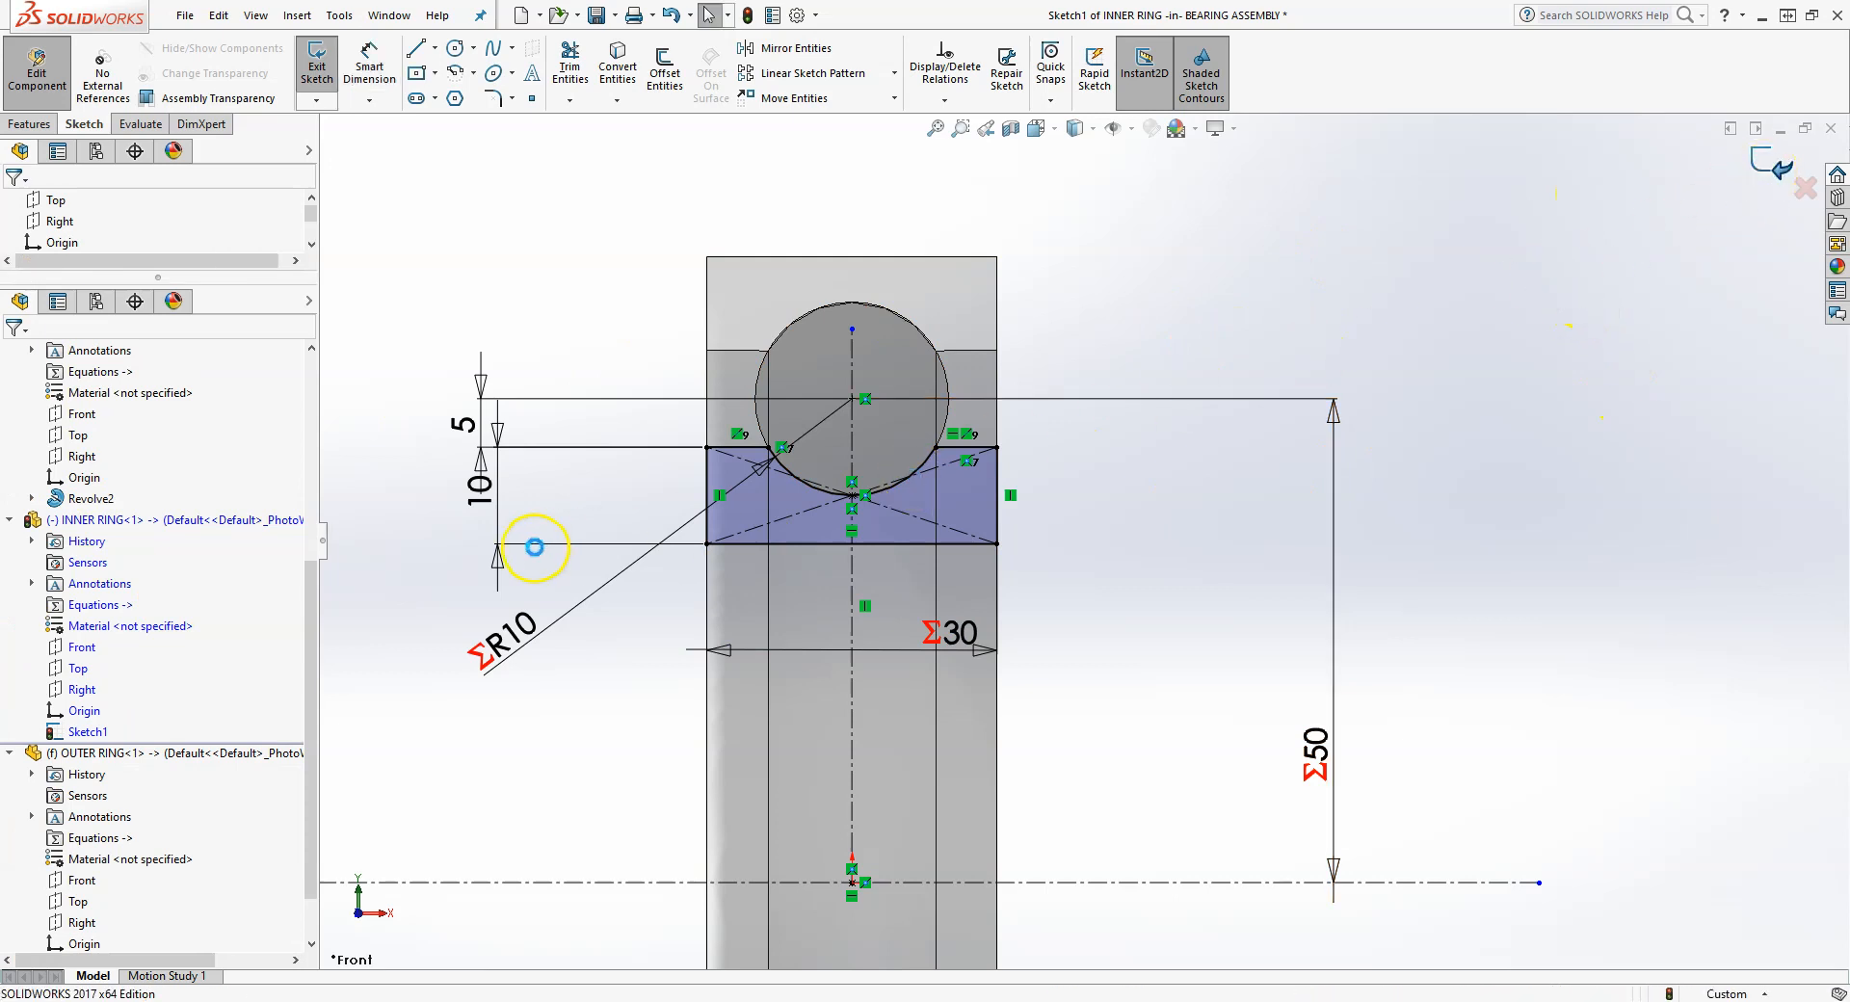
scroll(536, 549, up, 5)
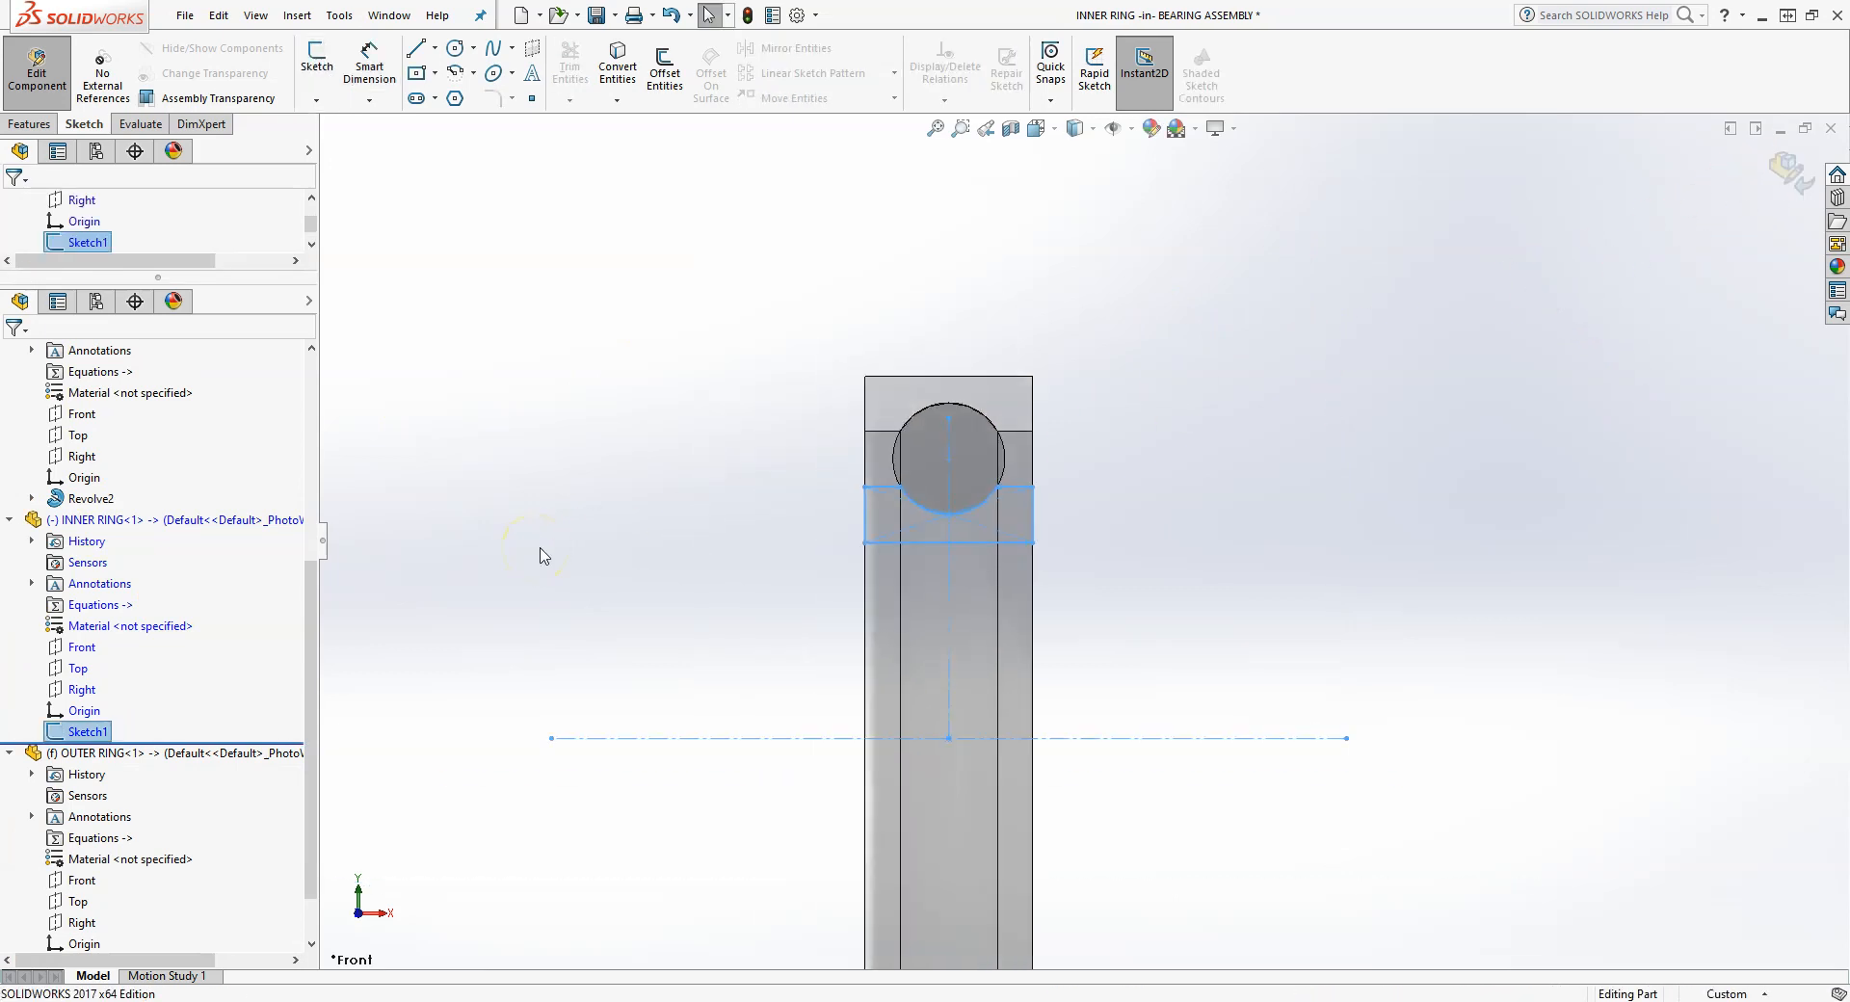
middle_drag(848, 541, 767, 599)
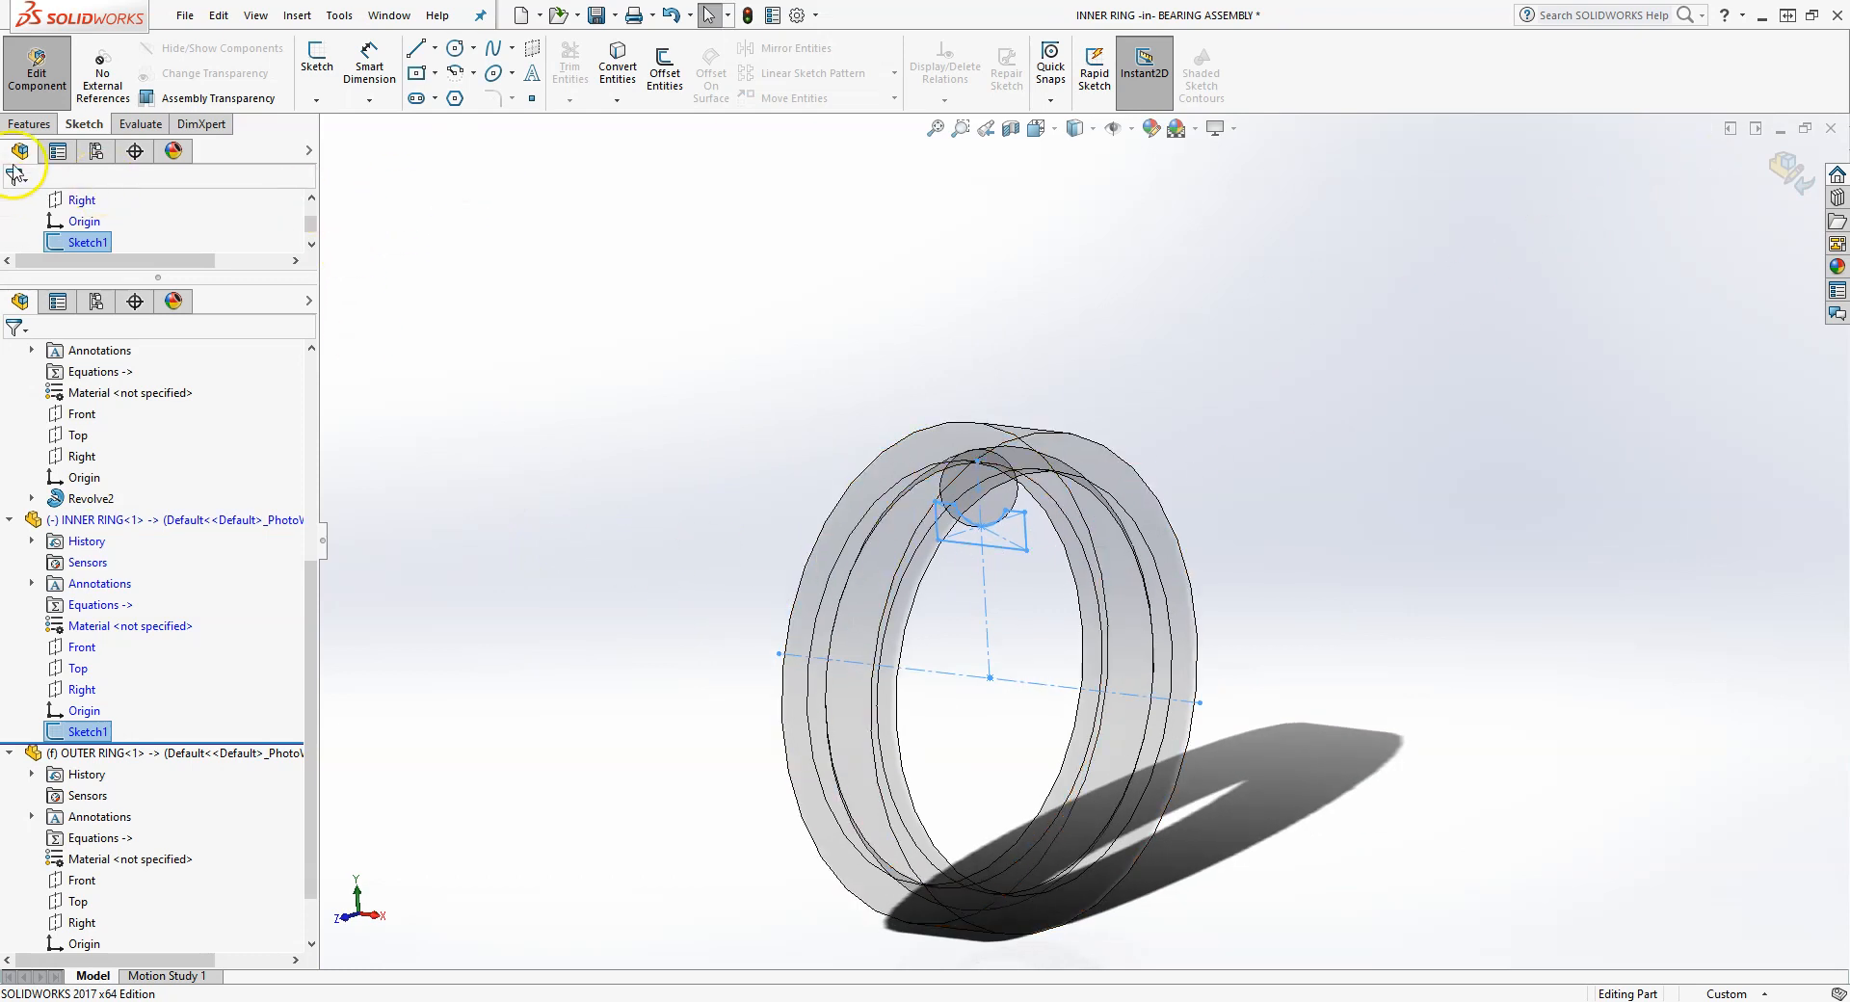
click(31, 124)
click(376, 70)
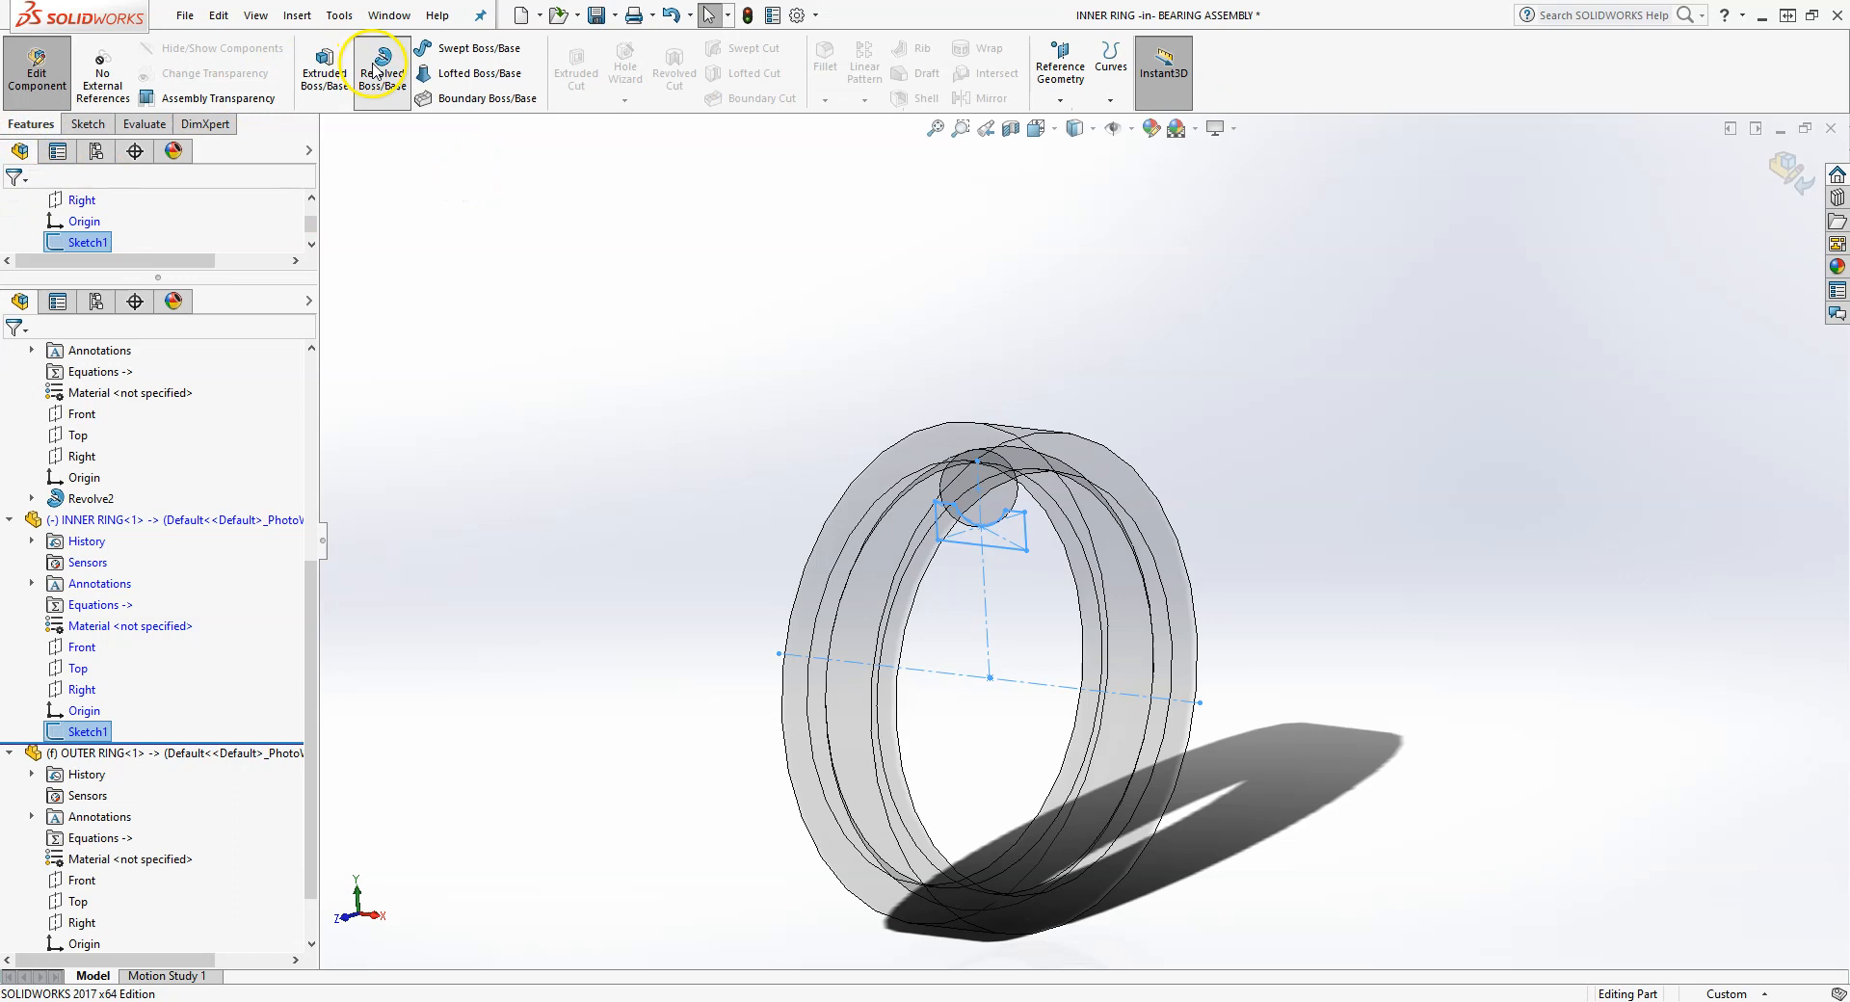
click(1039, 687)
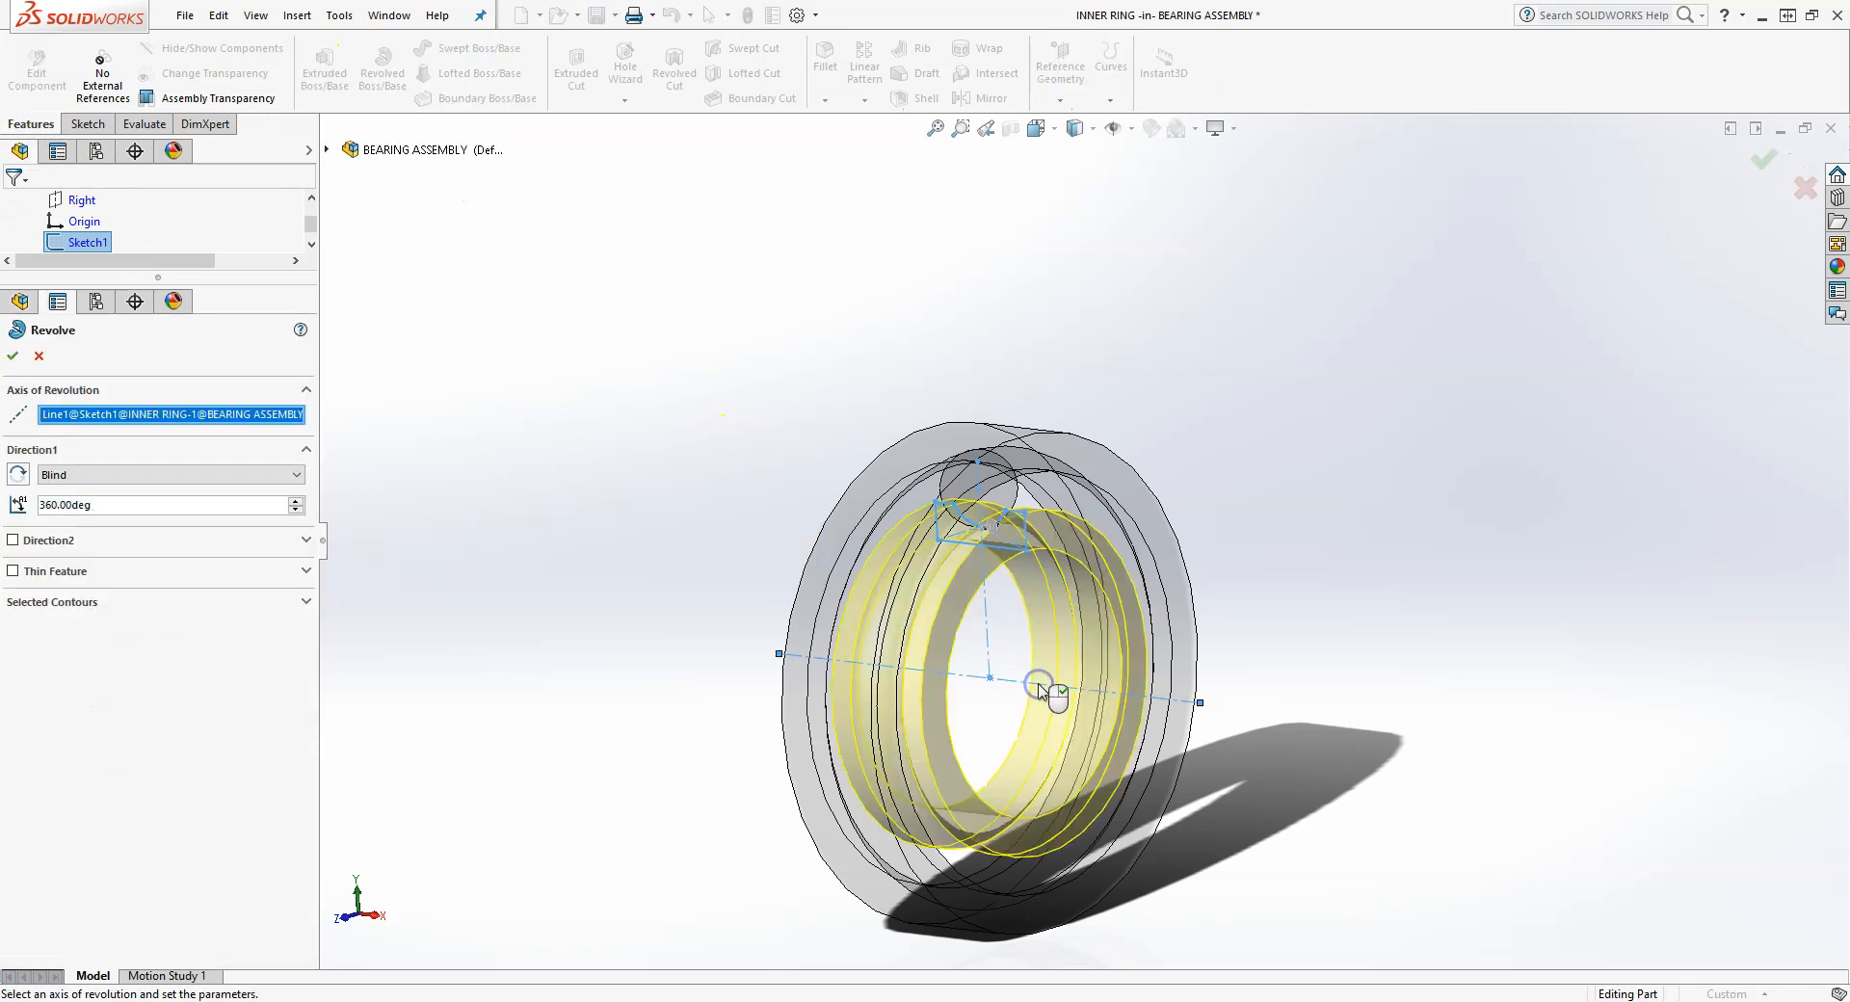
click(13, 358)
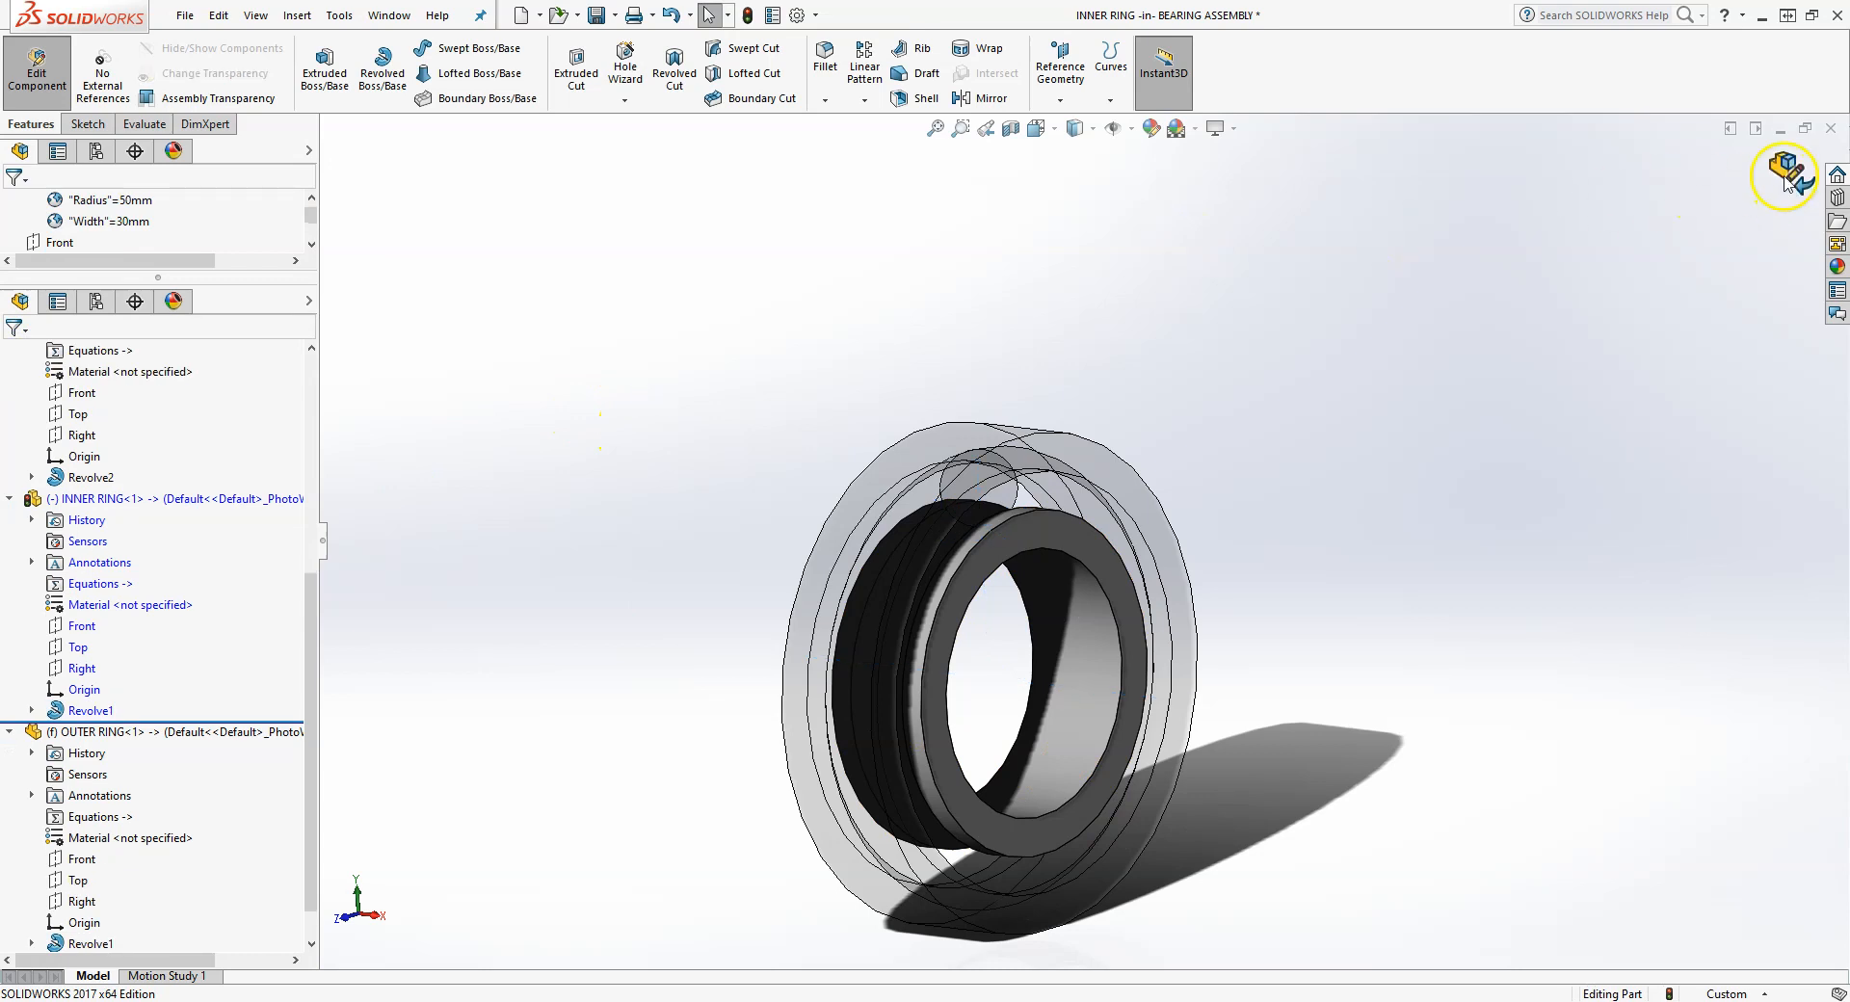
- Finish editing the INNER RING in context and return to the BEARING ASSEMBLY
click(1788, 171)
middle_drag(614, 491, 537, 405)
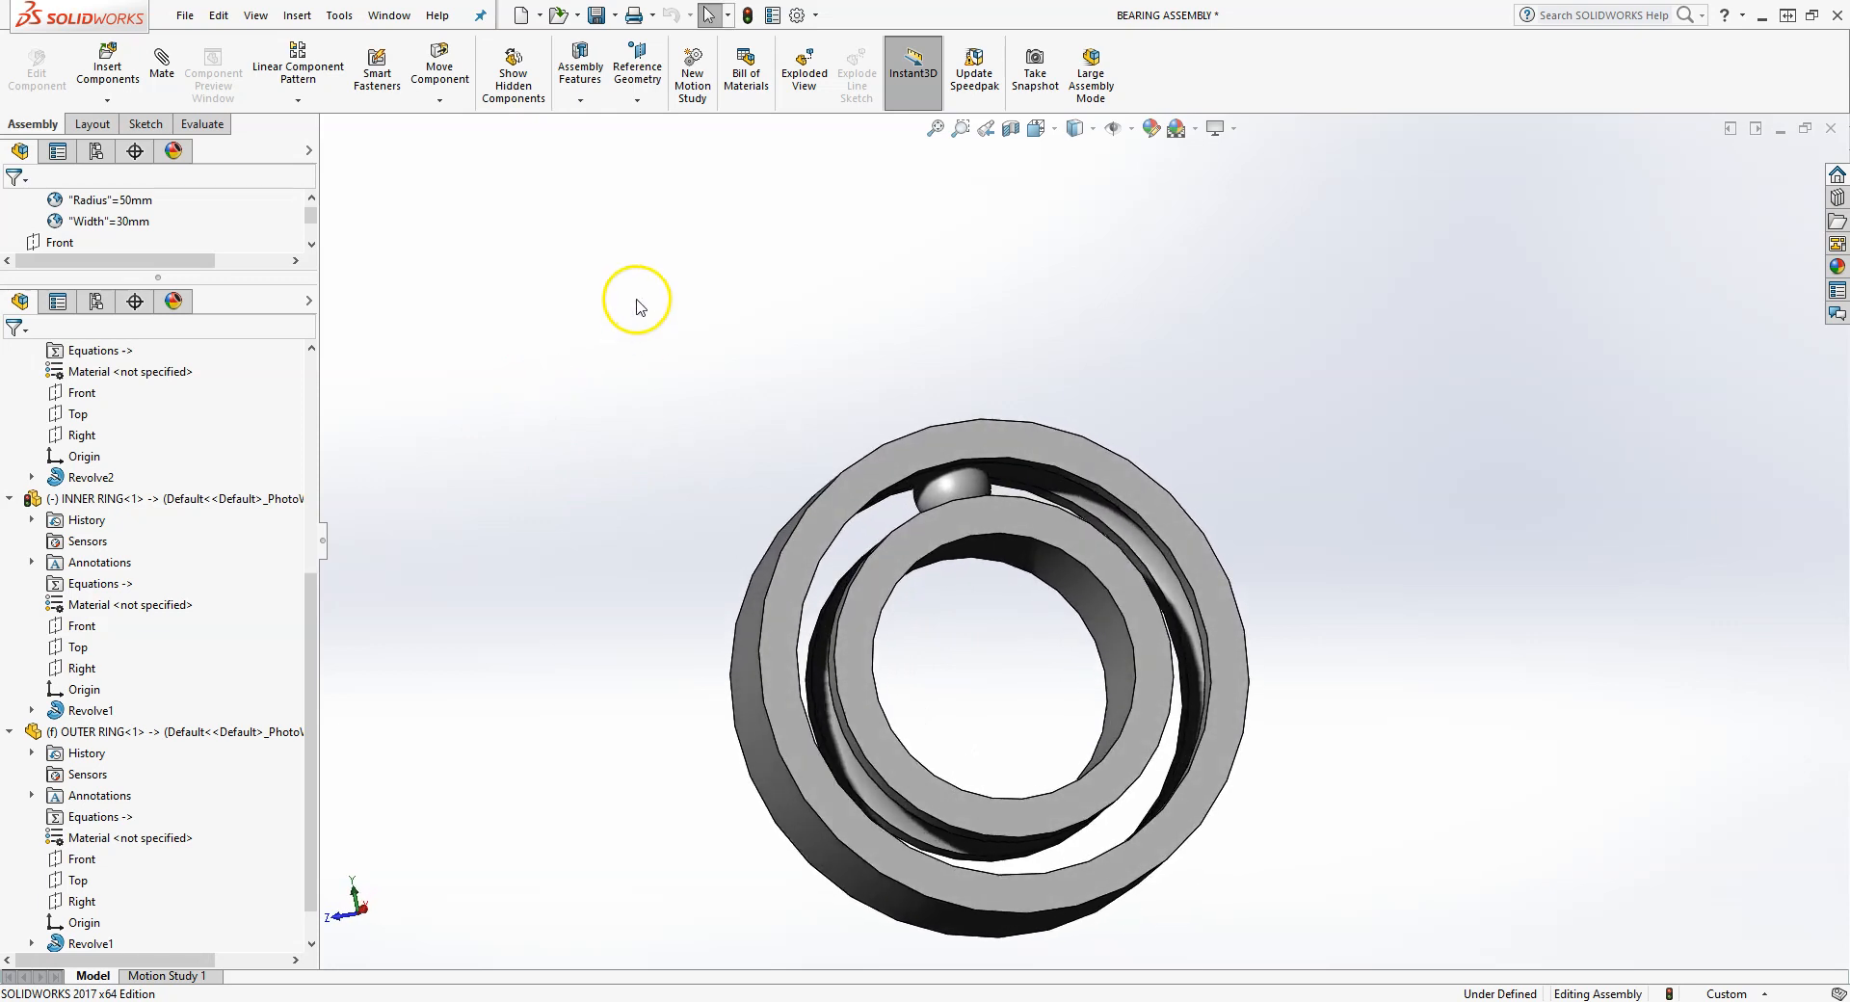
scroll(735, 413, up, 3)
scroll(1060, 520, down, 6)
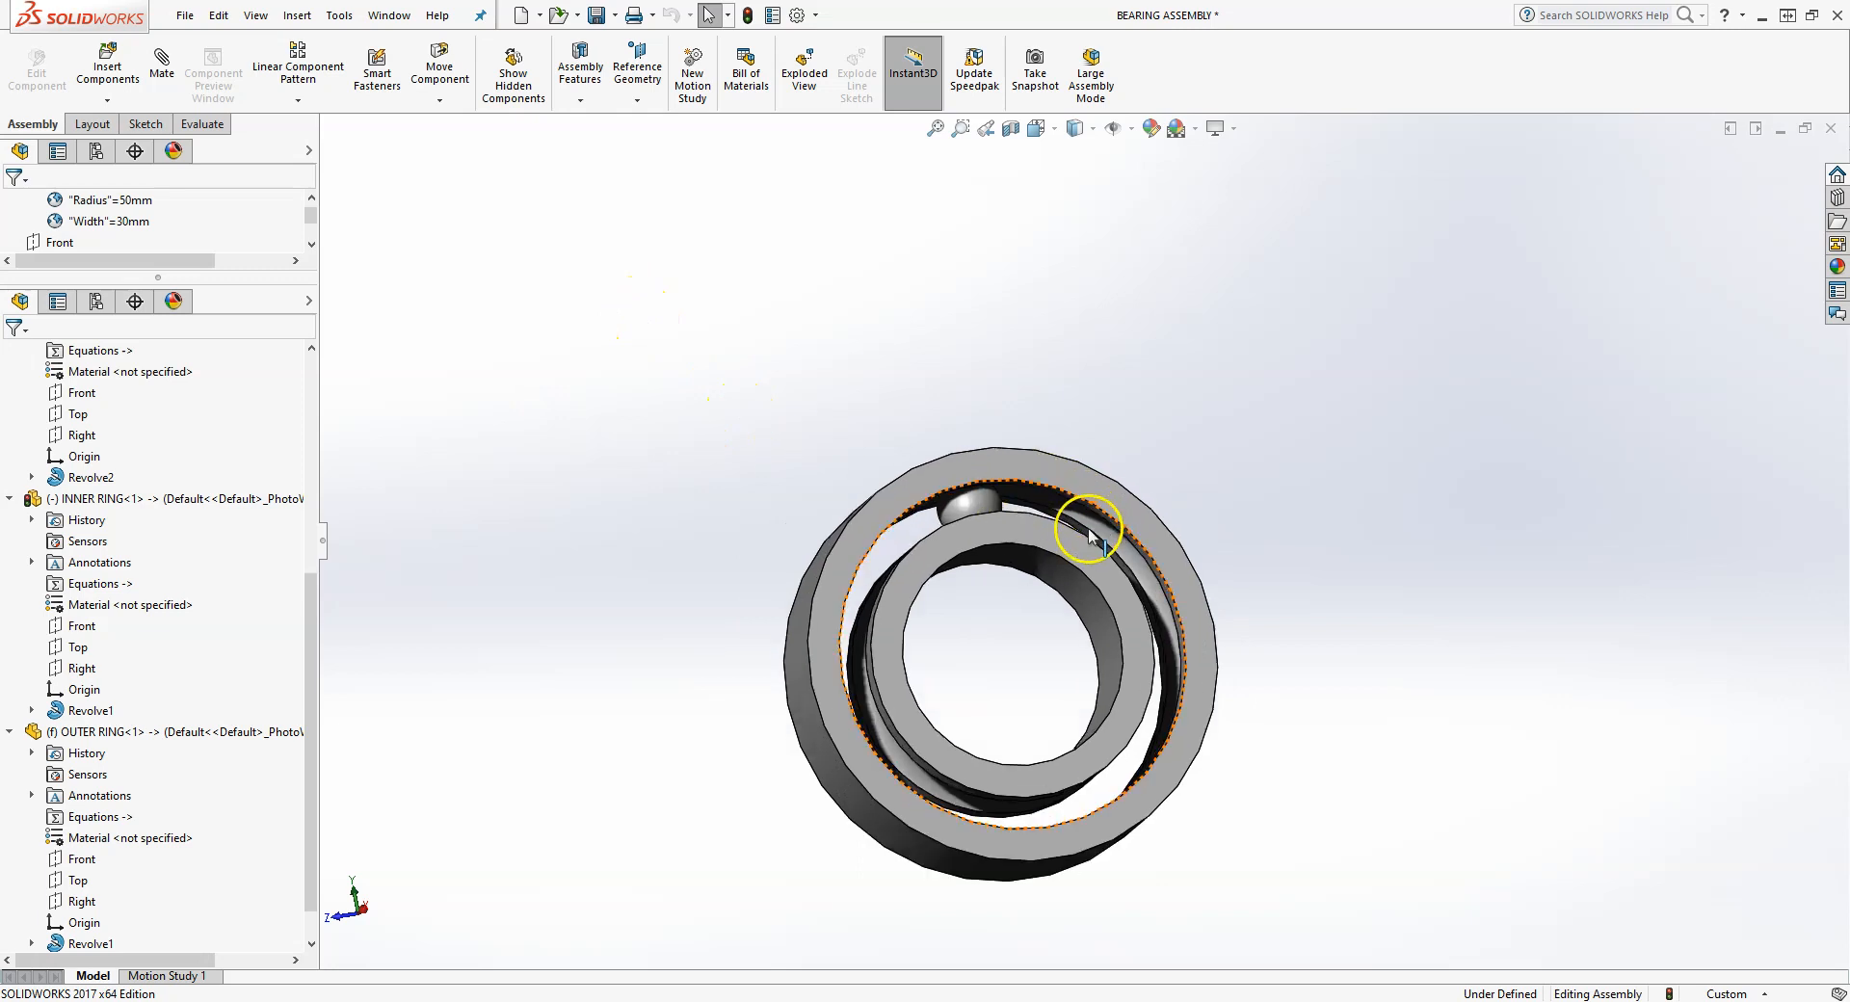
scroll(1037, 544, up, 2)
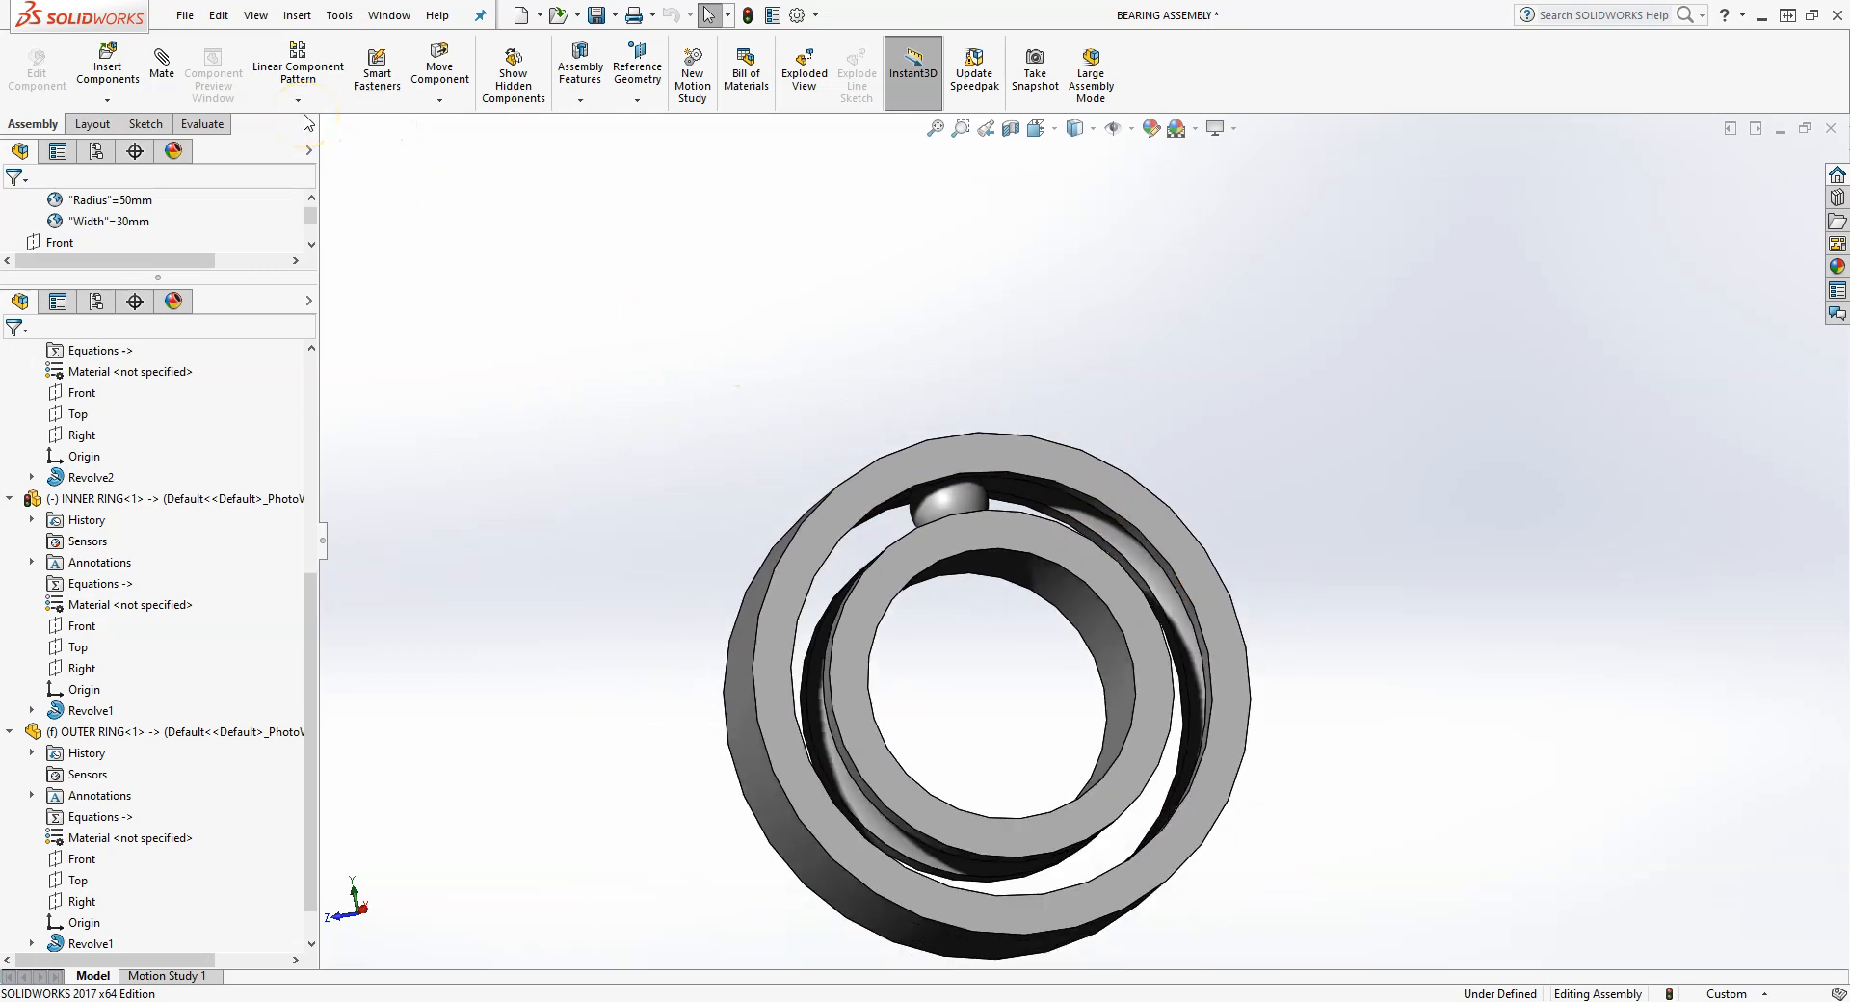
- Add a concentric mate between the INNER RING's bore and the OUTER RING's outer cylindrical face
click(177, 88)
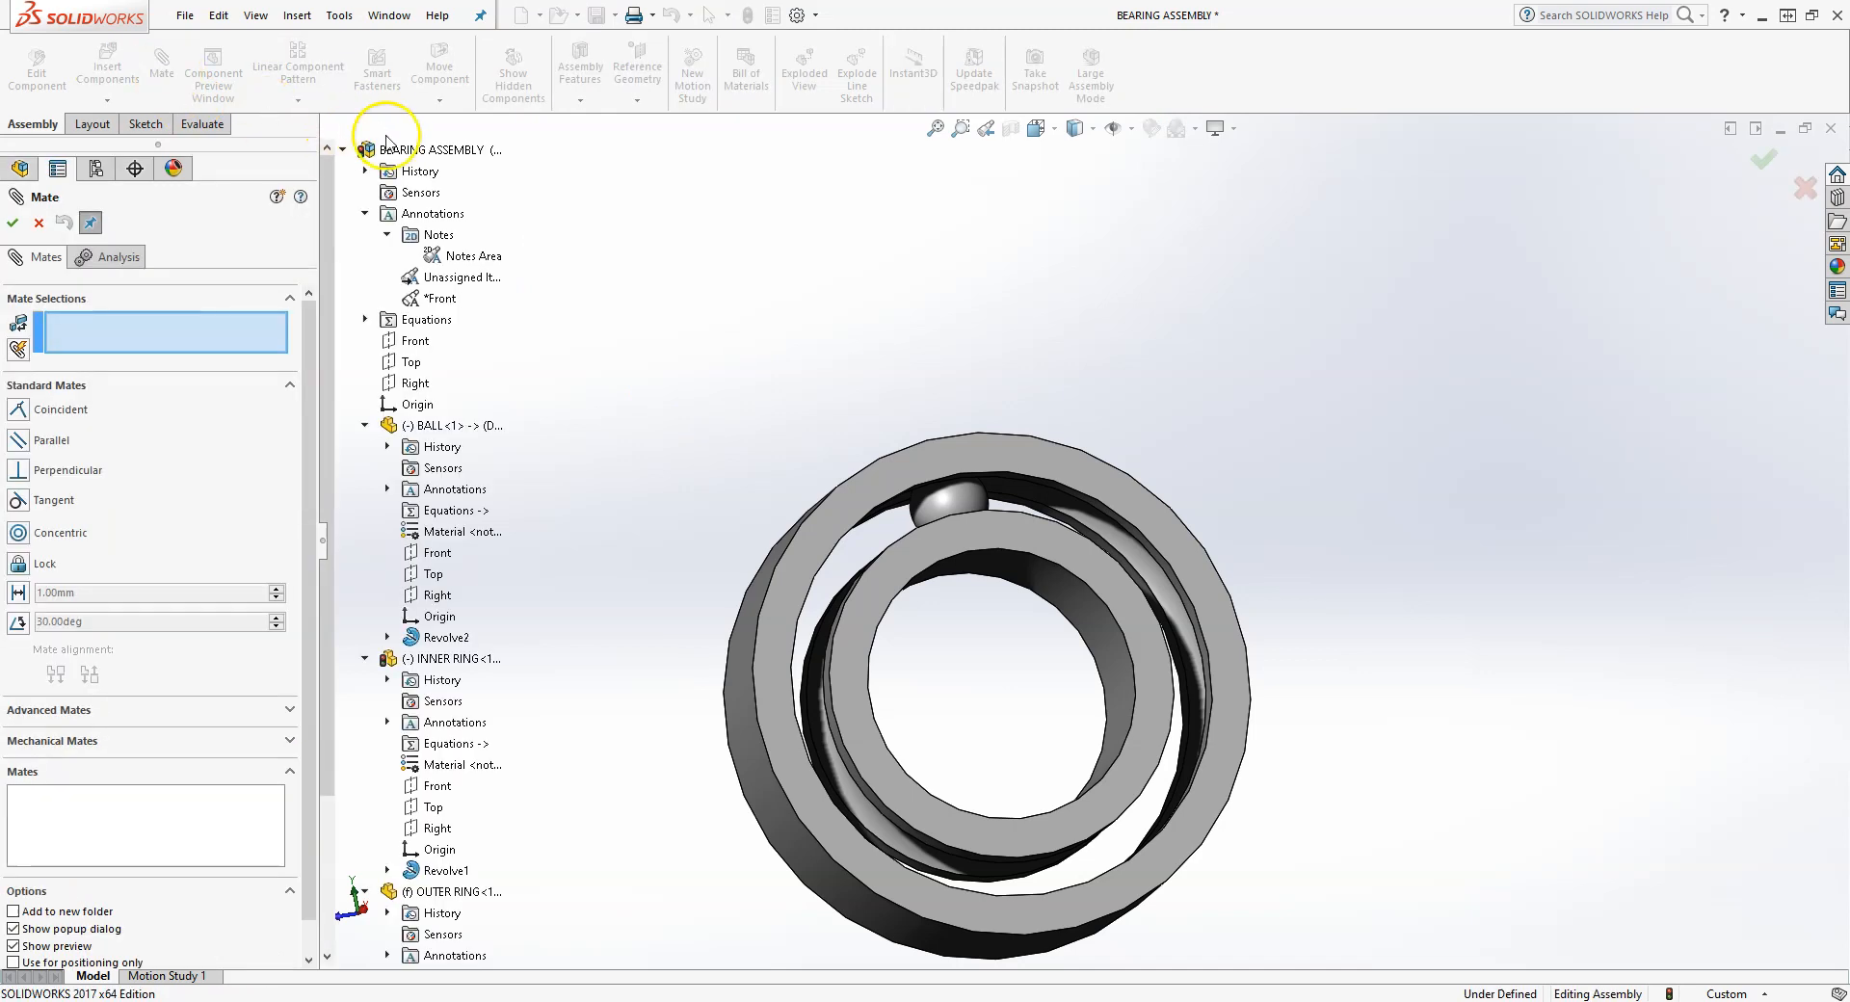
click(1117, 664)
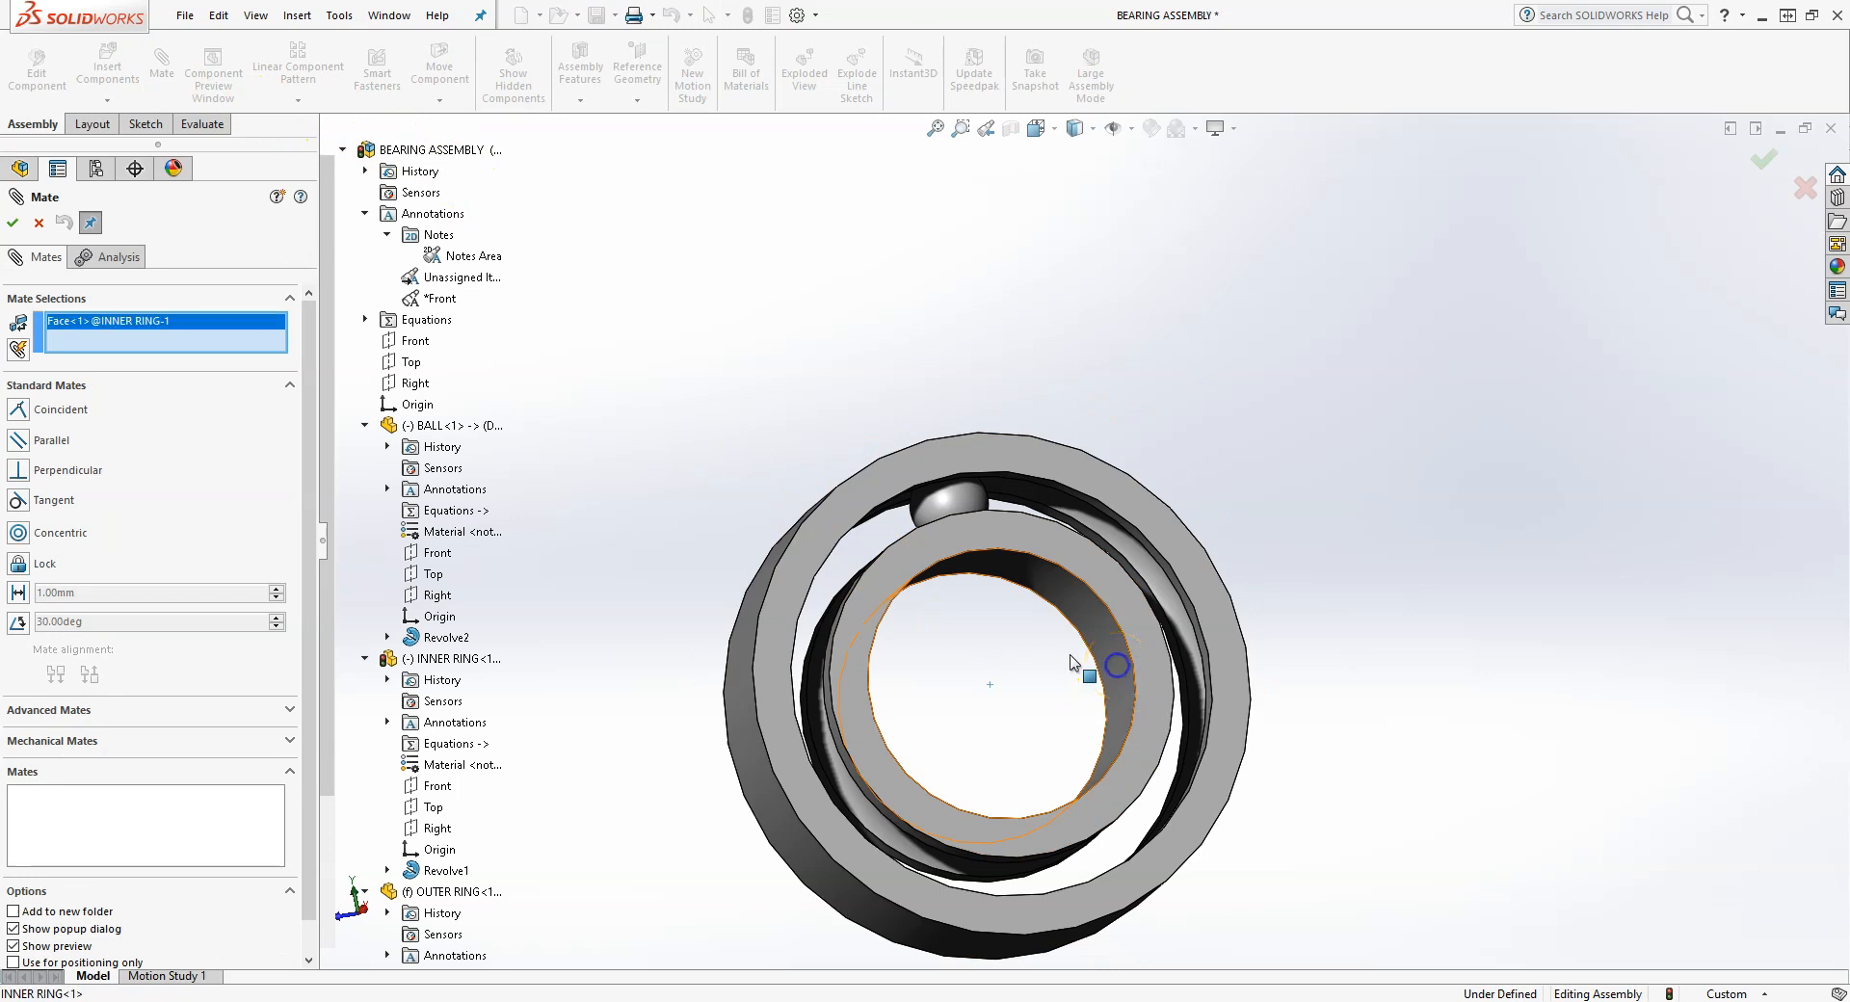
click(744, 645)
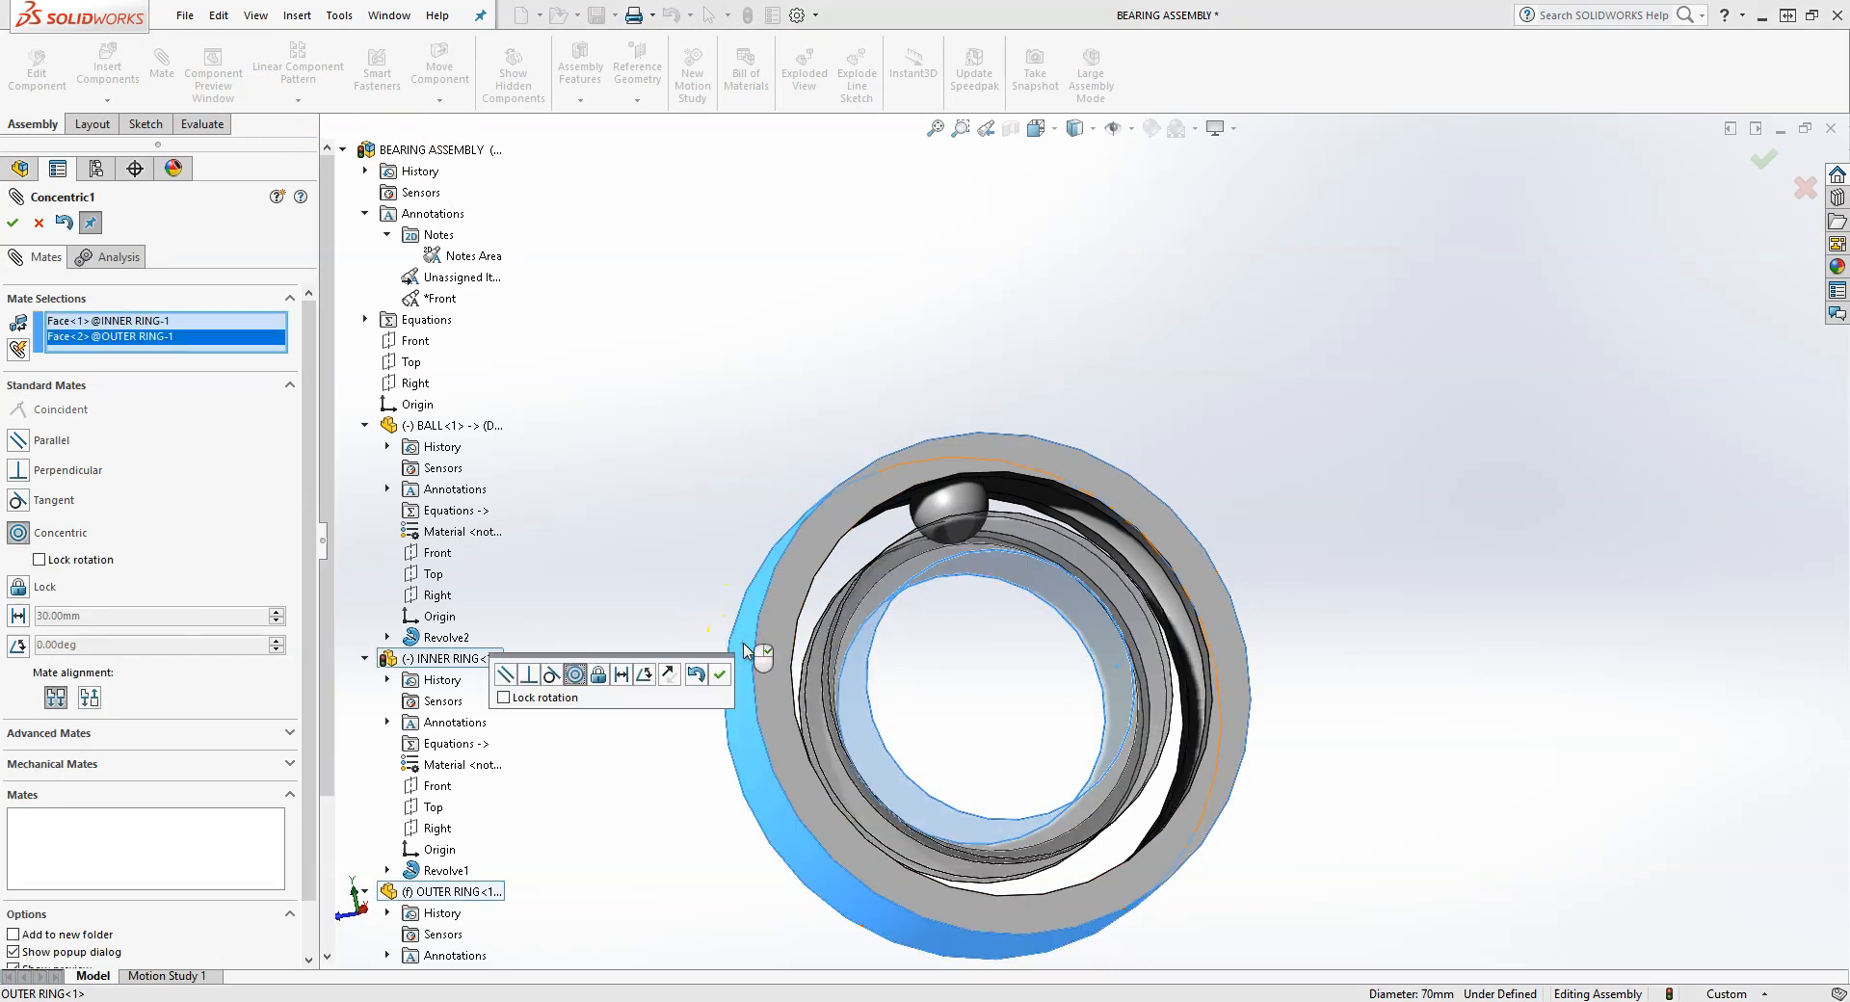
click(11, 224)
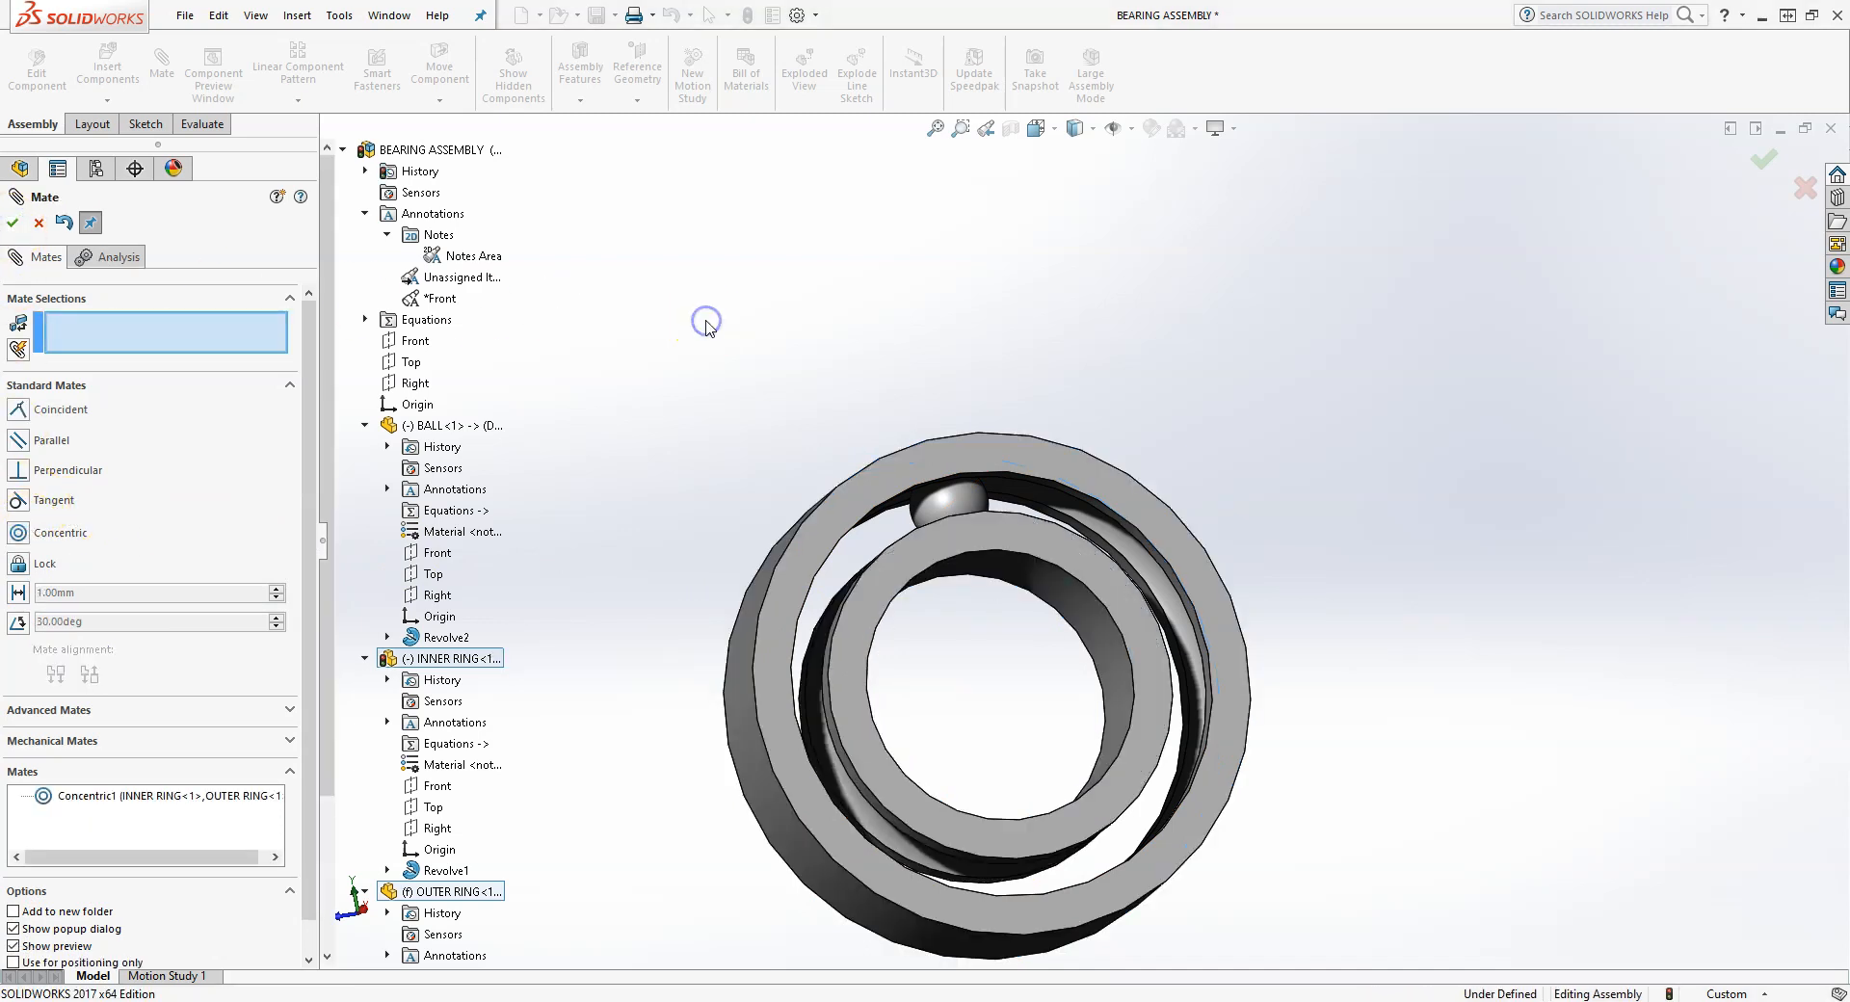
- Add a tangent mate with flipped alignment between the BALL's surface and the OUTER RING's groove face, then finish mating
scroll(898, 586, down, 5)
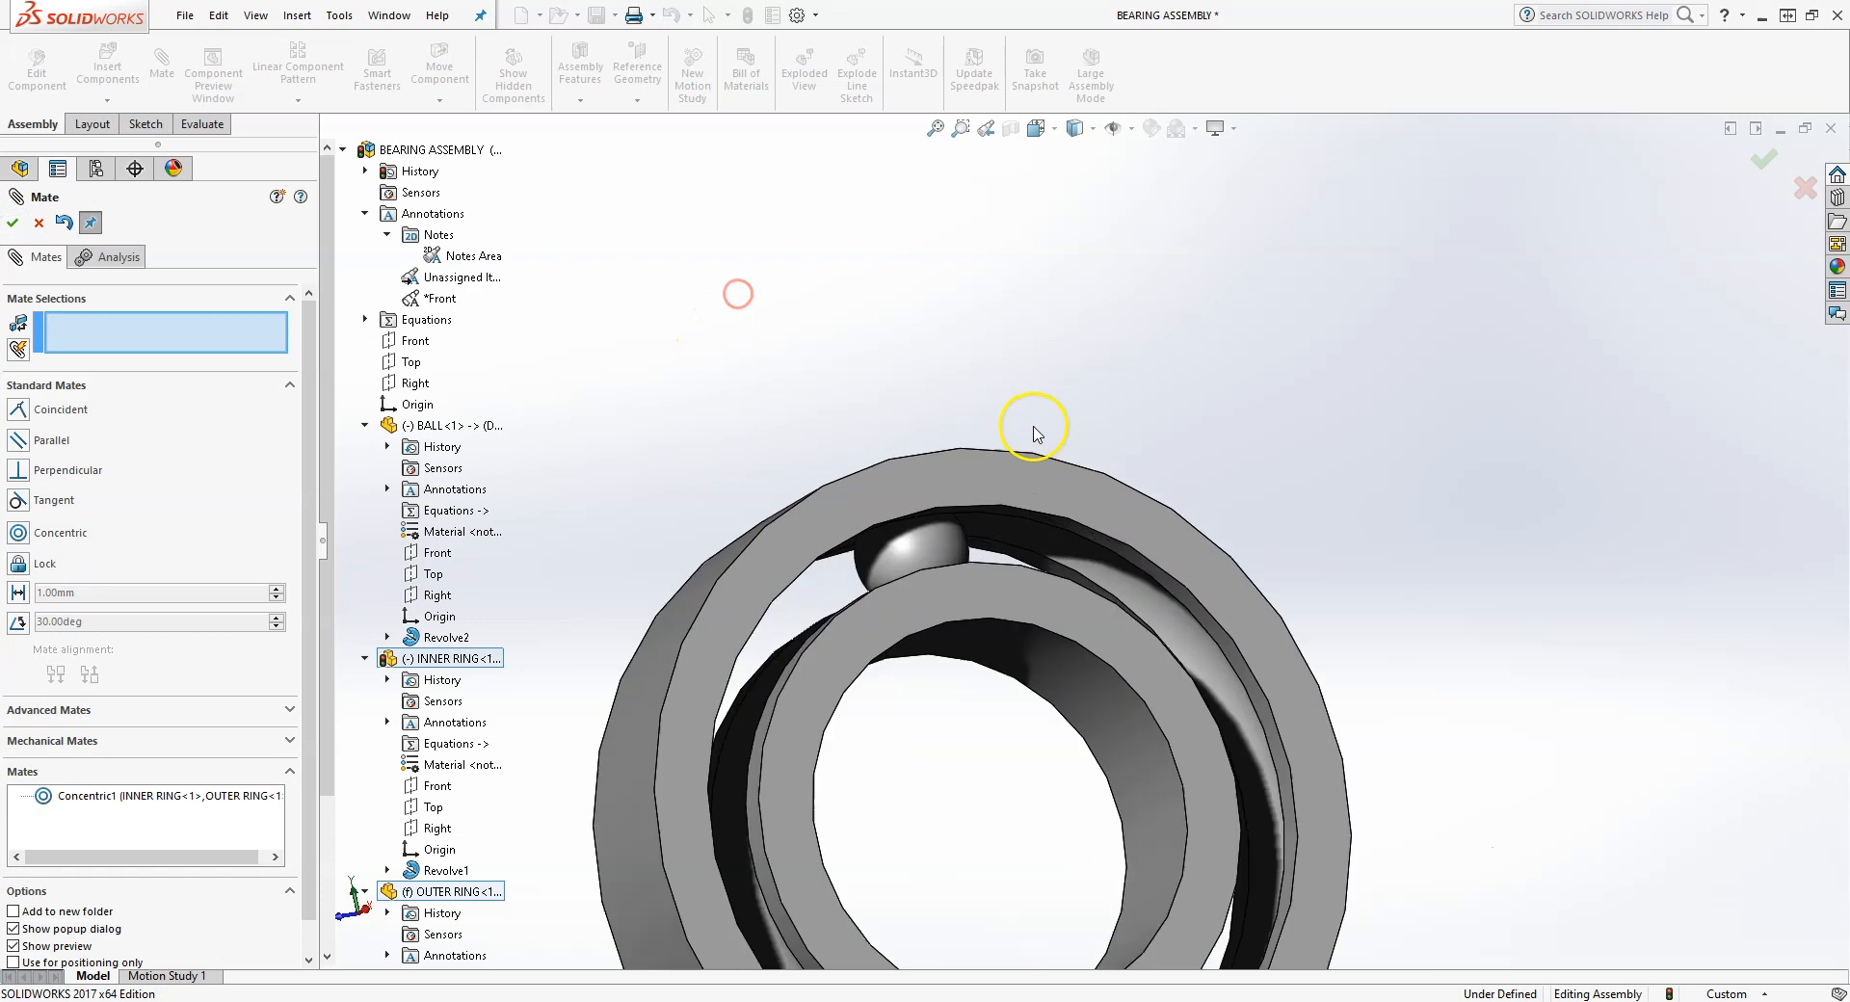
click(860, 617)
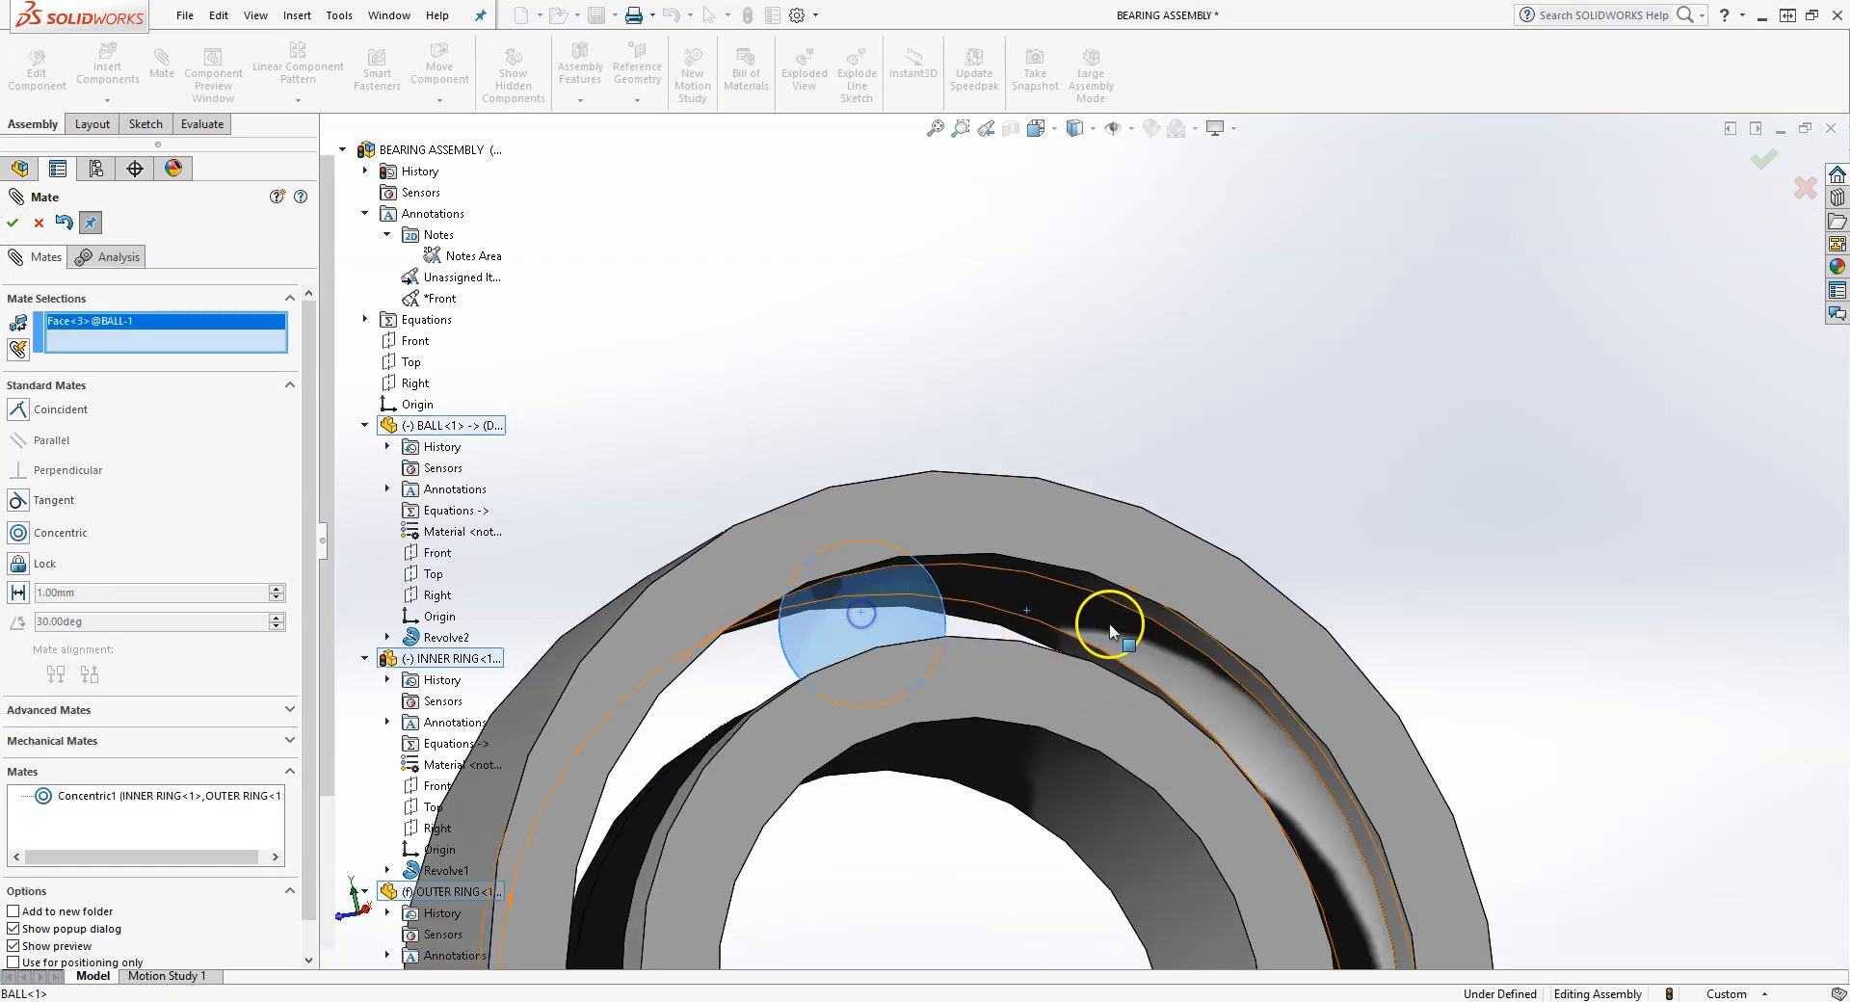
click(1115, 631)
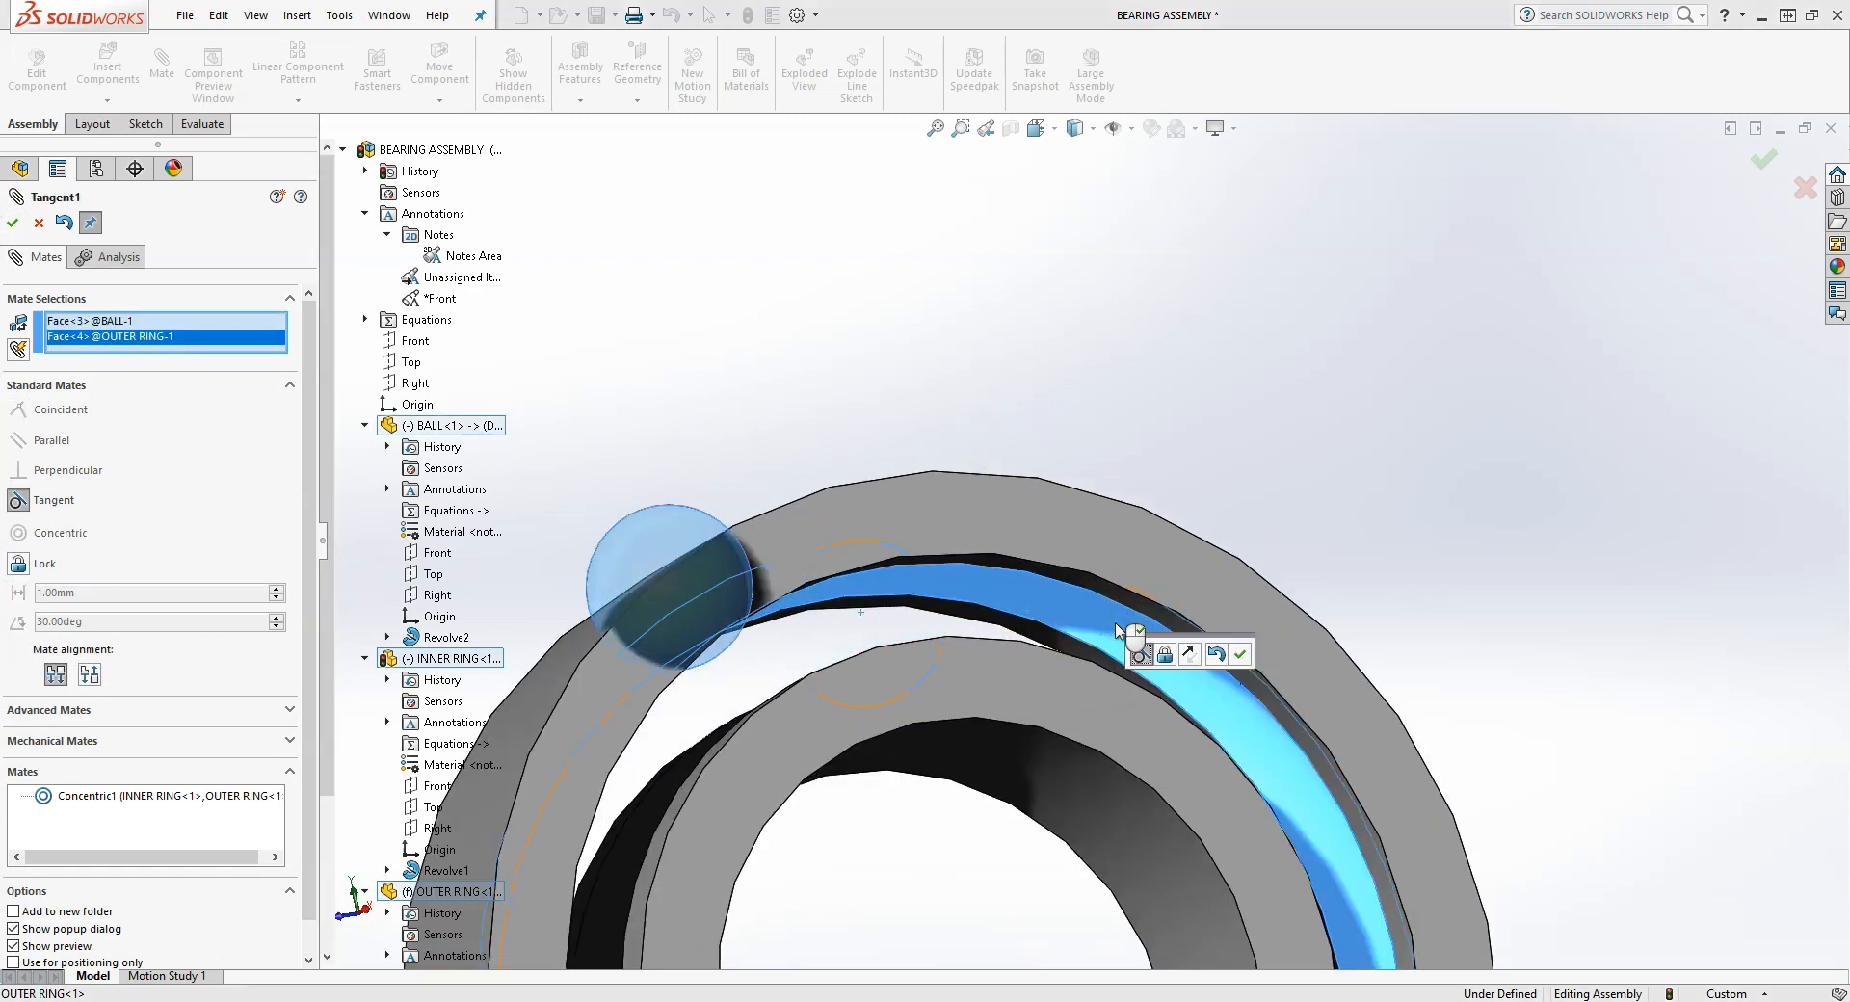
click(89, 675)
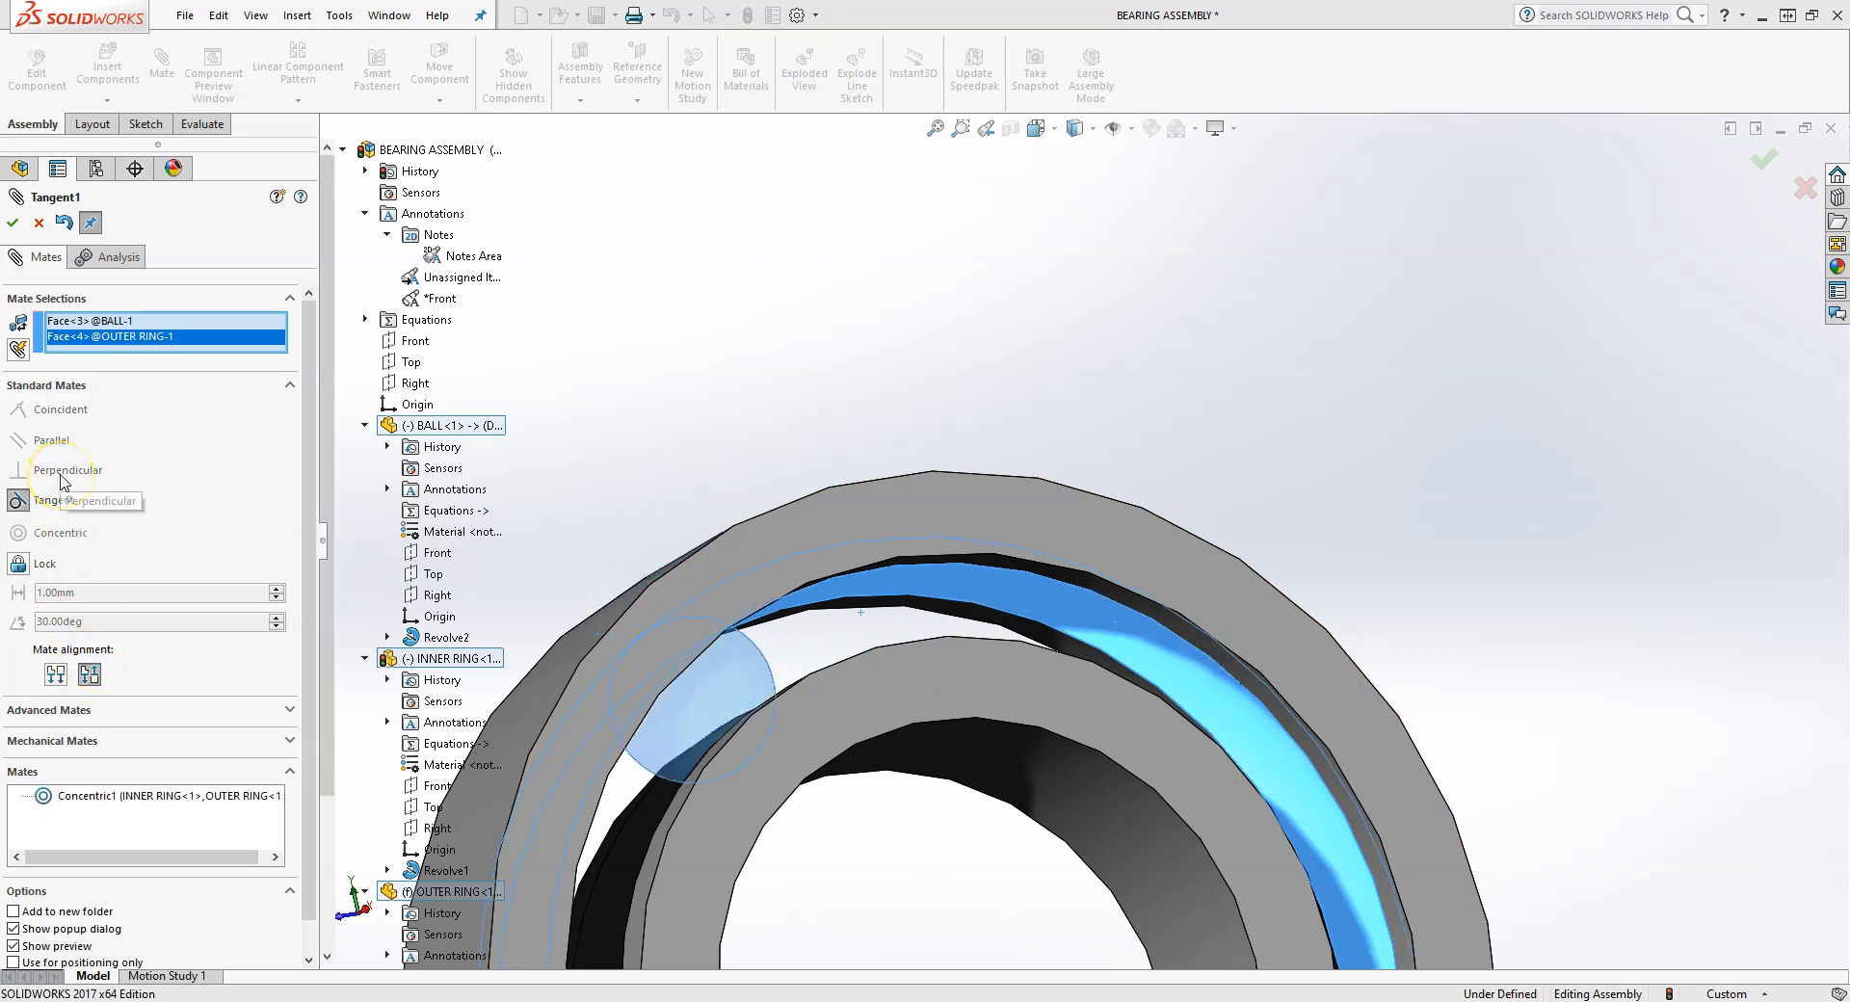
click(13, 225)
scroll(818, 469, up, 5)
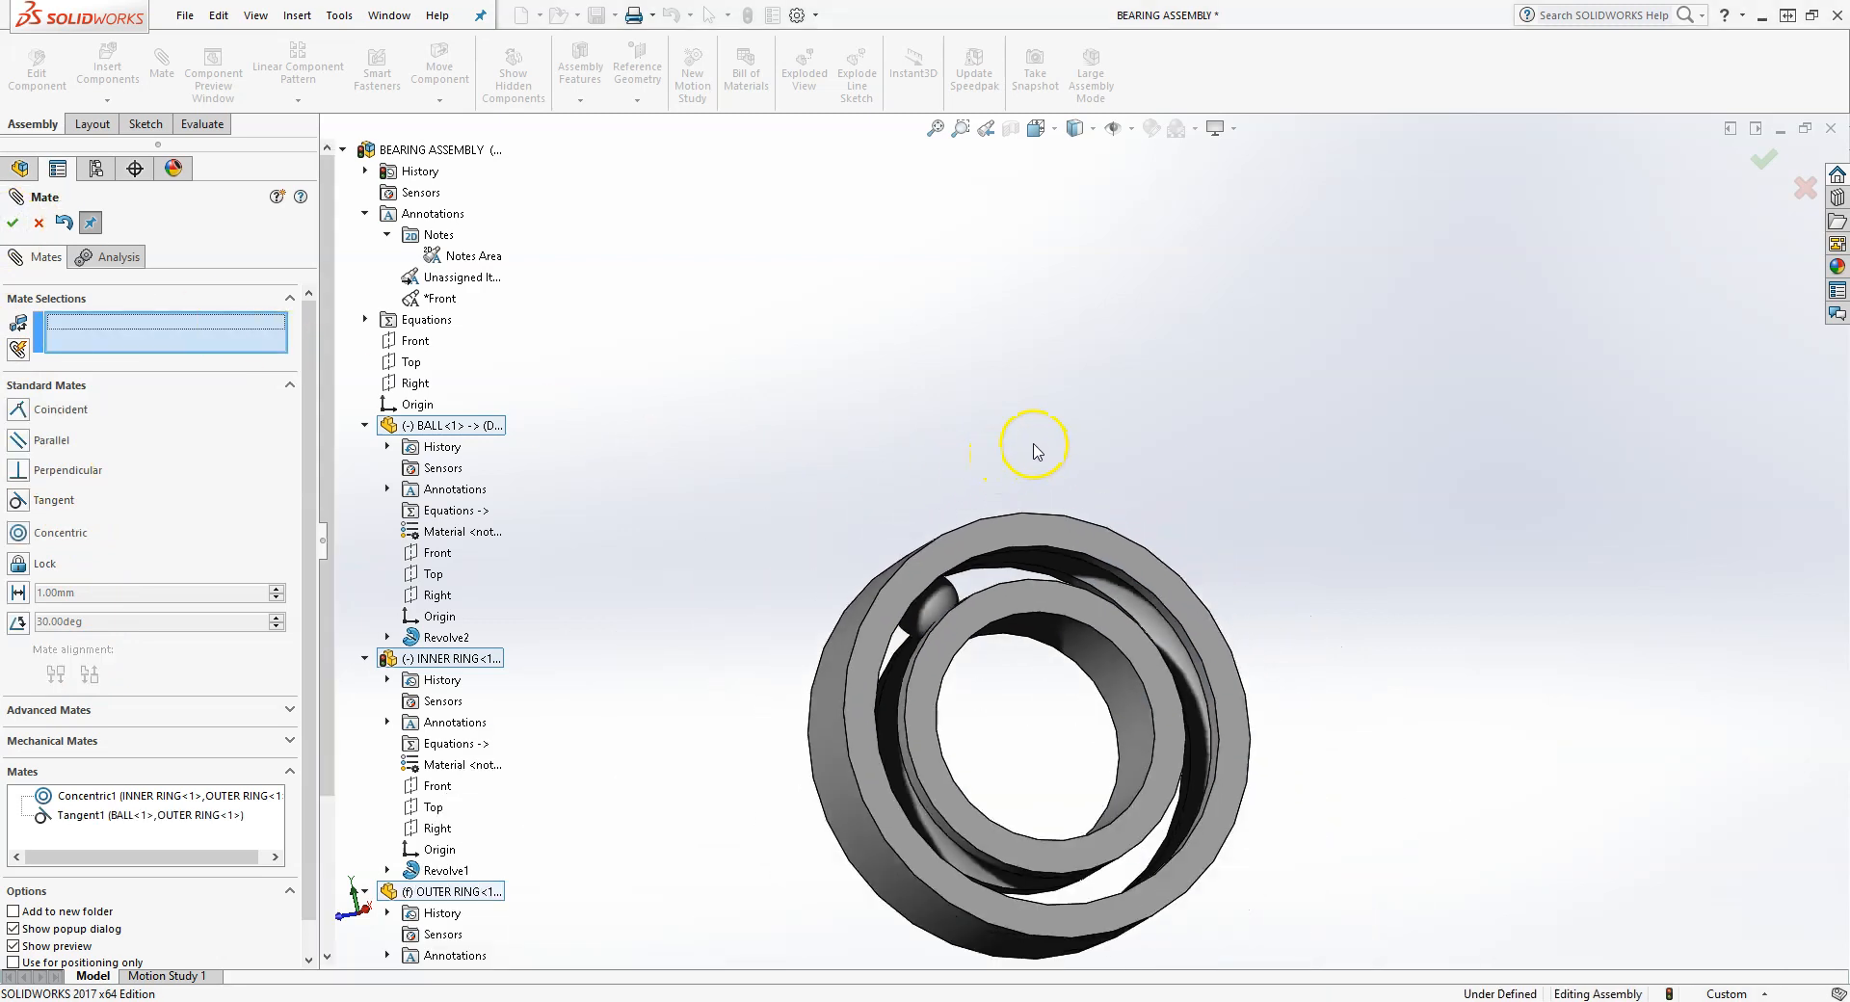
click(12, 224)
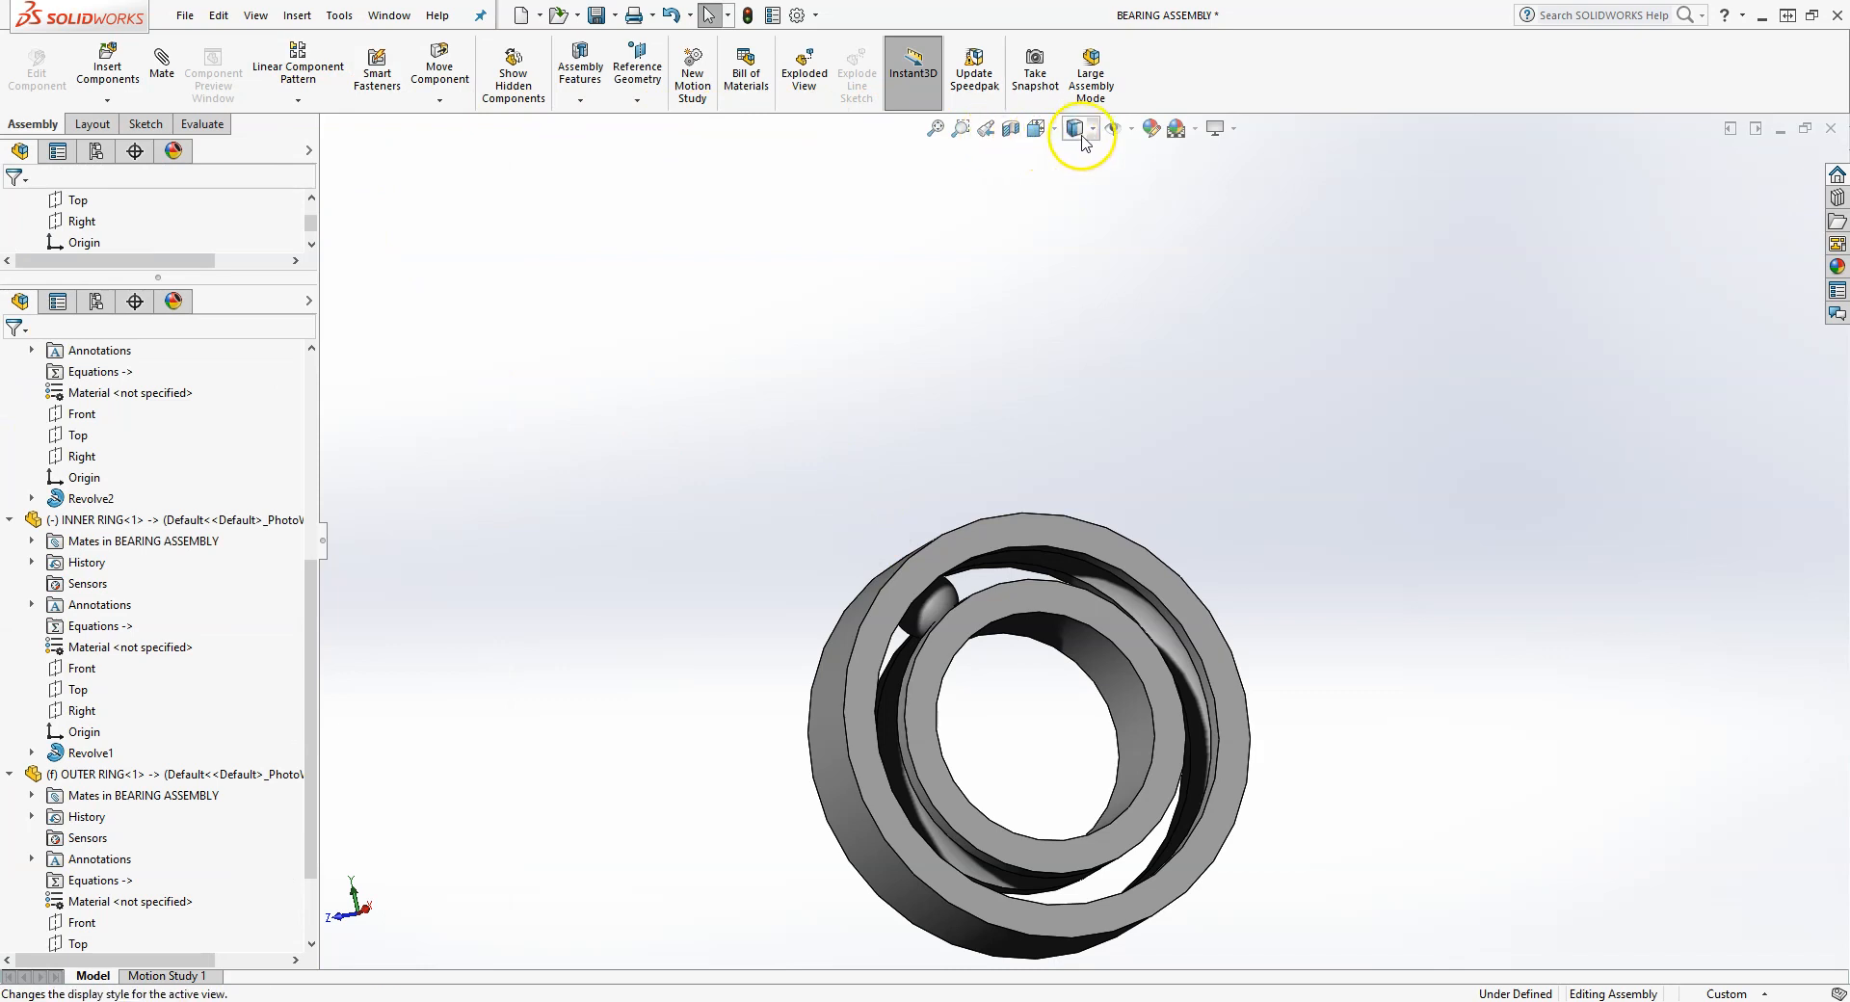
- Show the temporary axes and start a circular component pattern of the BALL about the INNER RING's axis
click(1135, 134)
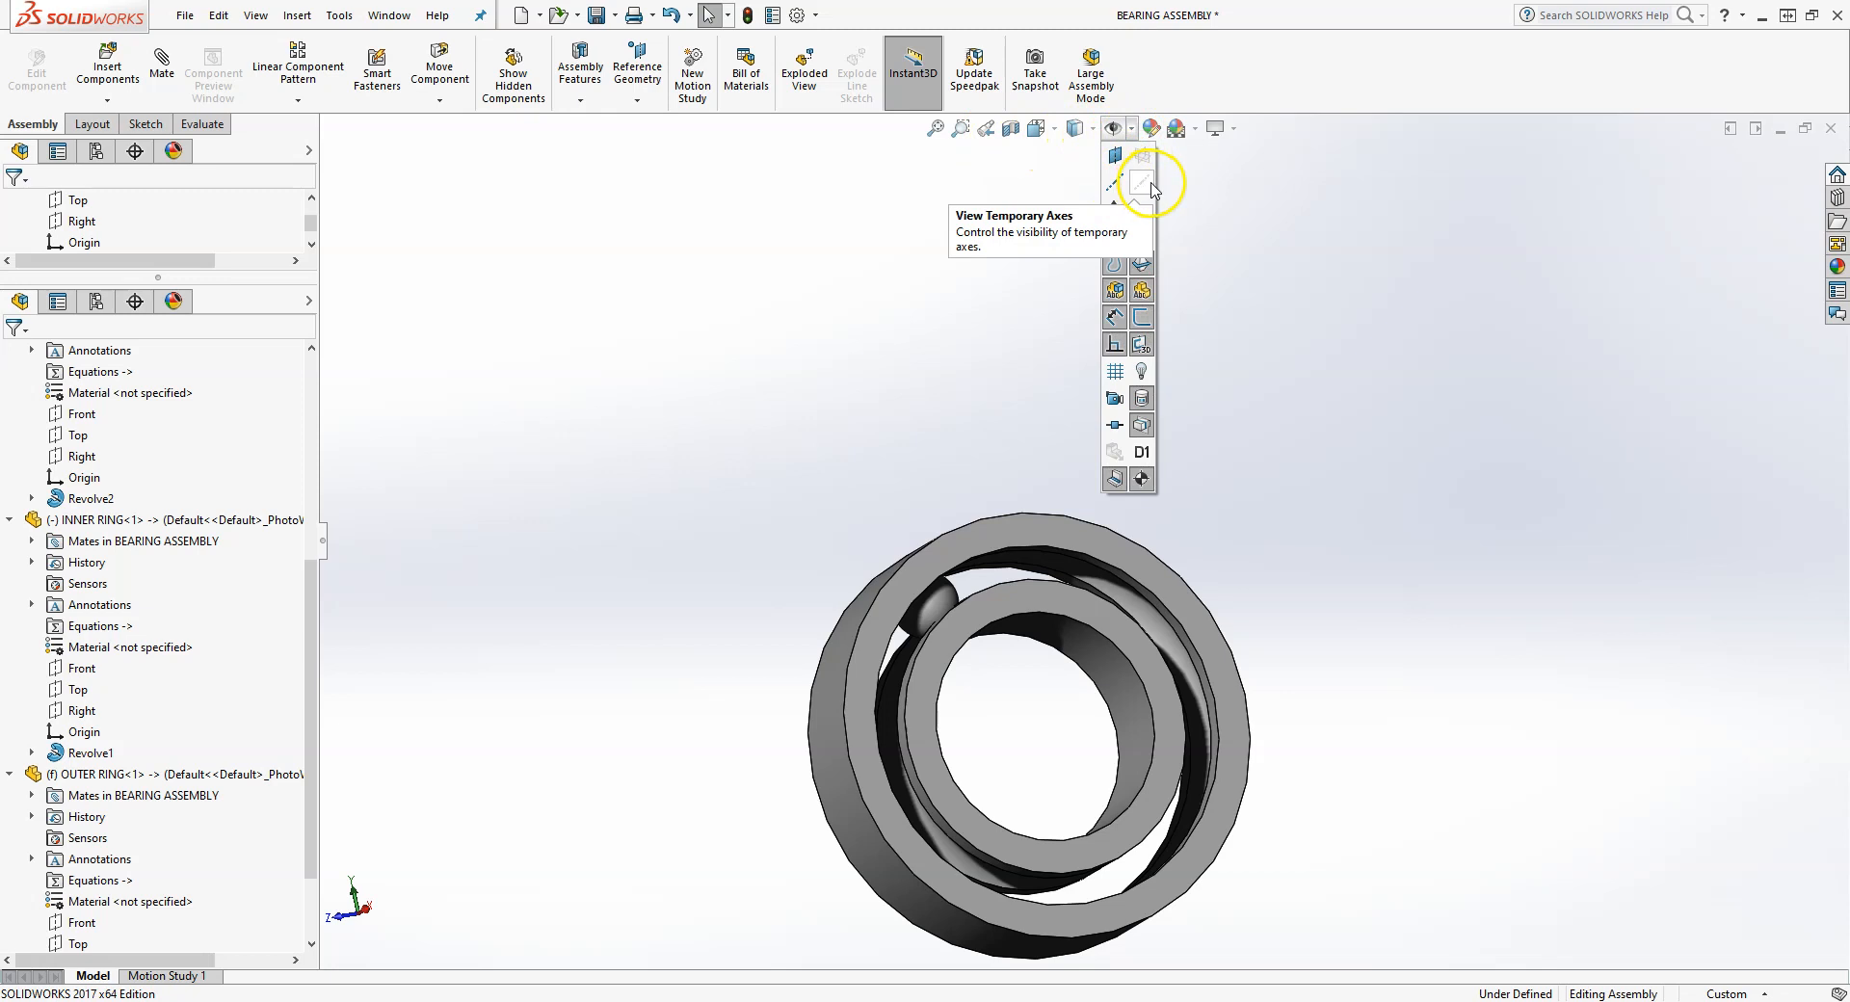
click(1142, 183)
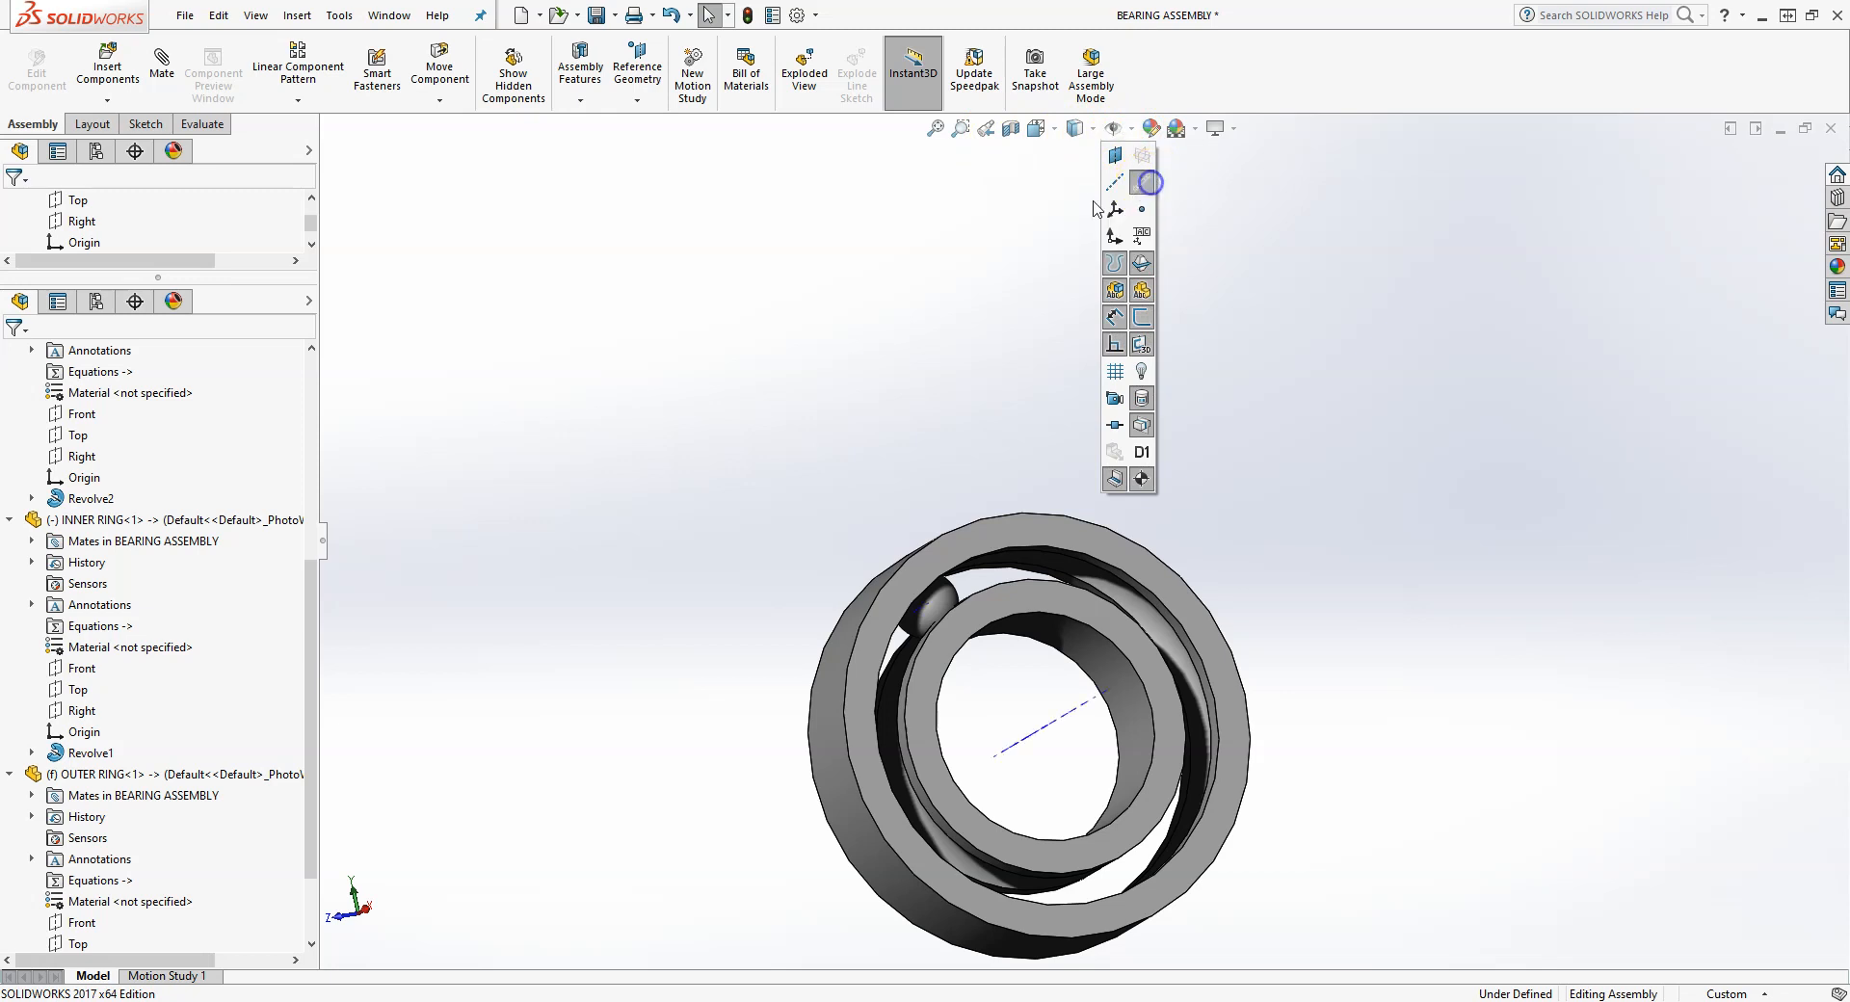
click(297, 104)
click(308, 141)
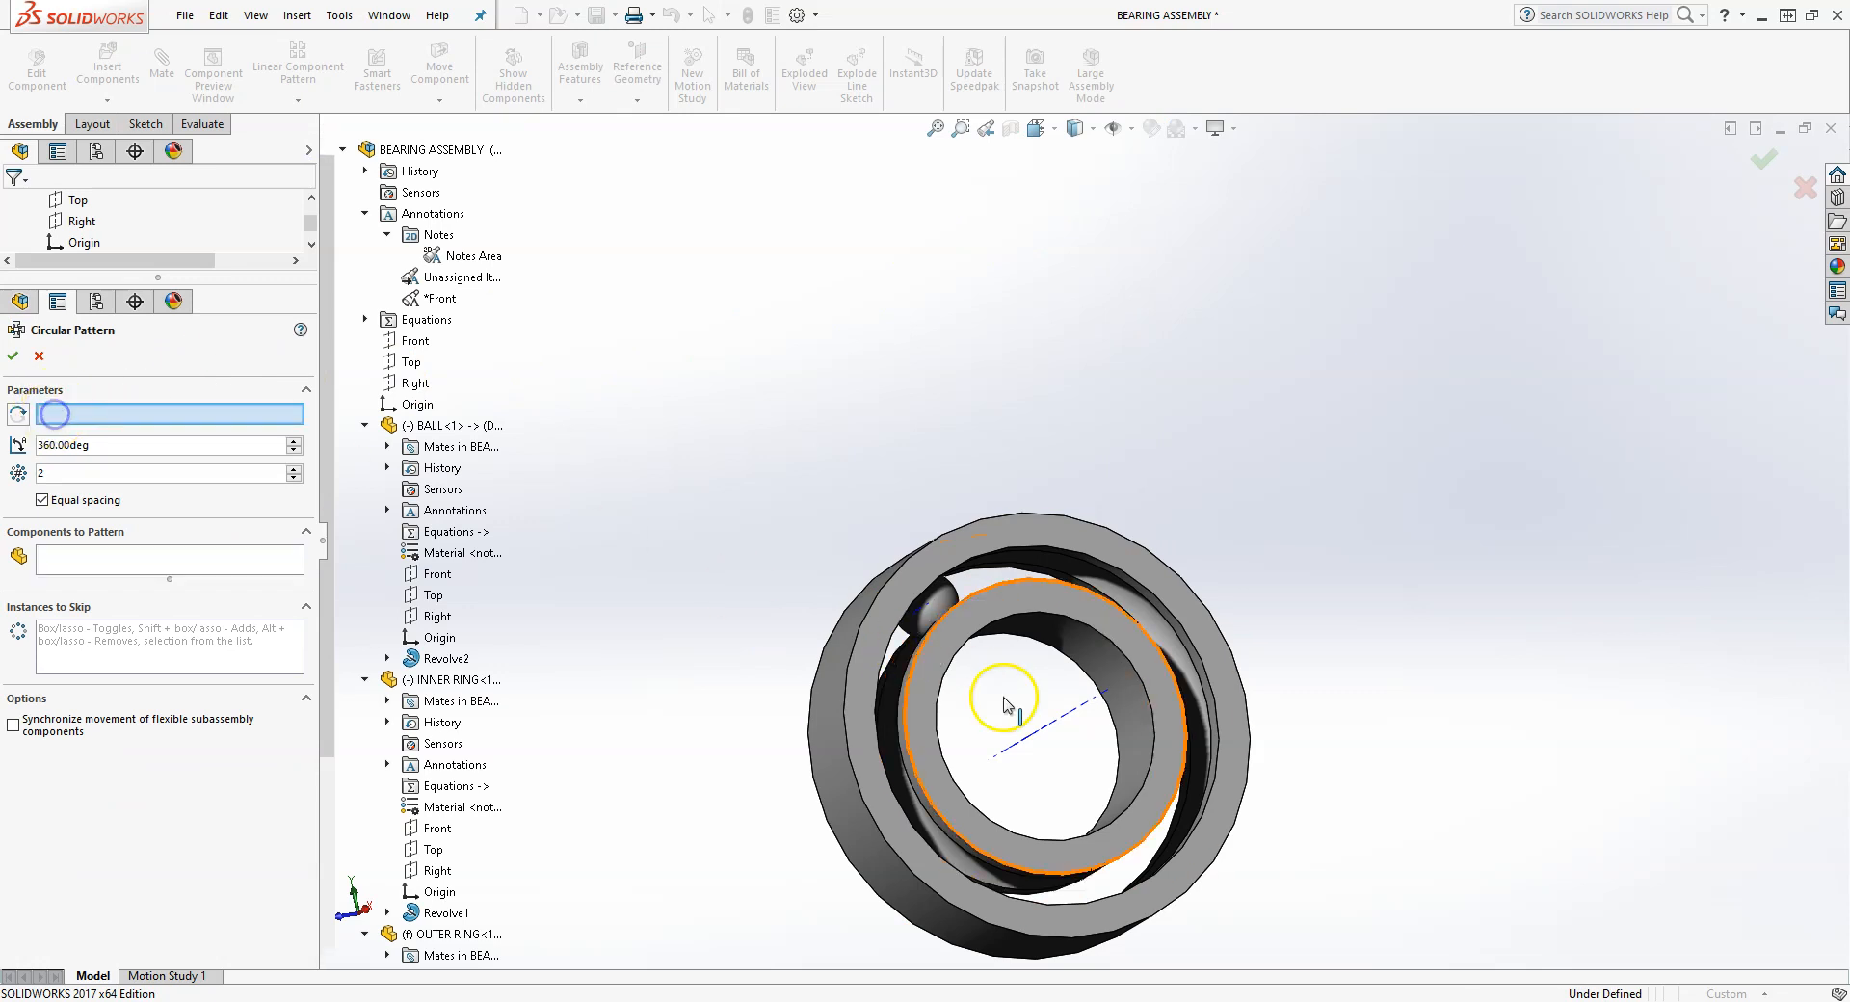
click(1060, 718)
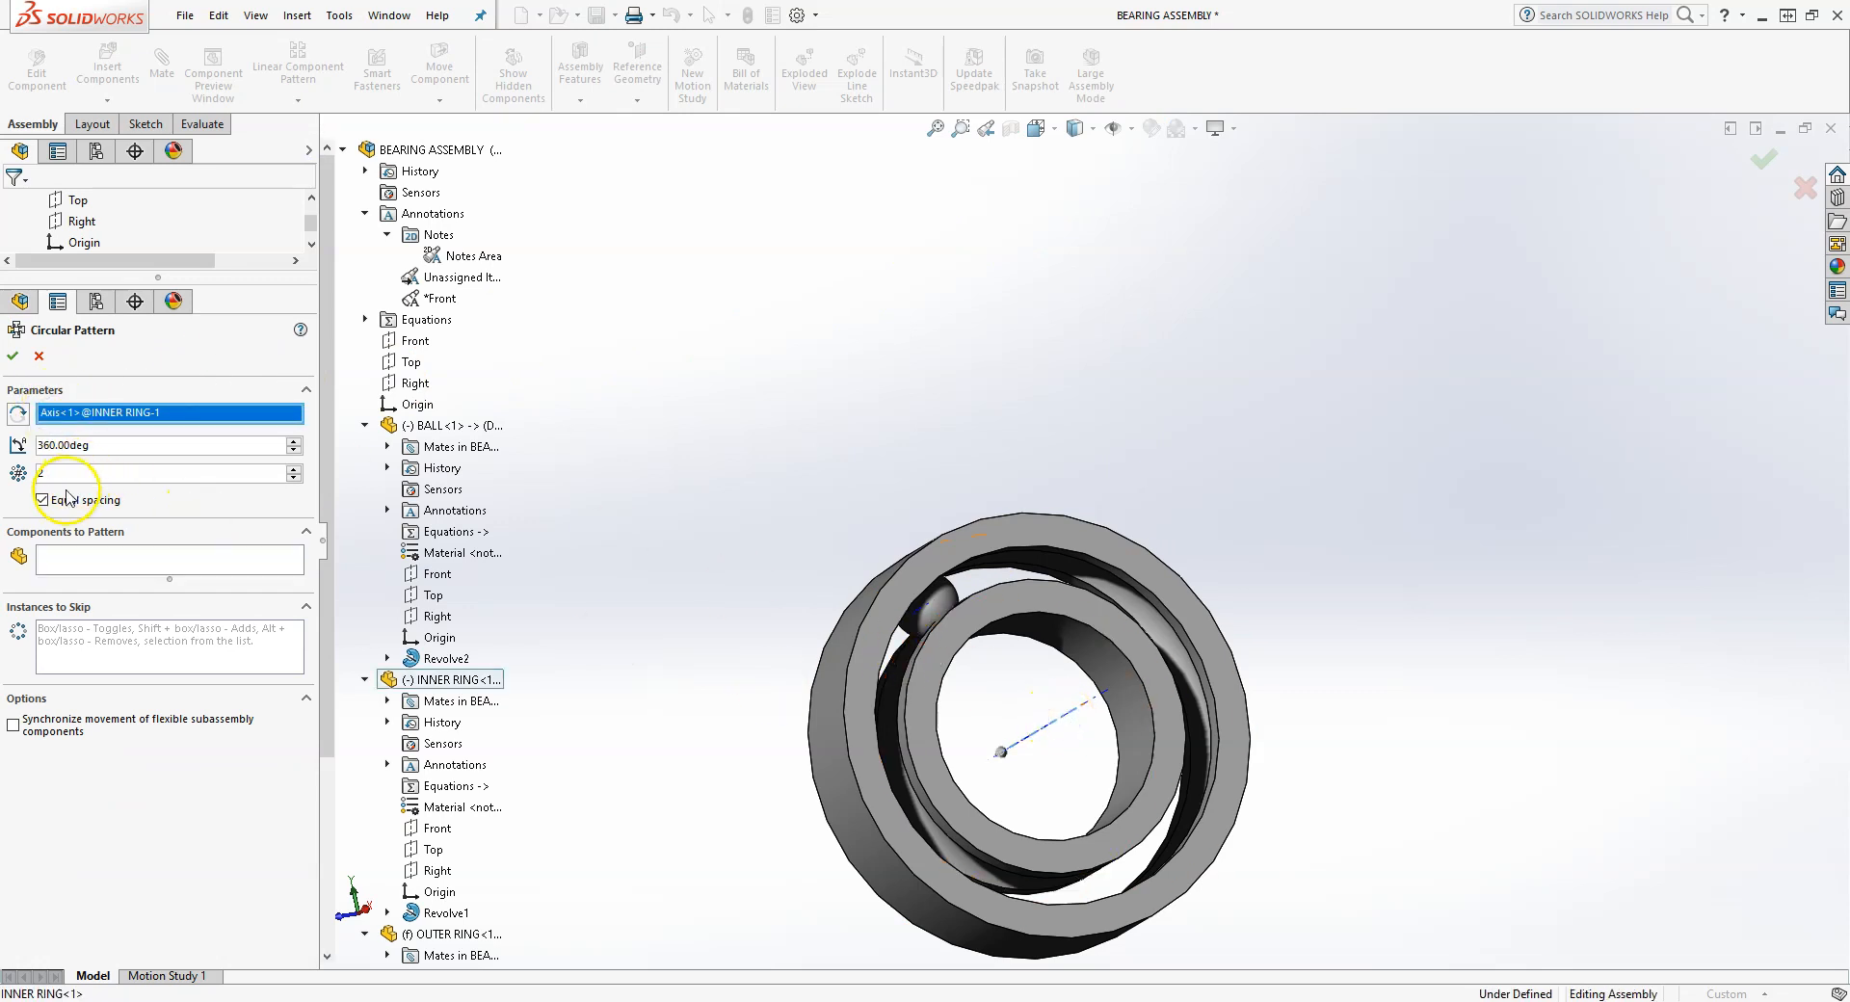
click(68, 562)
click(923, 605)
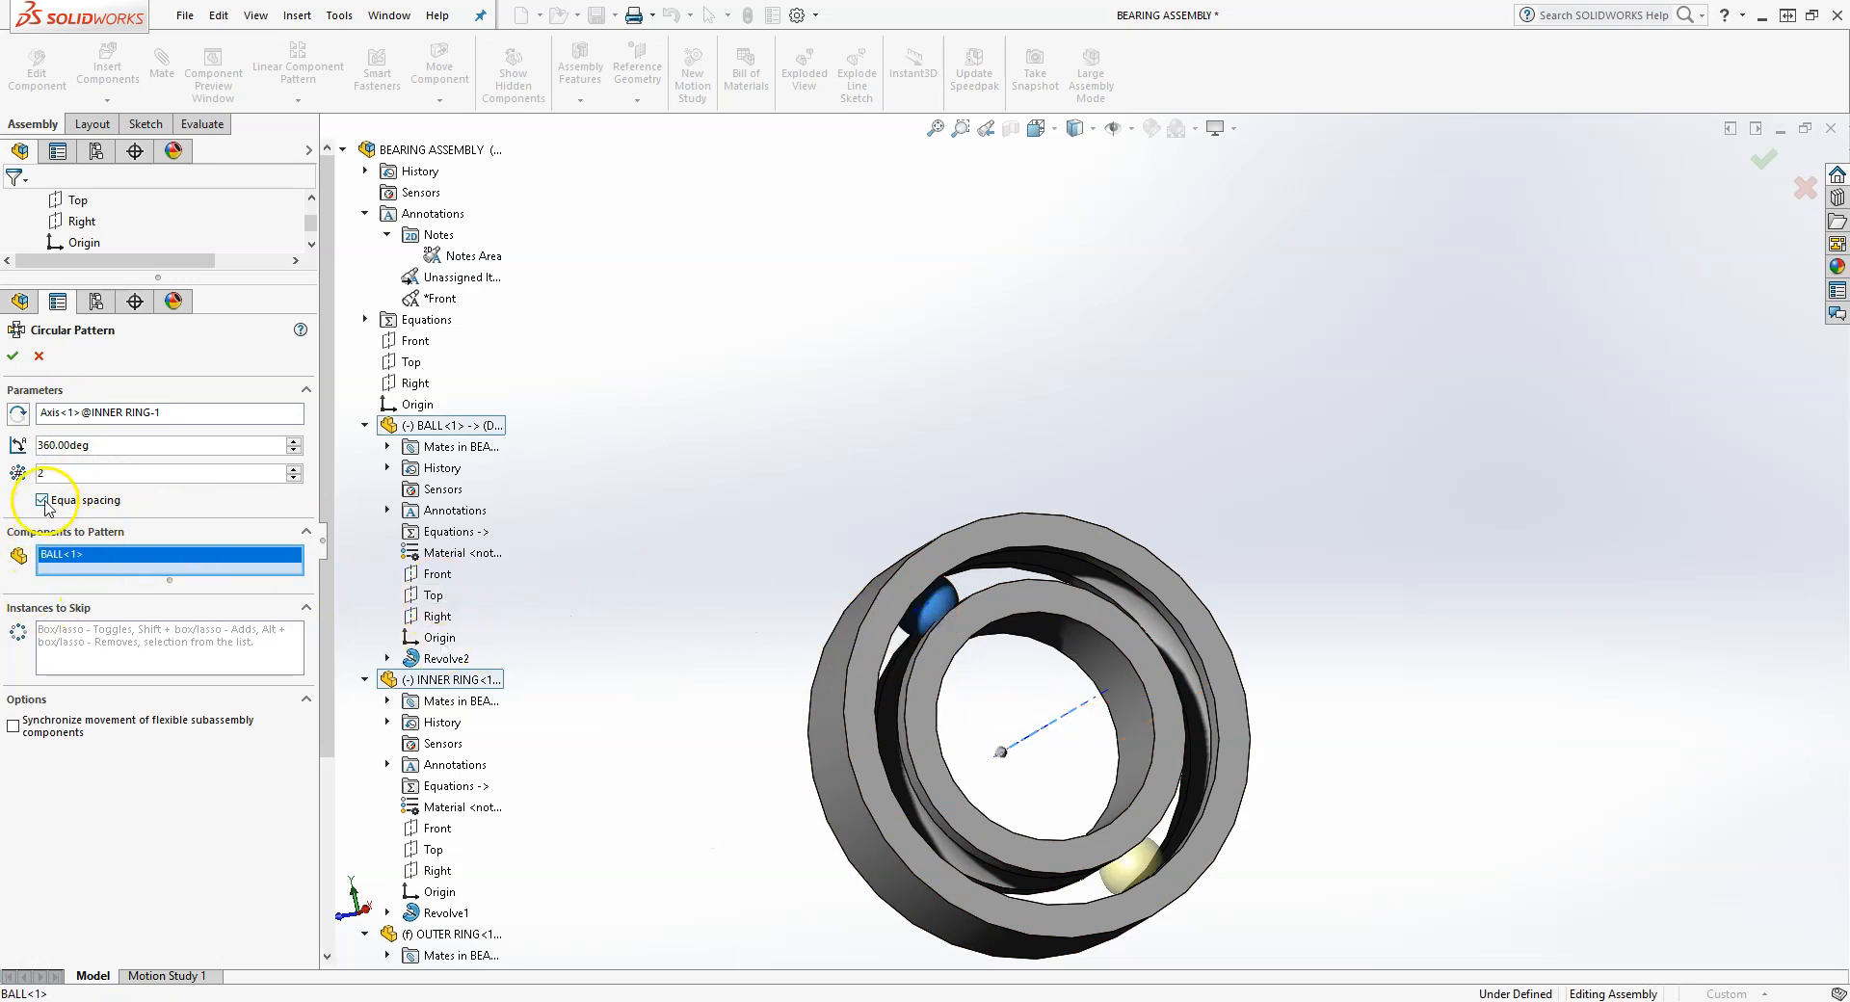
- Set the circular ball pattern to 8 instances and create it
click(294, 468)
click(295, 469)
click(295, 469)
click(295, 468)
click(295, 468)
click(295, 469)
click(295, 468)
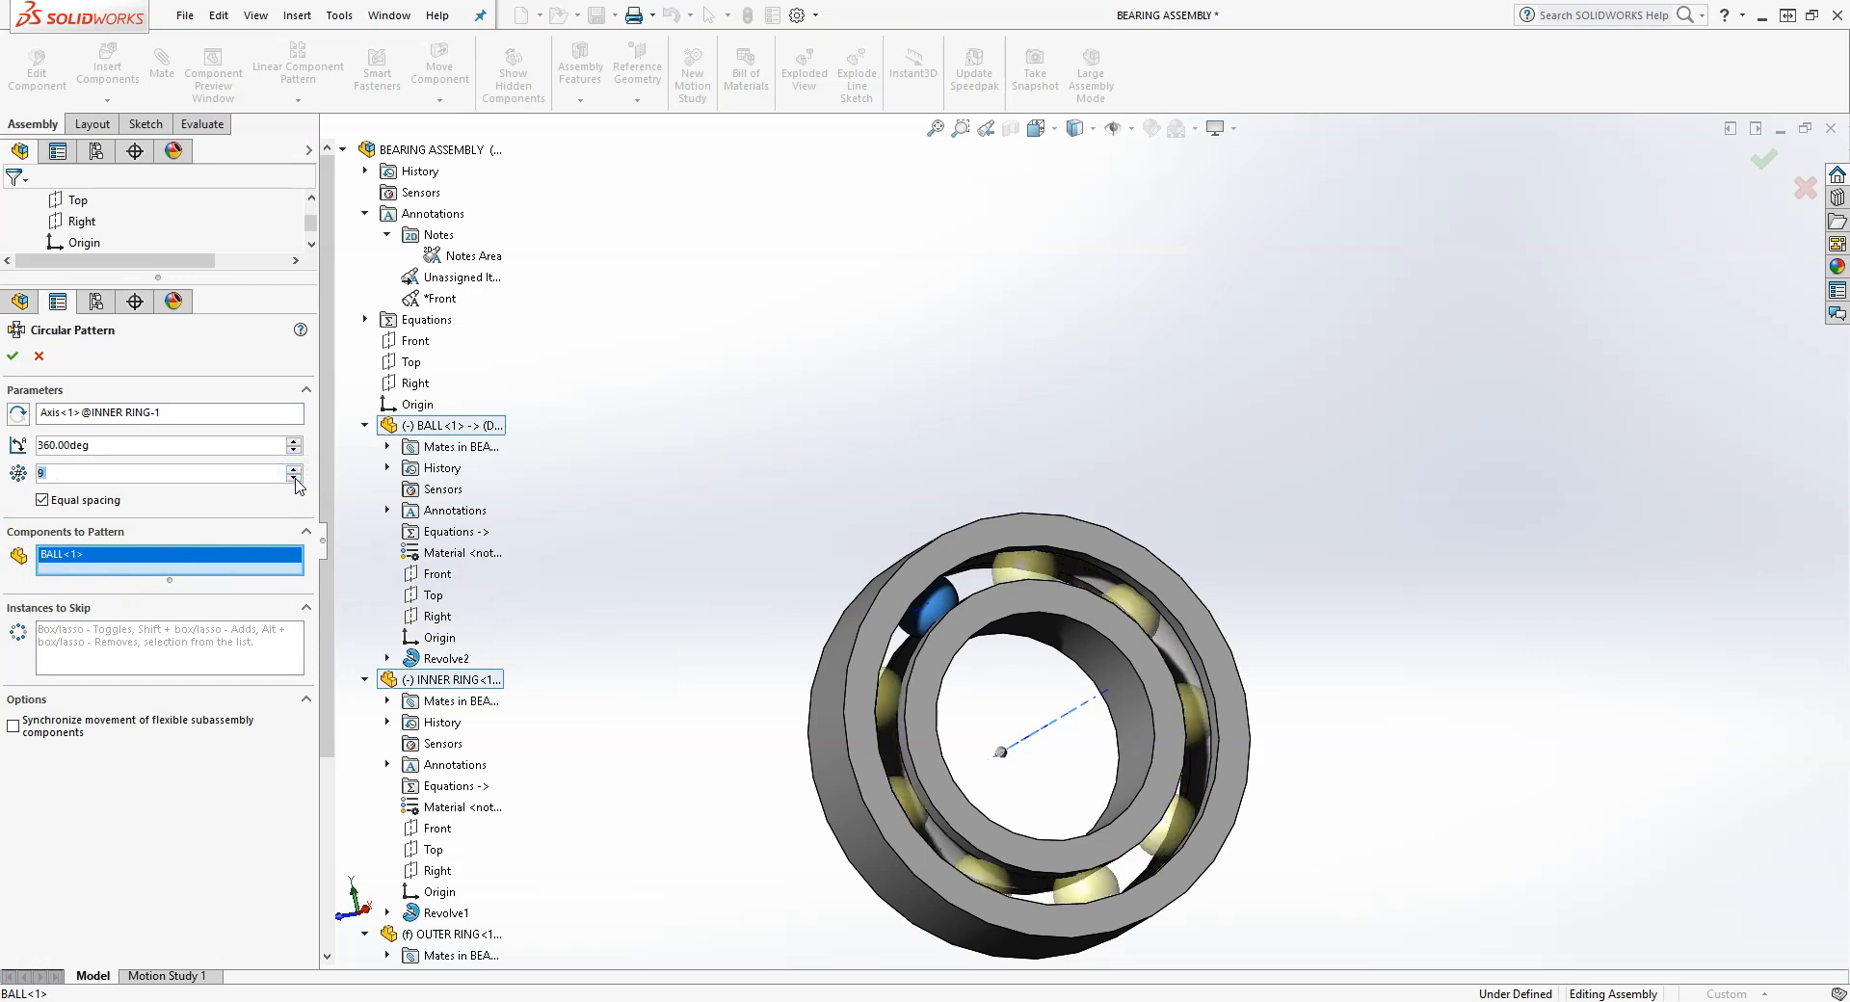
click(12, 356)
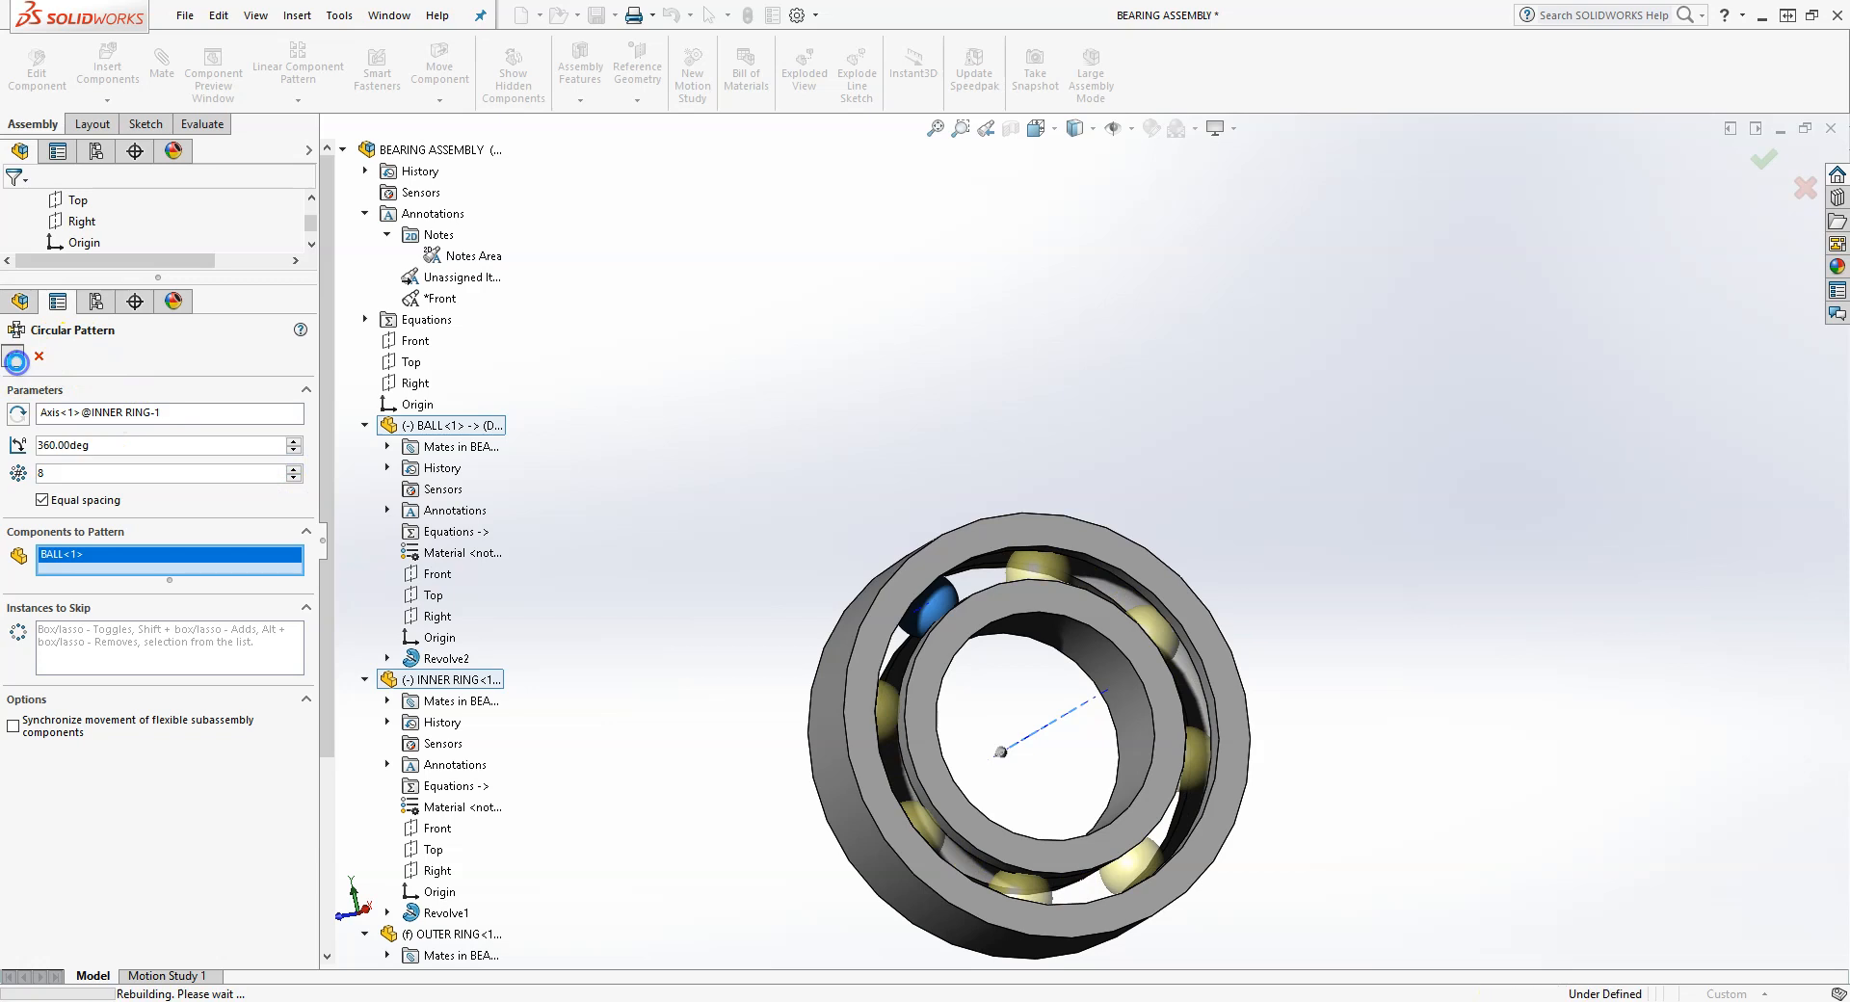
click(723, 359)
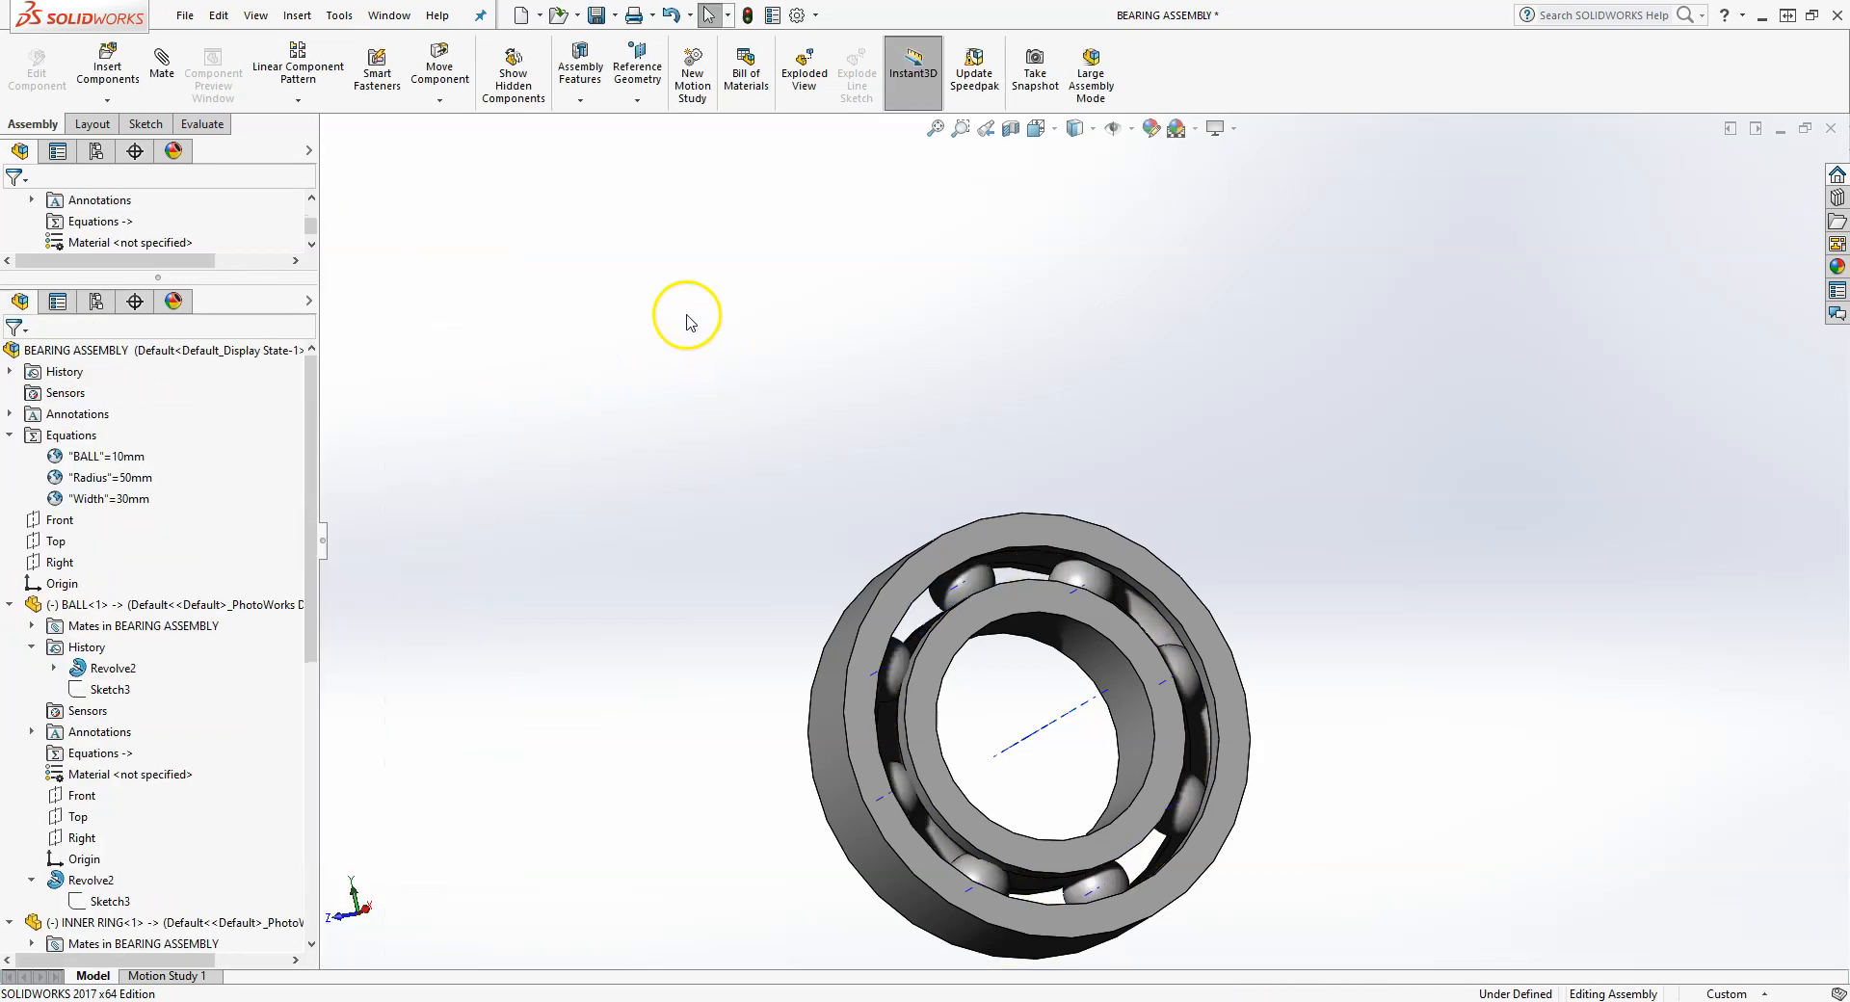
- Examine the bearing and its patterned balls from several angles and distances
middle_drag(763, 491, 1057, 546)
scroll(1082, 742, up, 5)
scroll(1090, 703, down, 5)
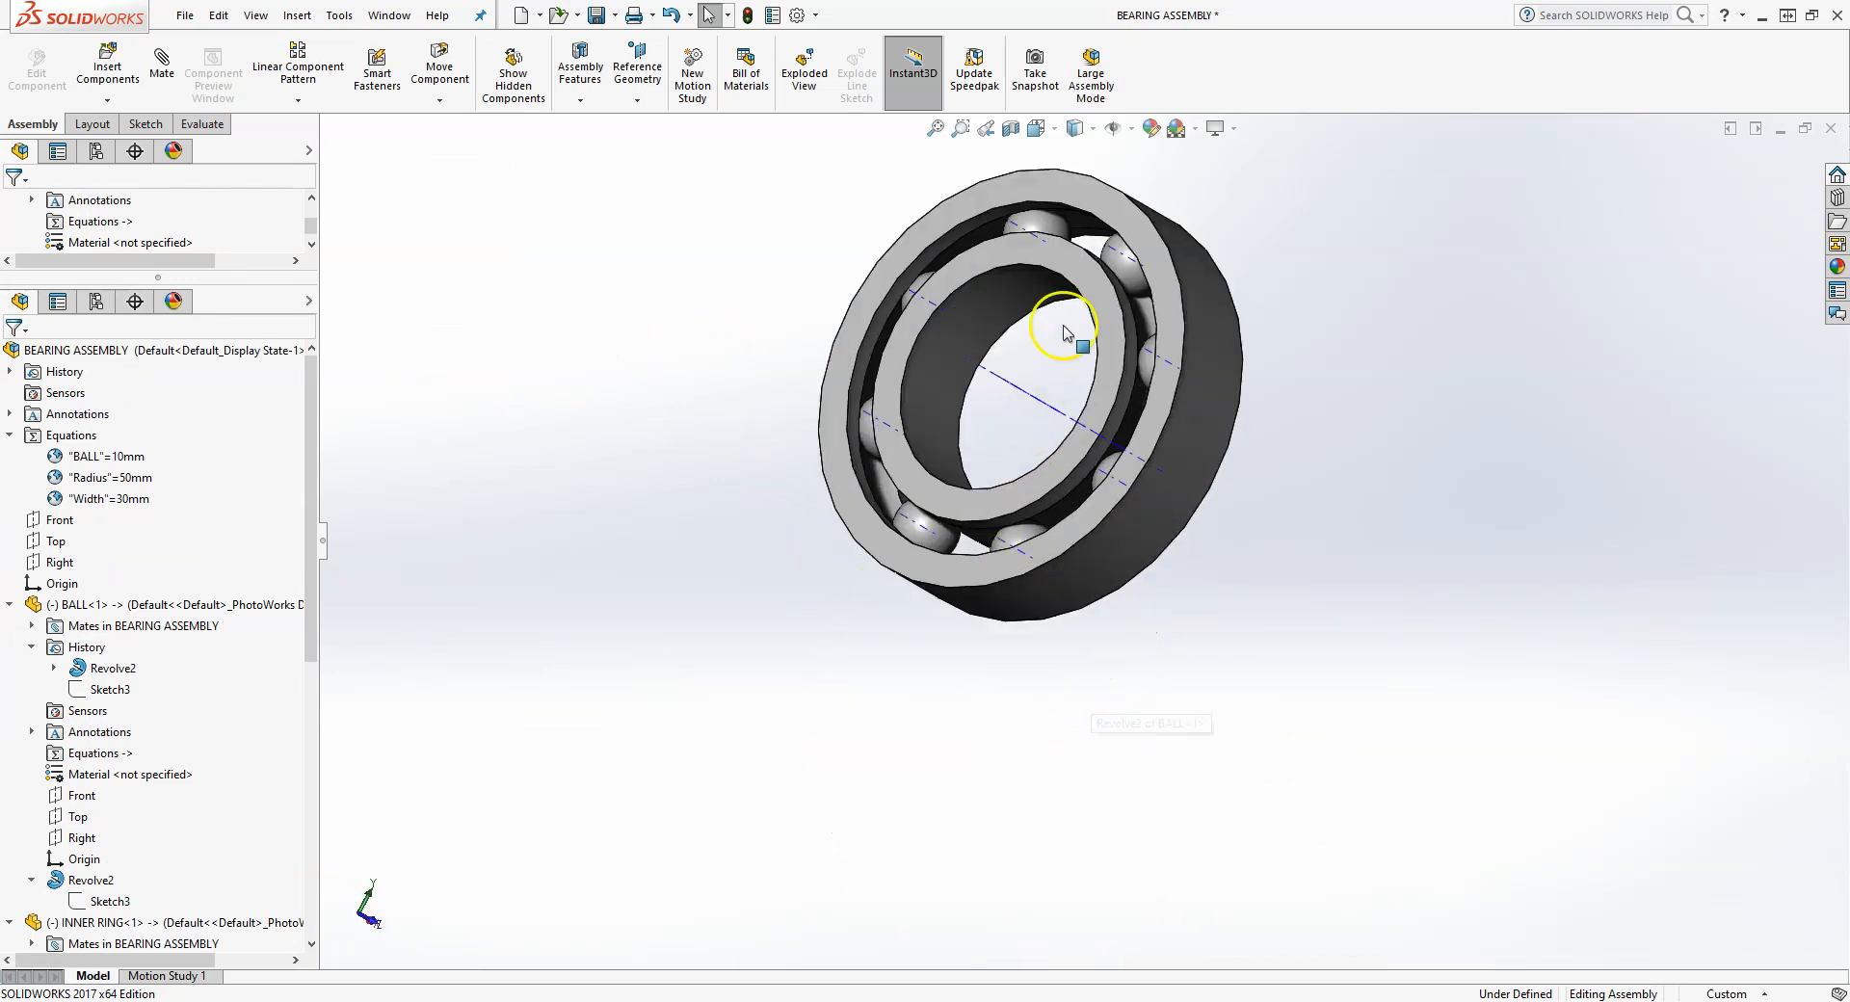
scroll(1069, 309, up, 4)
scroll(1077, 291, down, 3)
scroll(1077, 284, down, 2)
middle_drag(971, 607, 982, 538)
click(706, 573)
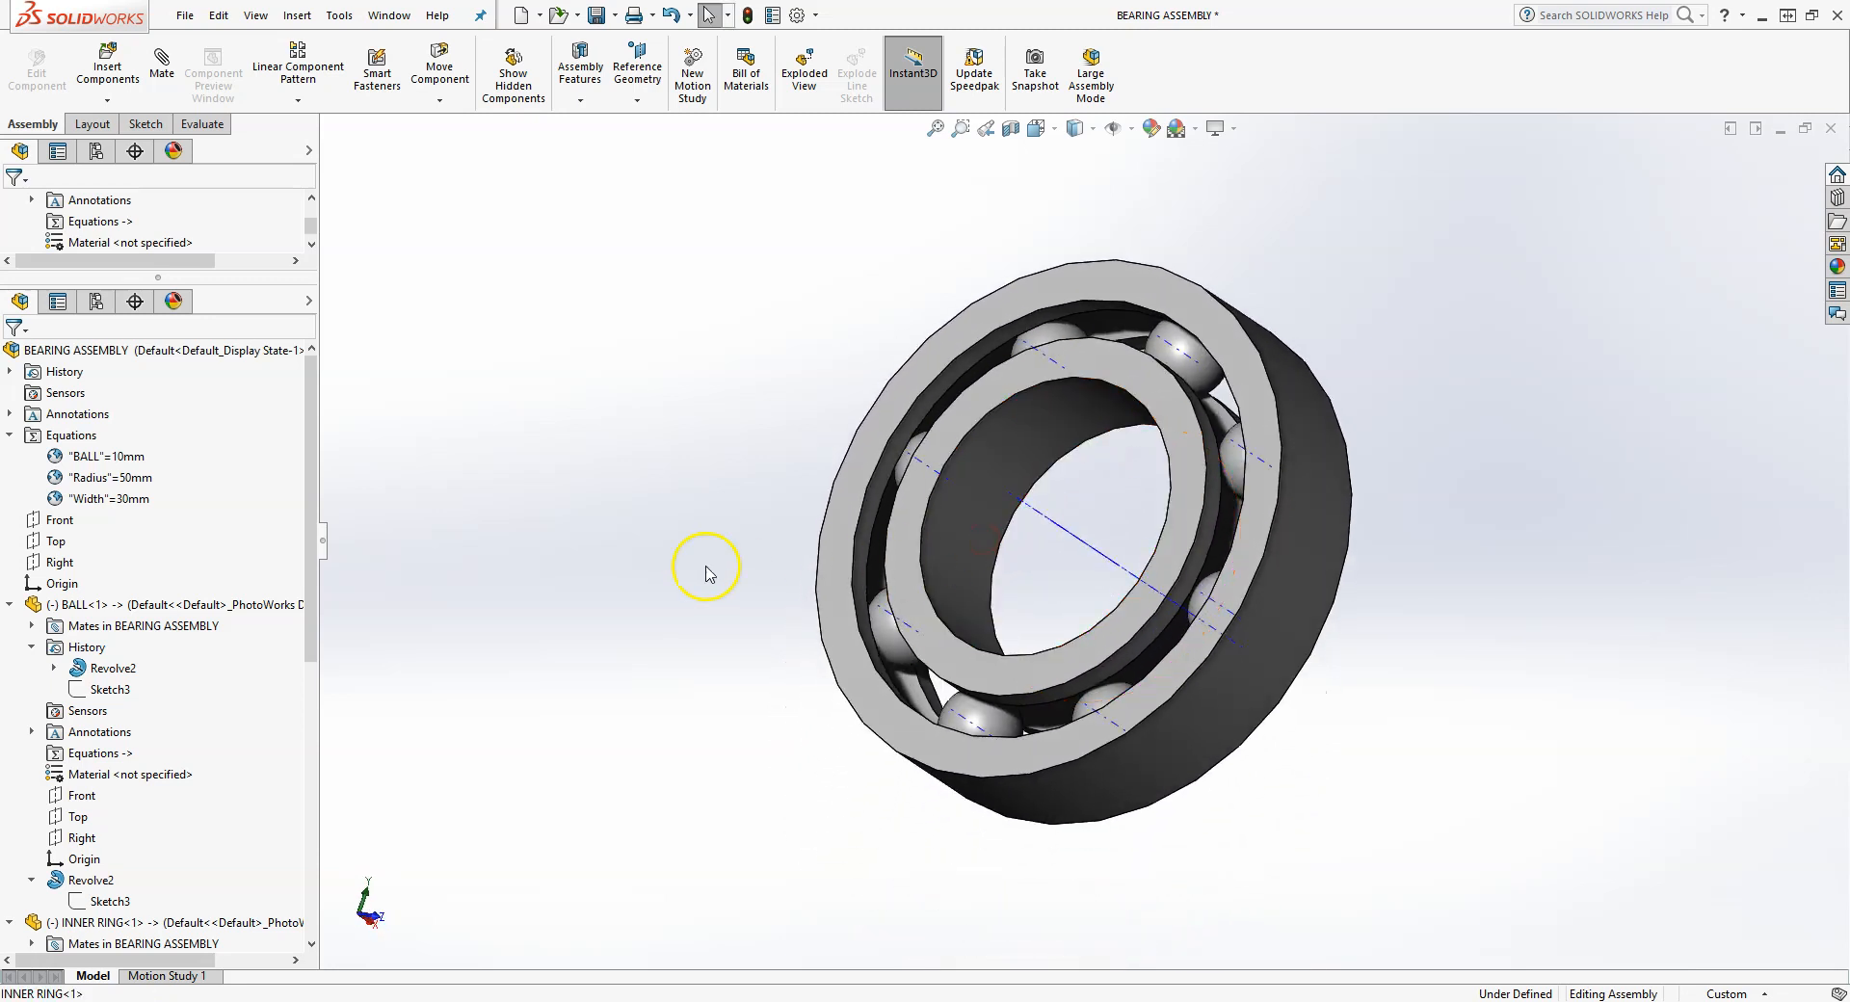
- Set the assembly's global variable Radius to 60 mm in the equations manager and apply the change
click(125, 485)
right_click(126, 484)
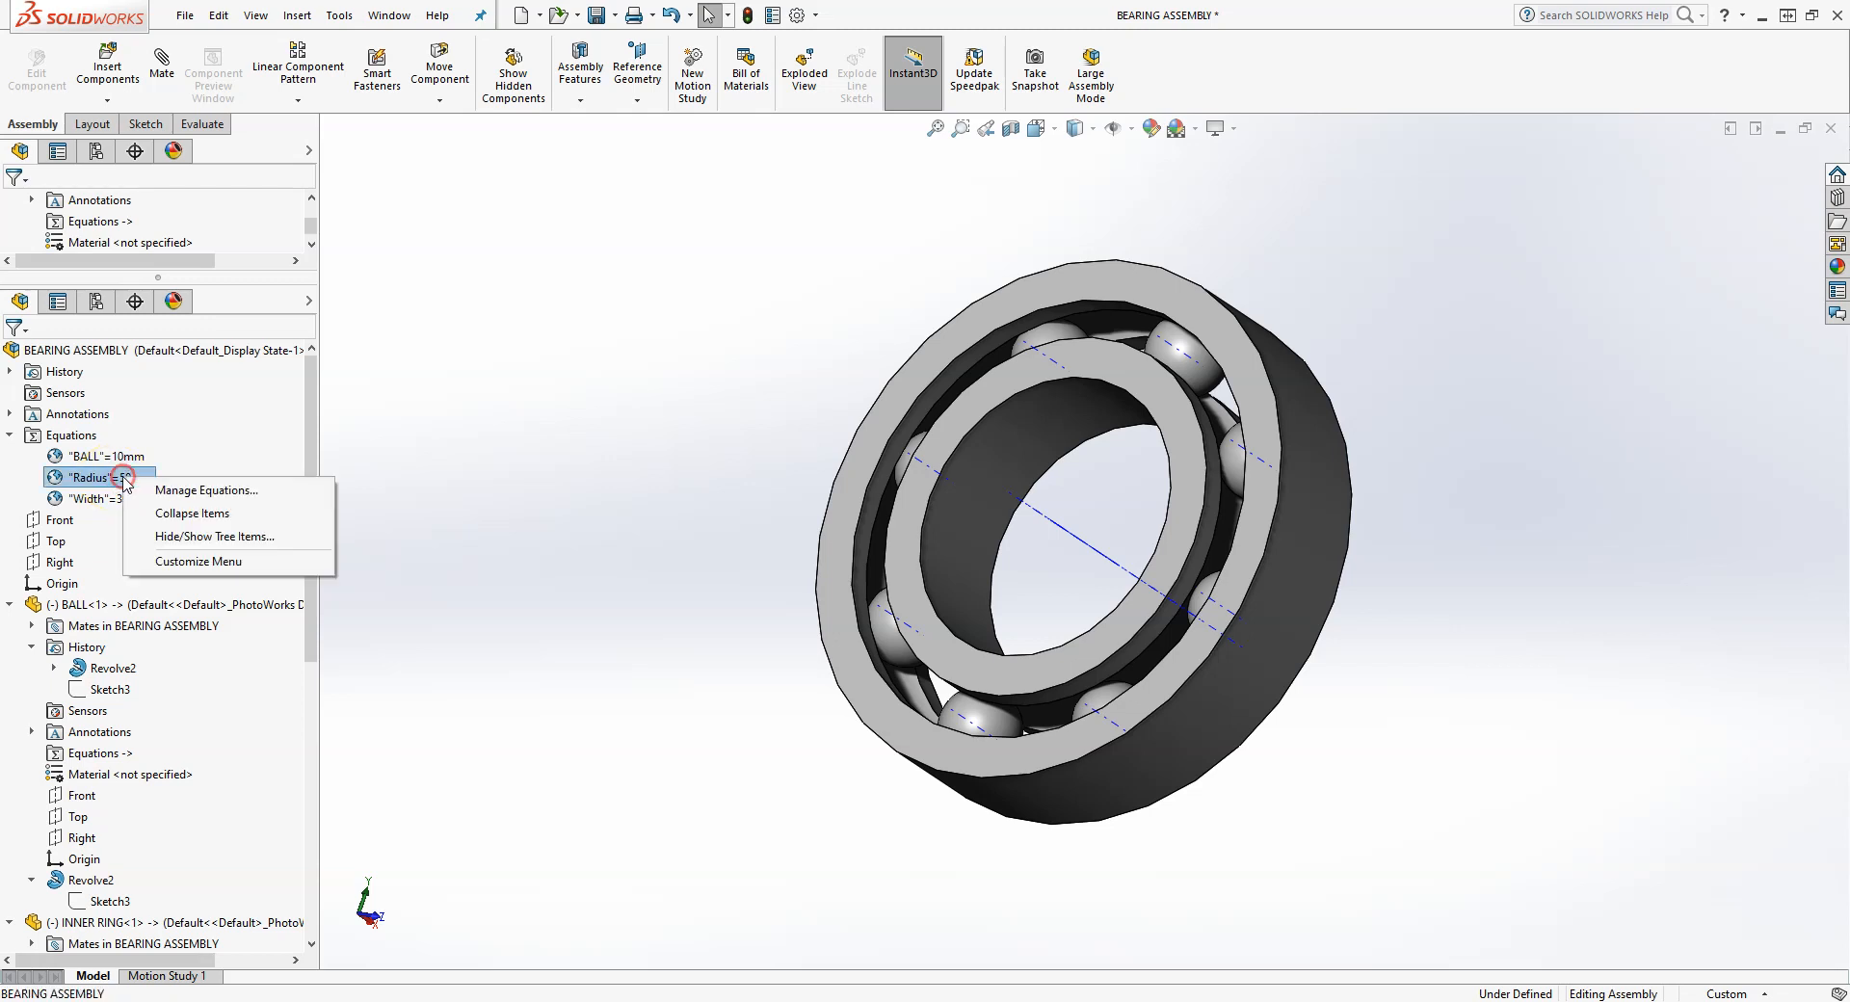
click(167, 485)
click(922, 385)
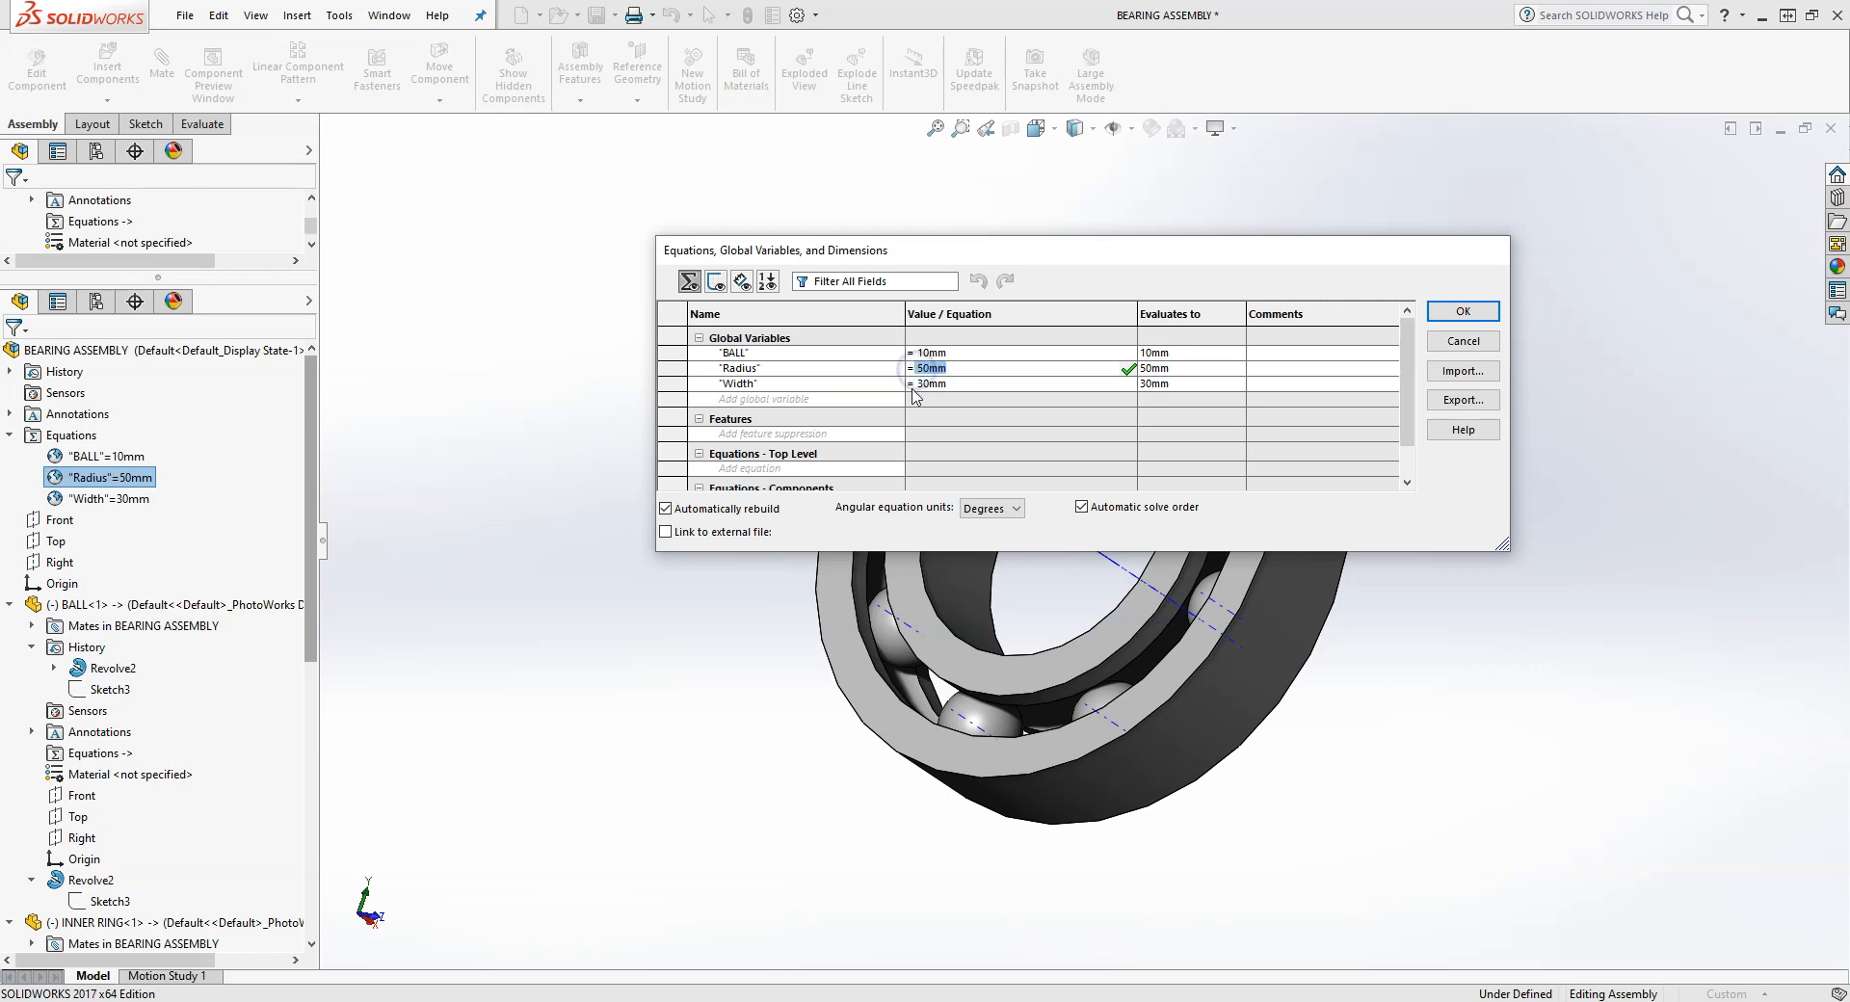
text(60)
key(Return)
click(1462, 311)
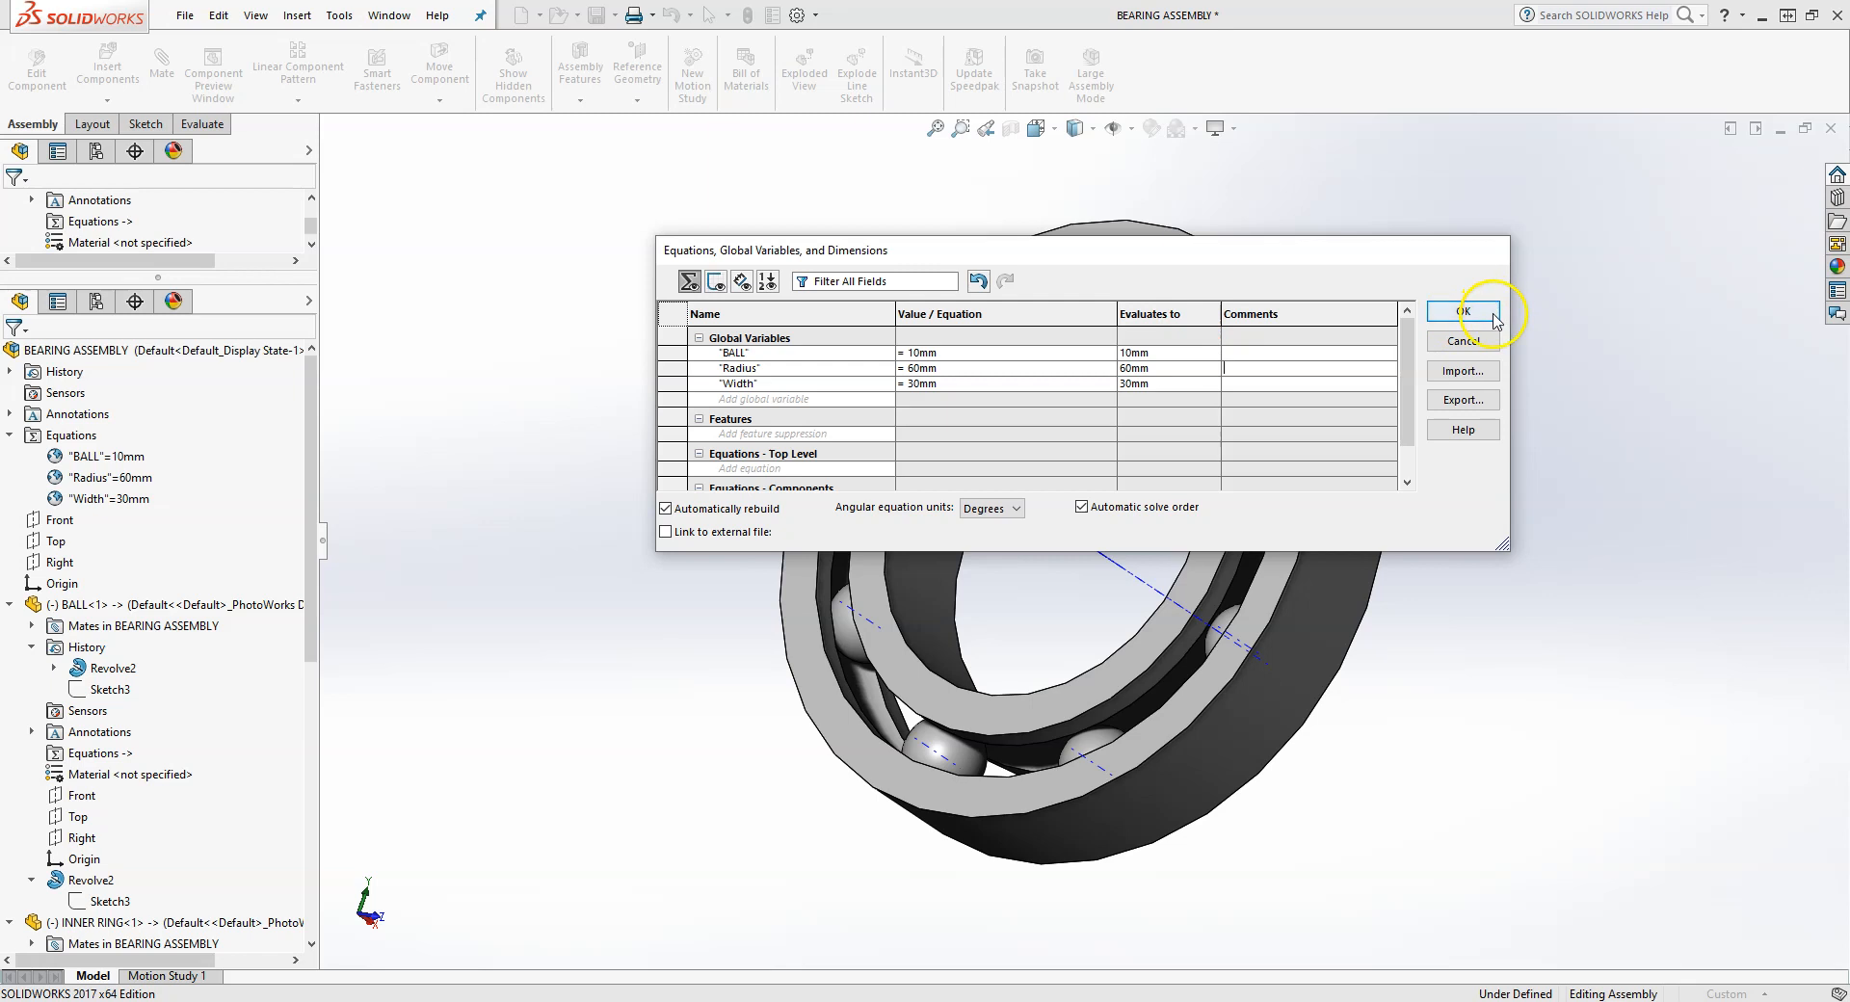